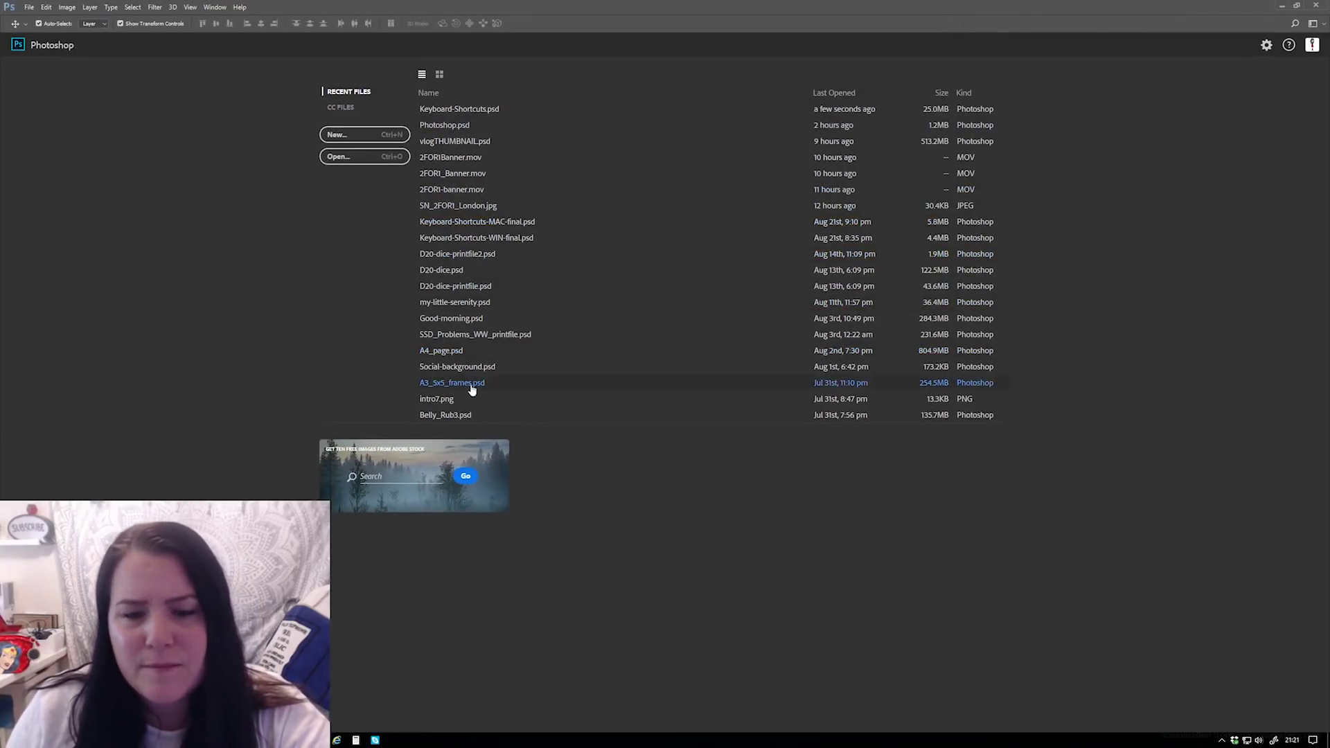
- Start a new document and review the Photo, Film & Video and Saved preset categories with their templates
left_click(344, 139)
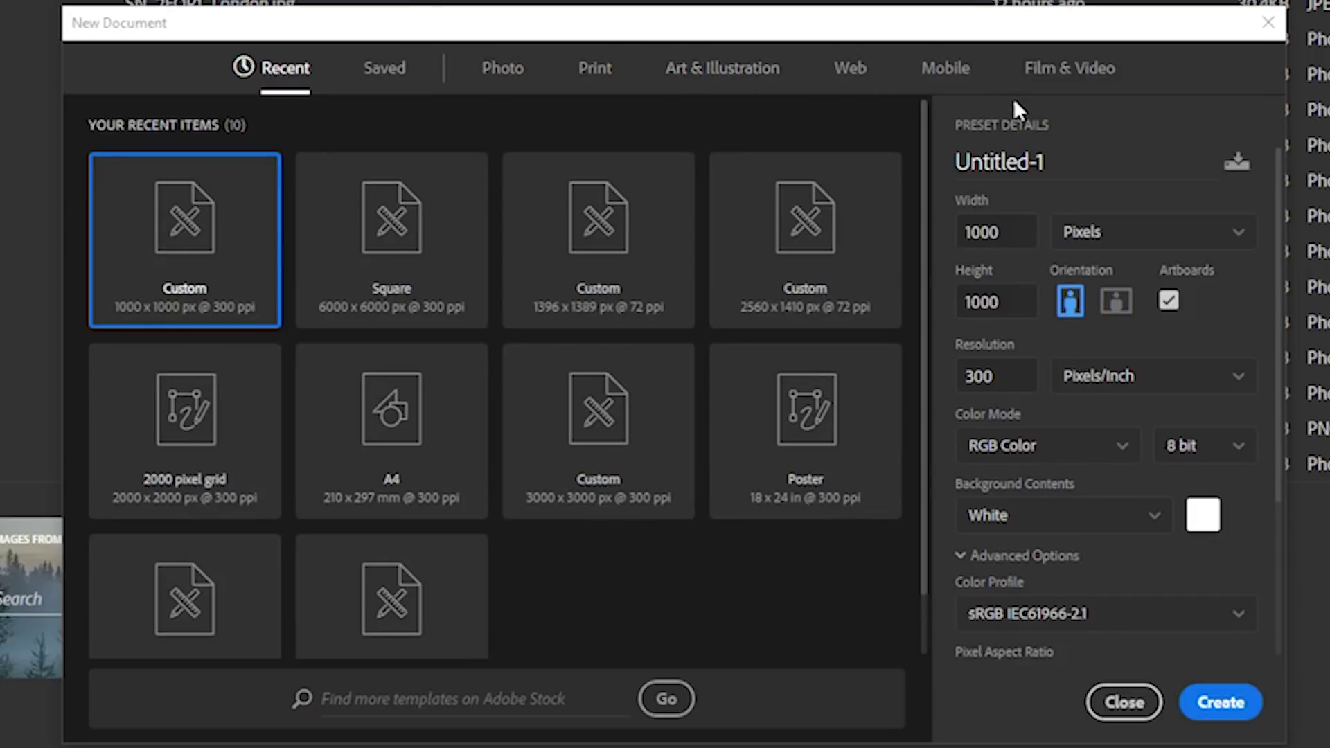
left_click(507, 77)
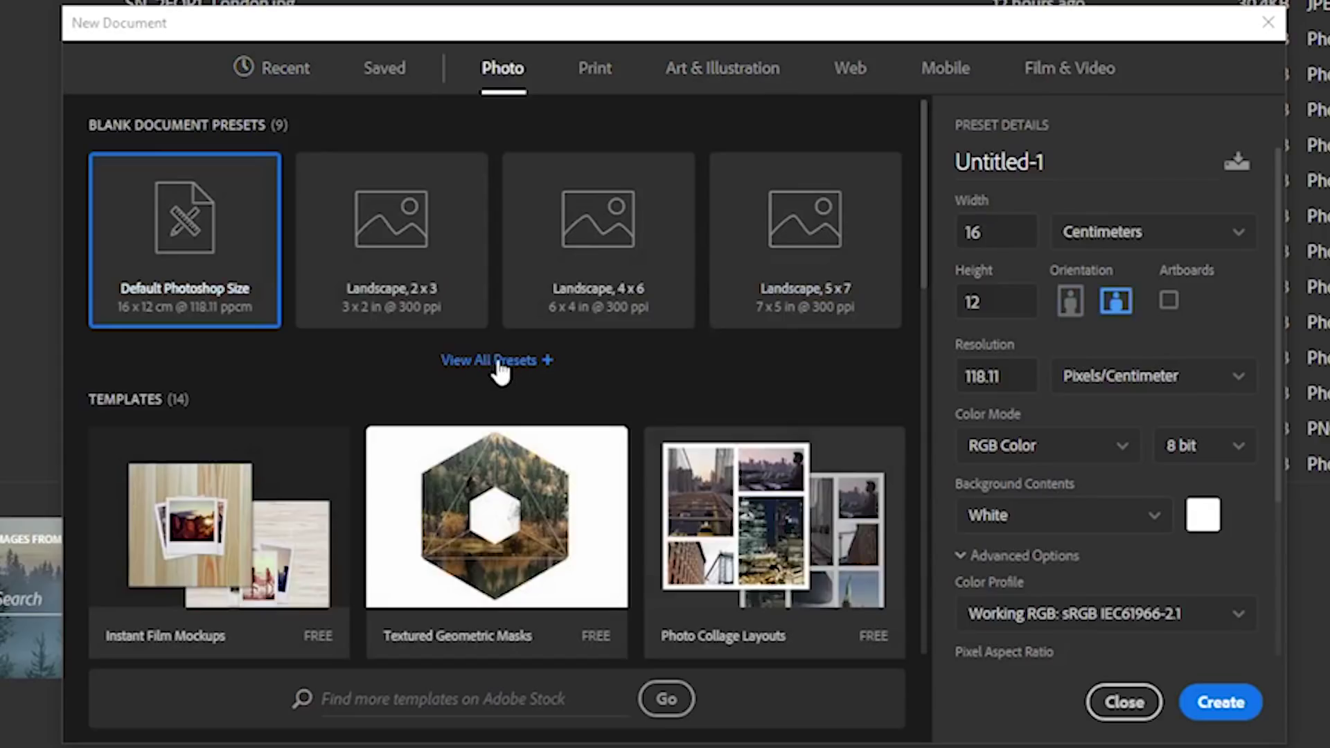
scroll(734, 523, "down", 15)
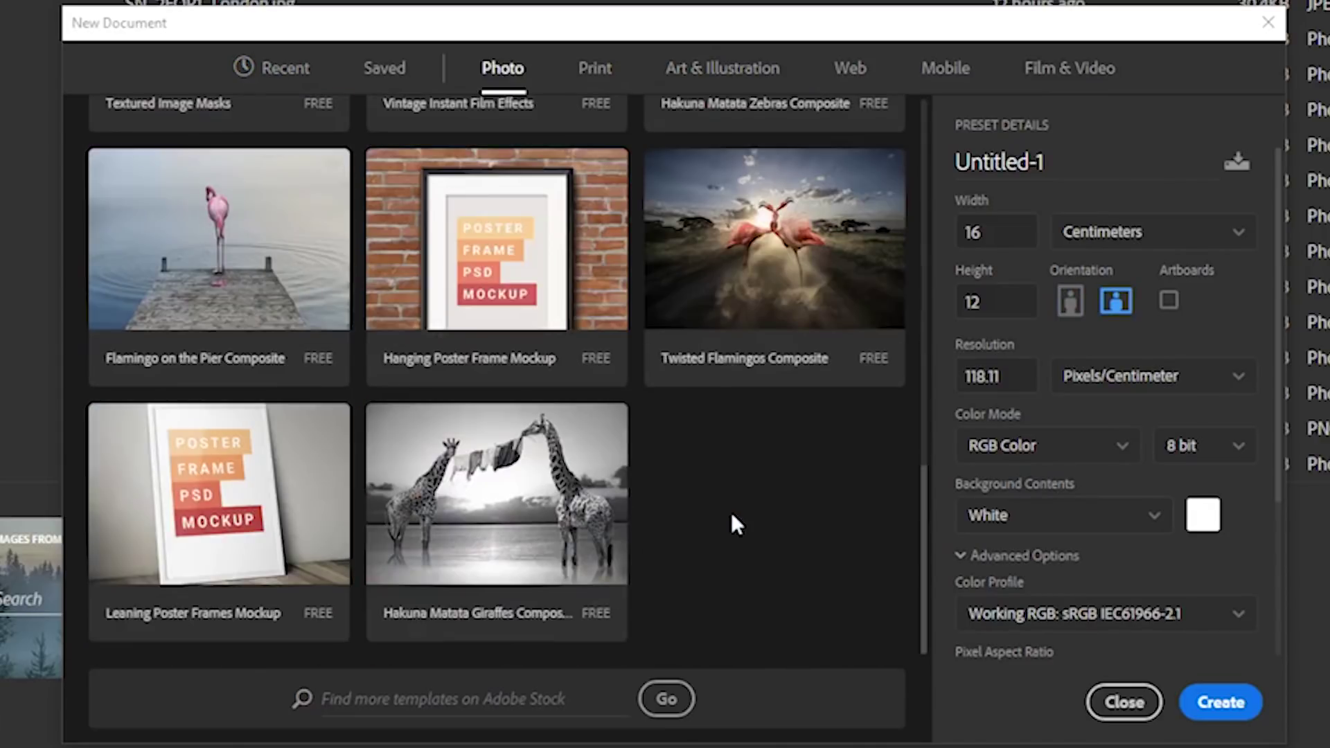
scroll(730, 509, "up", 15)
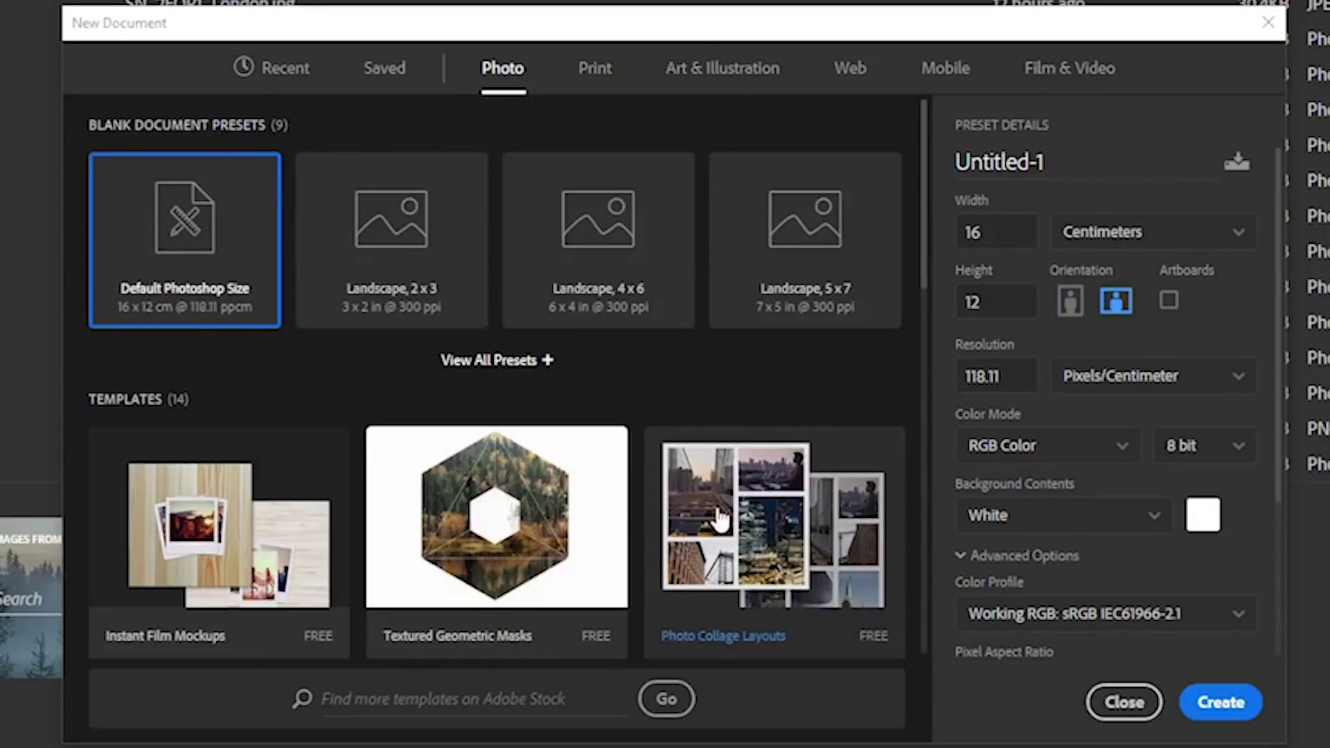
left_click(367, 253)
left_click(572, 272)
left_click(946, 68)
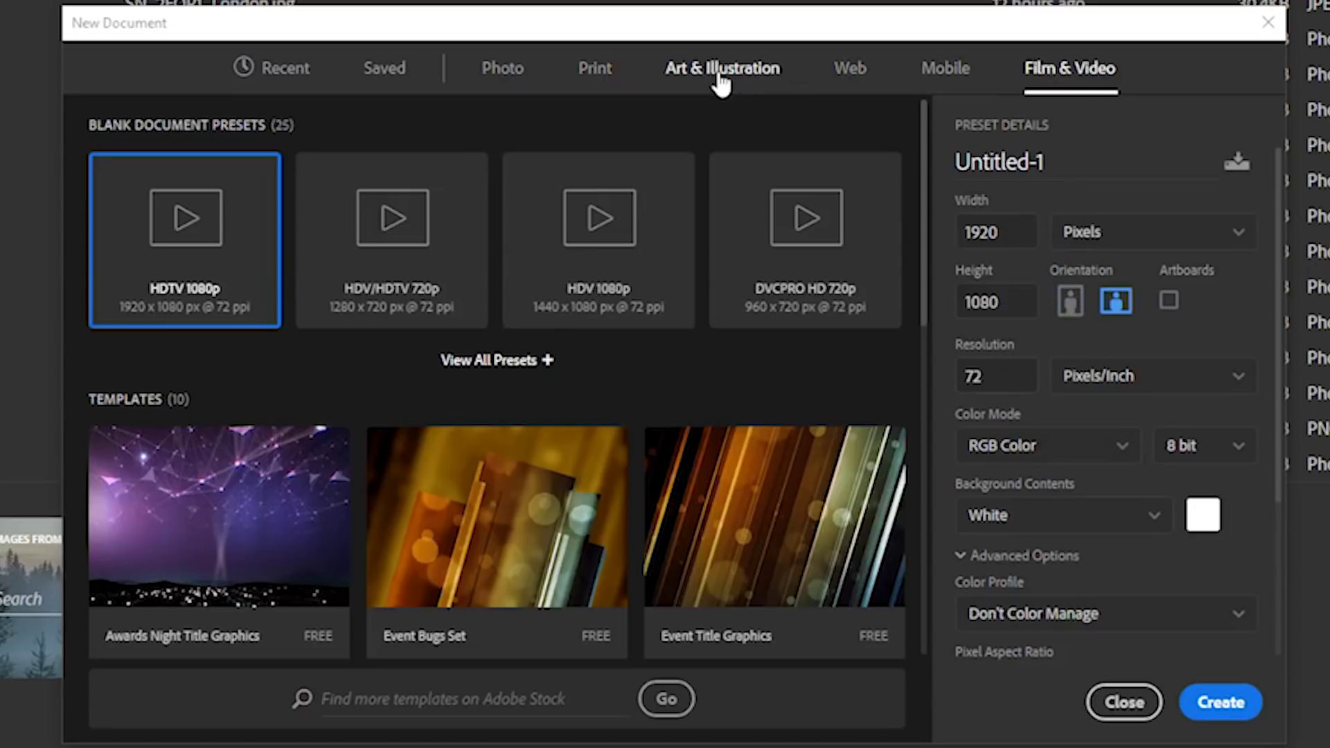
left_click(381, 77)
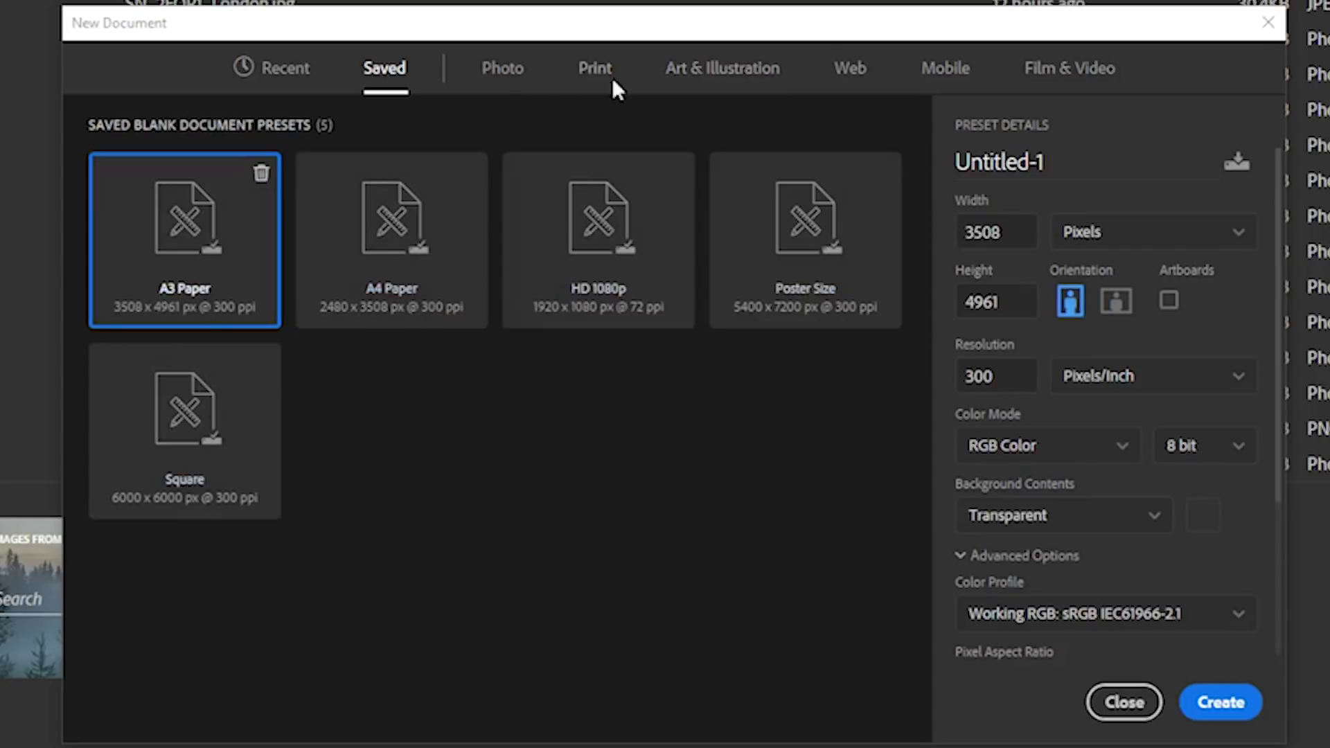
- Configure the Art & Illustration Poster preset with pixel units and a transparent background, and look at the option to save it as a preset
left_click(701, 82)
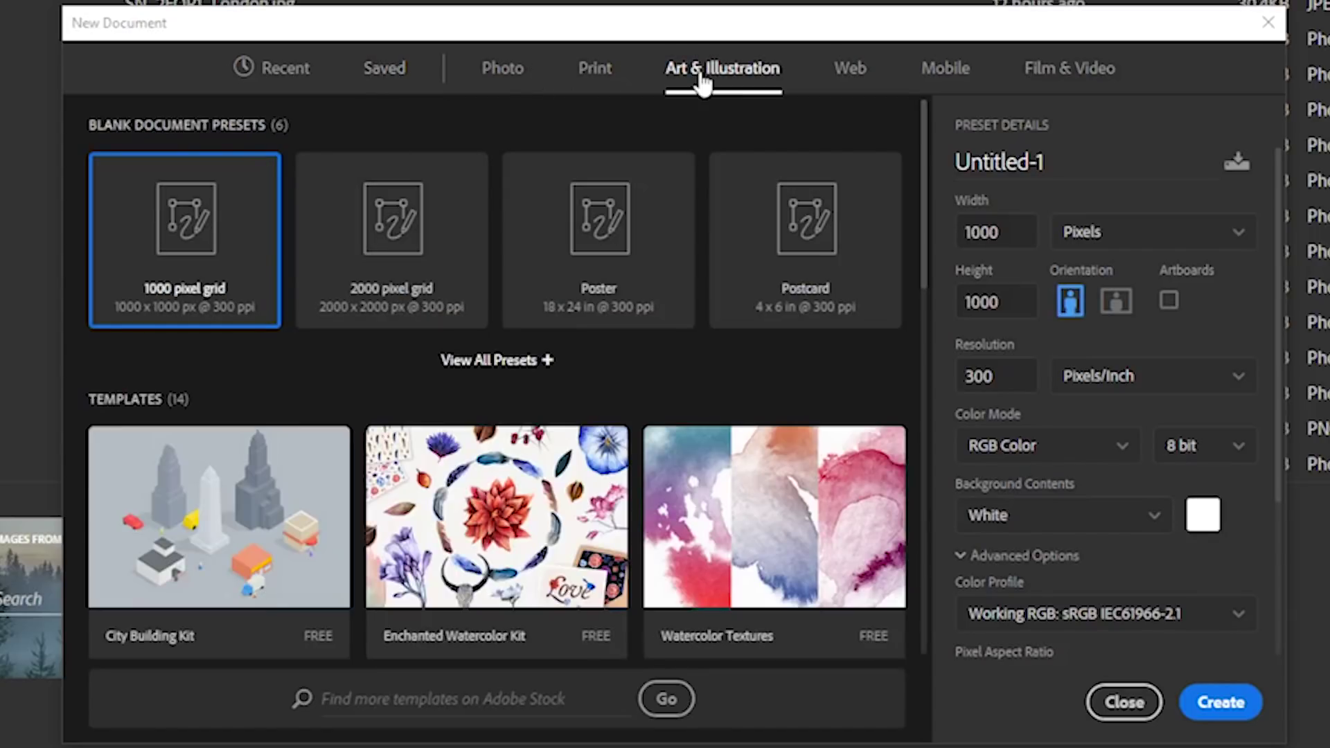
left_click(584, 317)
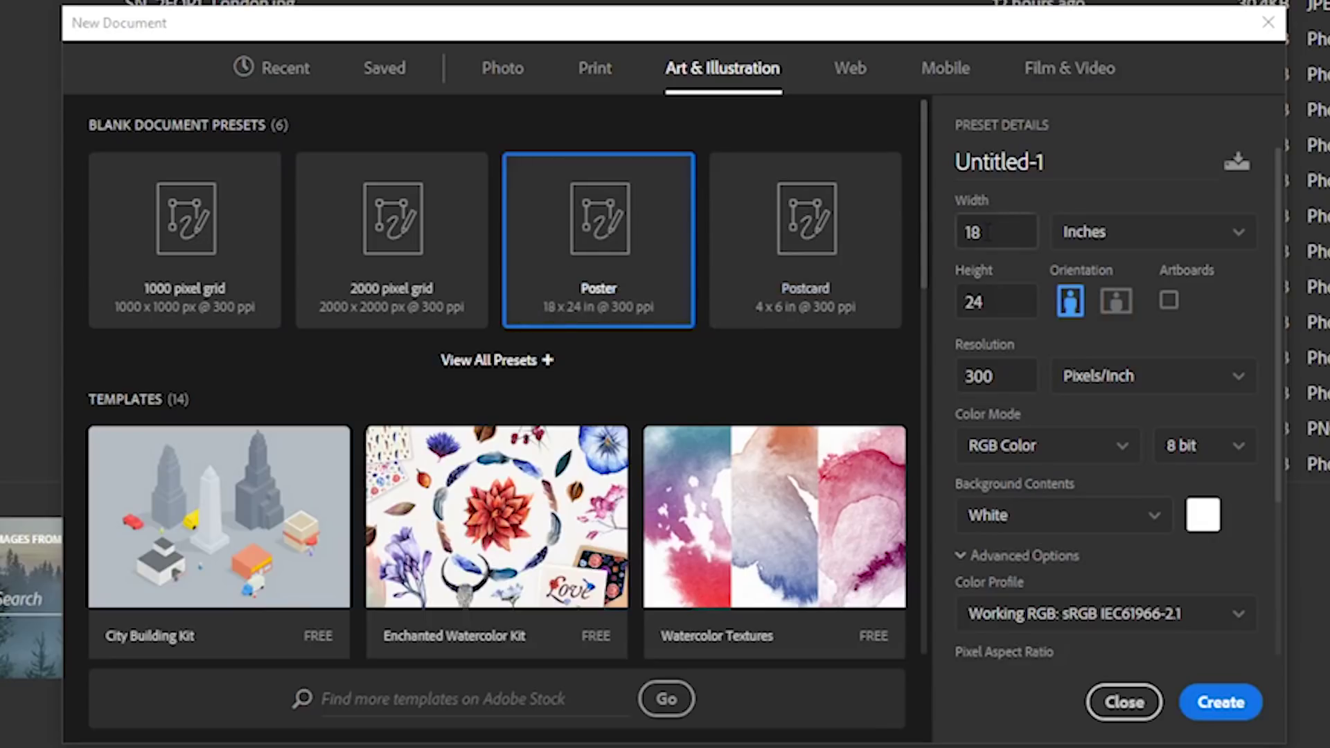
left_click(1082, 231)
left_click(1136, 270)
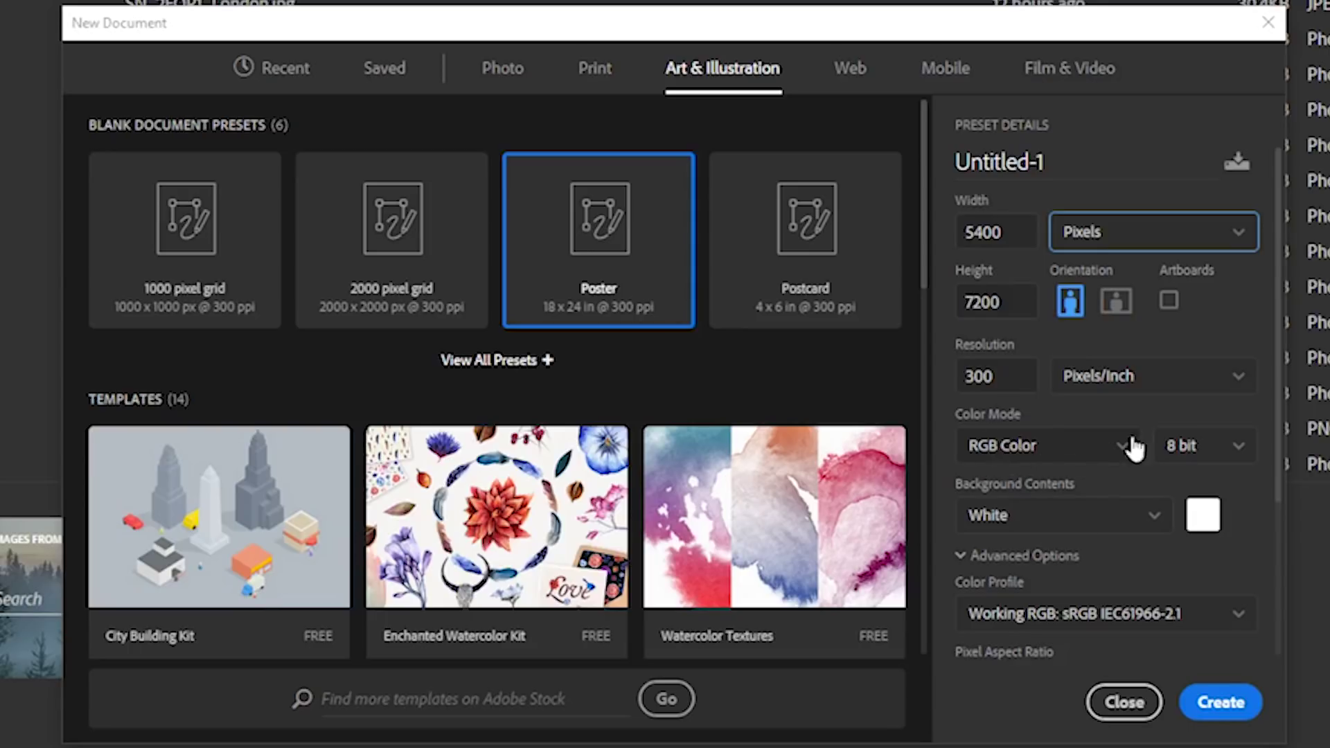
left_click(1074, 519)
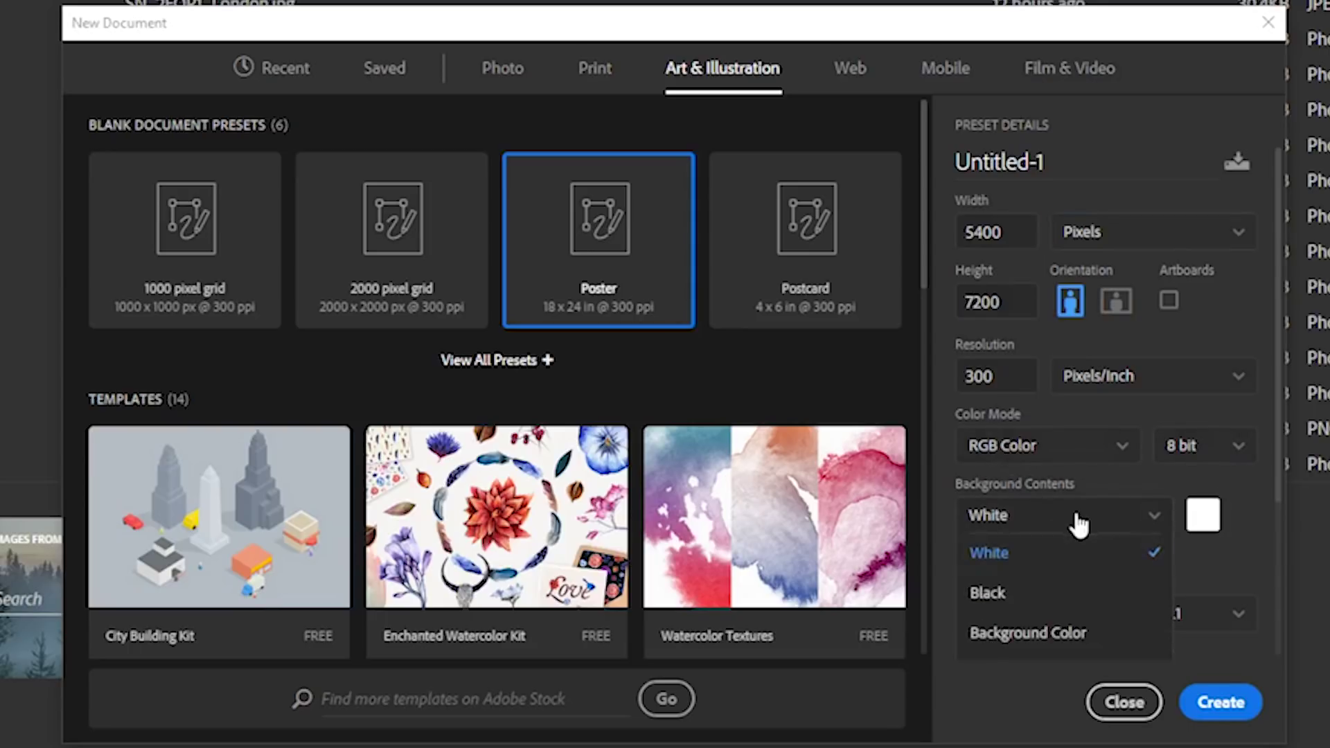
left_click(1034, 456)
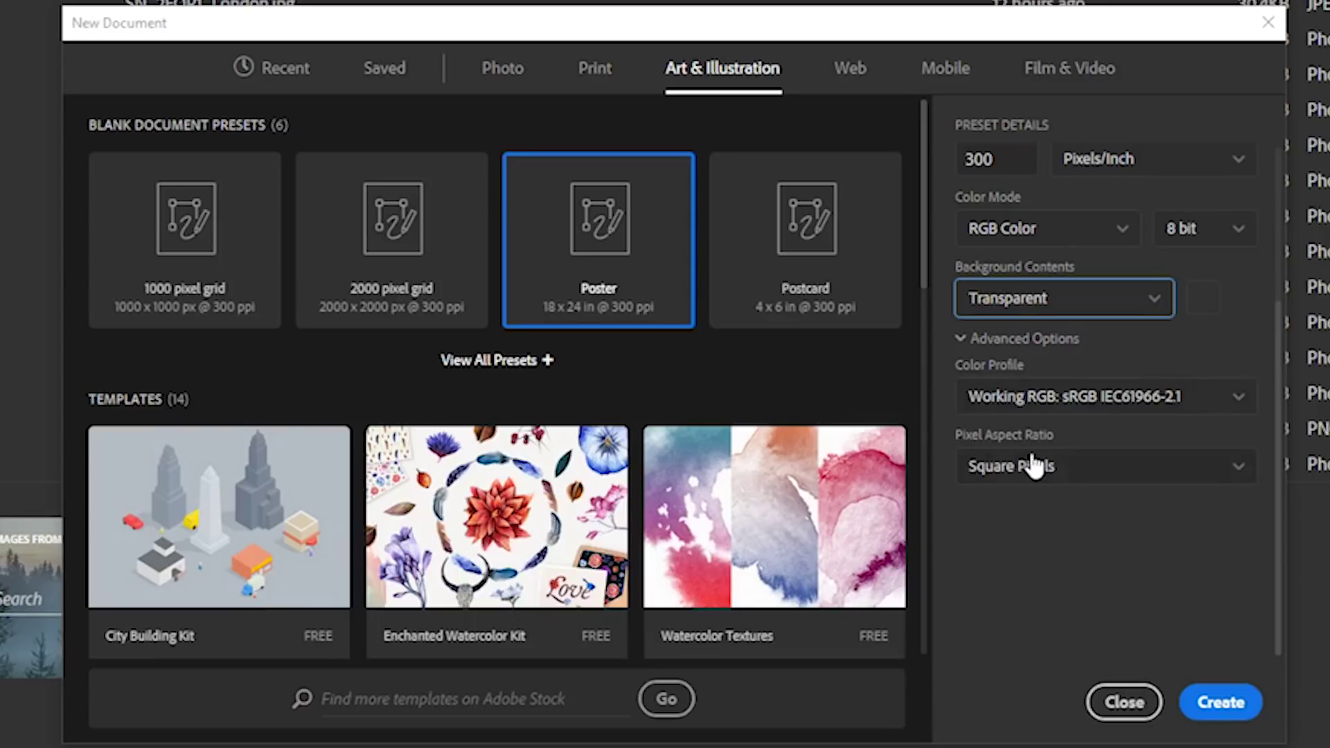
scroll(1126, 527, "up", 3)
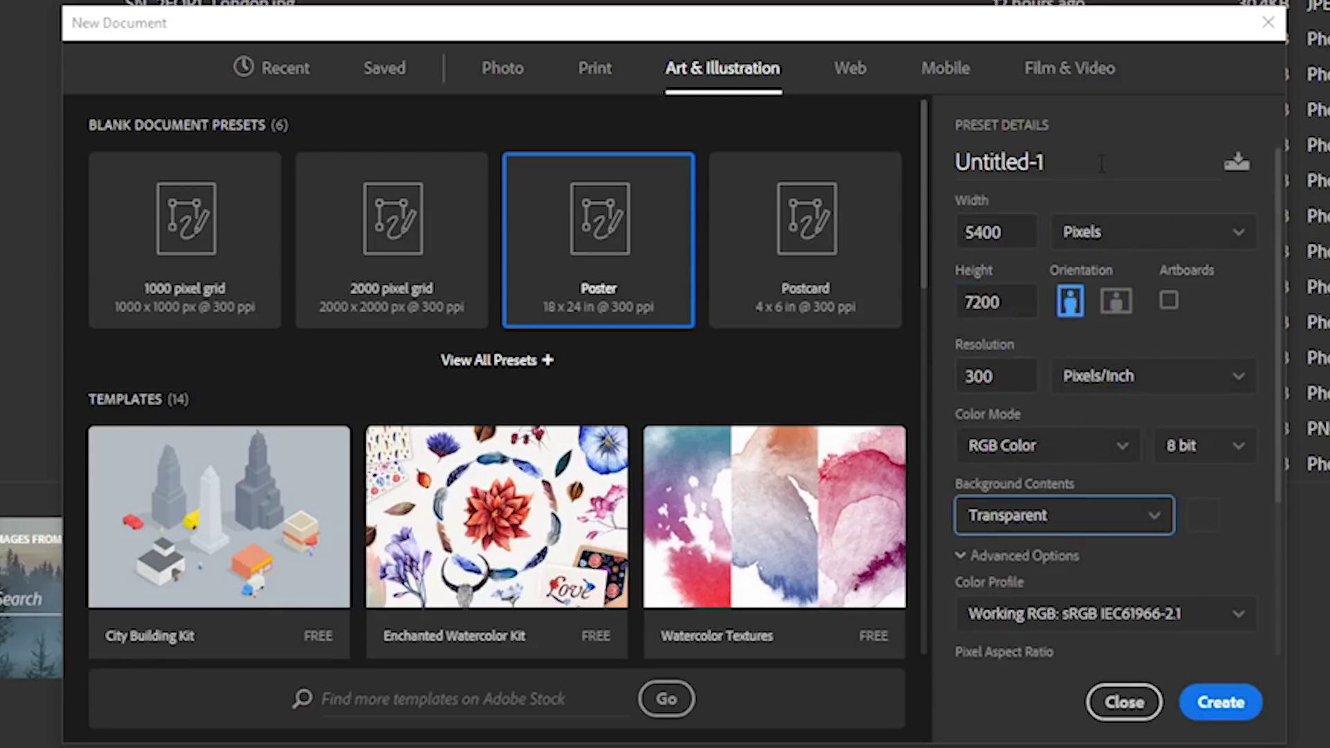
left_click(1236, 167)
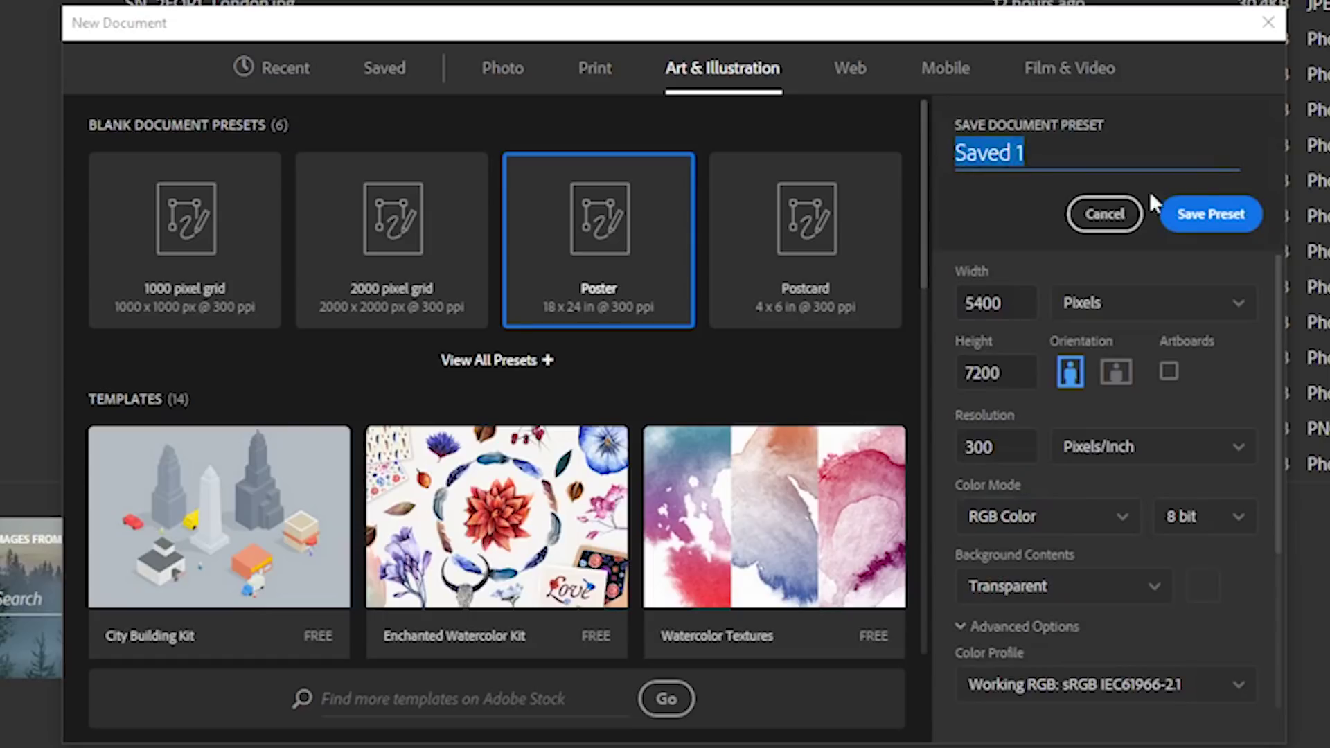
left_click(1085, 219)
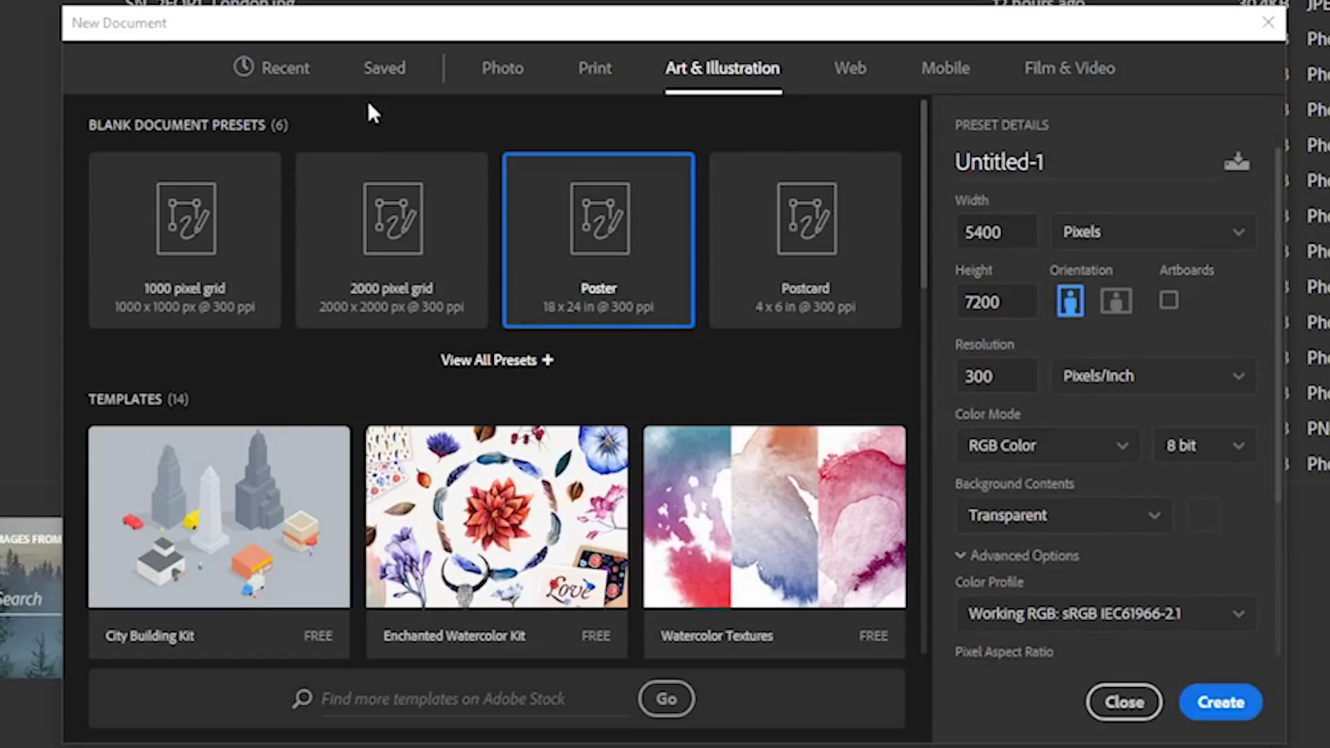
- Create a new document from the saved Poster Size preset, 5400 x 7200 px at 300 ppi
left_click(387, 76)
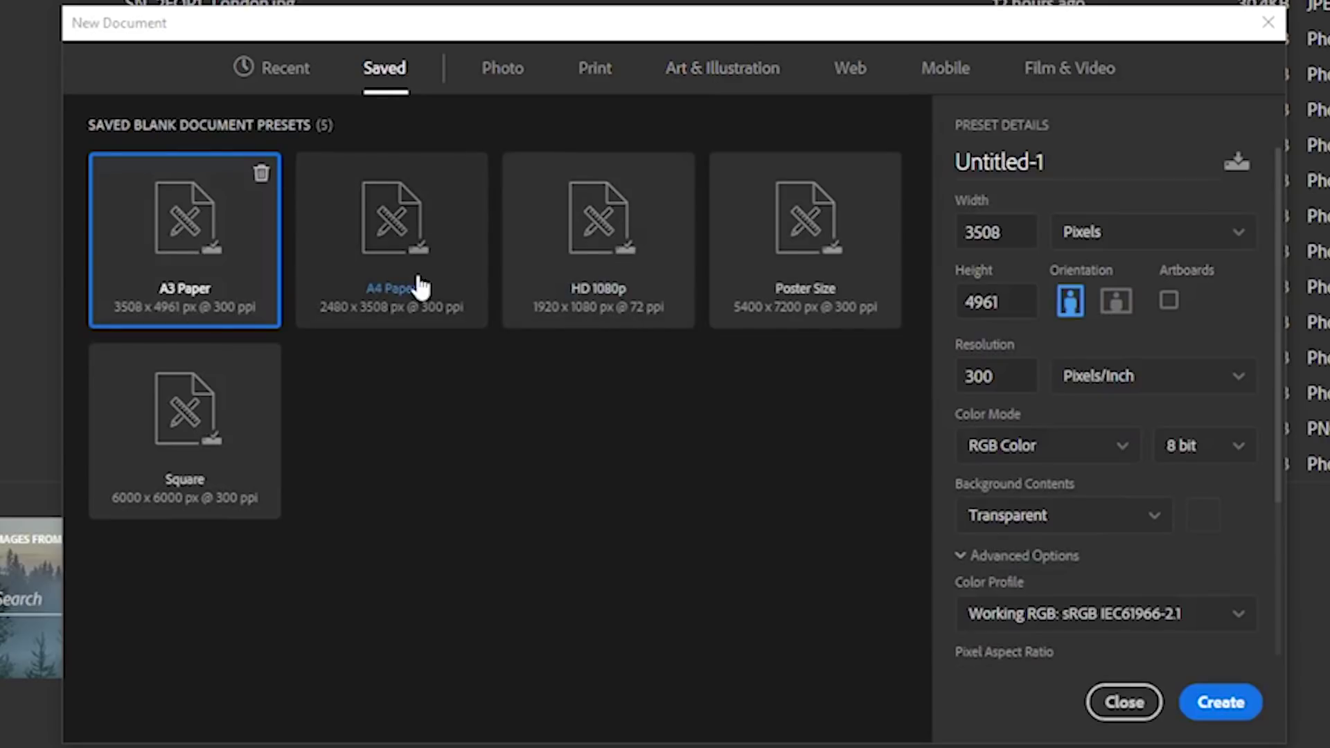
left_click(740, 232)
left_click(1211, 696)
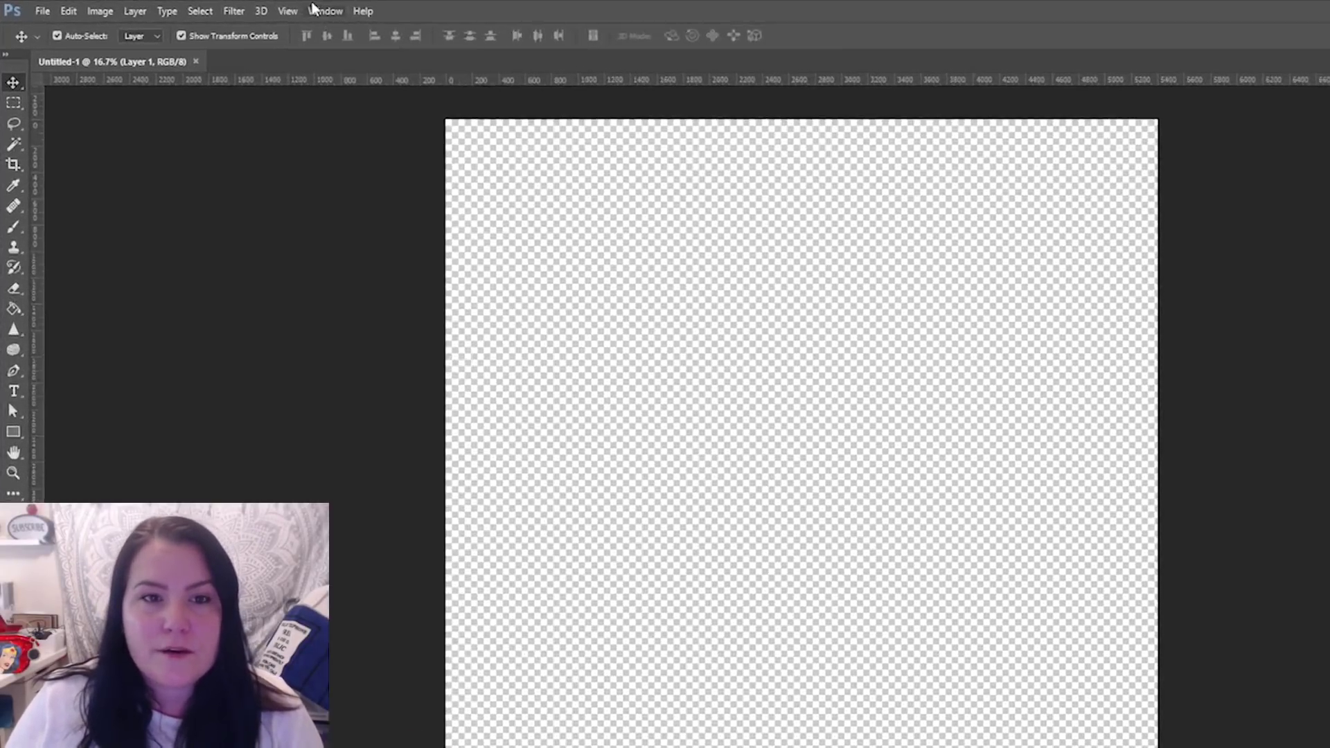
- Reset the Essentials workspace to its default panel arrangement
left_click(214, 7)
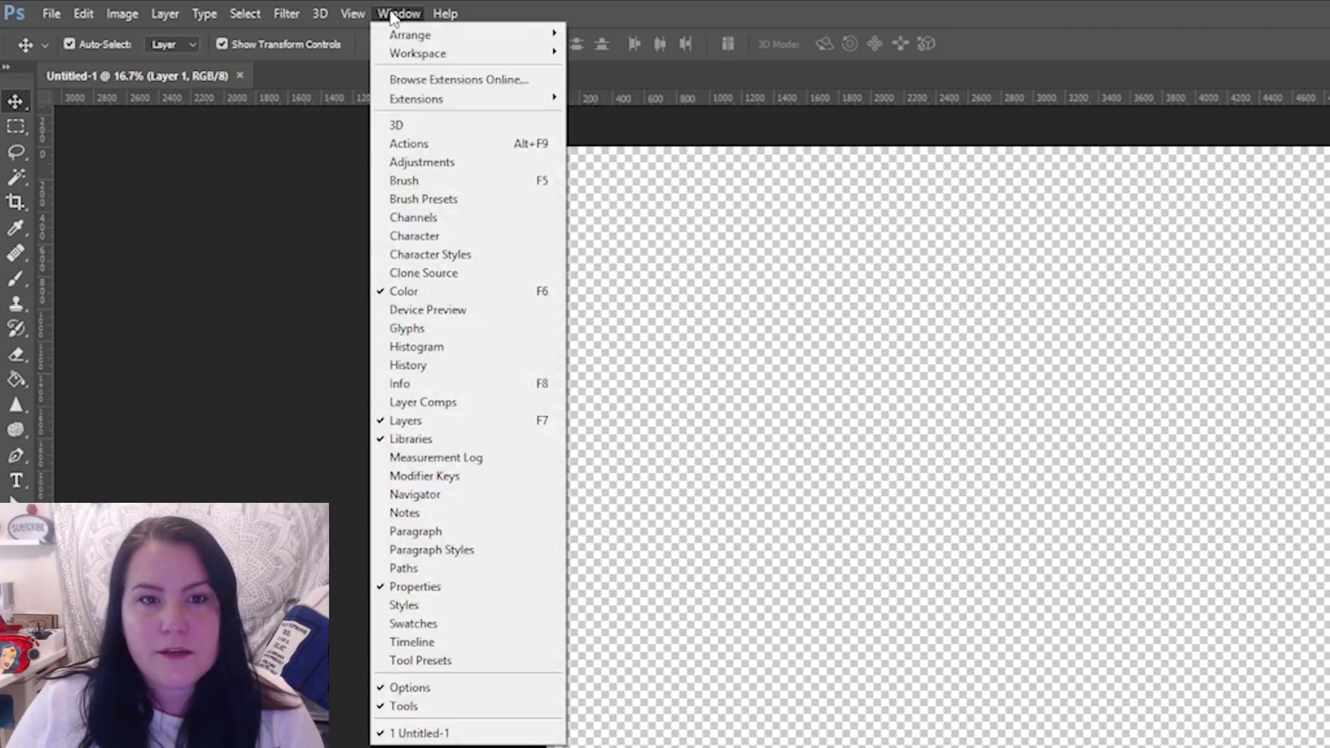
mouse_move(417, 54)
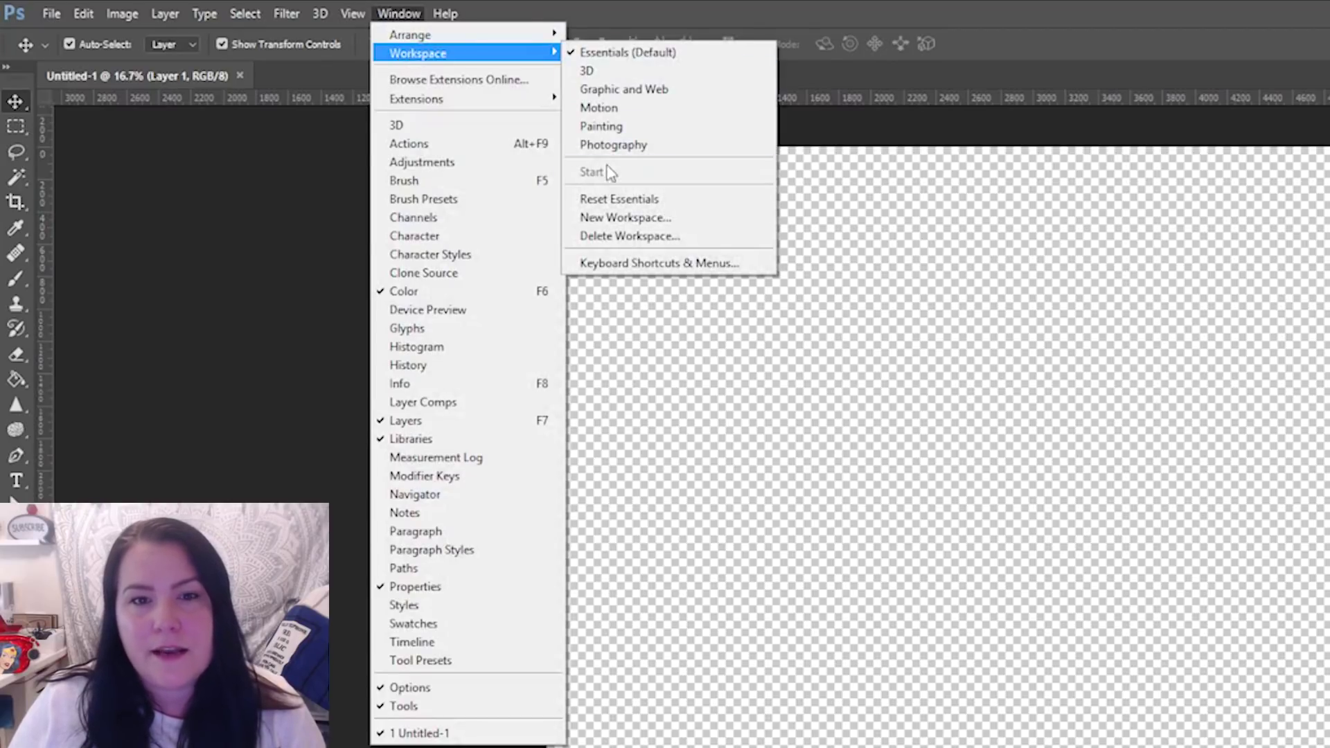
left_click(601, 200)
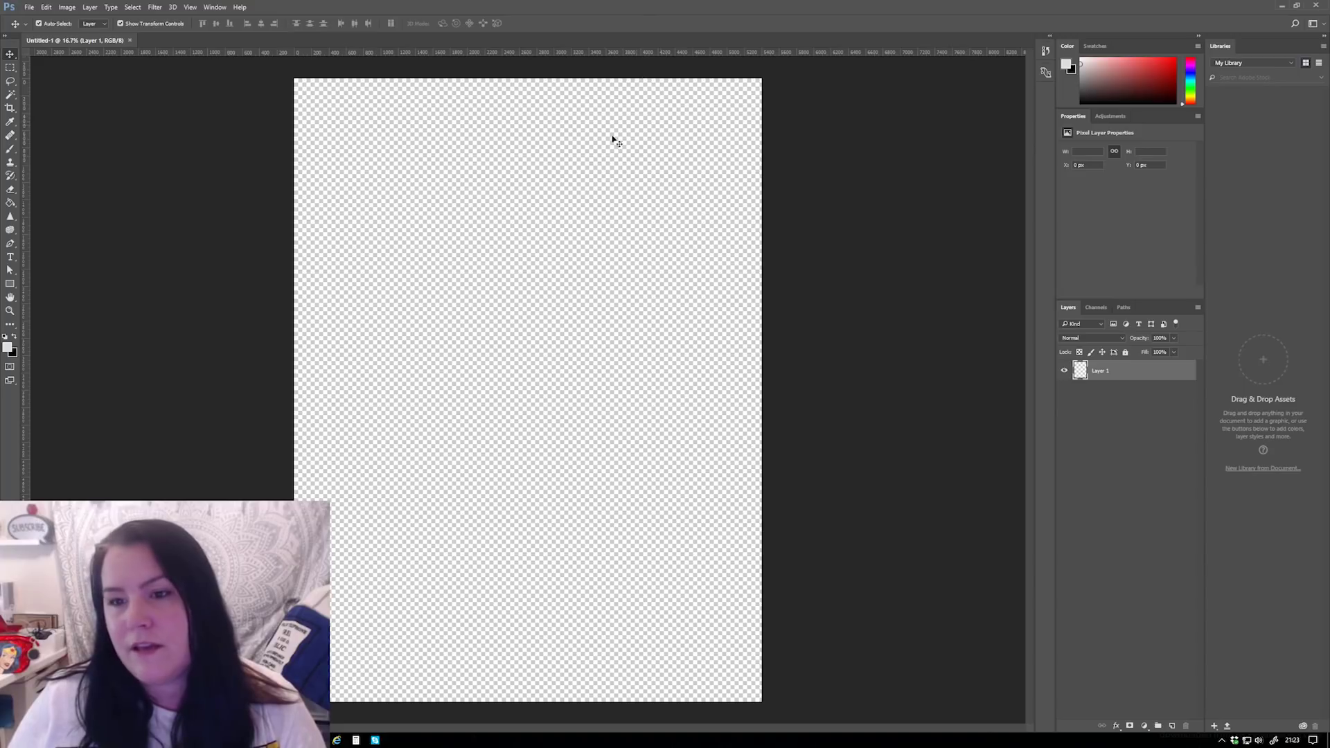
- View the Channels and Paths panels, and bring Swatches to the front of the color panel group
left_click(1020, 179)
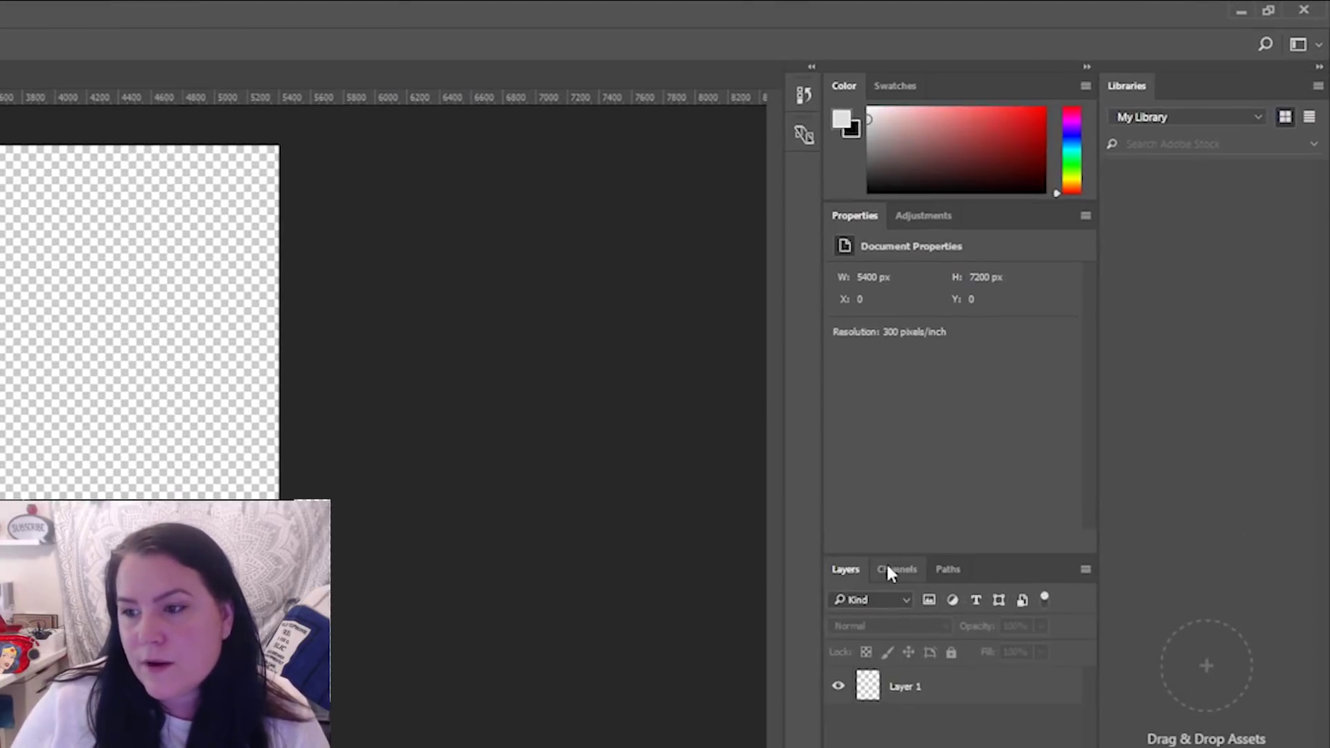
left_click(1091, 307)
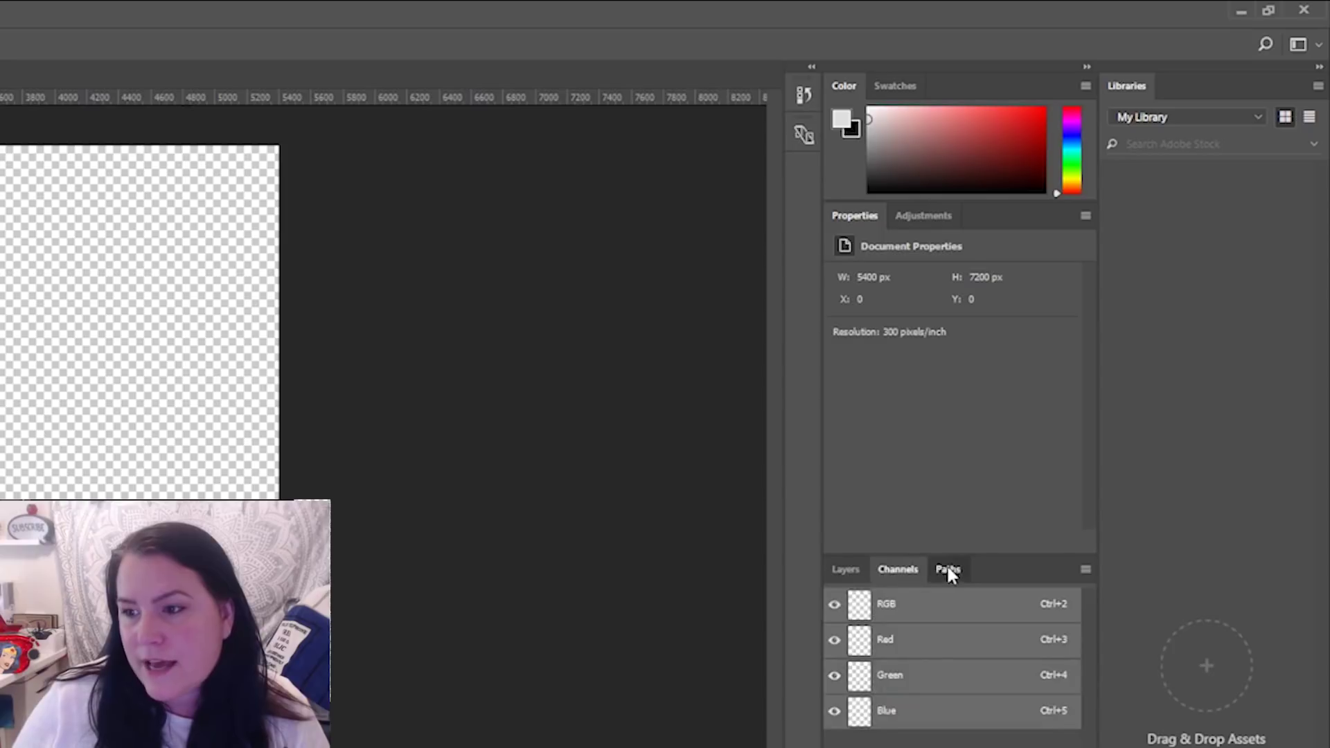
left_click(948, 569)
left_click(893, 88)
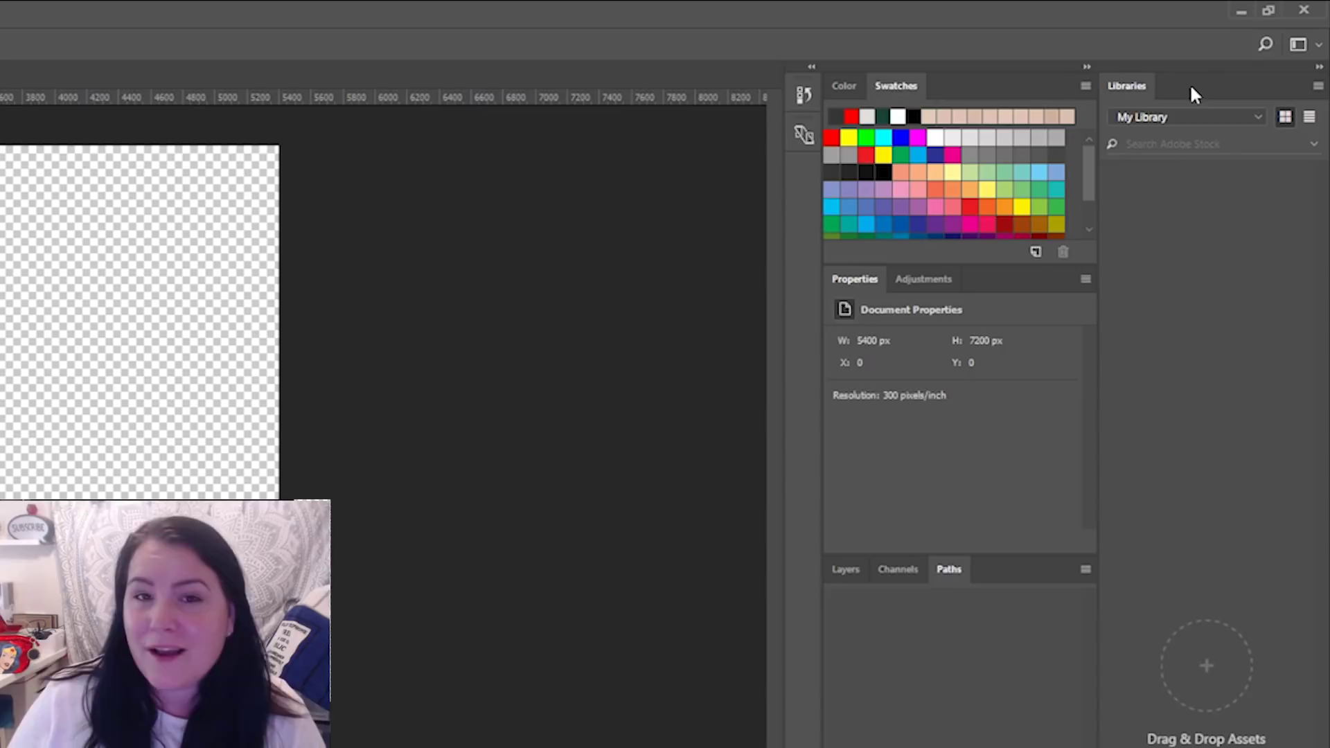
- Close the Libraries panel group and enlarge the panel group containing Layers, Channels and Paths
left_click(1317, 87)
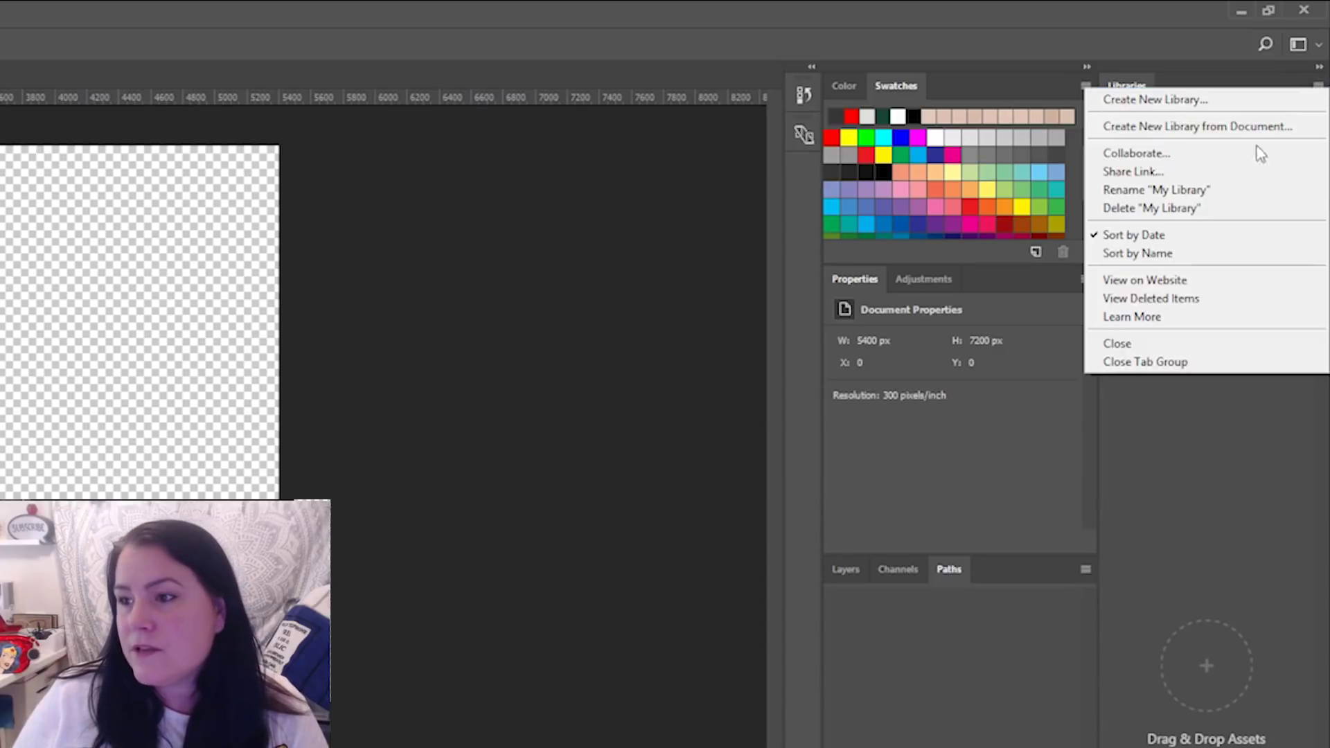
left_click(1121, 365)
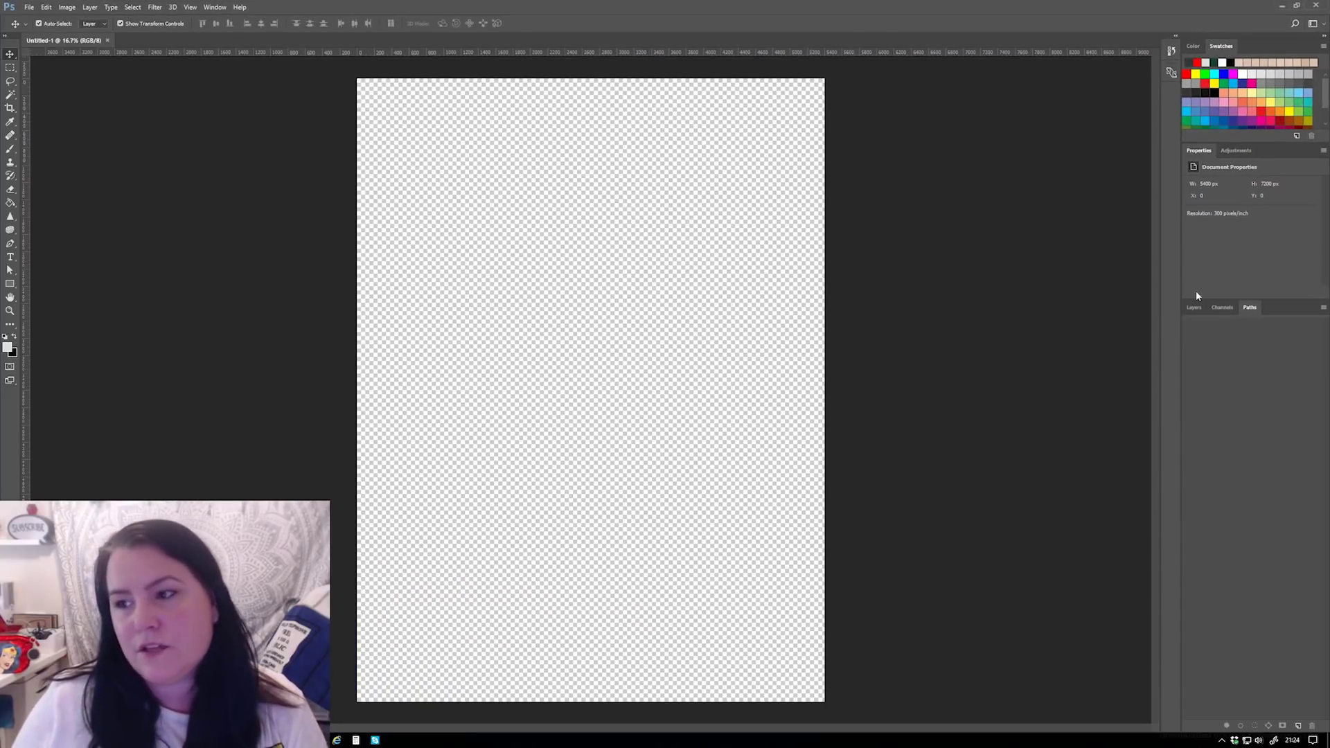
left_click_drag(1222, 274, 1170, 243)
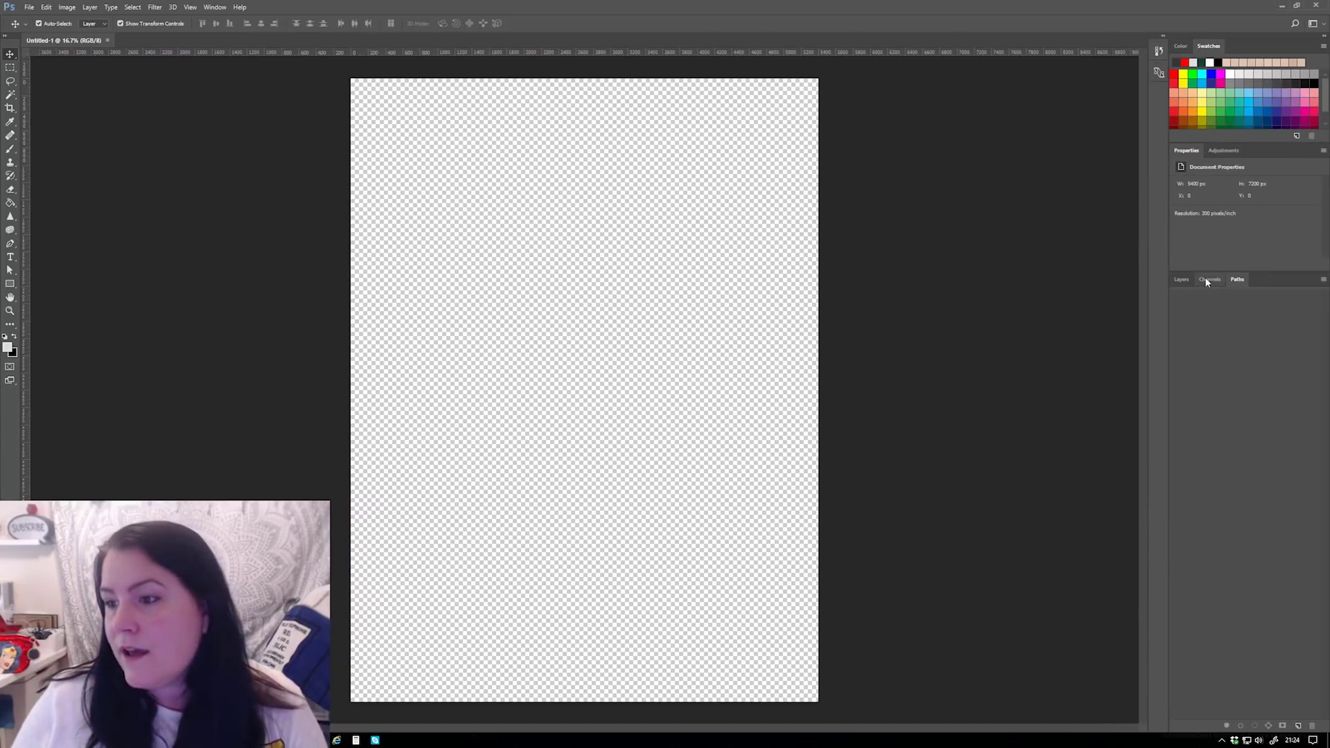
- Switch between the Layers, Channels and Paths panels to compare them, ending on Layers
left_click(1207, 281)
left_click(1181, 281)
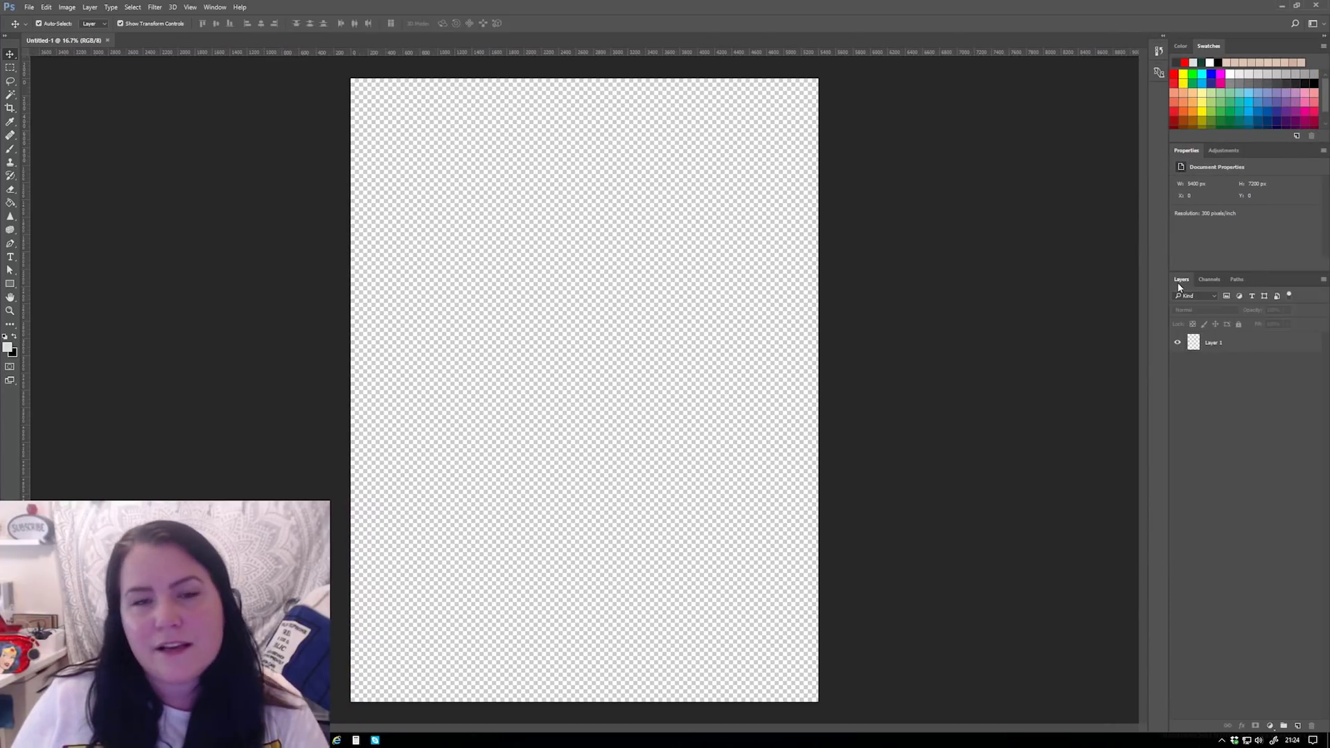
left_click(1211, 281)
left_click(1235, 277)
left_click(1211, 280)
left_click(1182, 280)
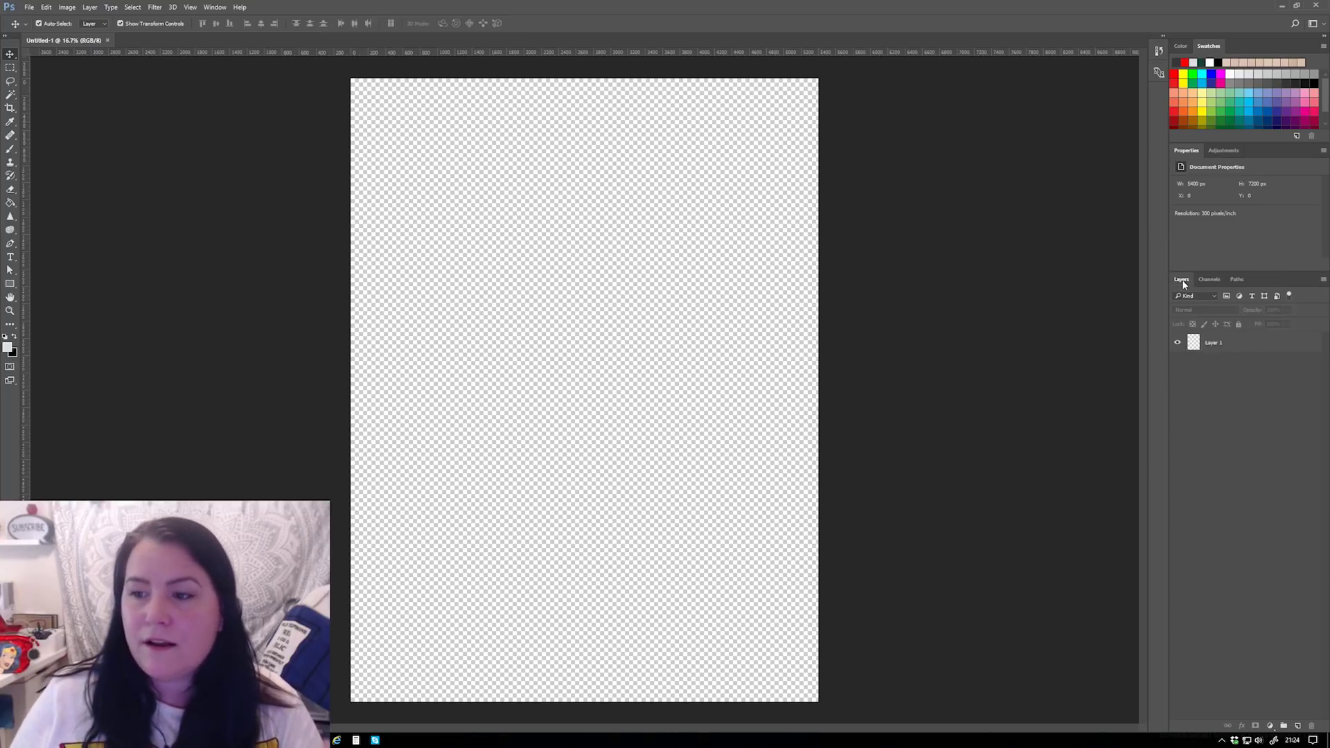
- Review the Layers panel options for thumbnail size and contents, and accept them as they are
left_click(1324, 280)
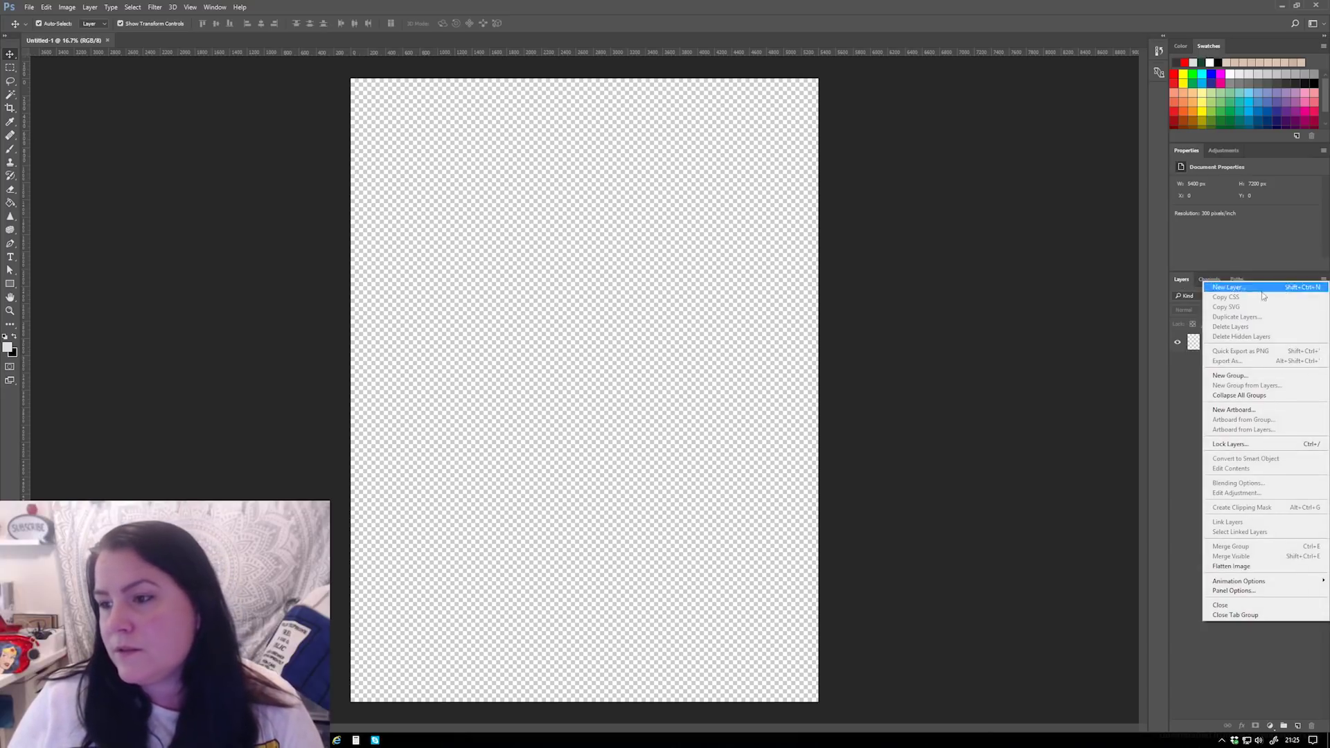
left_click(1220, 591)
left_click_drag(1200, 406, 1186, 309)
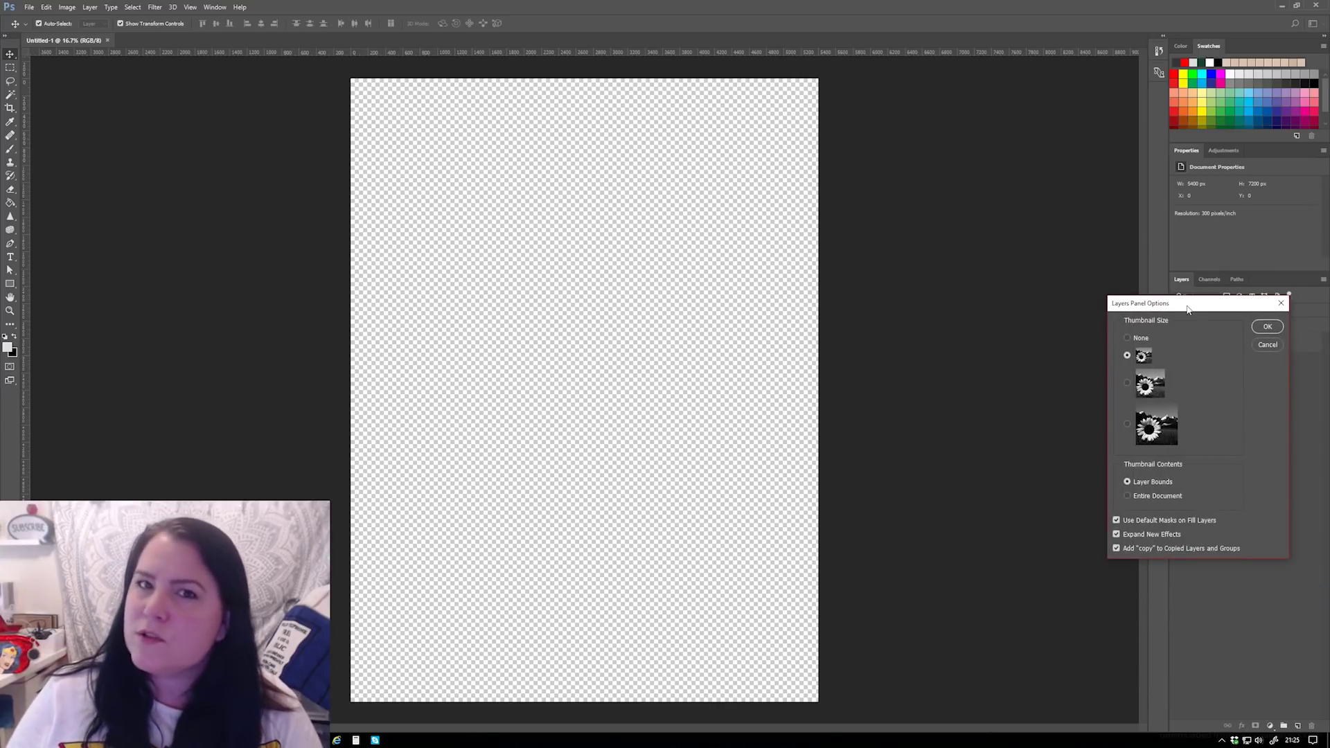
key("Return")
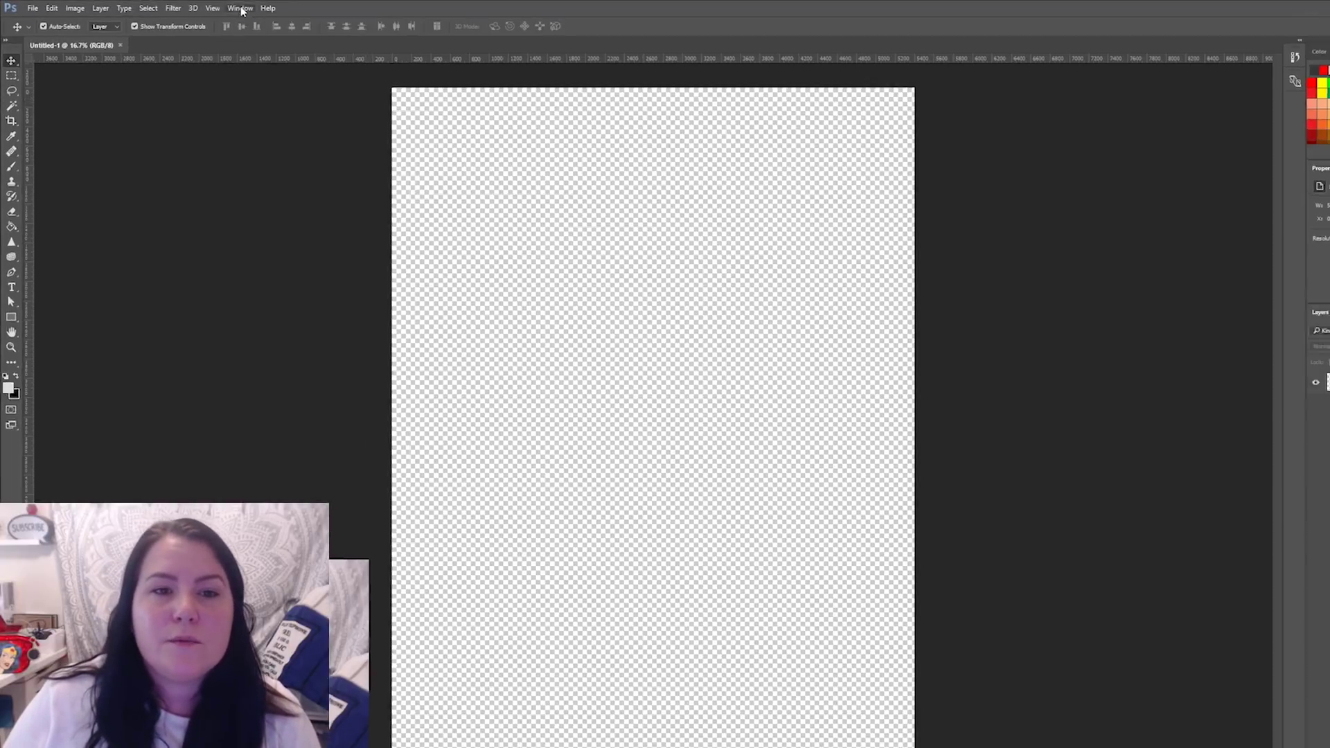
- Check the list of available panels and bring Channels to the front of its group
left_click(215, 7)
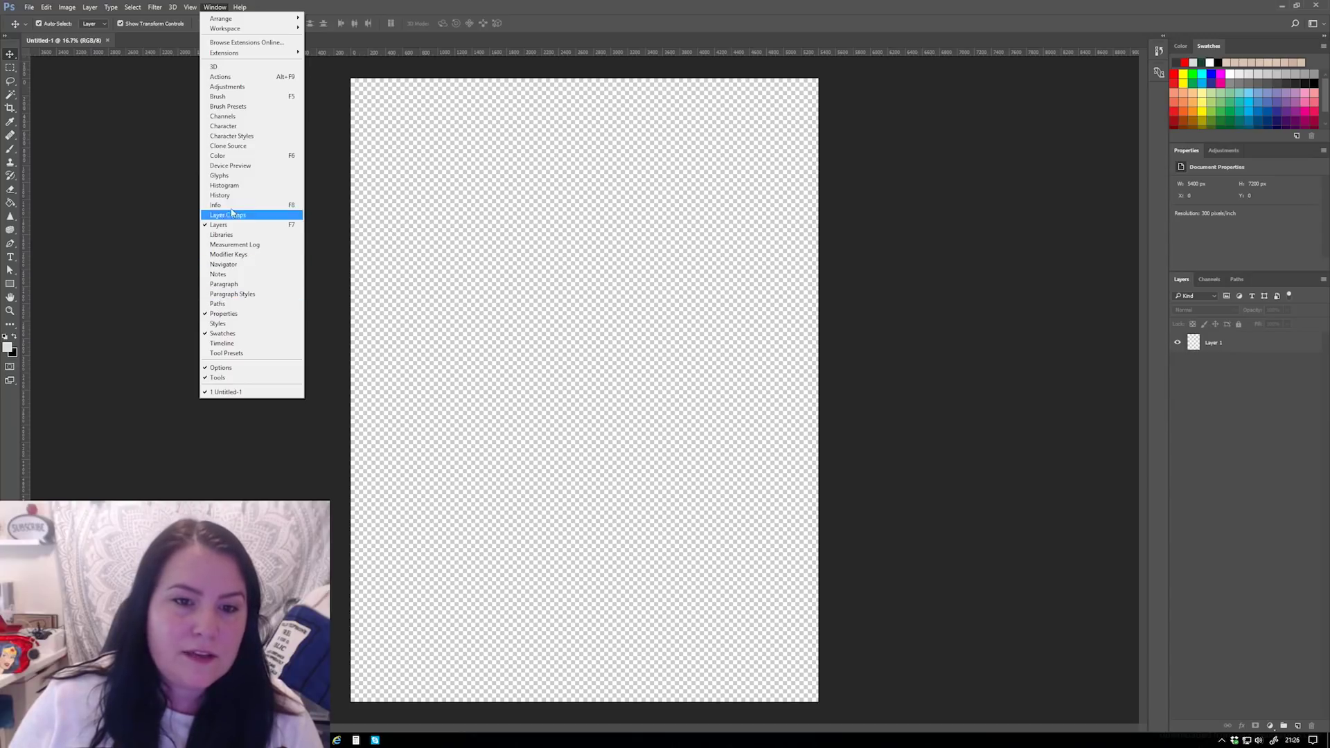
left_click(1209, 279)
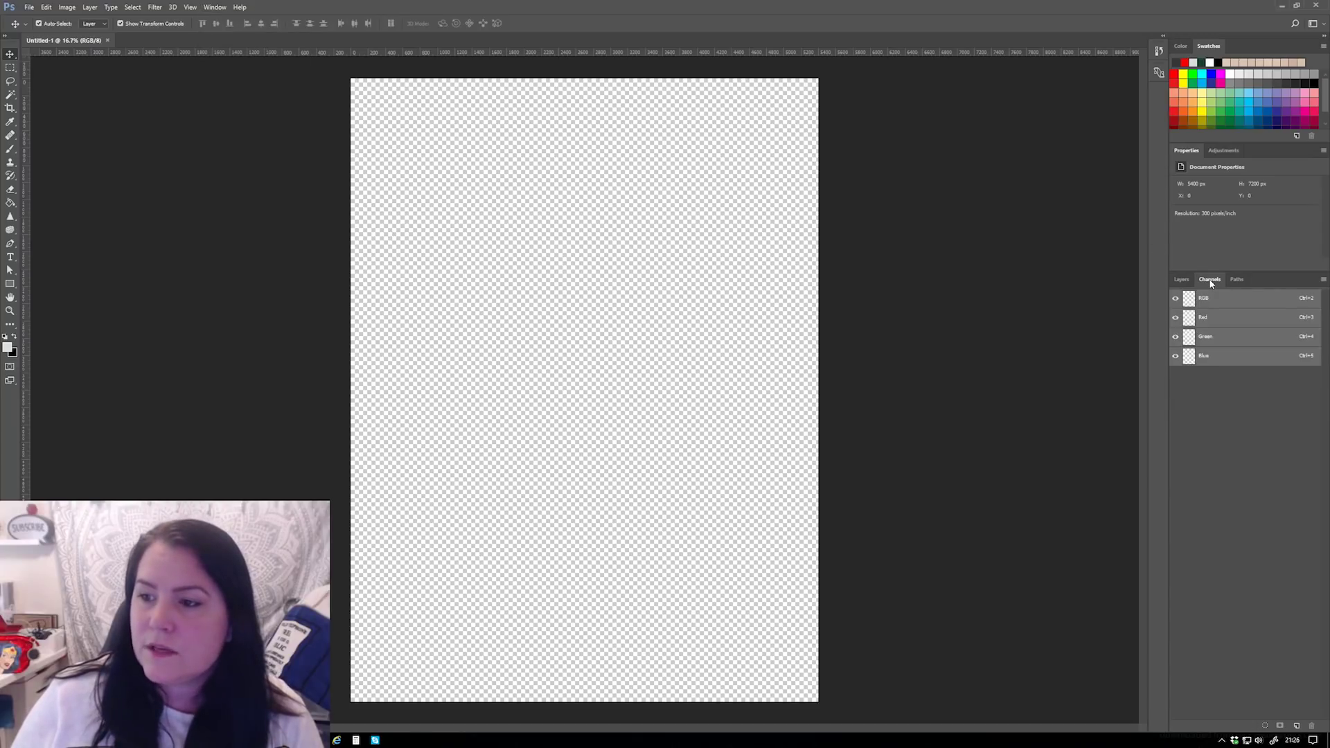
- Add the Brush panel to the workspace and collapse it to an icon in the dock
left_click(215, 7)
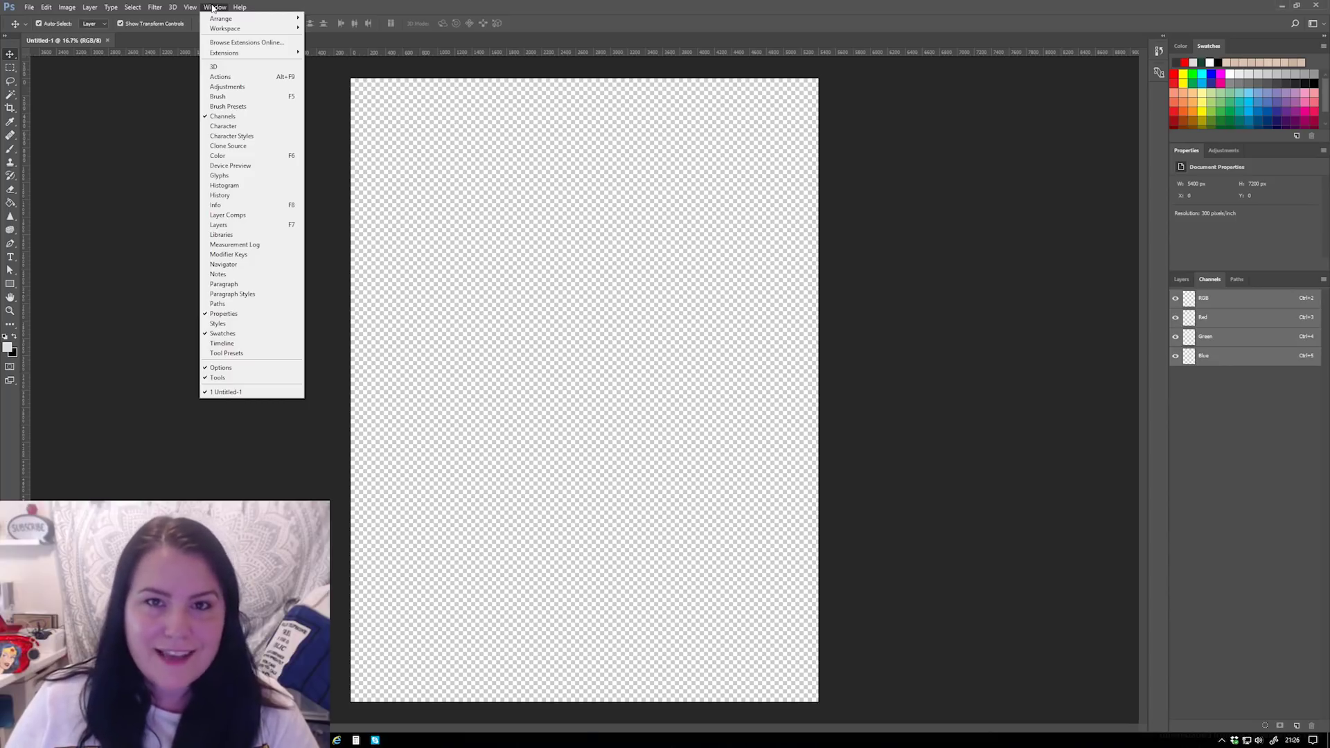
left_click(216, 97)
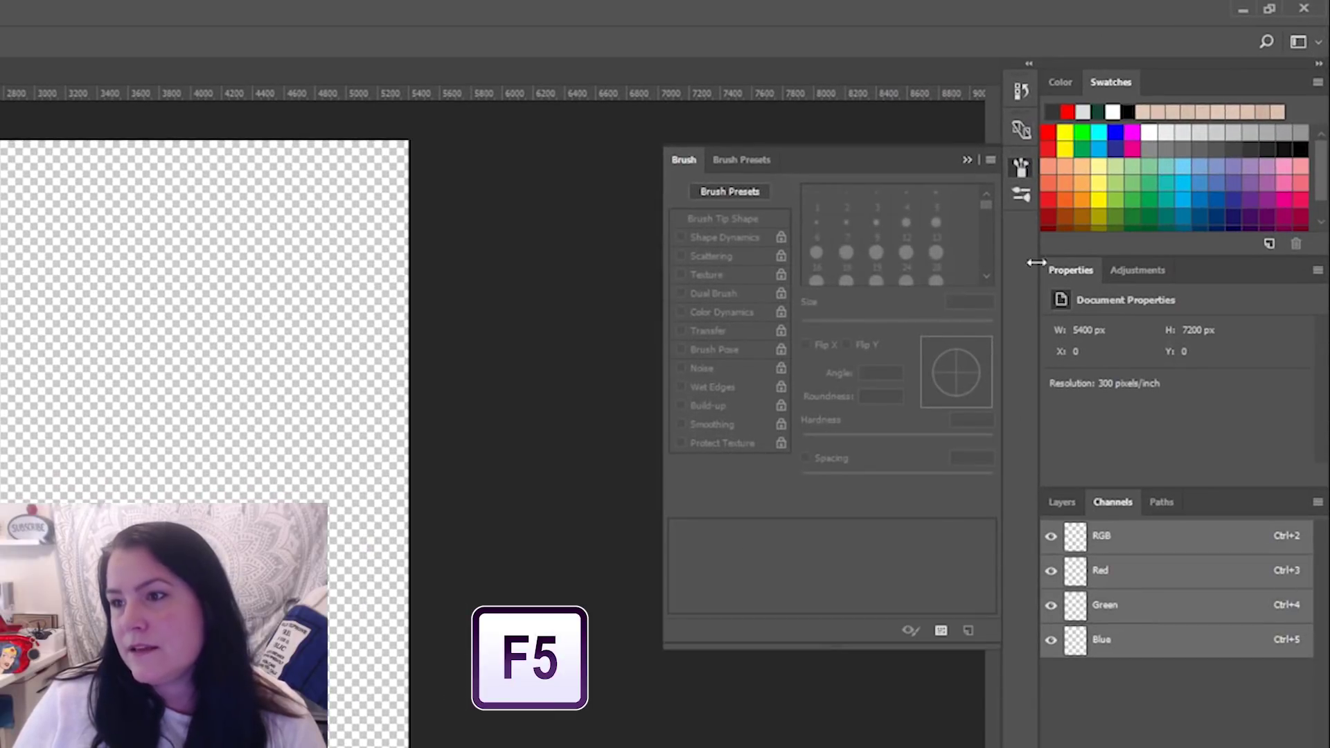
left_click(1020, 169)
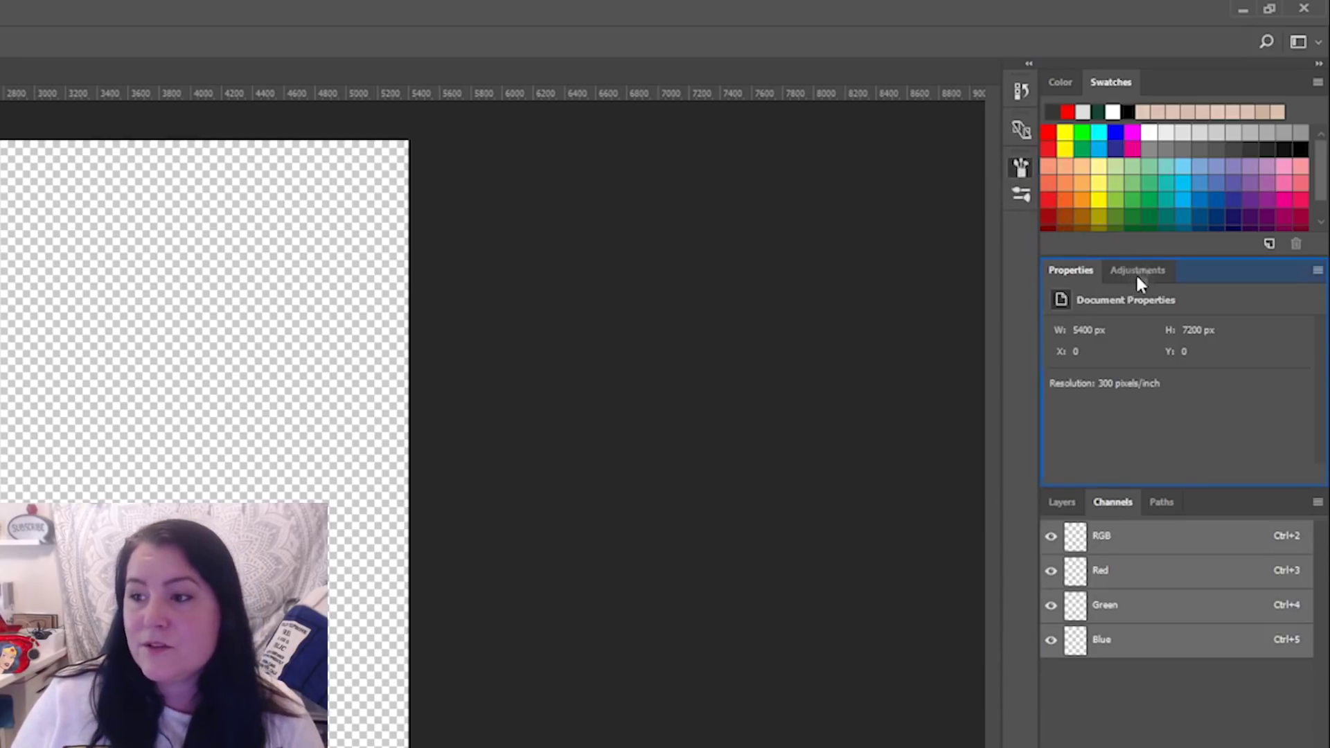
- Dock the Brush panel in the Properties and Adjustments group and expand the column of collapsed panels
left_click_drag(1137, 275, 1137, 275)
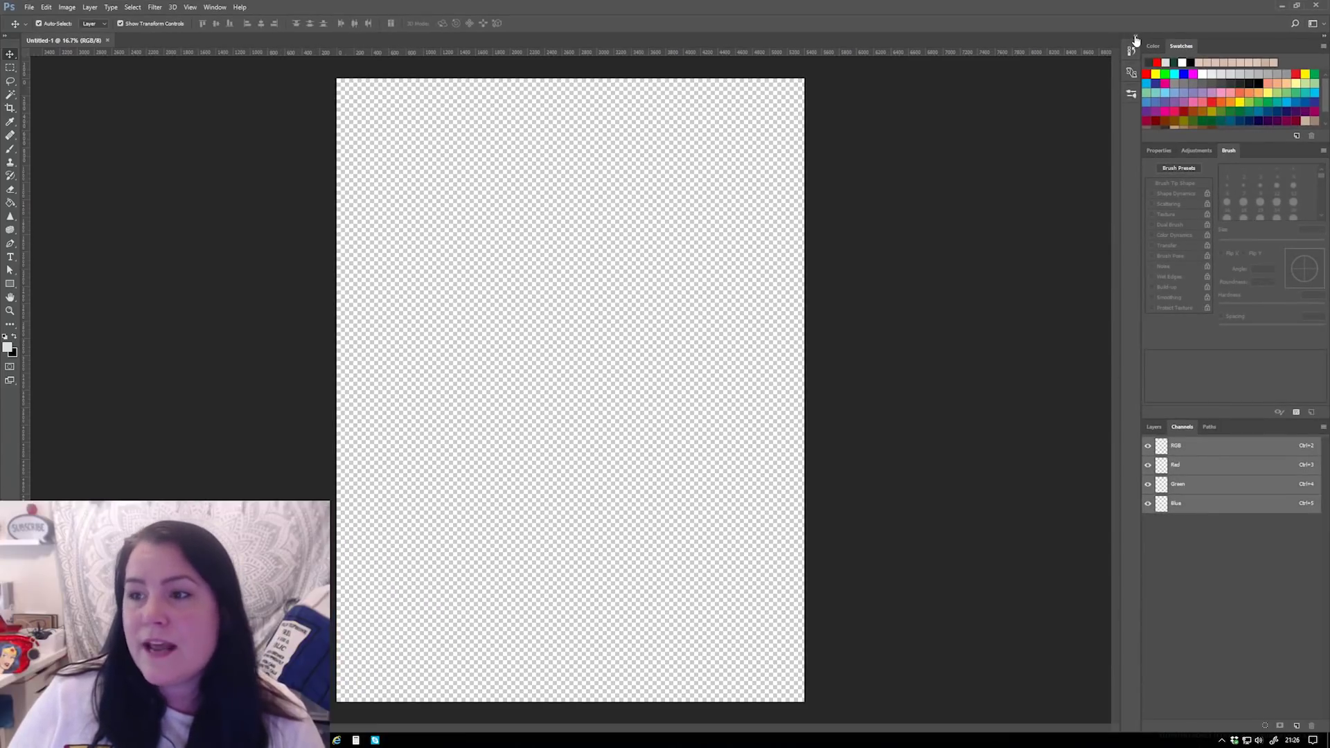
left_click(1135, 39)
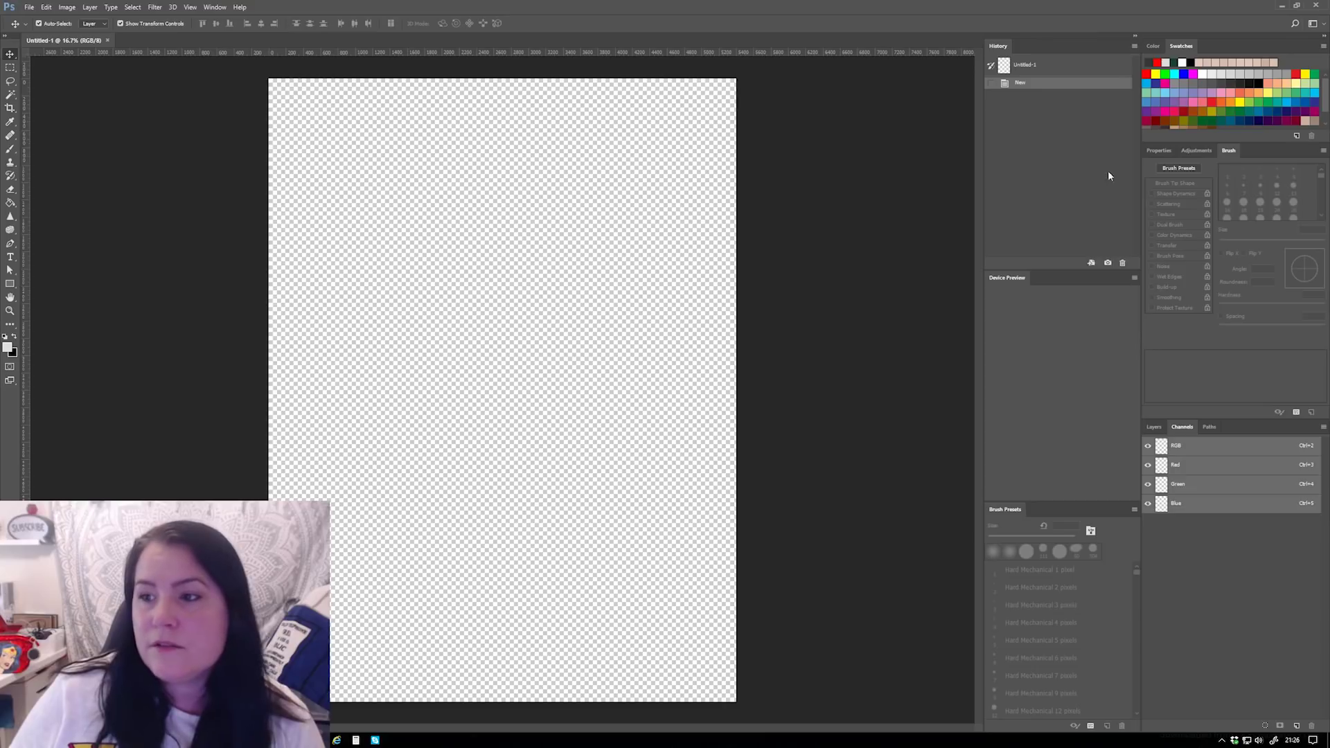
- Try the Brush panel as its own column and as a separate group above Layers, and return it to the Properties group
left_click_drag(1218, 153, 978, 164)
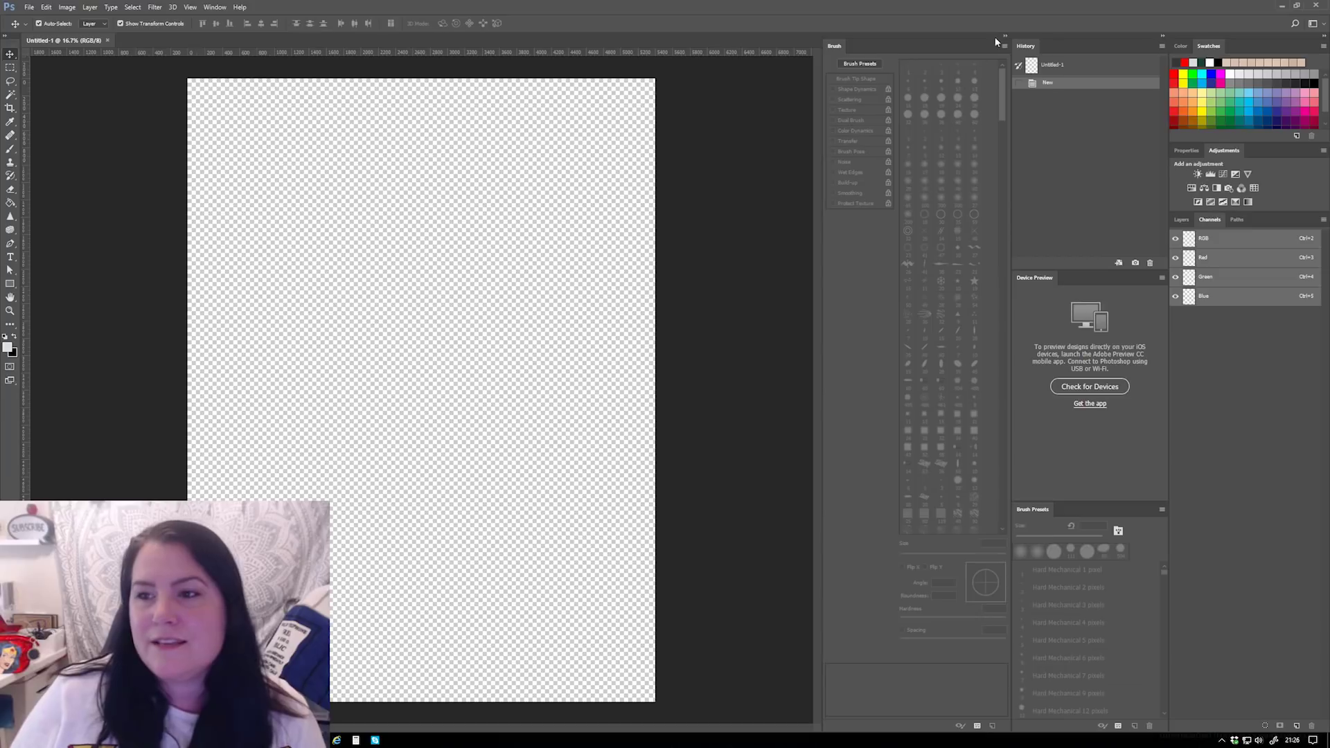
mouse_move(885, 42)
left_mouse_down()
mouse_move(1216, 151)
mouse_move(1227, 238)
mouse_move(1214, 413)
left_mouse_up()
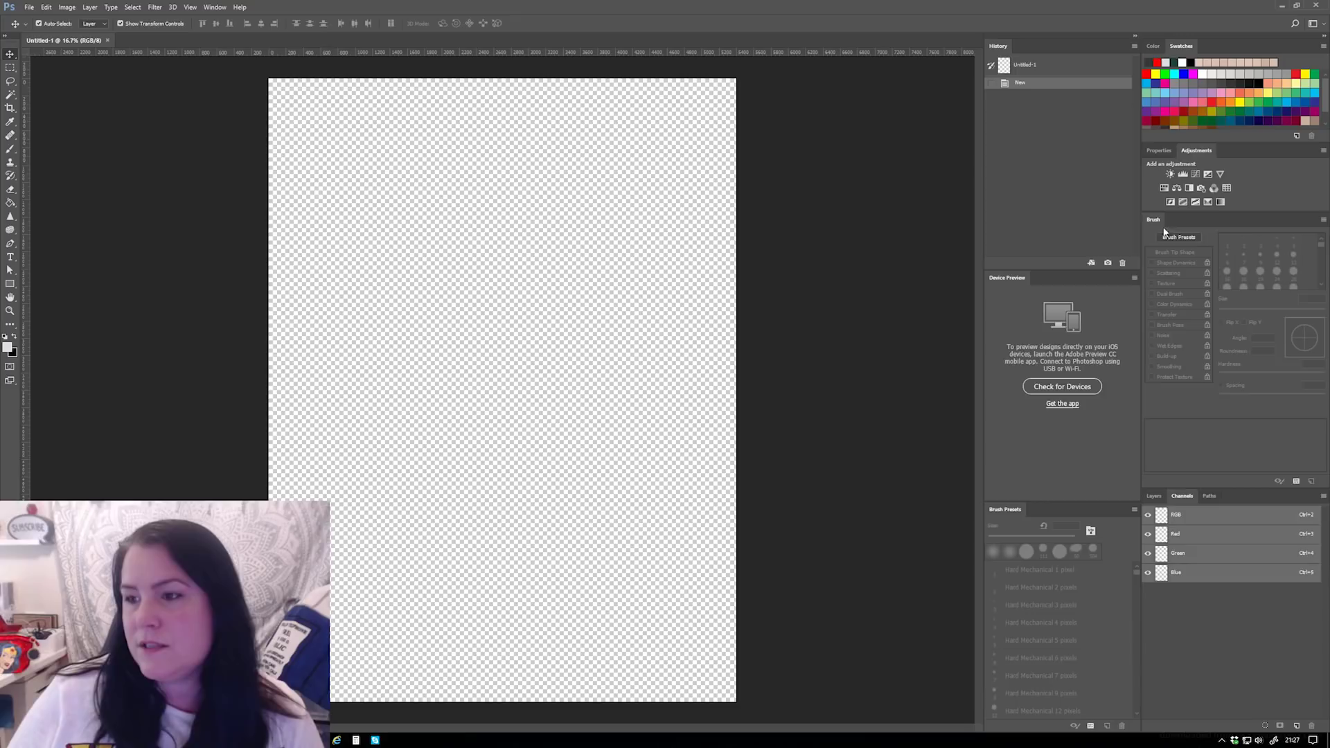
left_click_drag(1152, 220, 1225, 153)
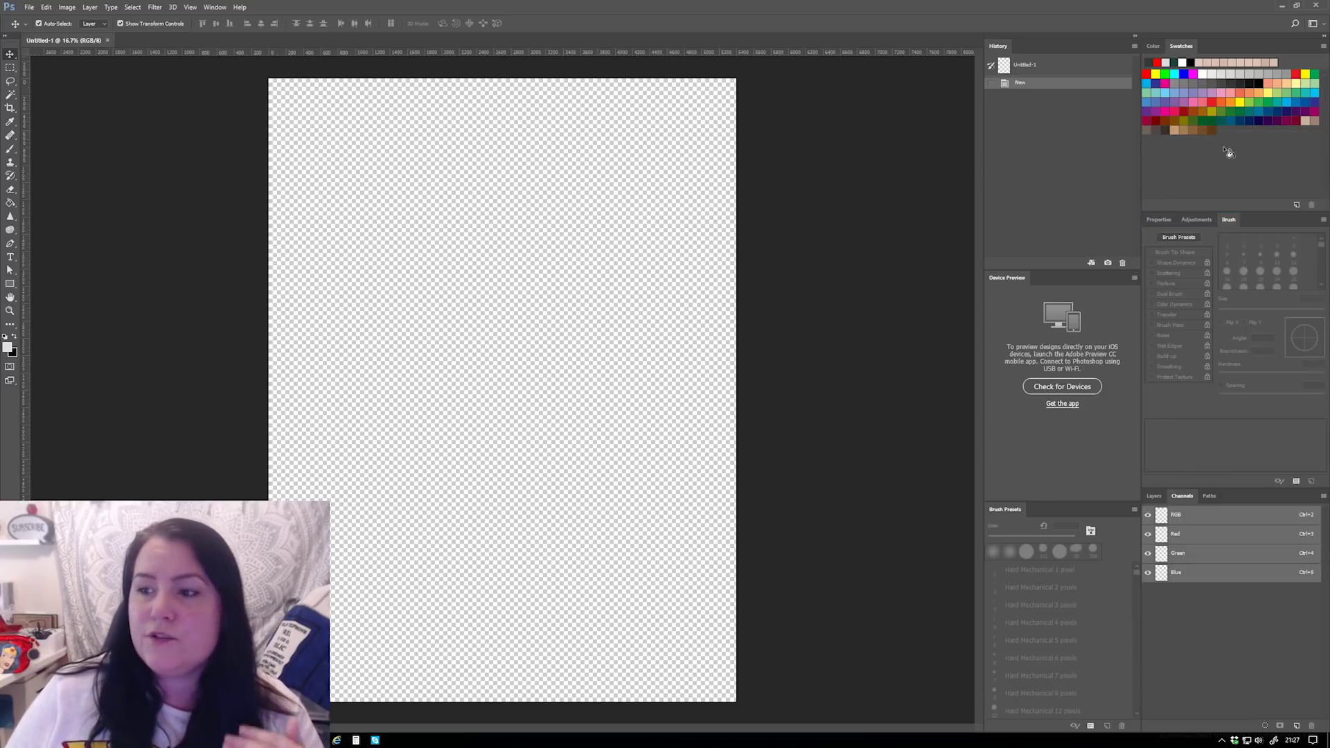
- Enlarge the Brush panel's group upward by shrinking Swatches, and collapse the History, Device Preview and Brush Presets column to icons
left_click_drag(1252, 212, 1241, 145)
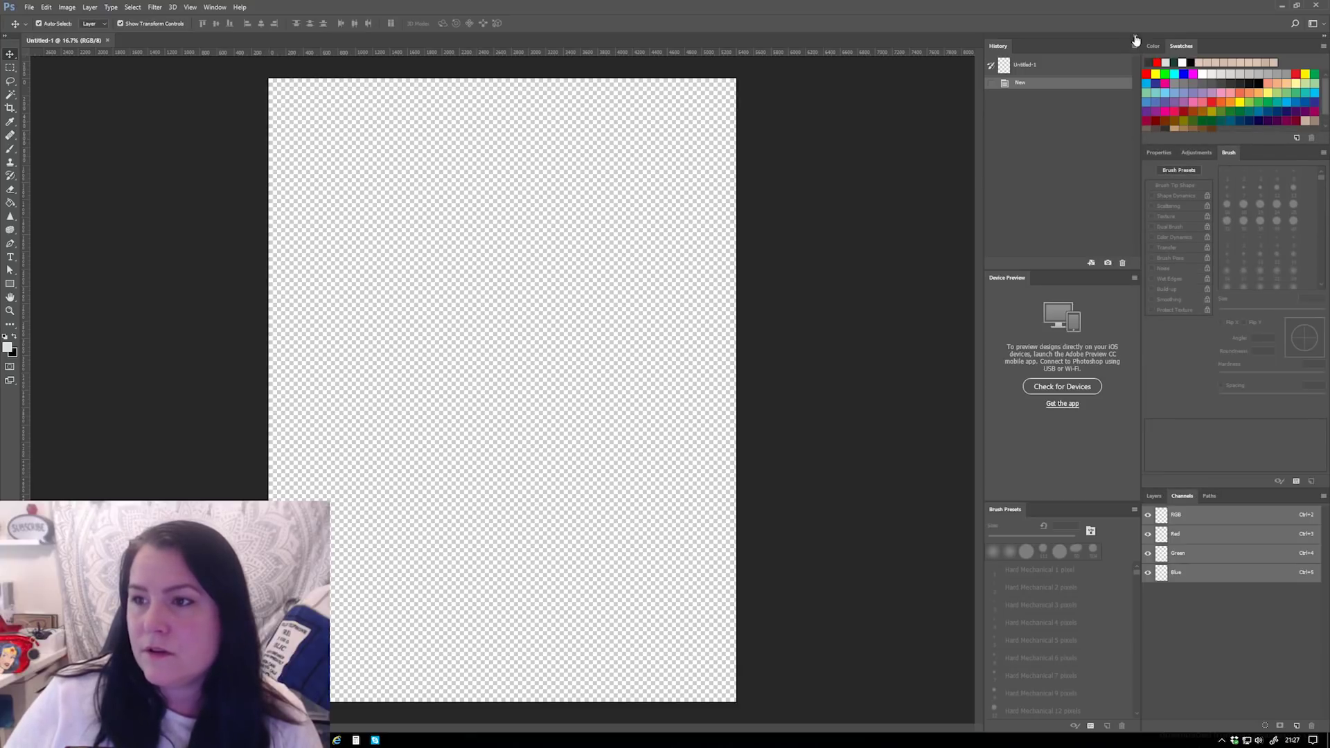
left_click(1135, 36)
- Add the Character and Paragraph panels to the dock, look at both, and collapse them to icons
left_click(215, 7)
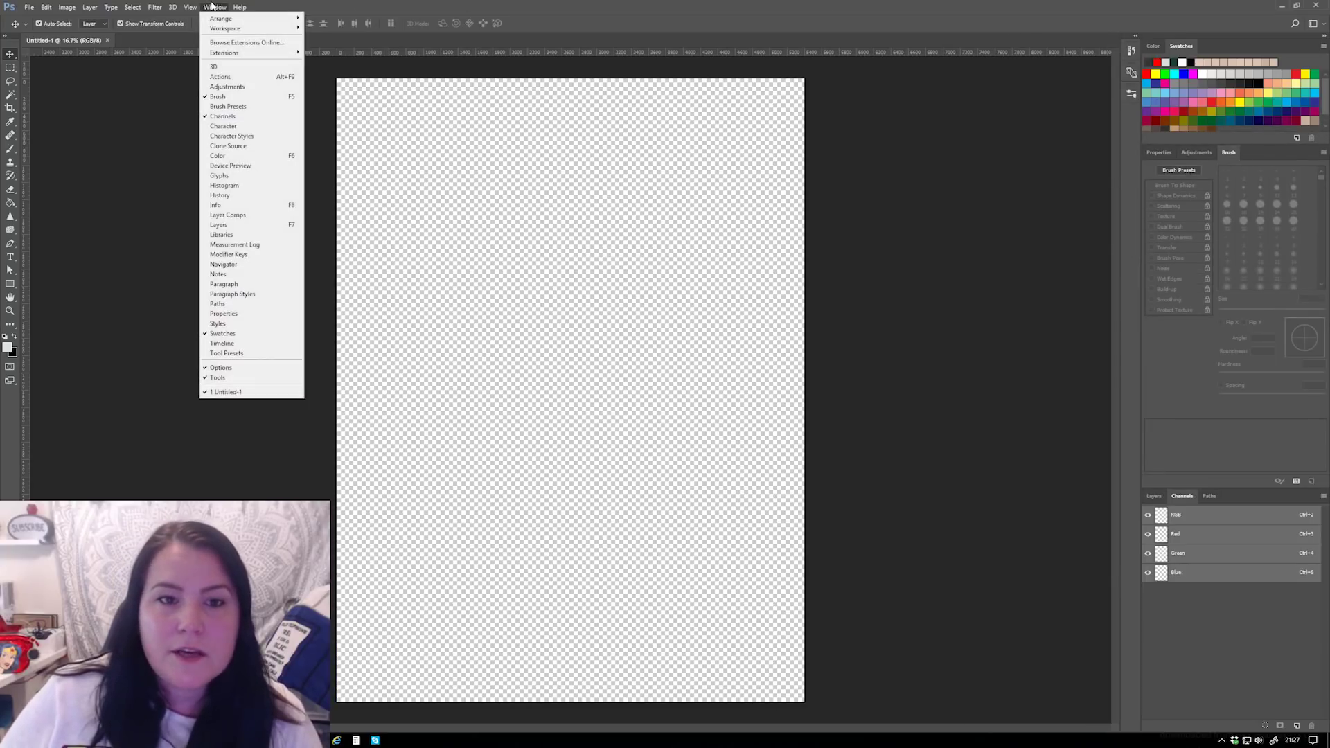
left_click(216, 126)
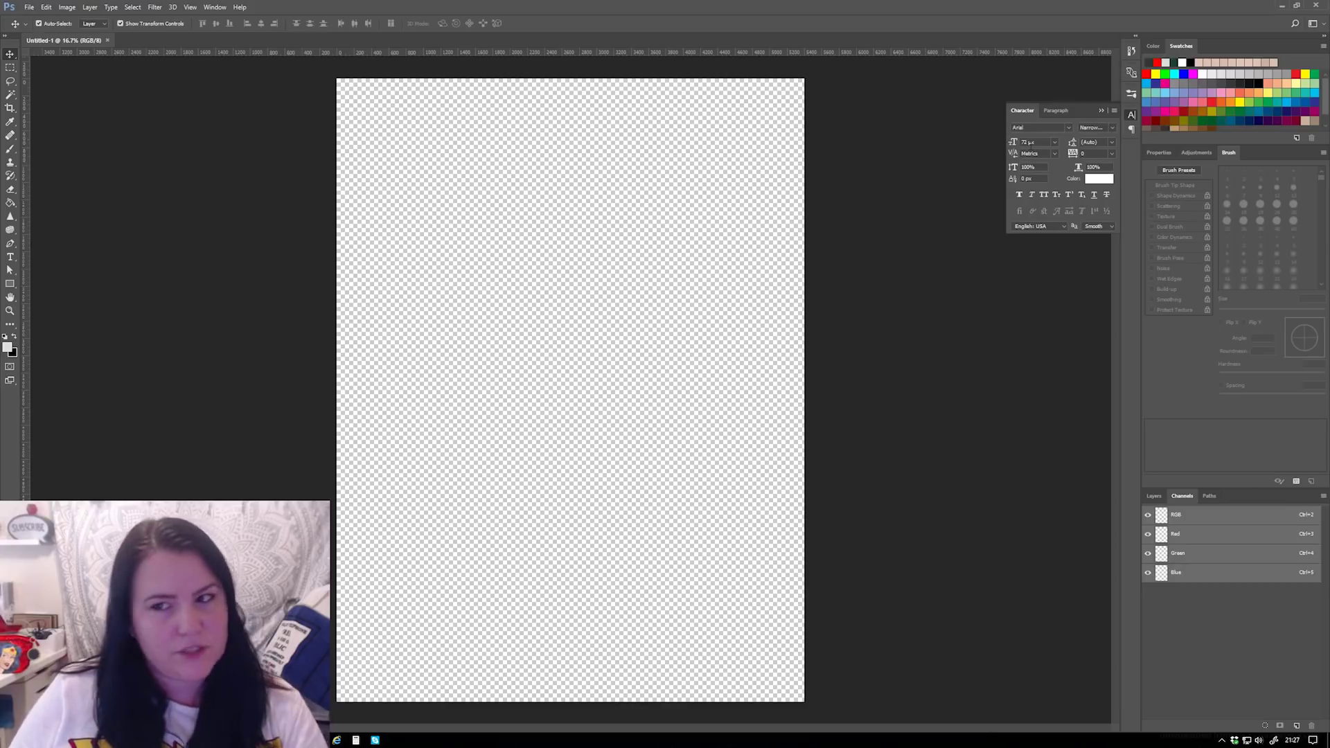
left_click(1056, 112)
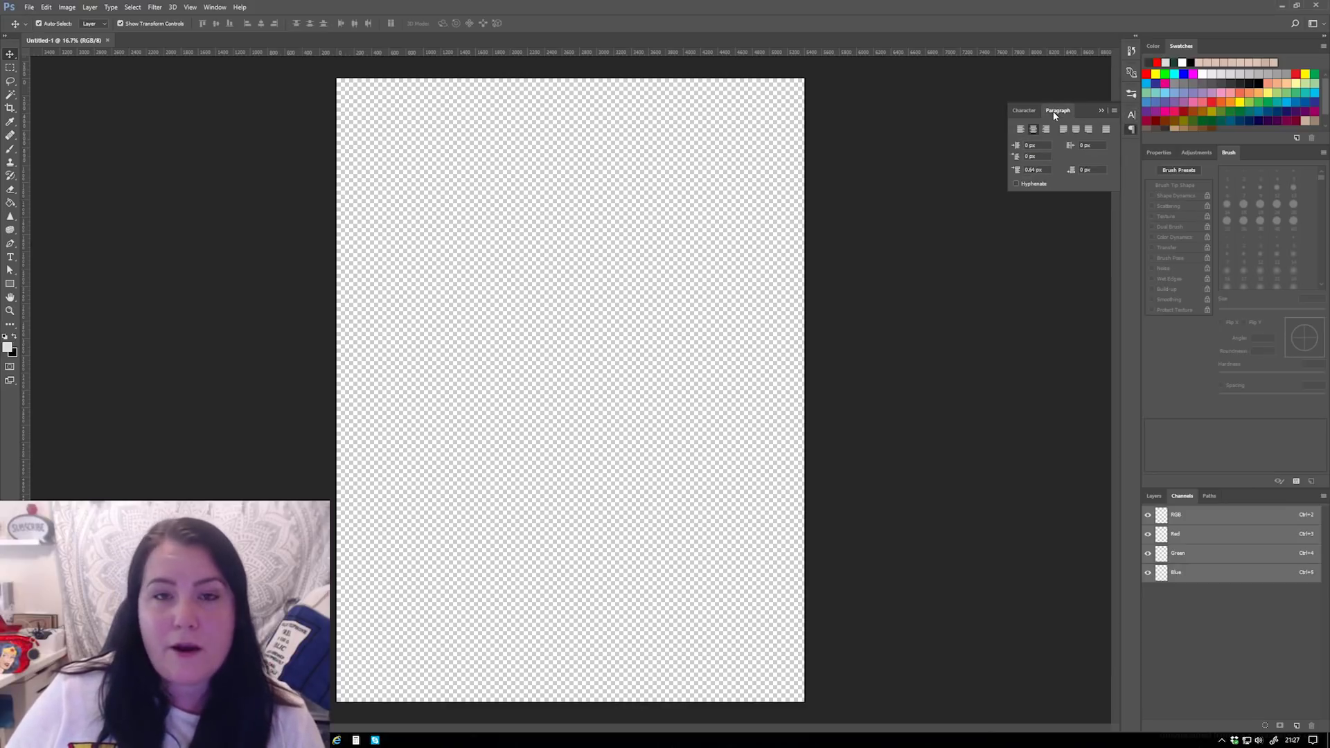
left_click(1132, 114)
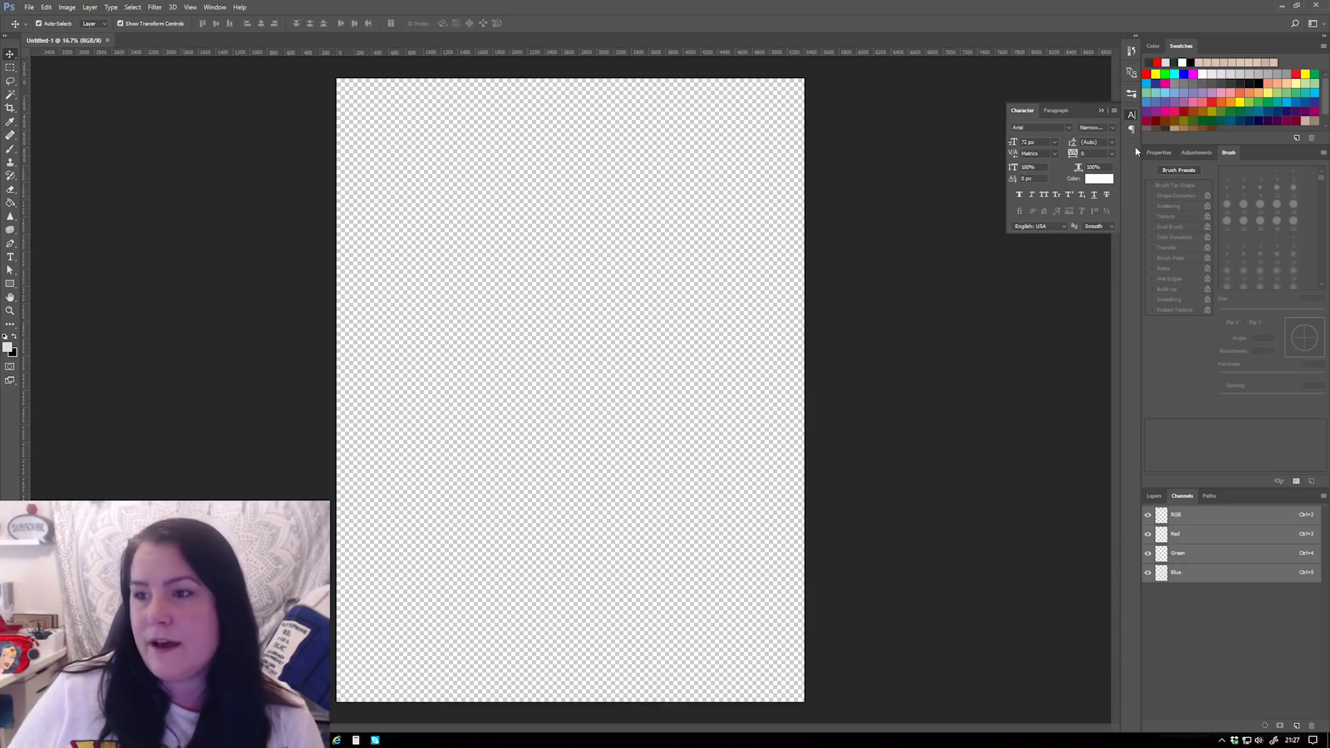
left_click(1133, 117)
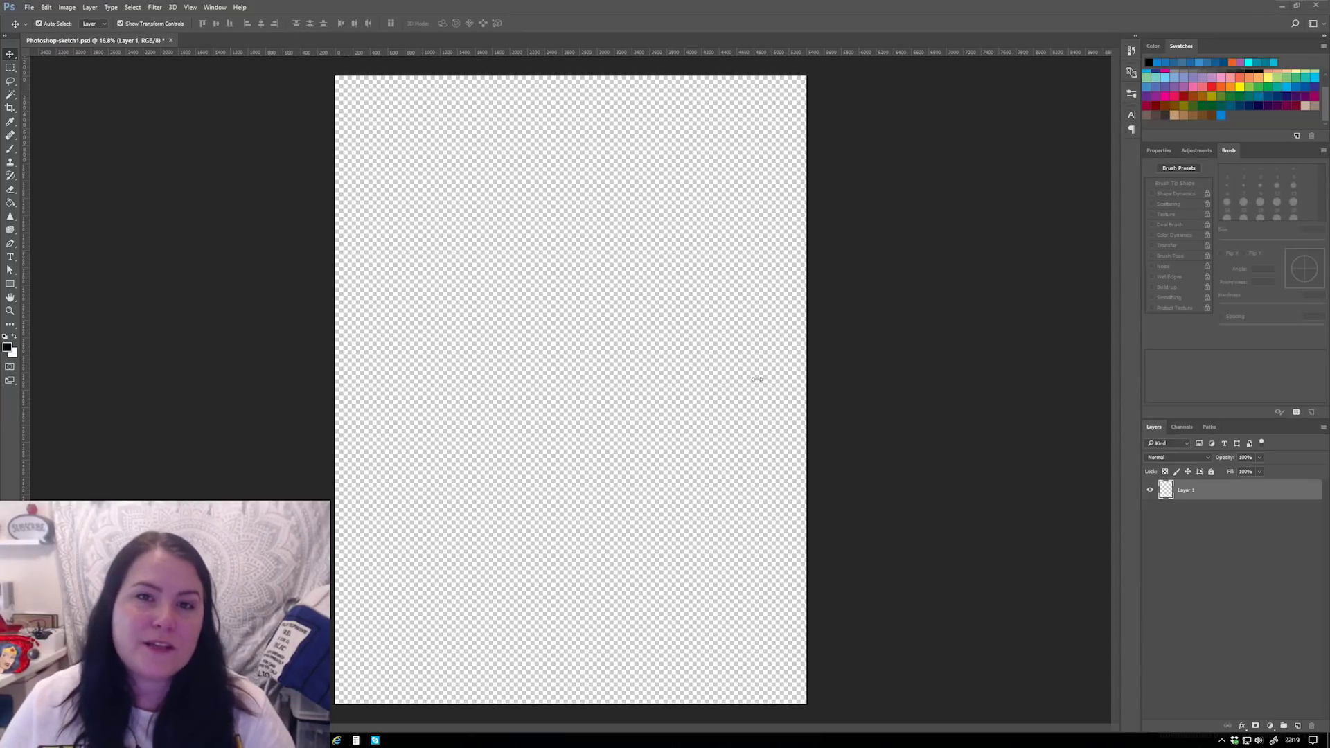
- Save the current panel layout as a new workspace named Test
left_click(215, 7)
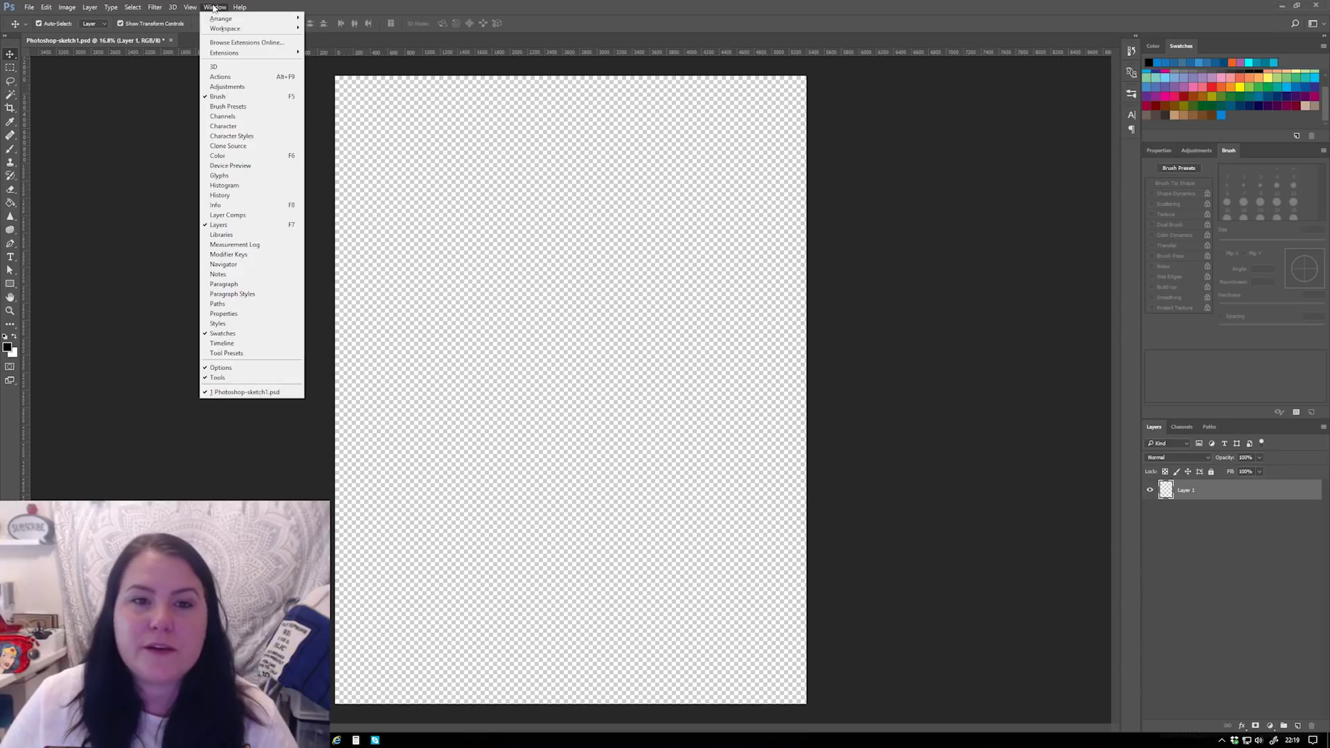
mouse_move(218, 28)
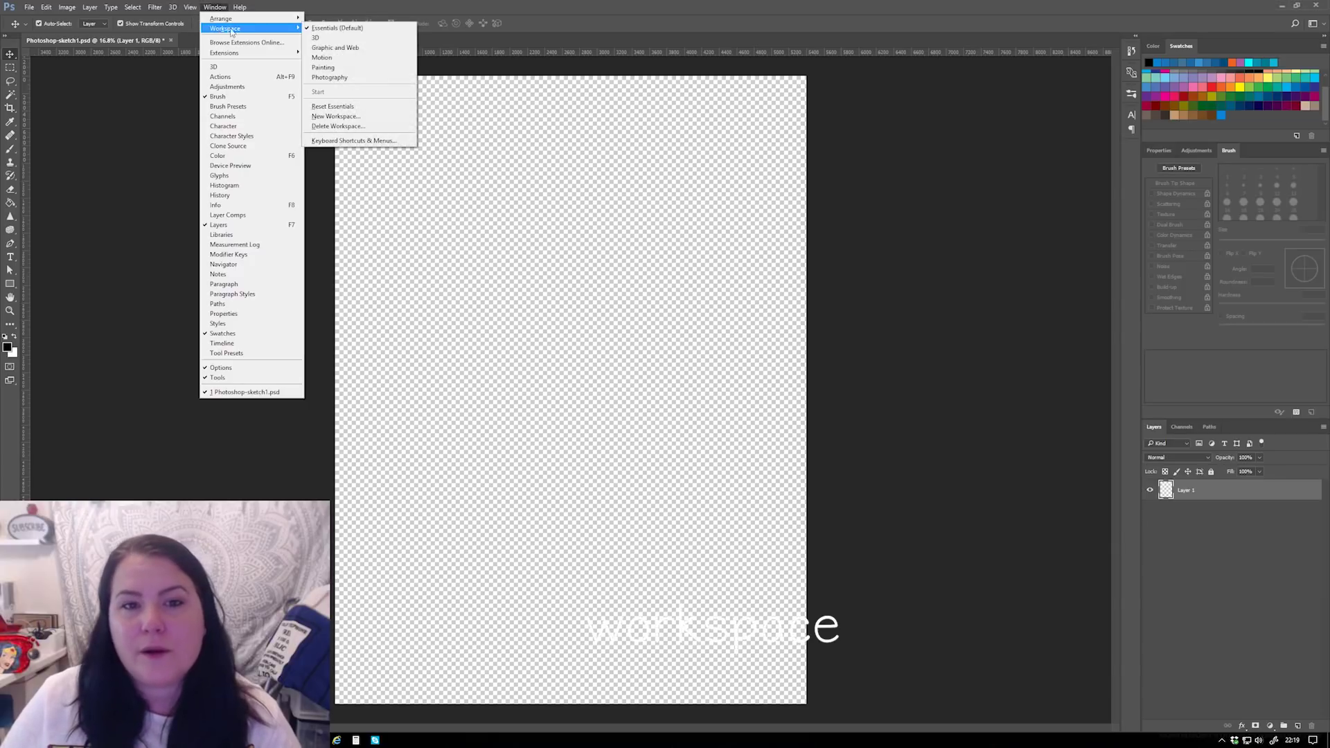
left_click(330, 116)
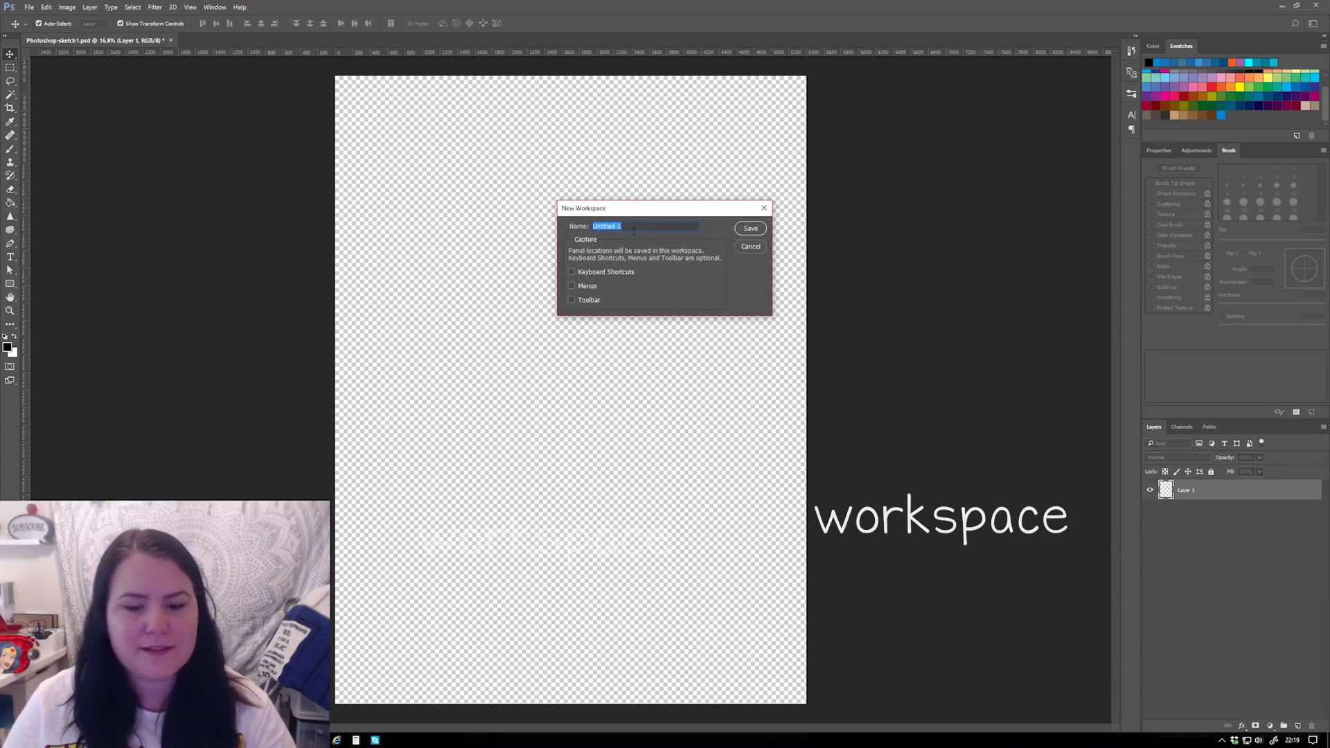
type("Test")
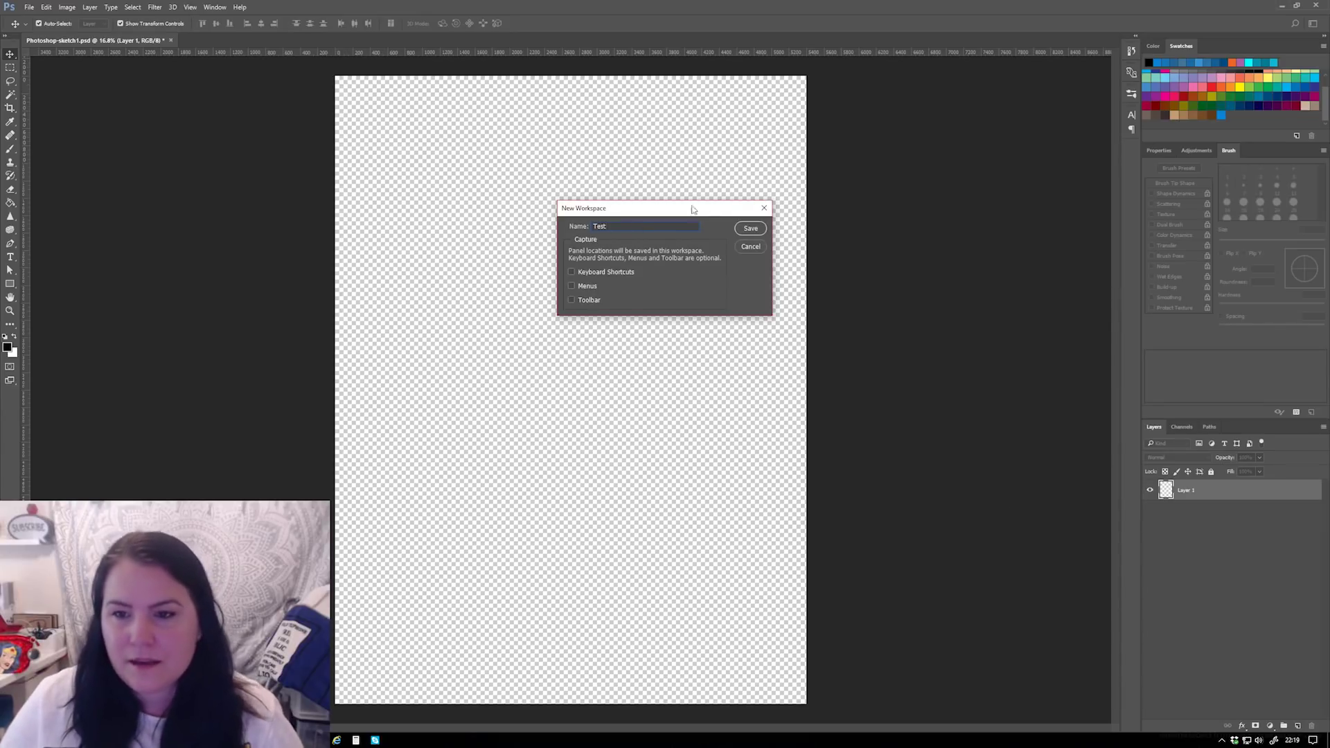
left_click(751, 232)
- Compare the Graphic and Web and Photography workspaces, and return to the Test workspace
left_click(215, 7)
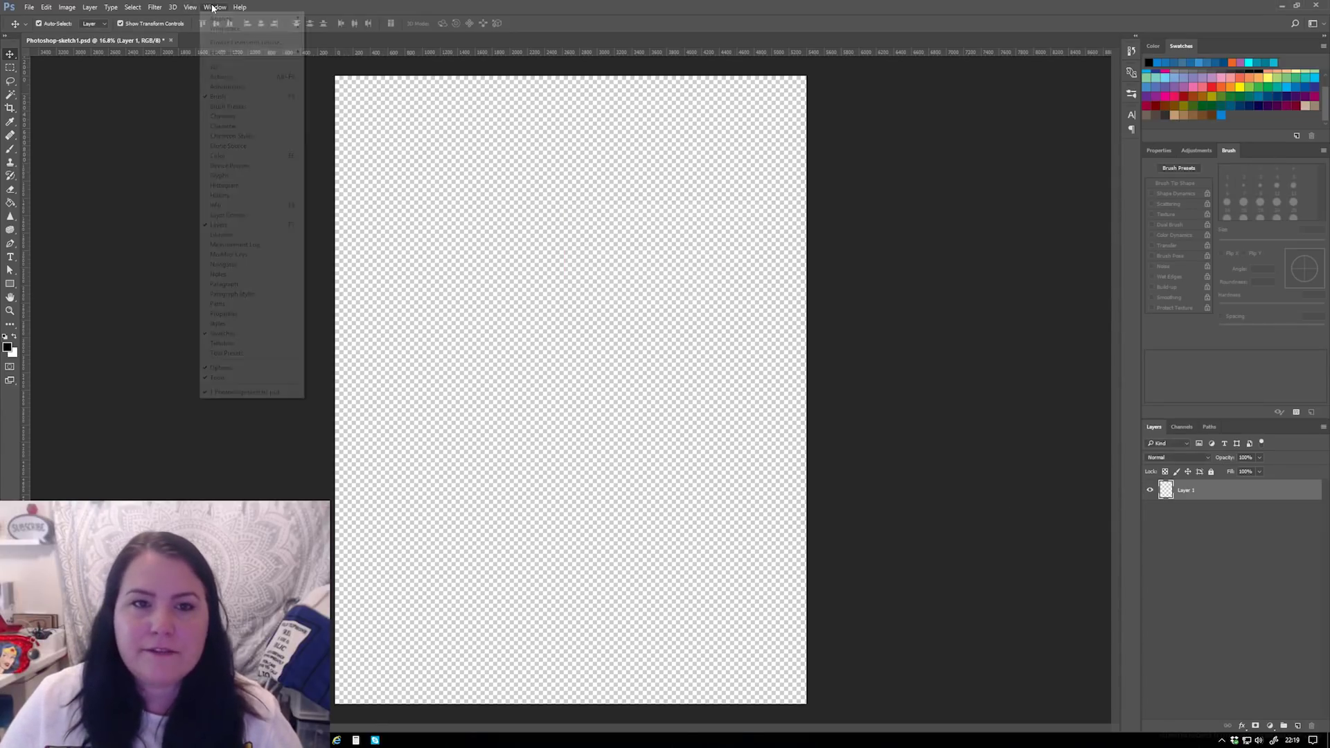
mouse_move(216, 28)
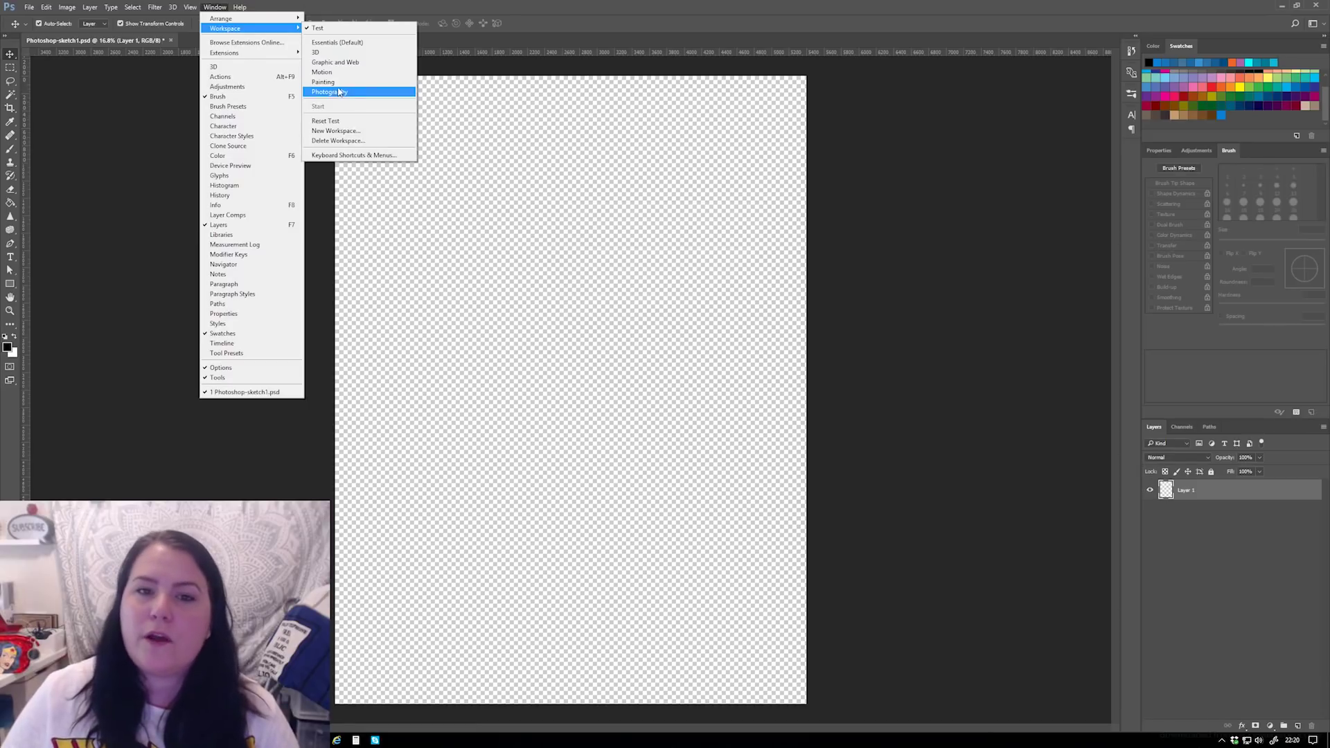
left_click(325, 62)
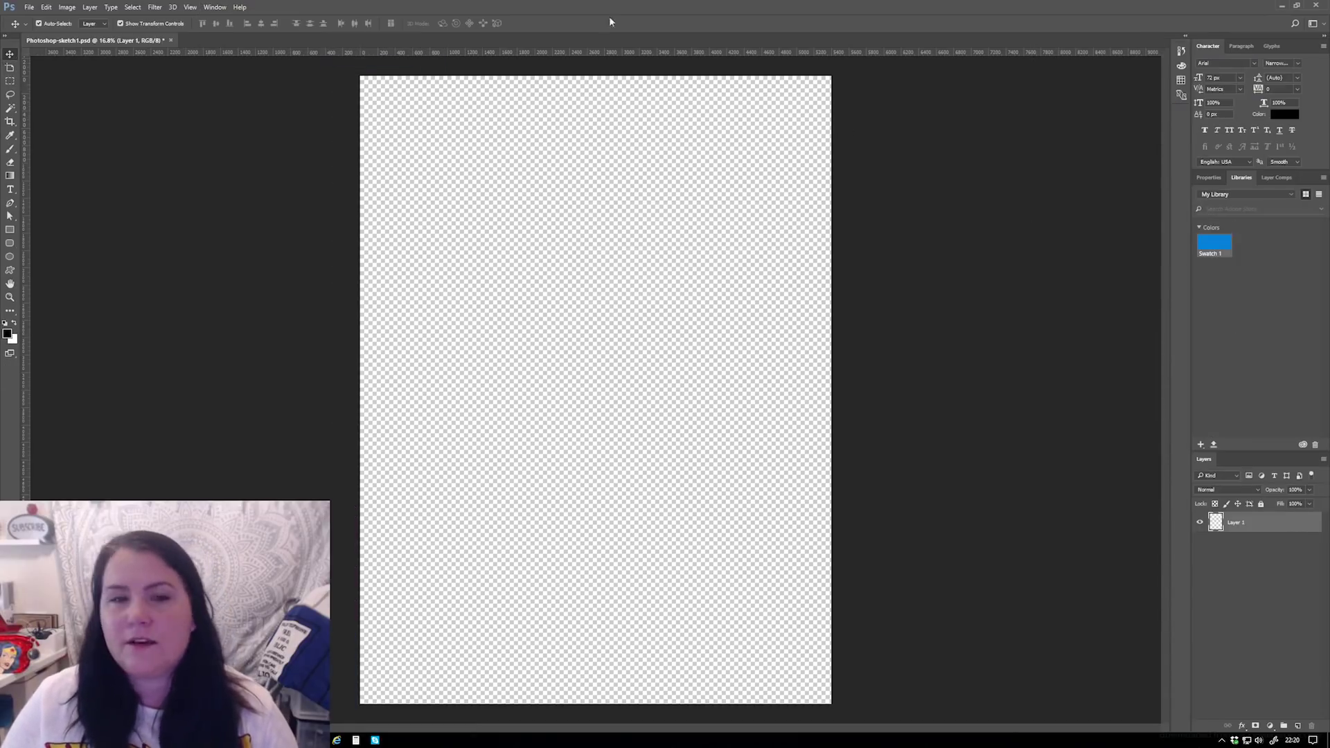
left_click(215, 7)
mouse_move(225, 29)
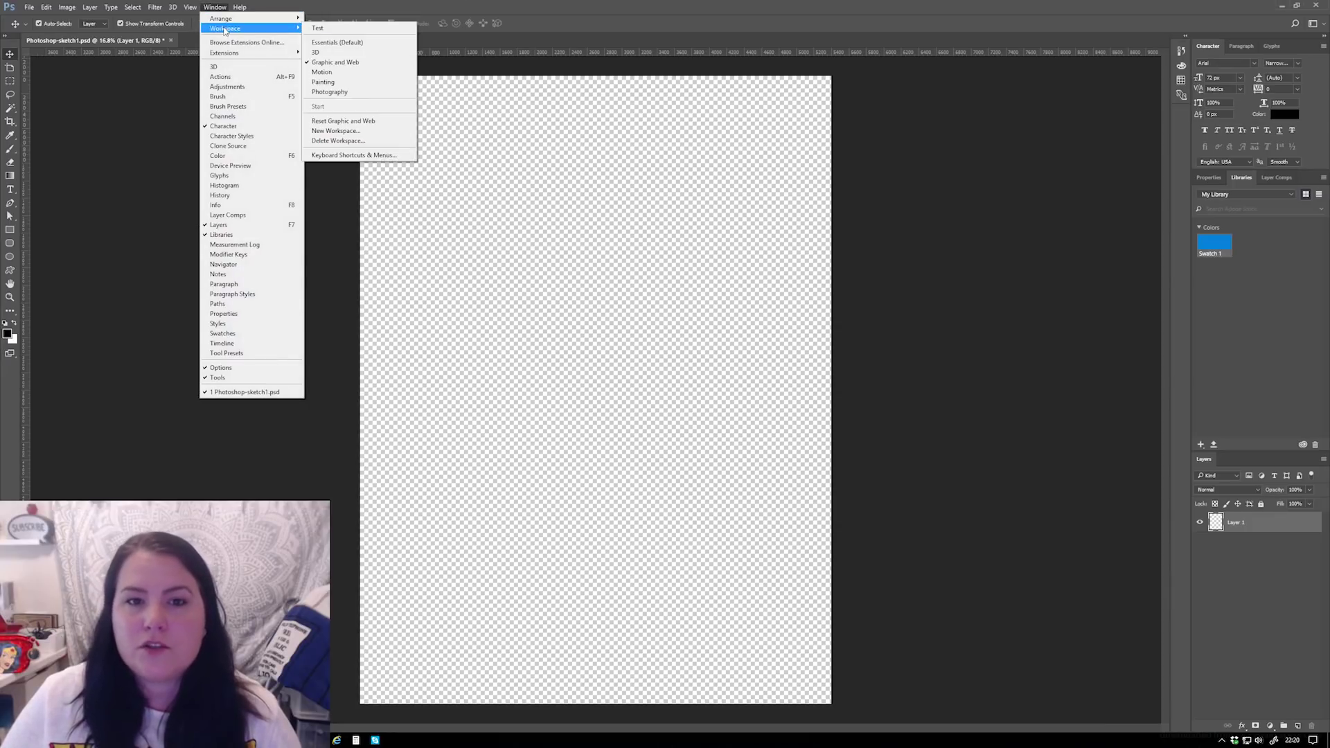
left_click(326, 91)
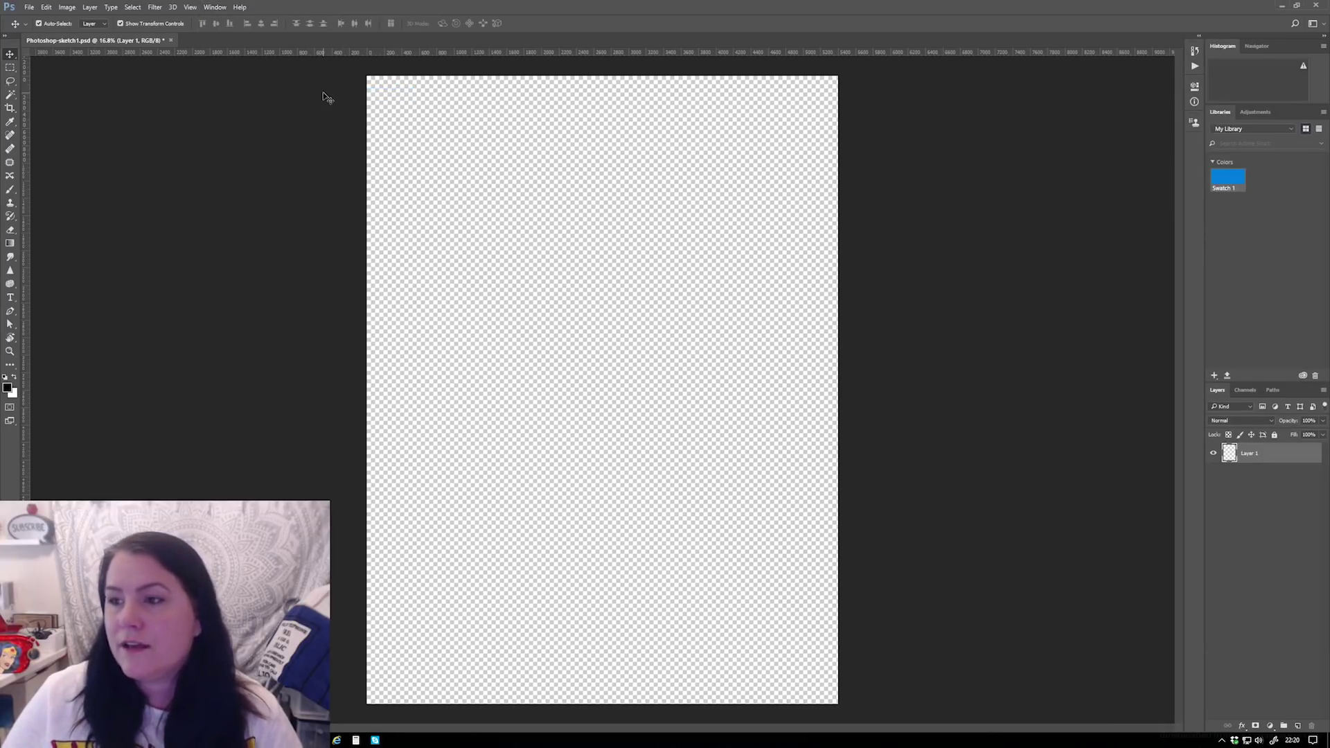
left_click(215, 7)
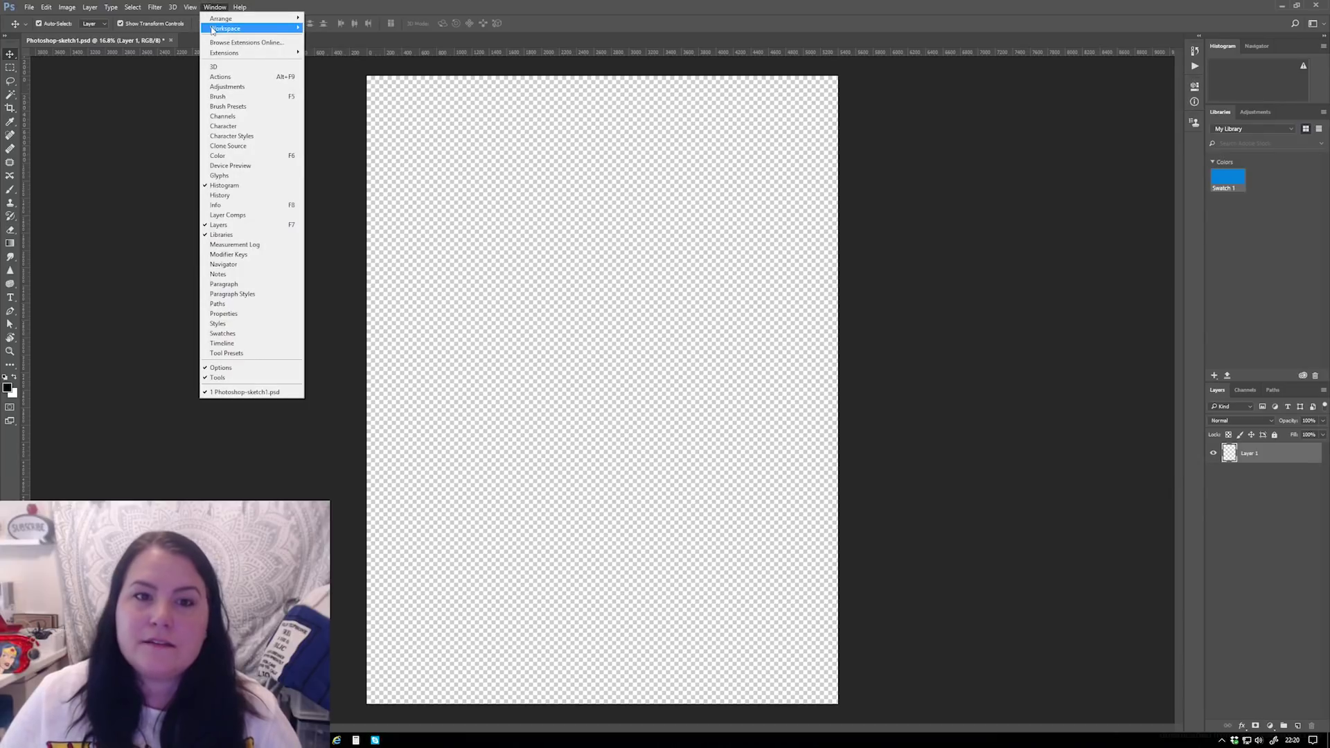
mouse_move(250, 30)
left_click(318, 30)
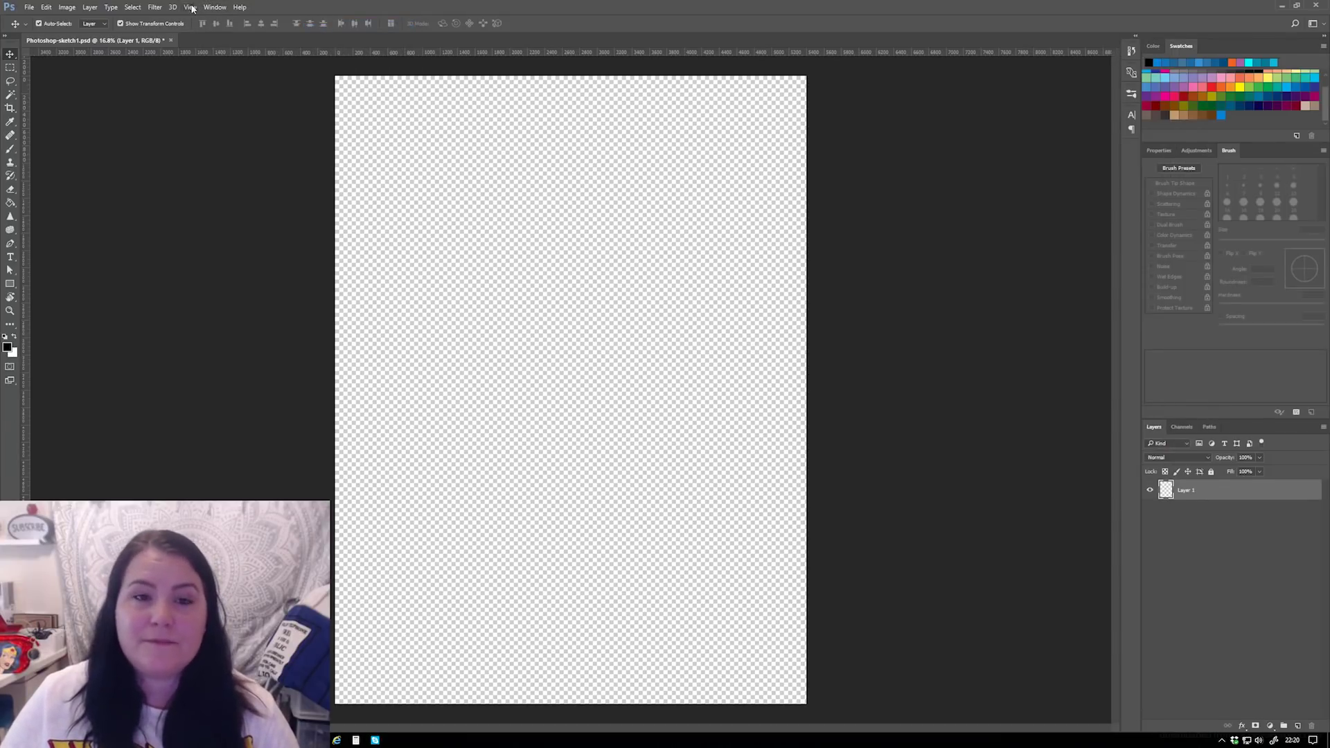
- Switch to the Essentials (Default) workspace and delete the custom workspace Test
left_click(212, 7)
mouse_move(222, 30)
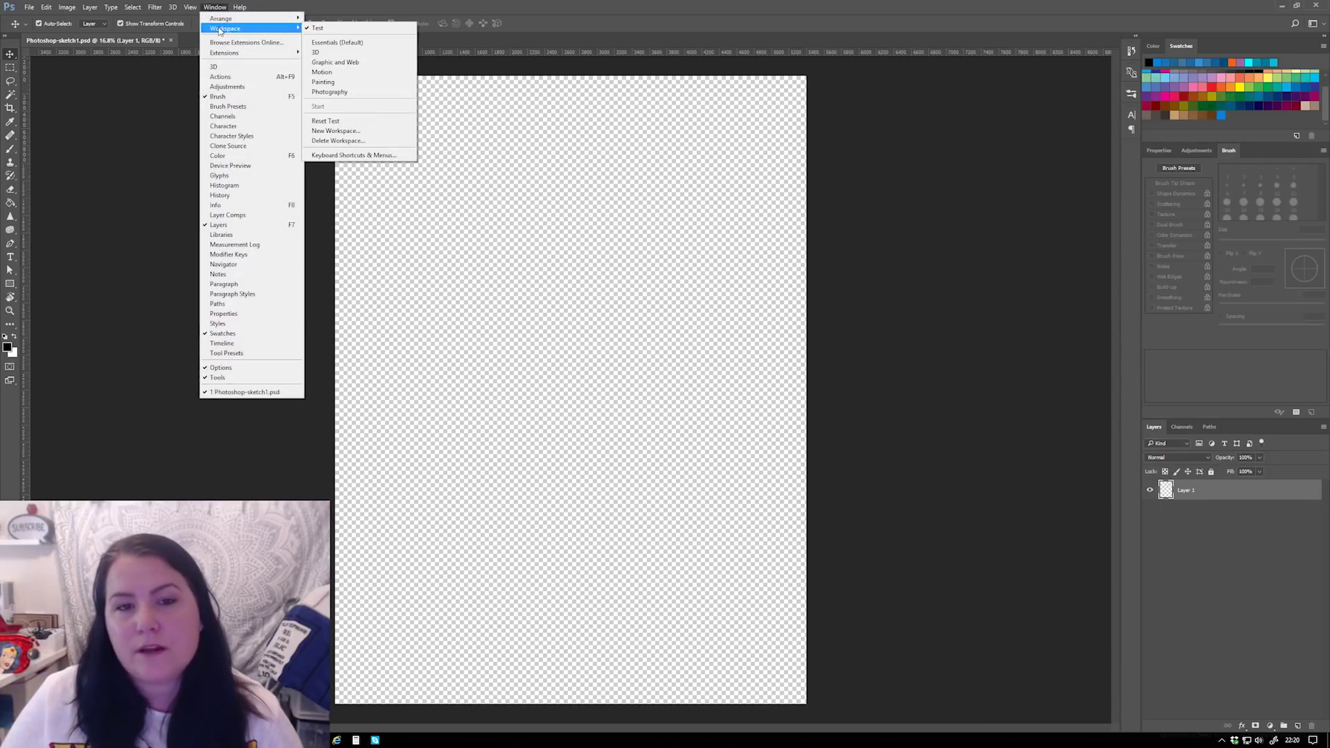
left_click(329, 43)
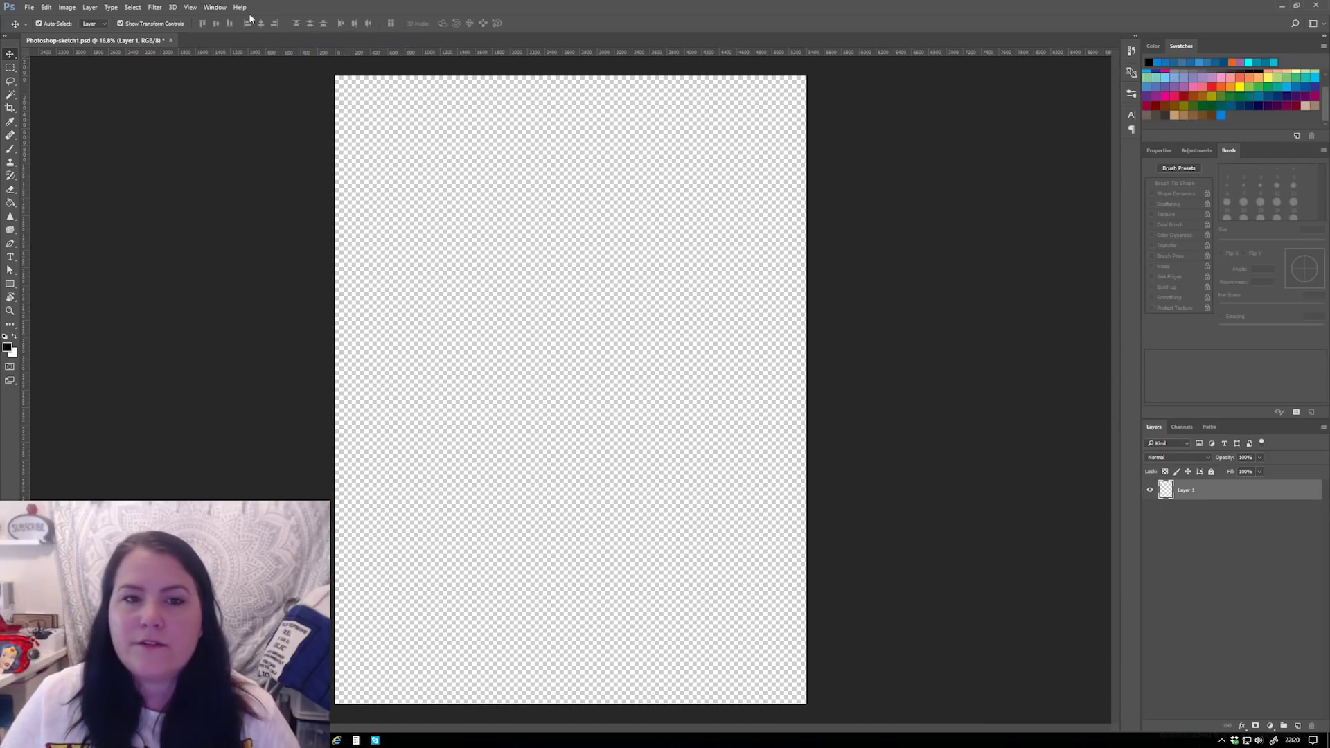
left_click(215, 7)
mouse_move(257, 32)
left_click(409, 142)
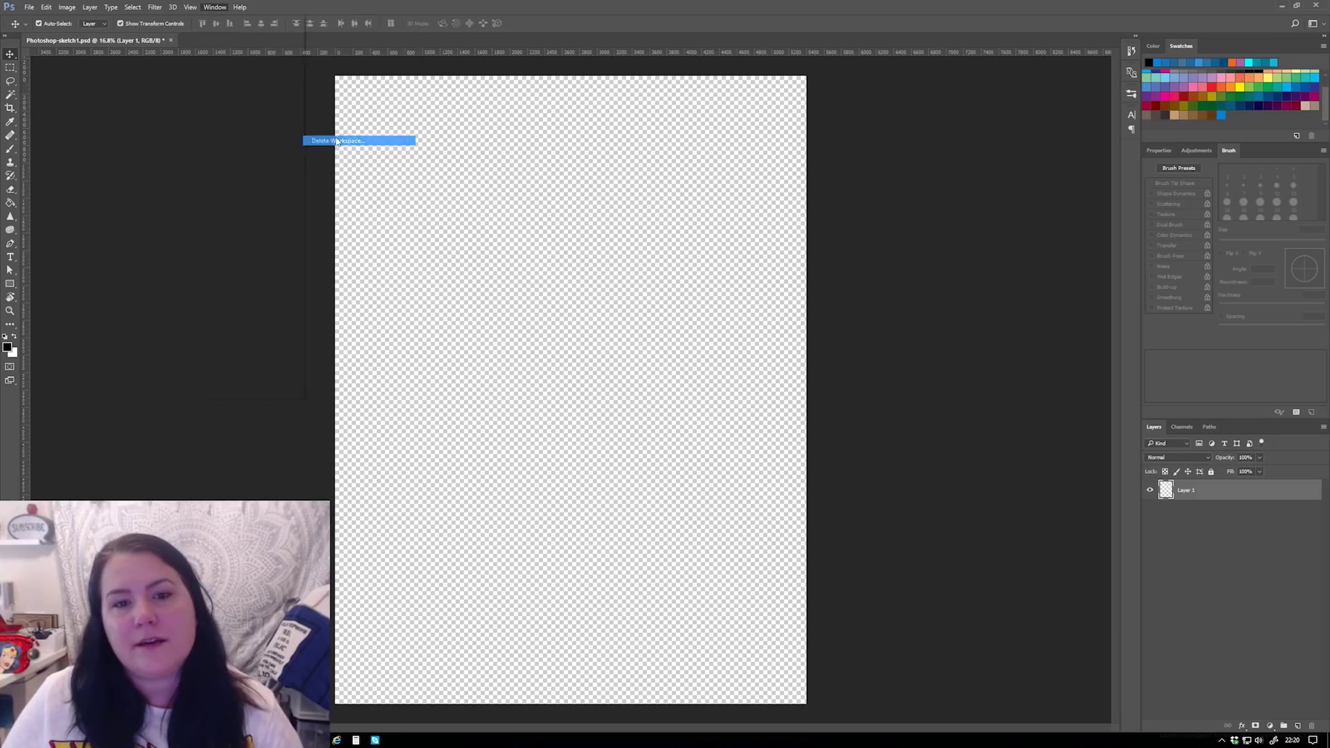
left_click(653, 226)
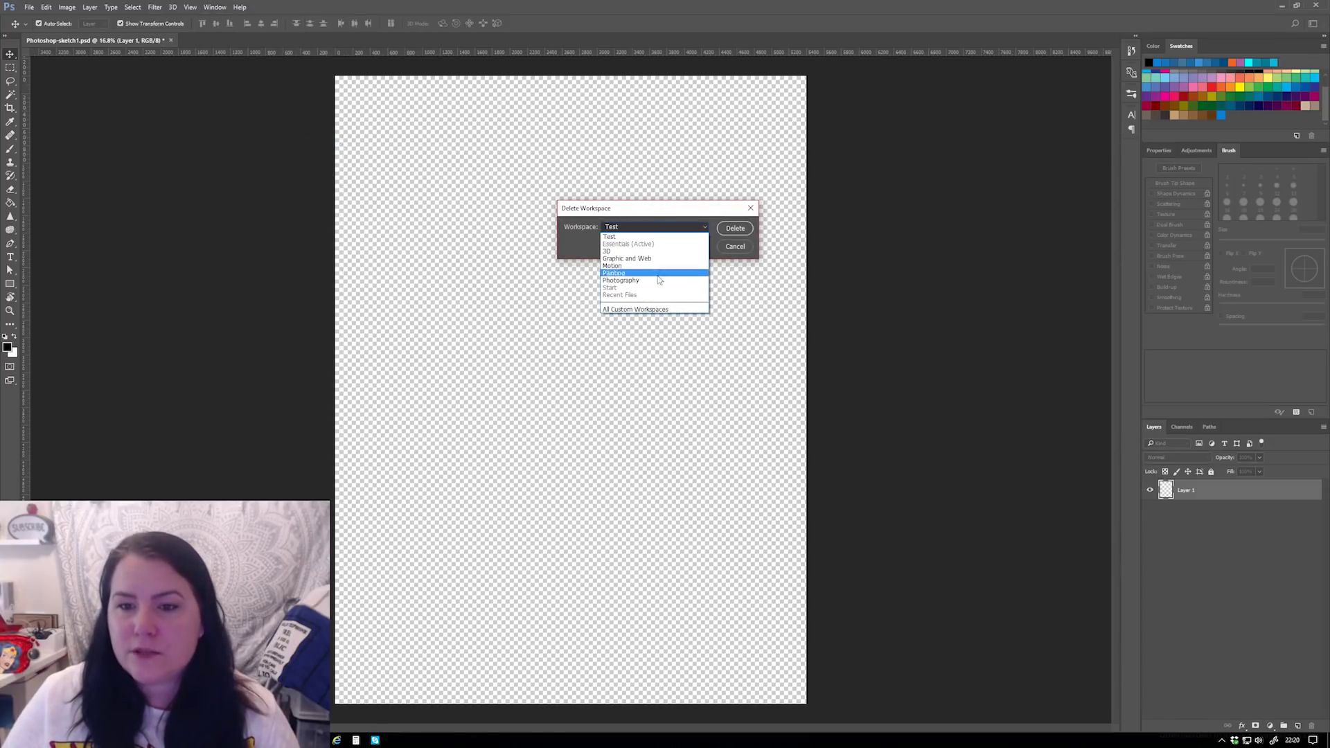
left_click(652, 240)
left_click(651, 231)
left_click(649, 229)
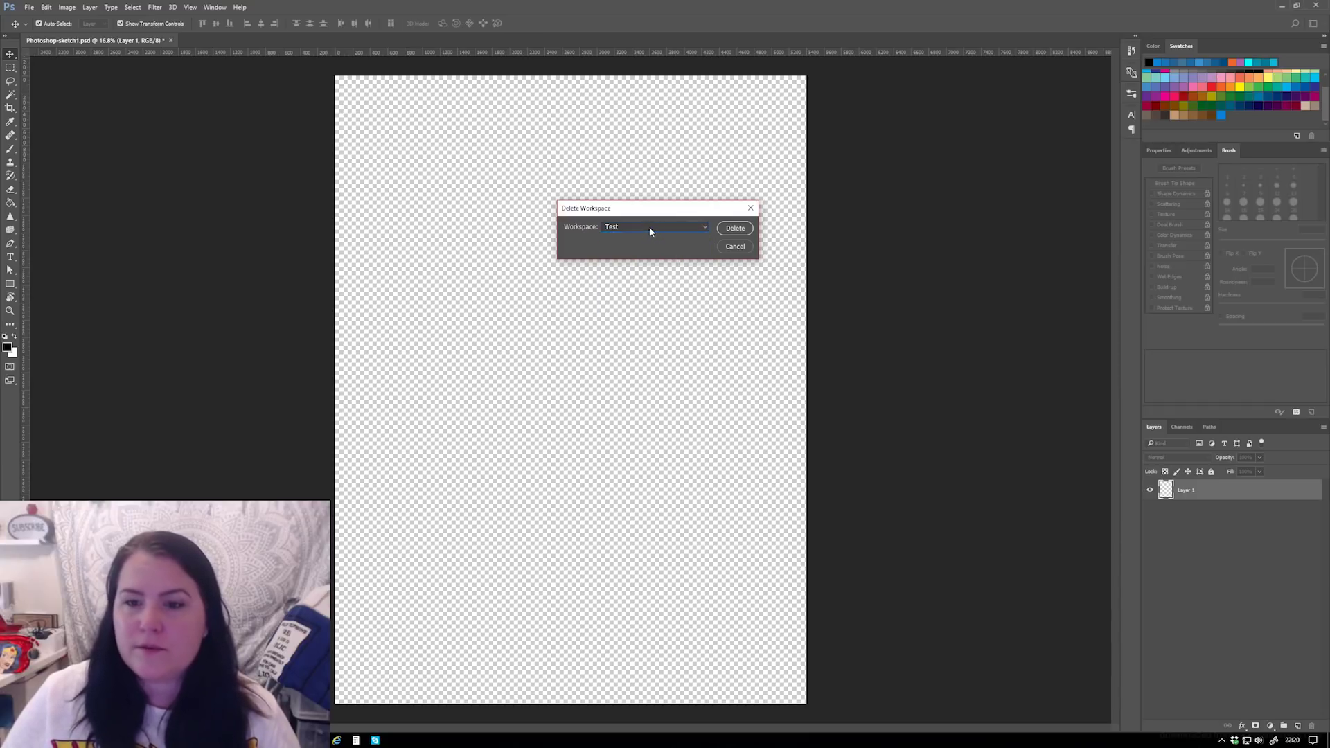
left_click(734, 228)
left_click(671, 268)
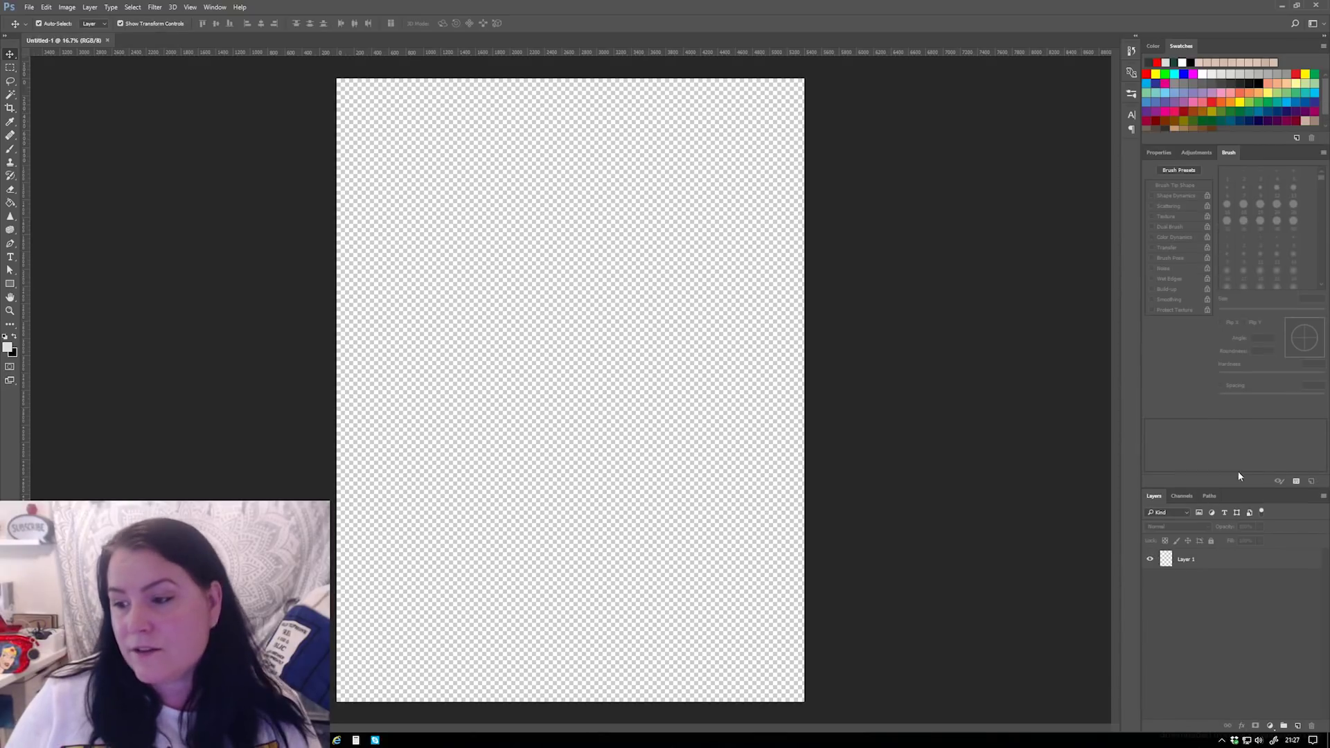
- Make the Layers panel taller and set its layer thumbnails to the largest size
left_click_drag(1237, 488, 1220, 368)
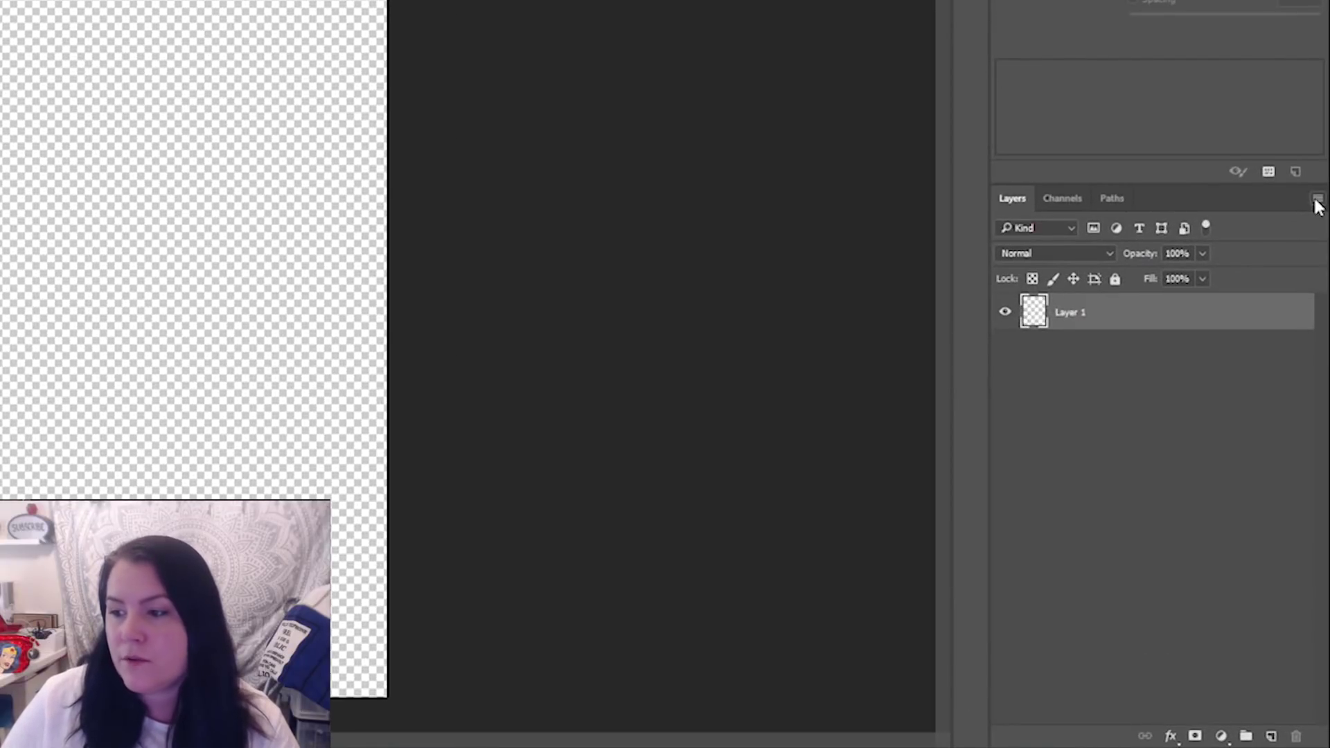
left_click(1317, 201)
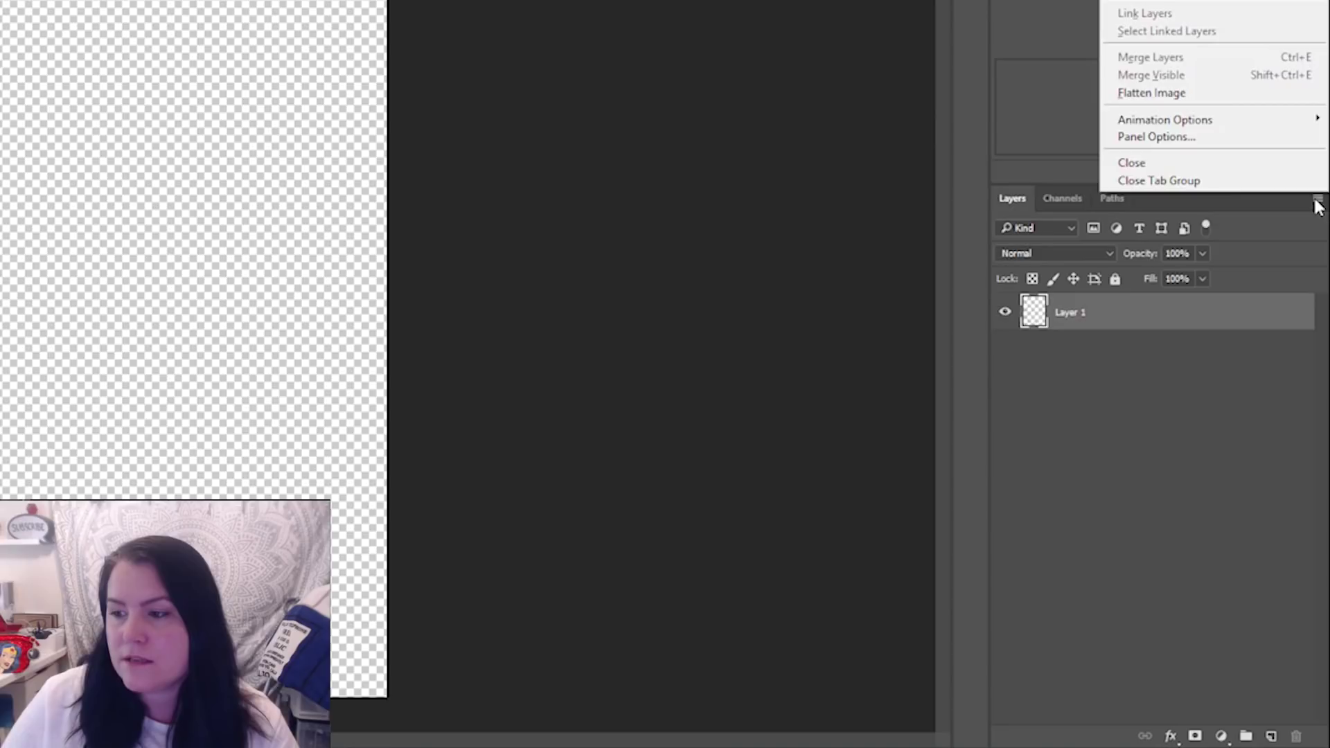
left_click(1164, 137)
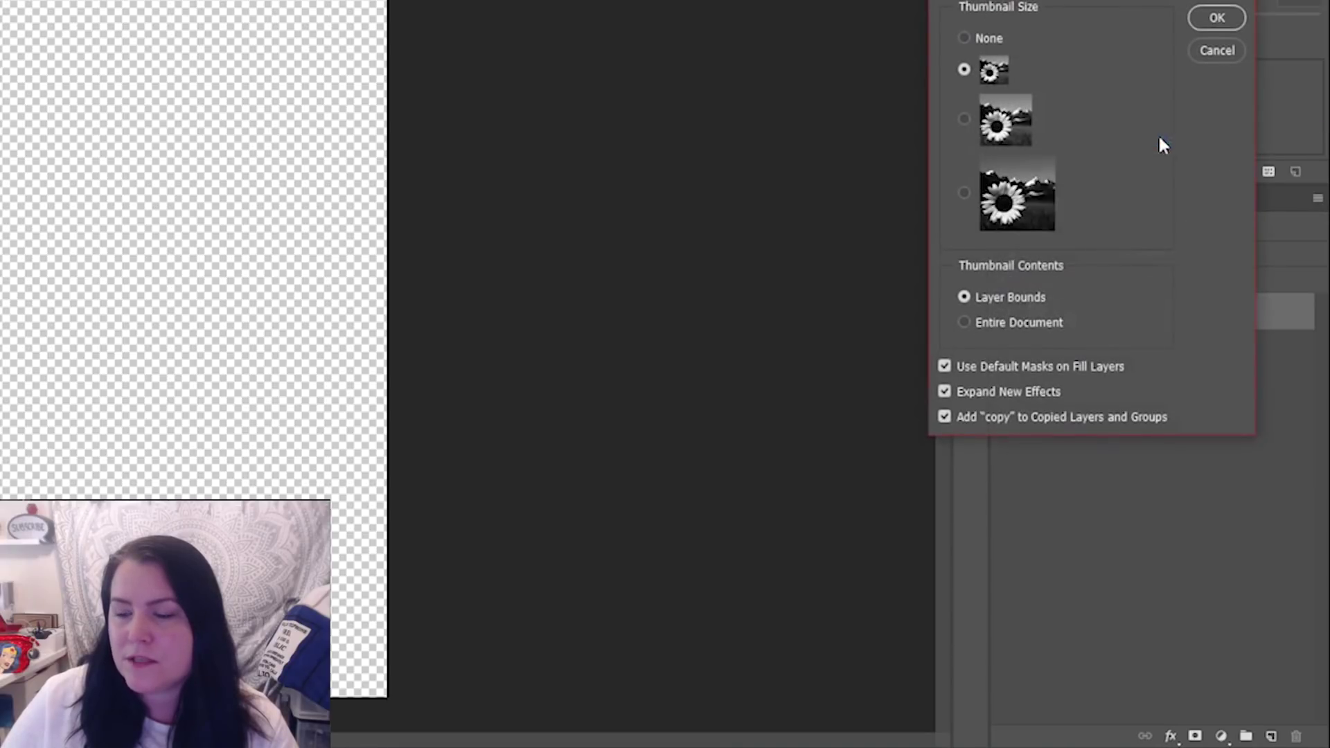
left_click(963, 192)
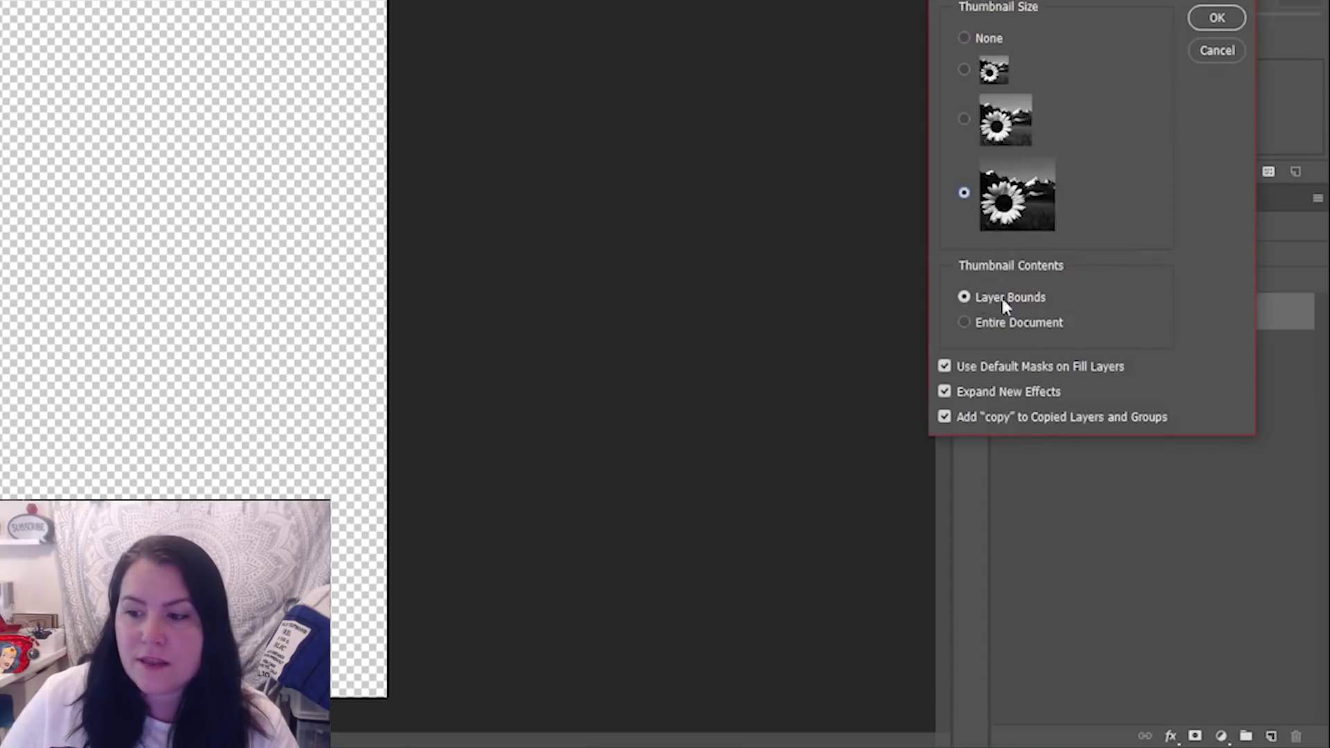
left_click(1213, 20)
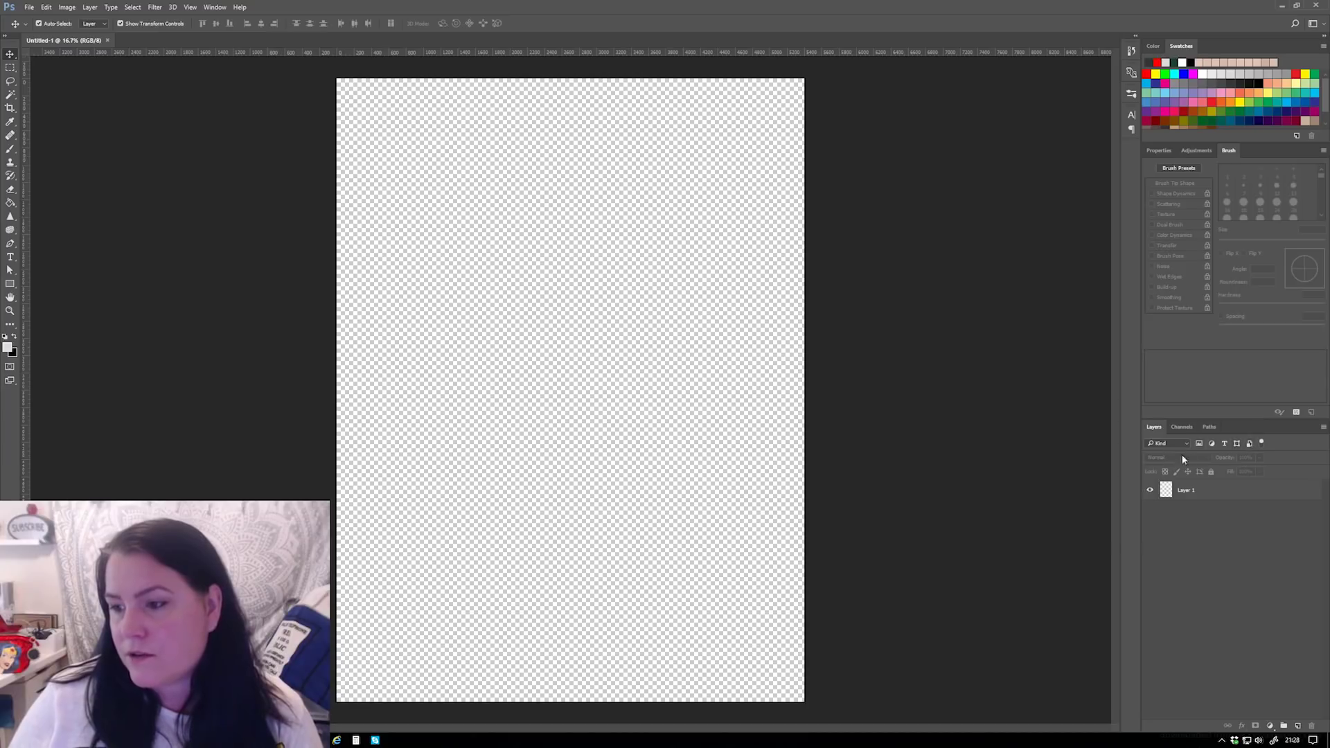
- Add a new empty layer above Layer 1
left_click(1207, 491)
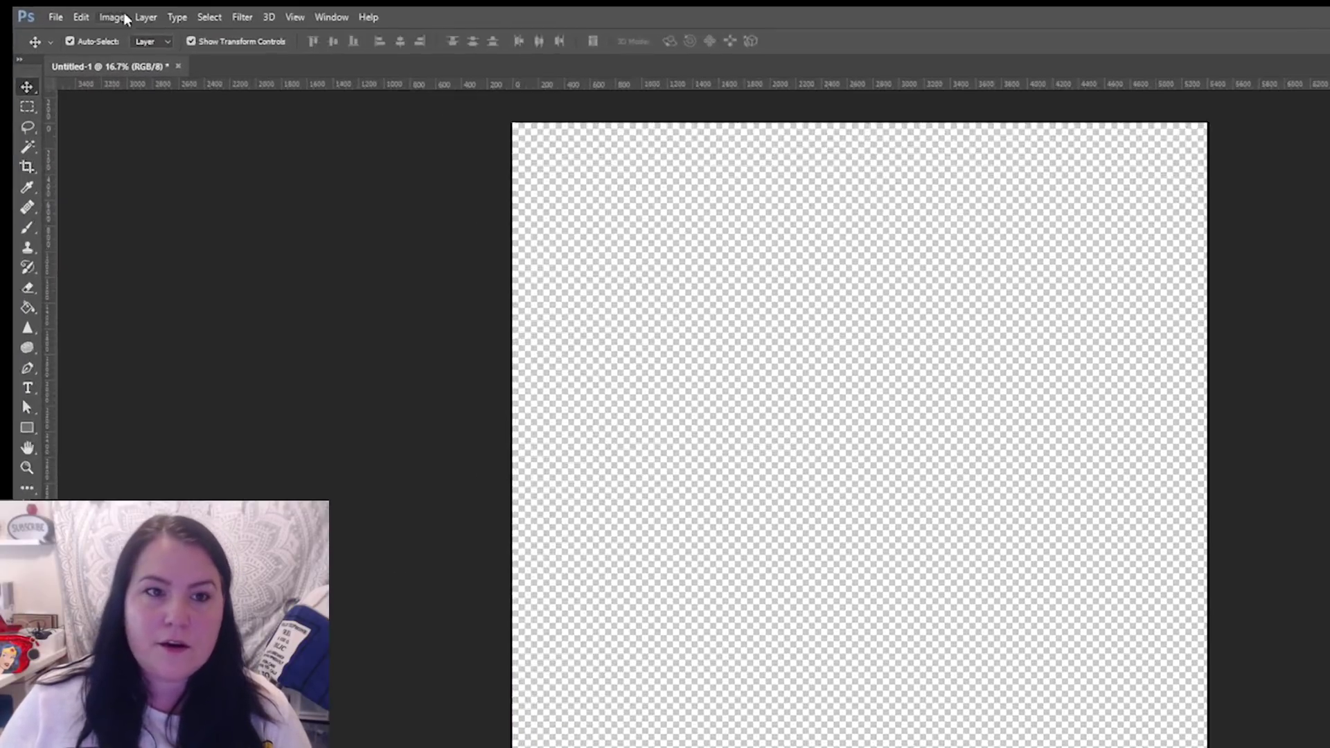
left_click(89, 6)
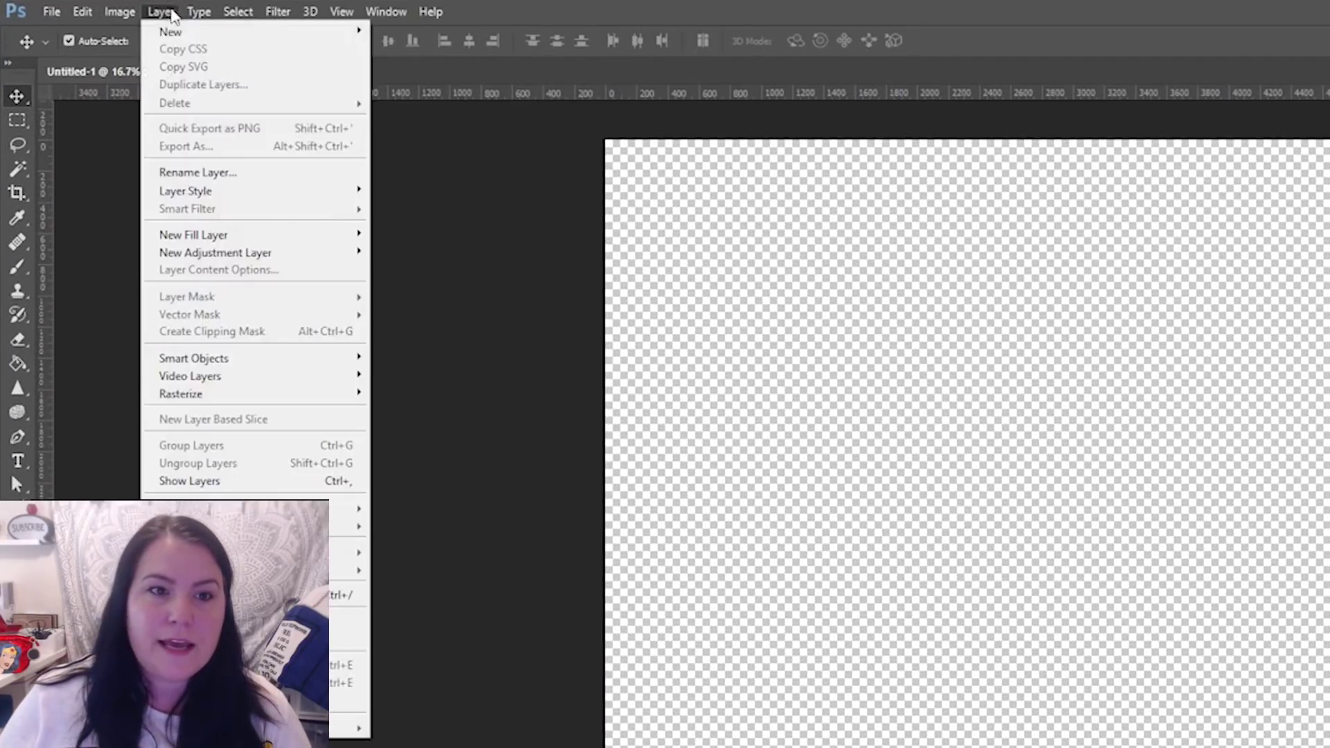
mouse_move(170, 33)
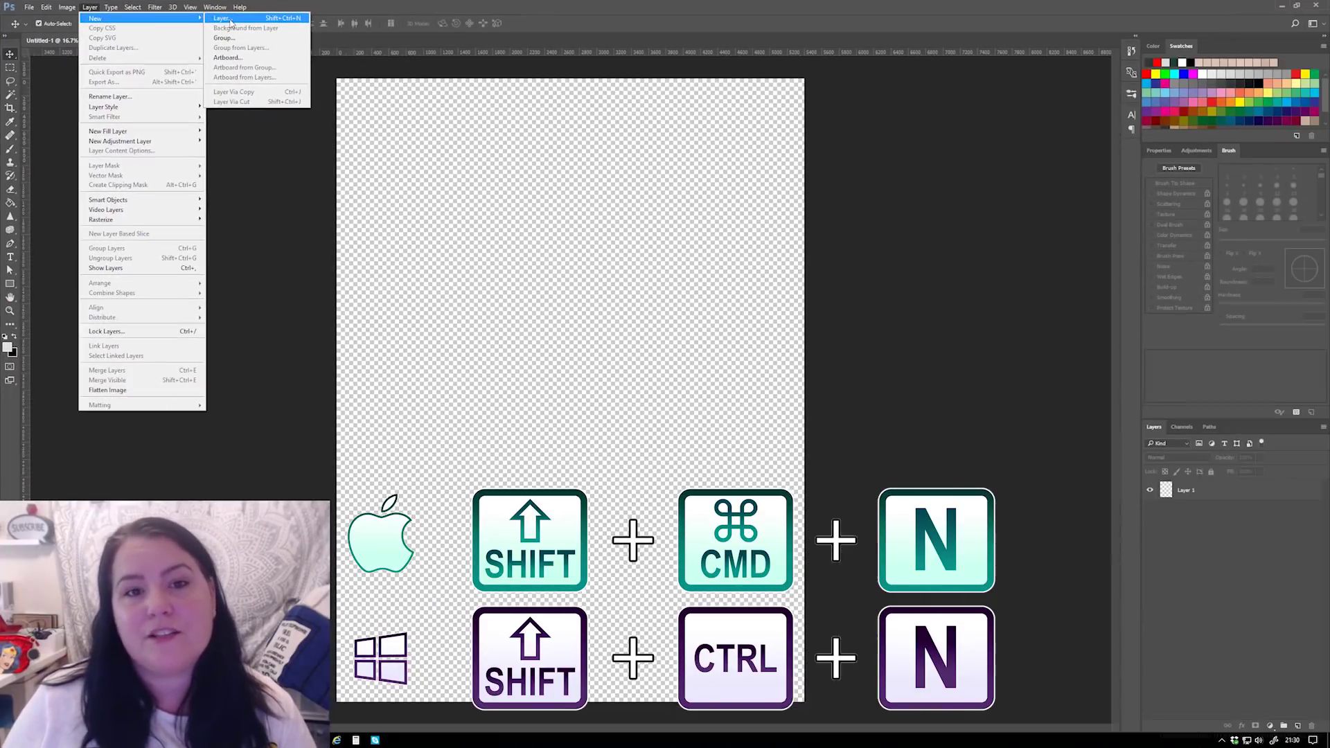
left_click(230, 23)
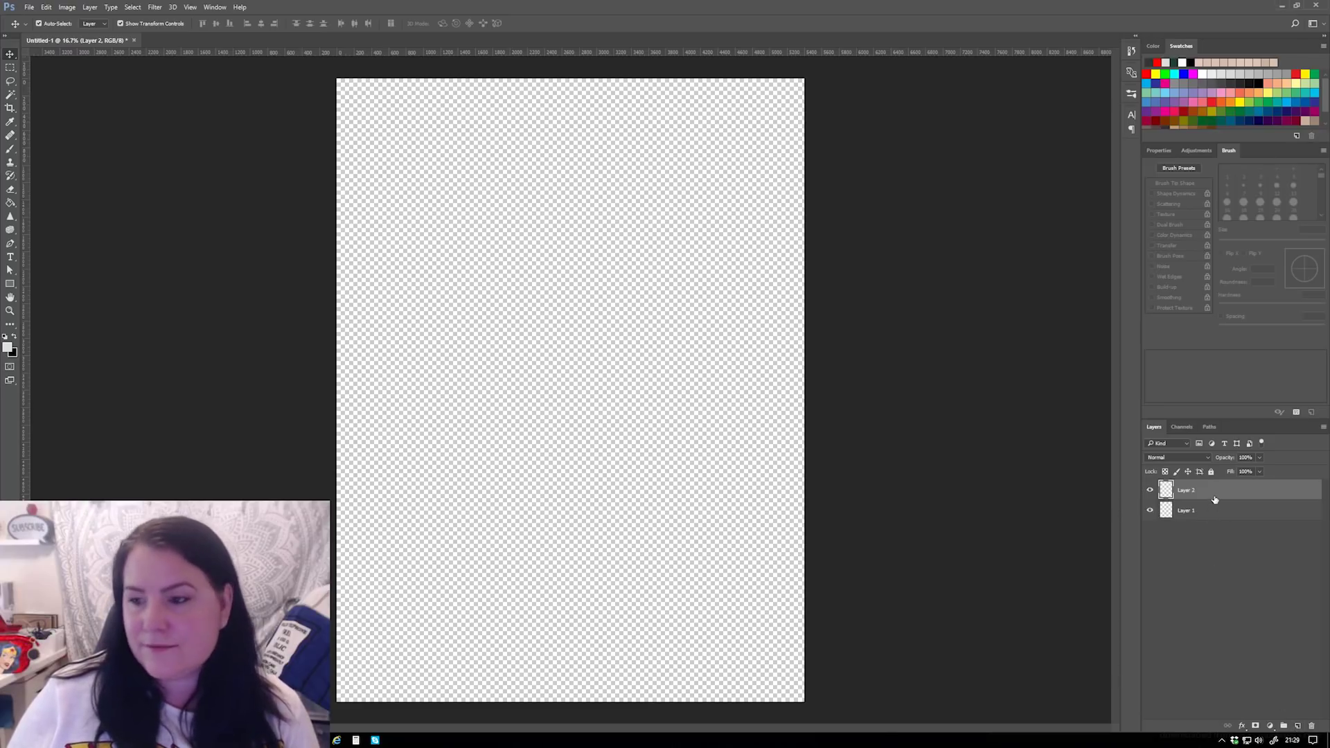
- Delete Layer 2 from the document, keeping Layer 1
left_click(1215, 512)
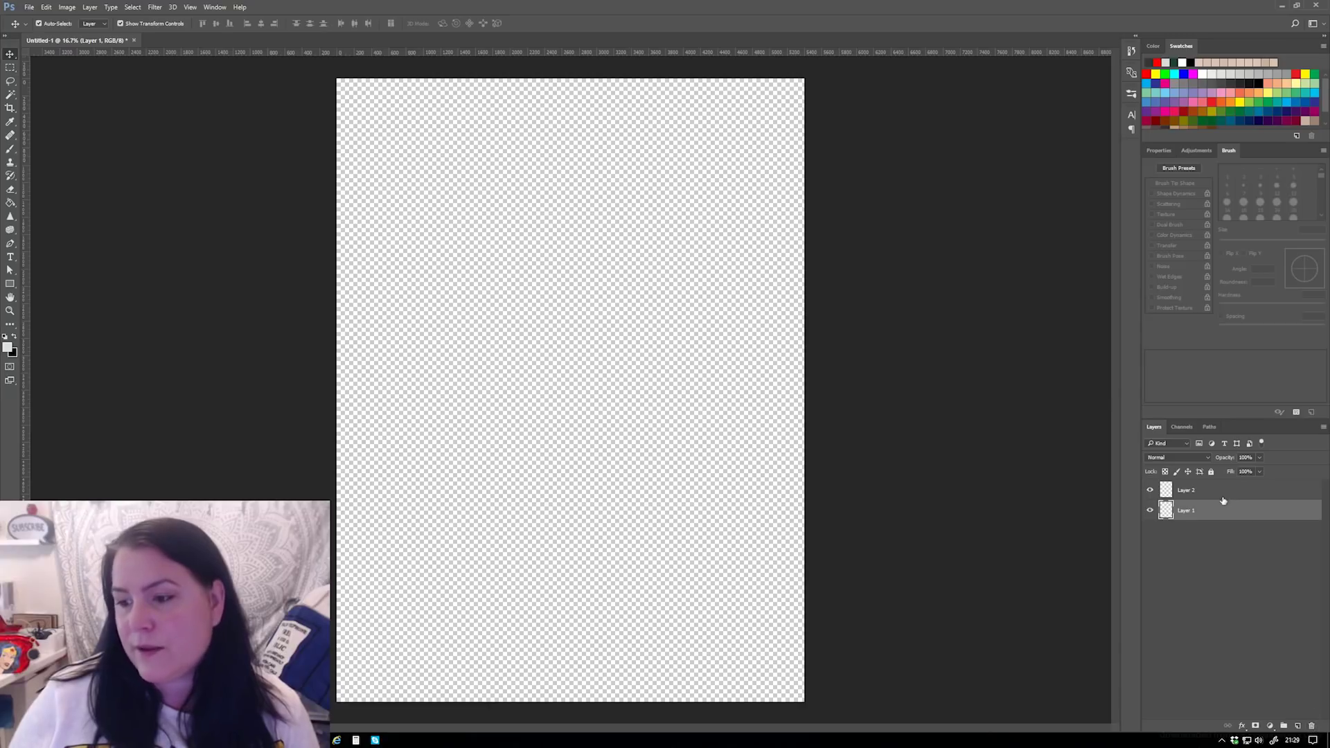
left_click(1223, 496)
left_click(1312, 726)
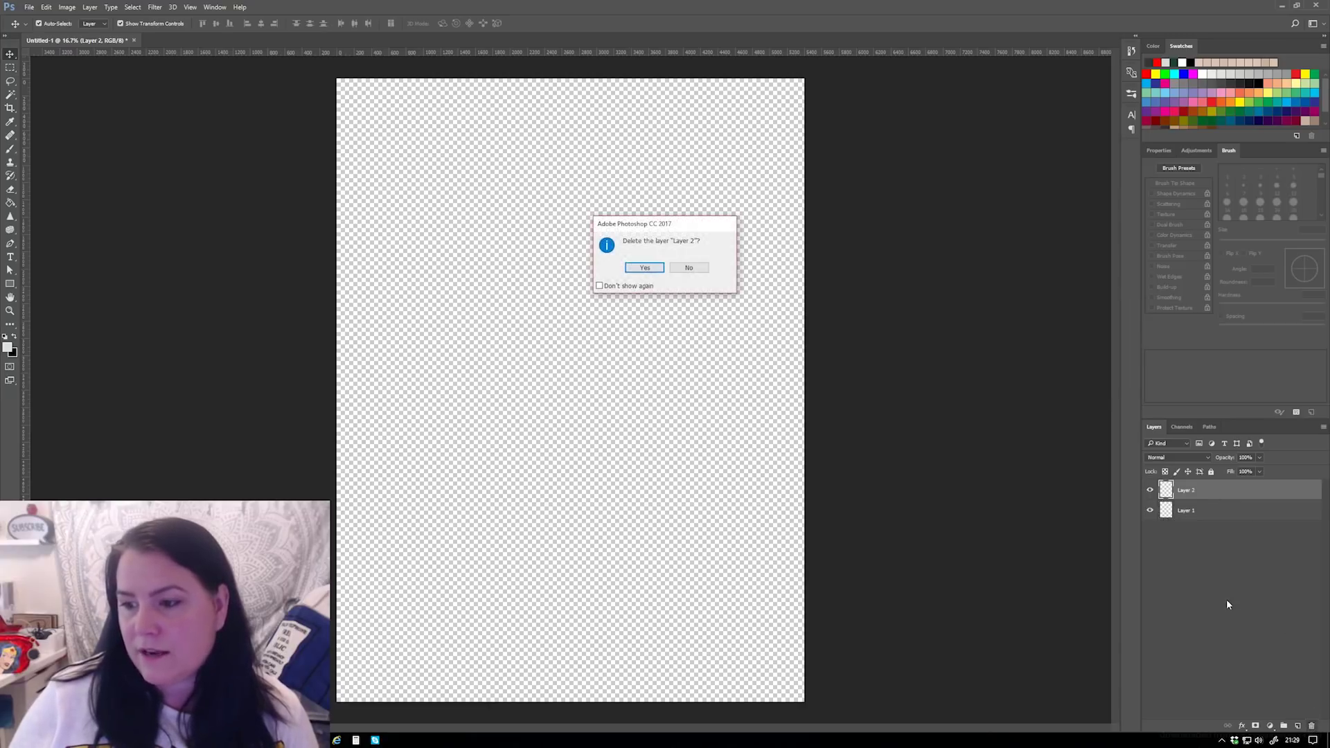
left_click(641, 267)
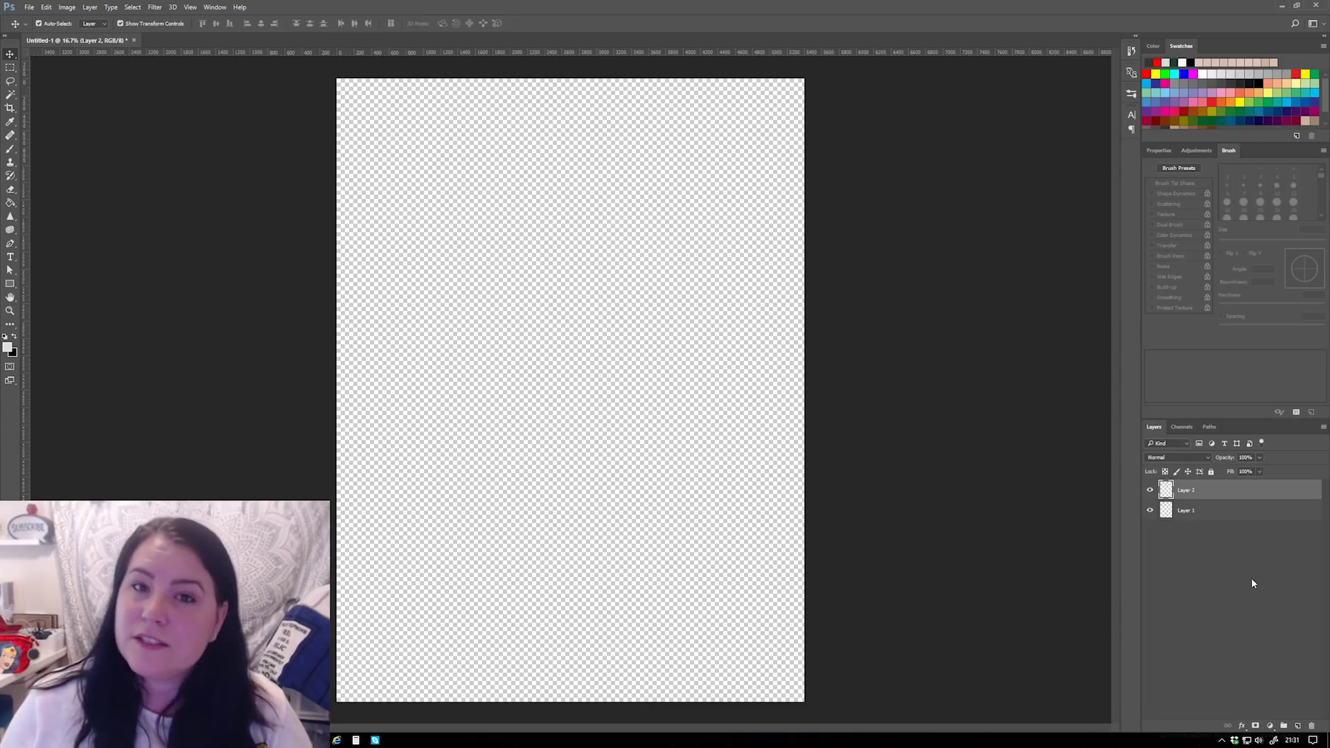
left_click(89, 7)
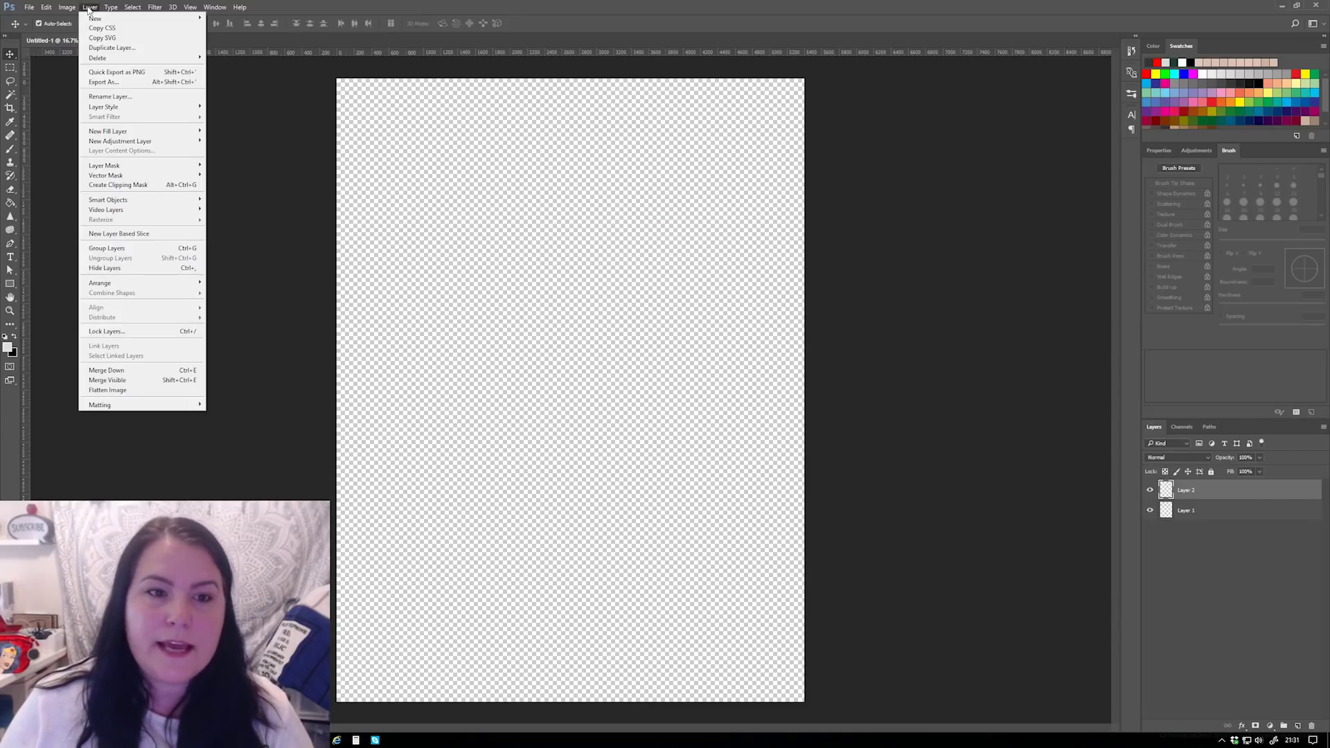
mouse_move(104, 58)
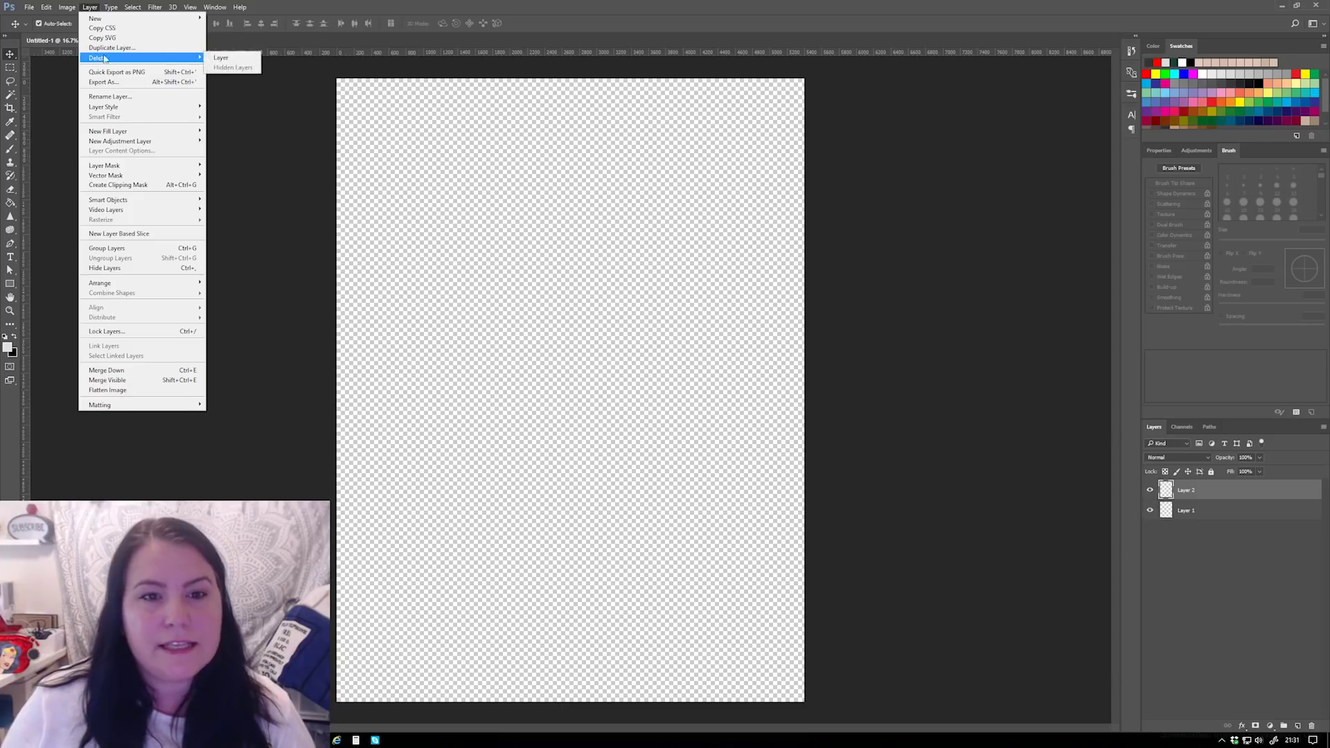
left_click(285, 9)
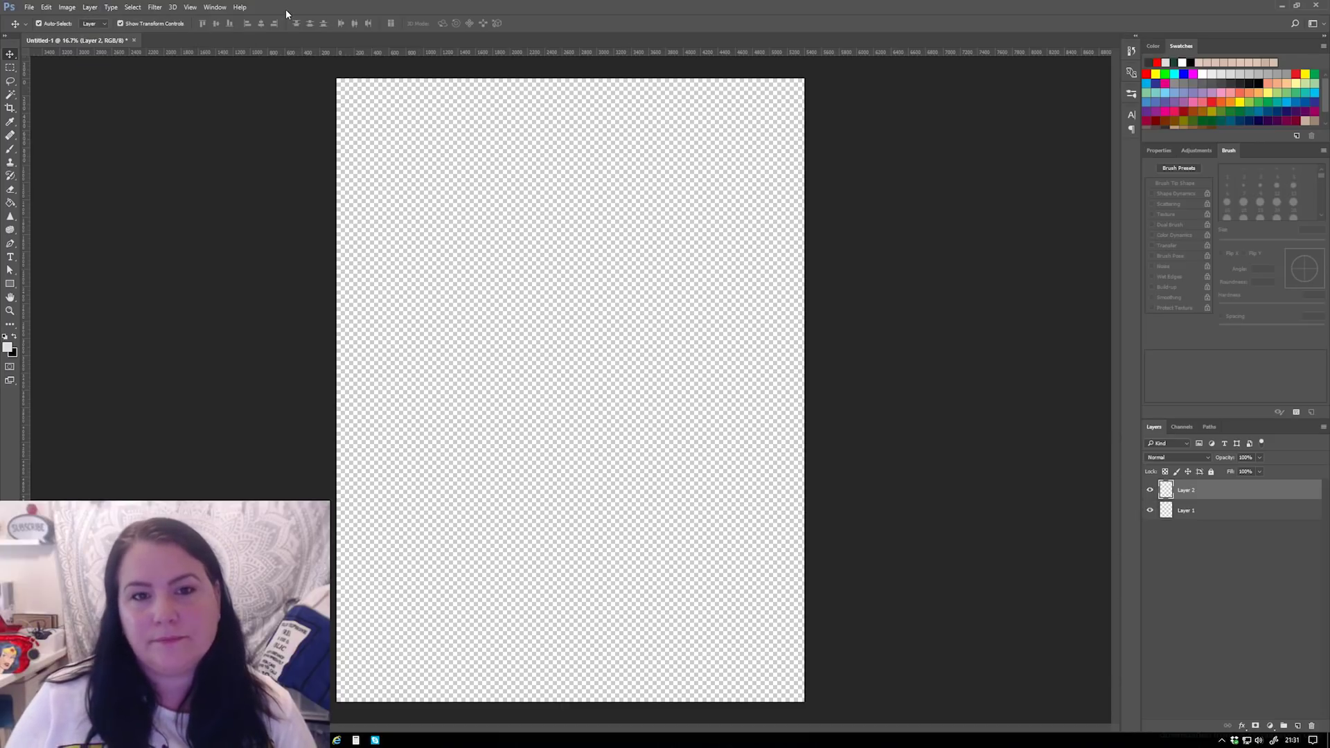
key("Delete")
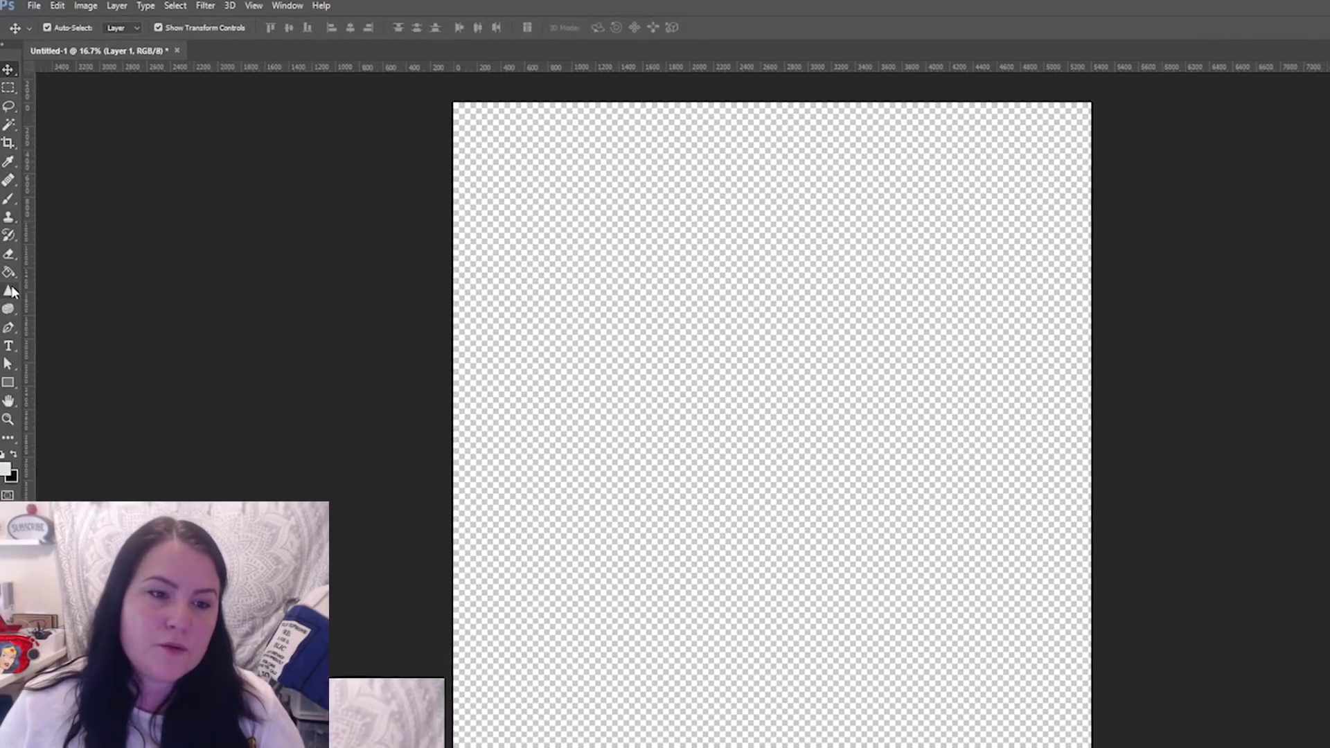
- Try the two-column layout of the tools and return to the single column
left_click(2, 44)
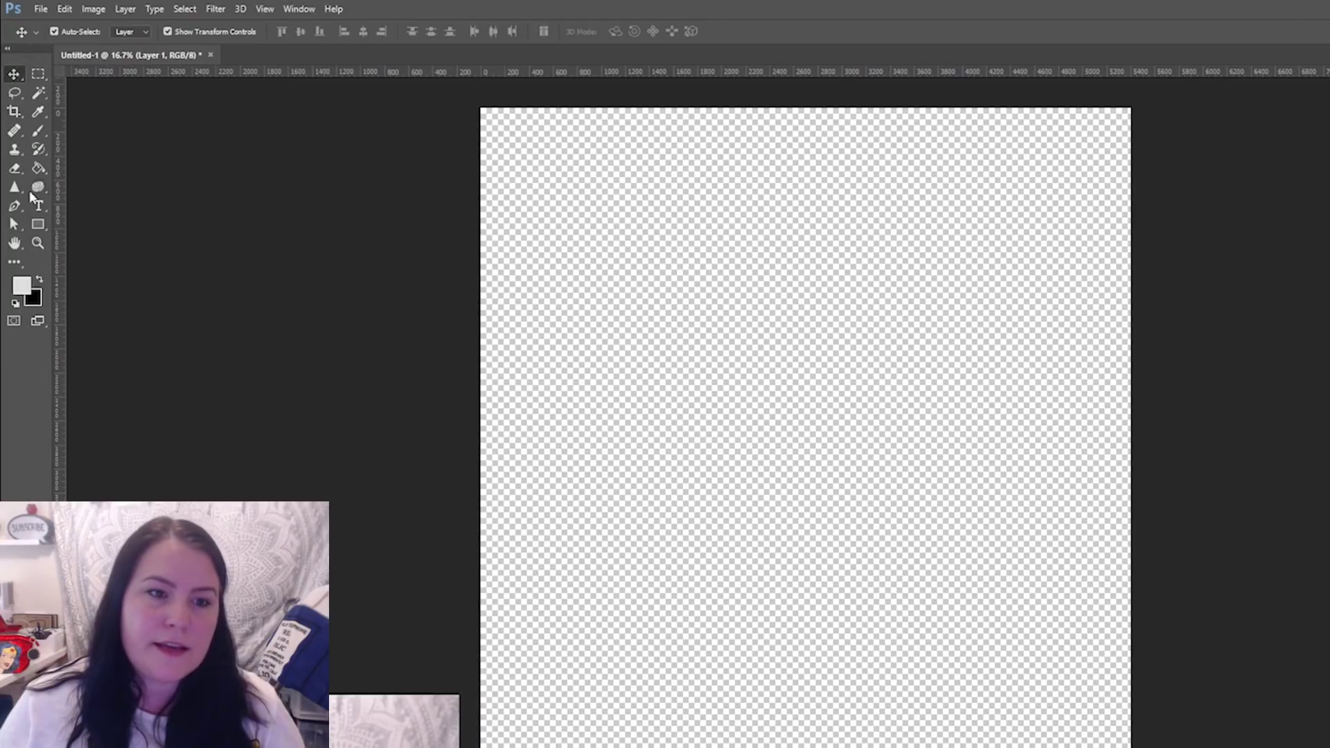
left_click(9, 48)
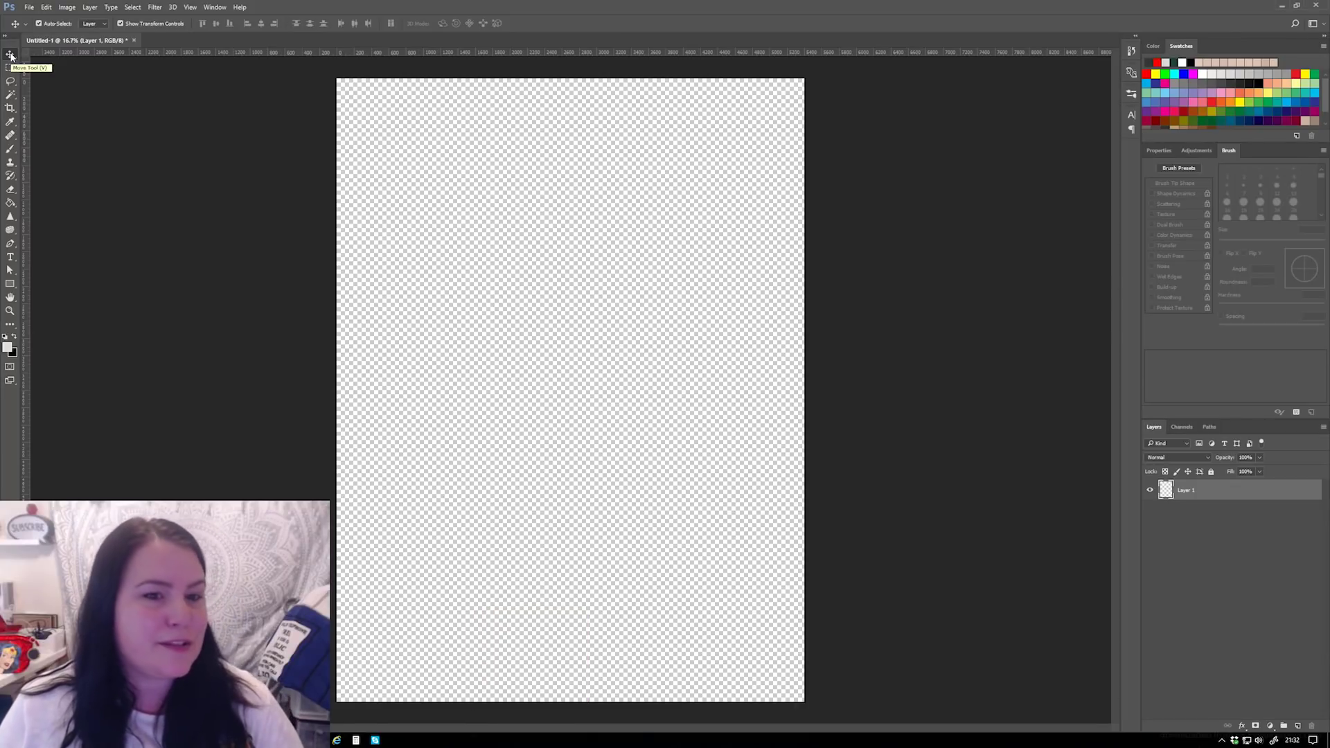
- Activate the Brush tool, reset the foreground and background colours to default black and white, and practise swapping them
left_click(10, 150)
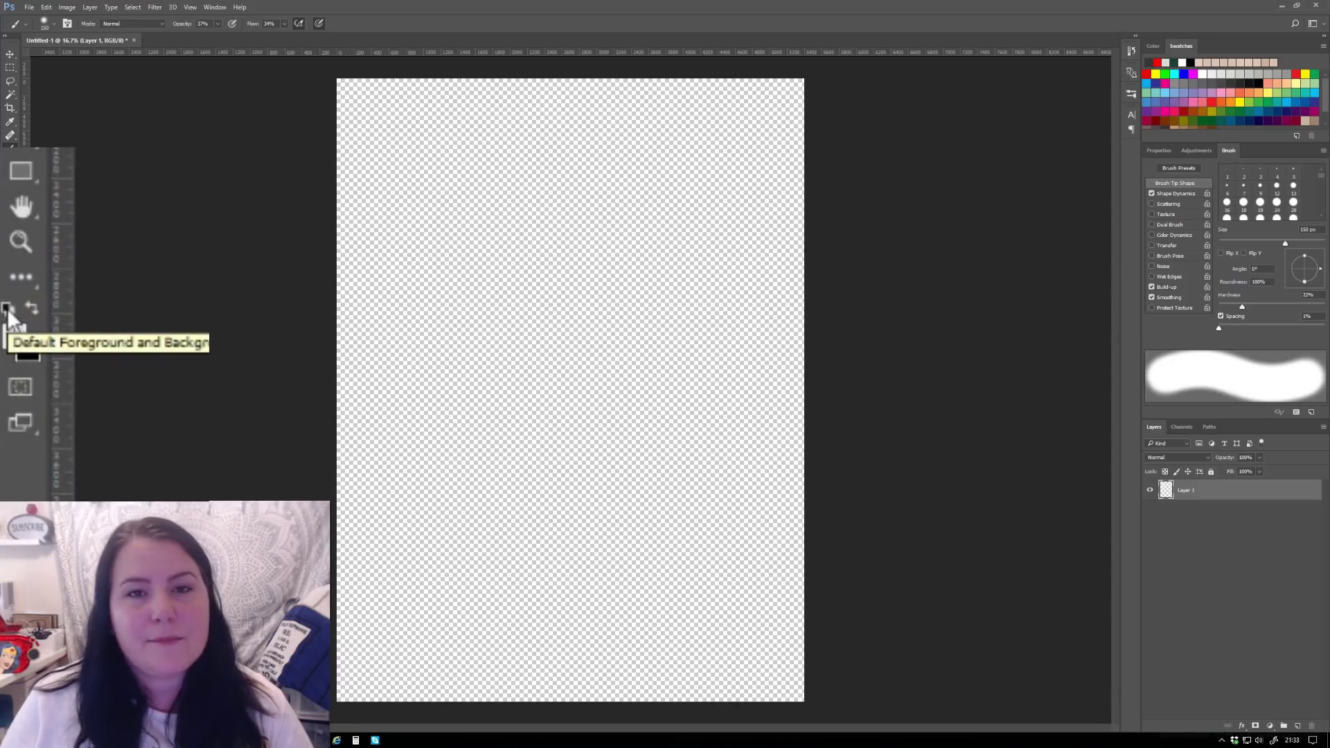
key("d")
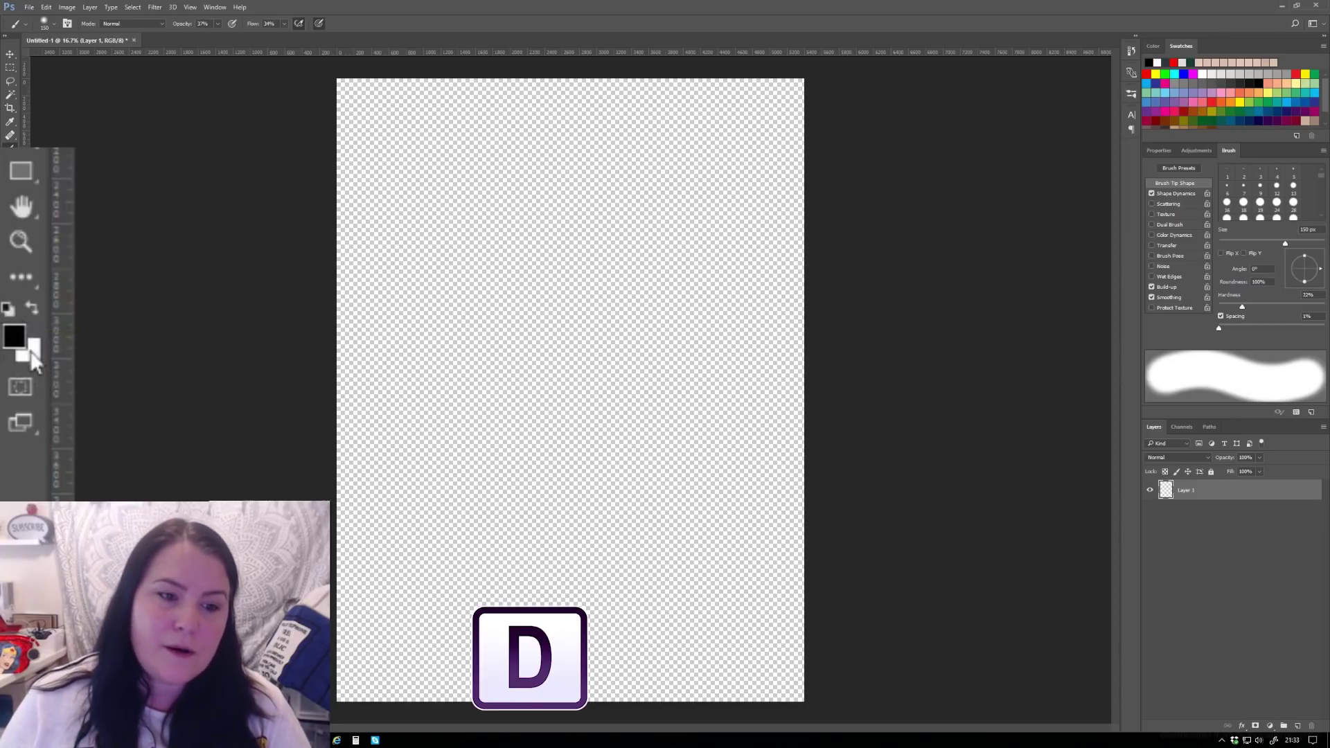
left_click(32, 310)
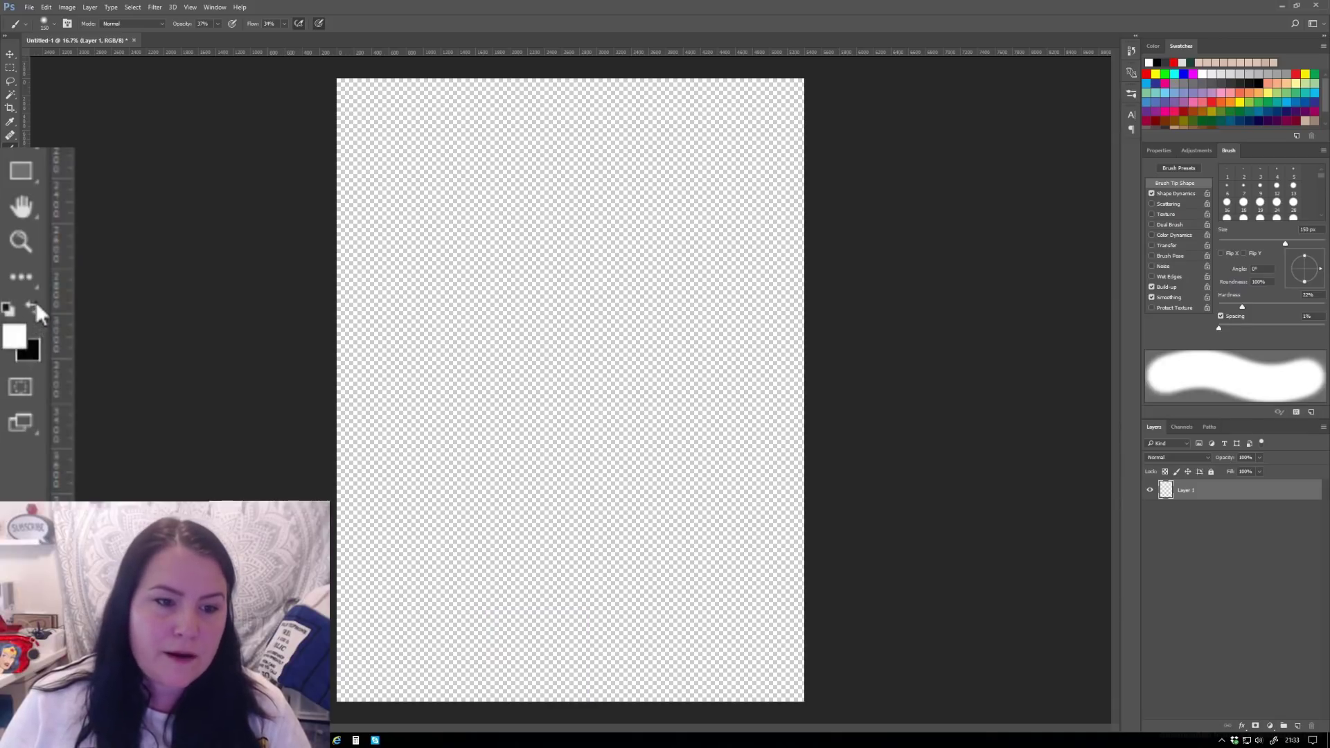
left_click(32, 306)
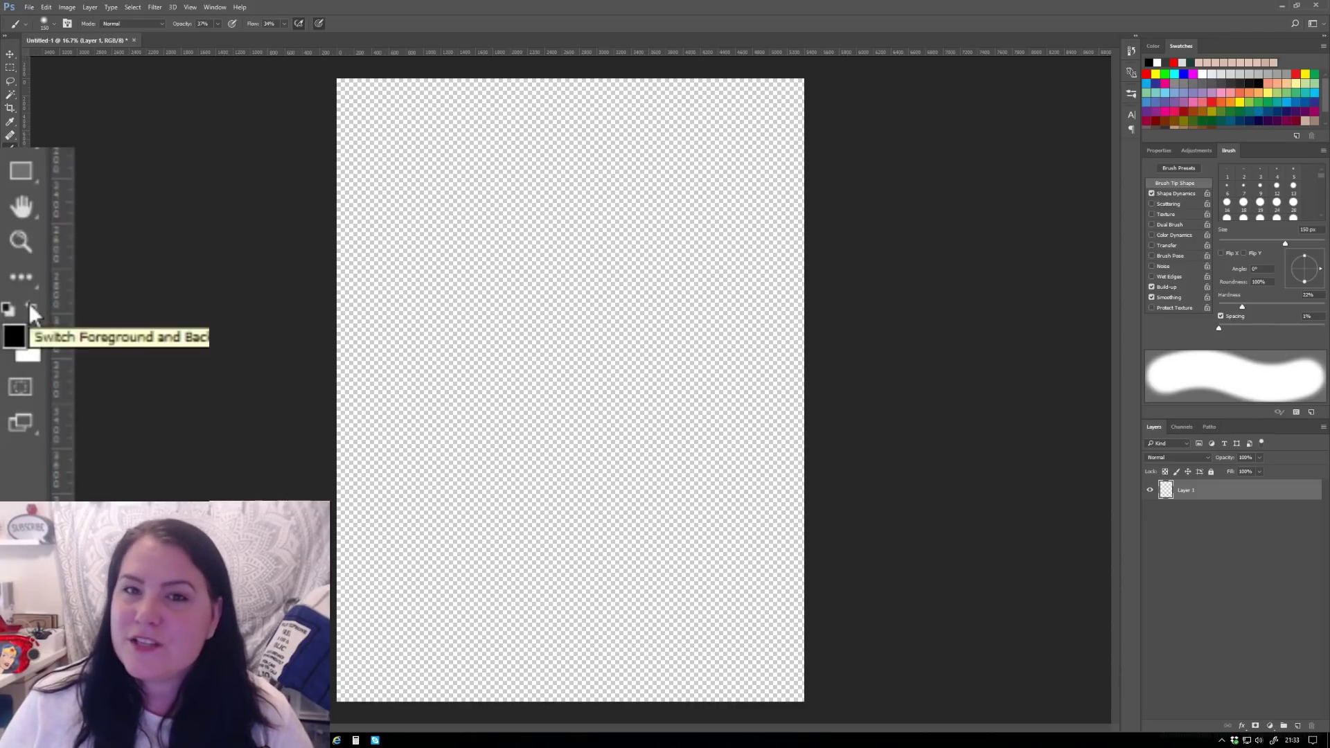
key("x")
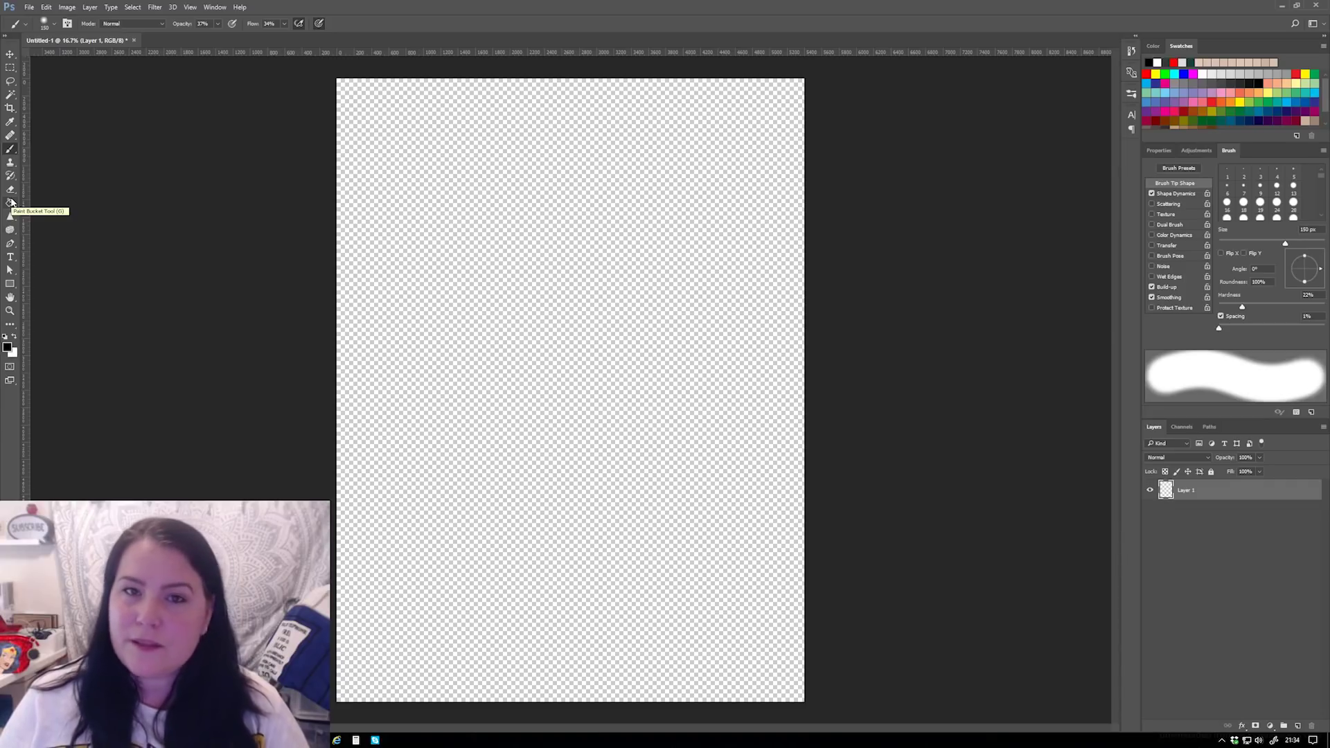
- Make white the foreground colour and fill Layer 1 with it using the Paint Bucket tool
key("g")
left_click(13, 337)
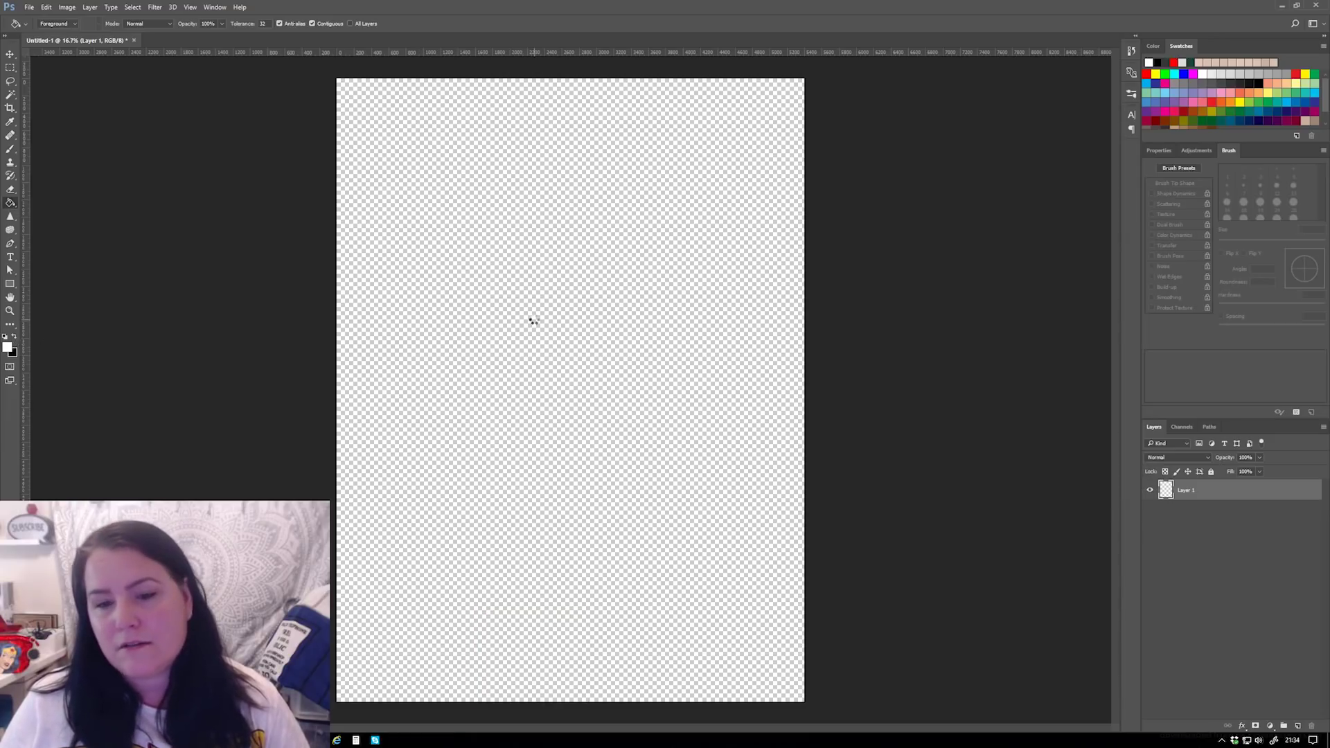
left_click(534, 323)
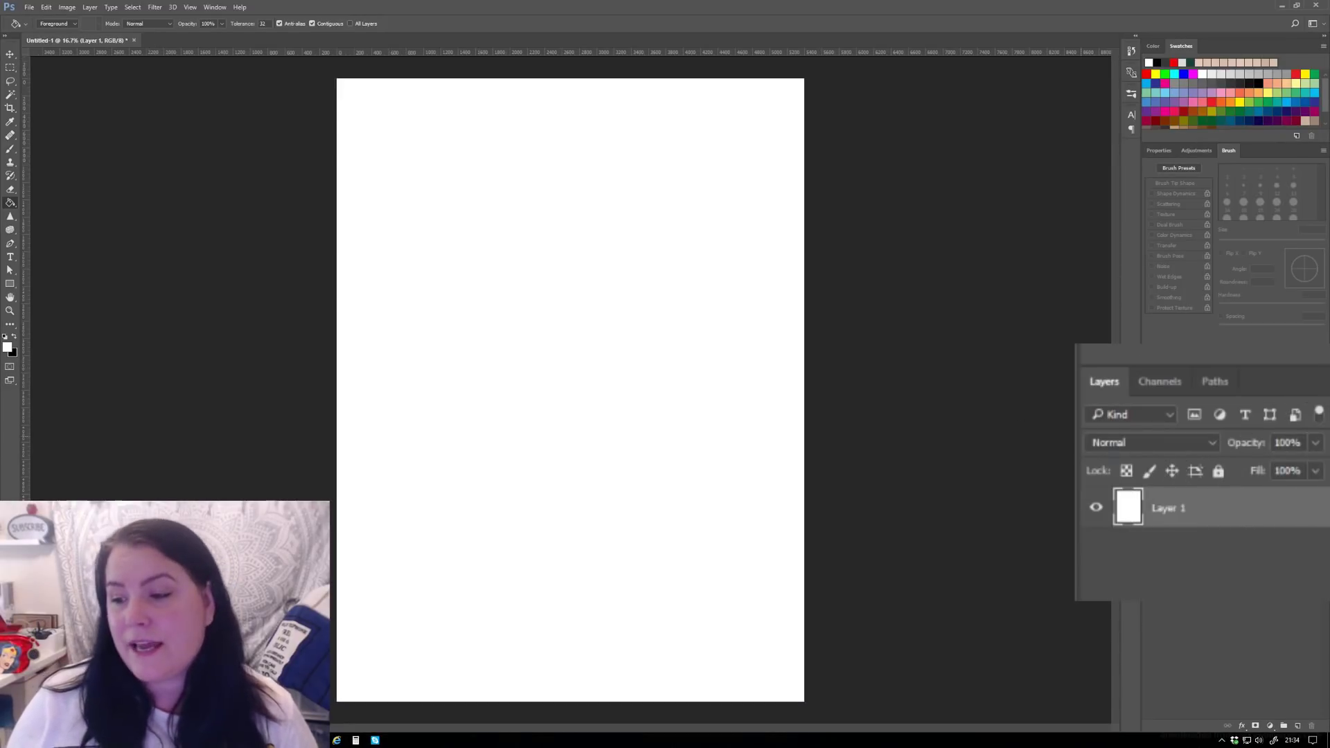
- Rename Layer 1 as Sketch
double_click(1166, 511)
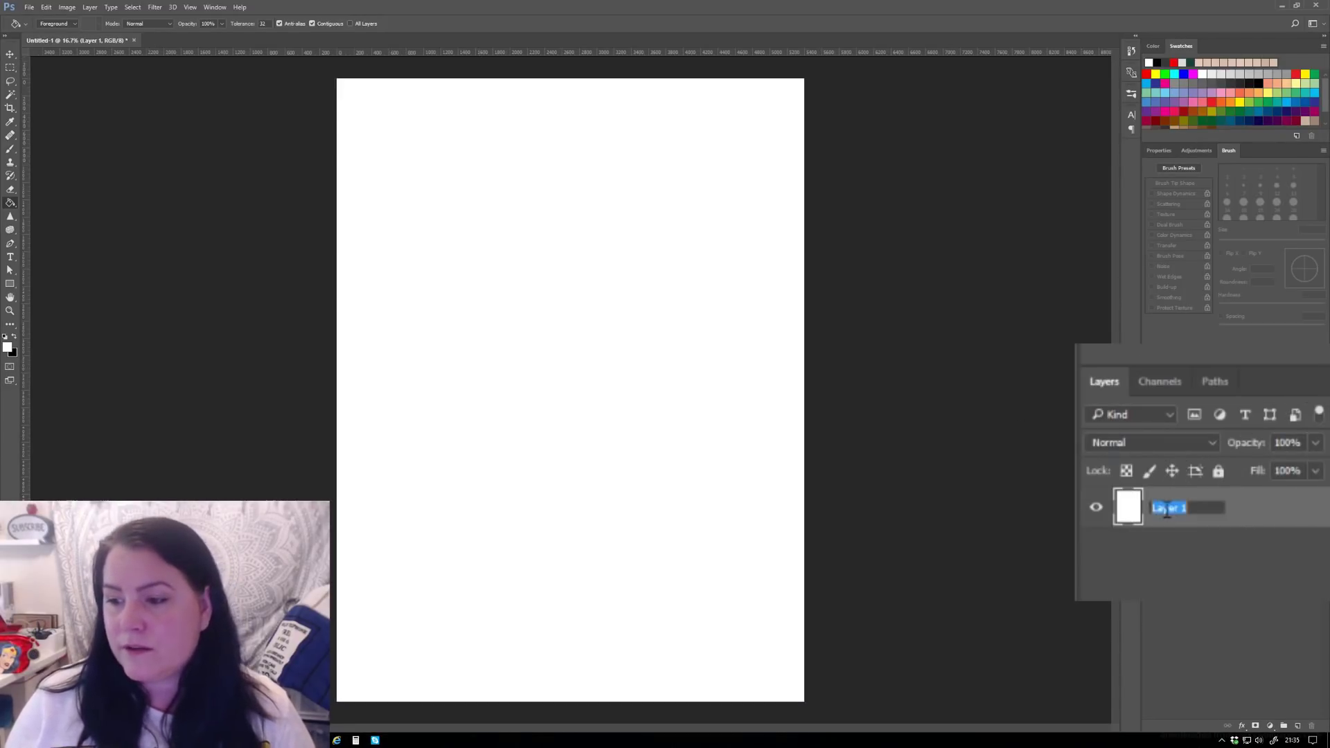
type("Sketch")
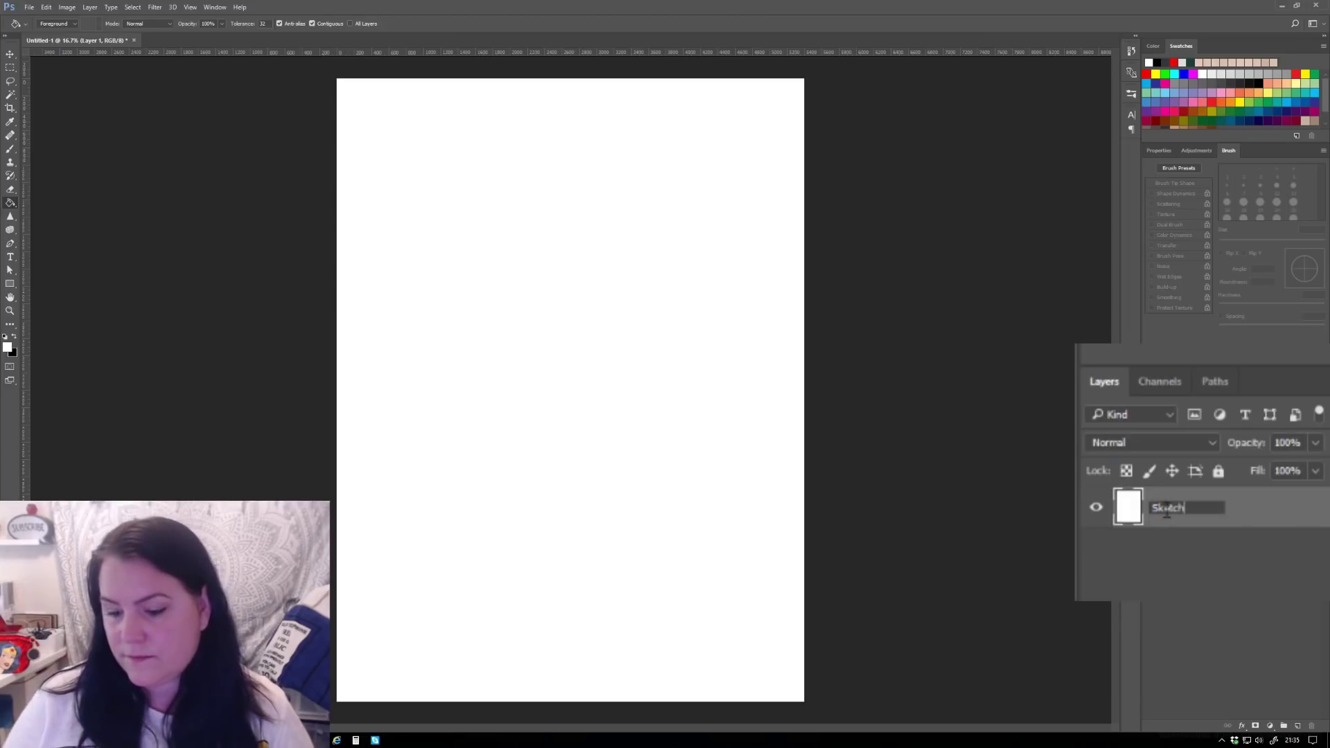
key("Return")
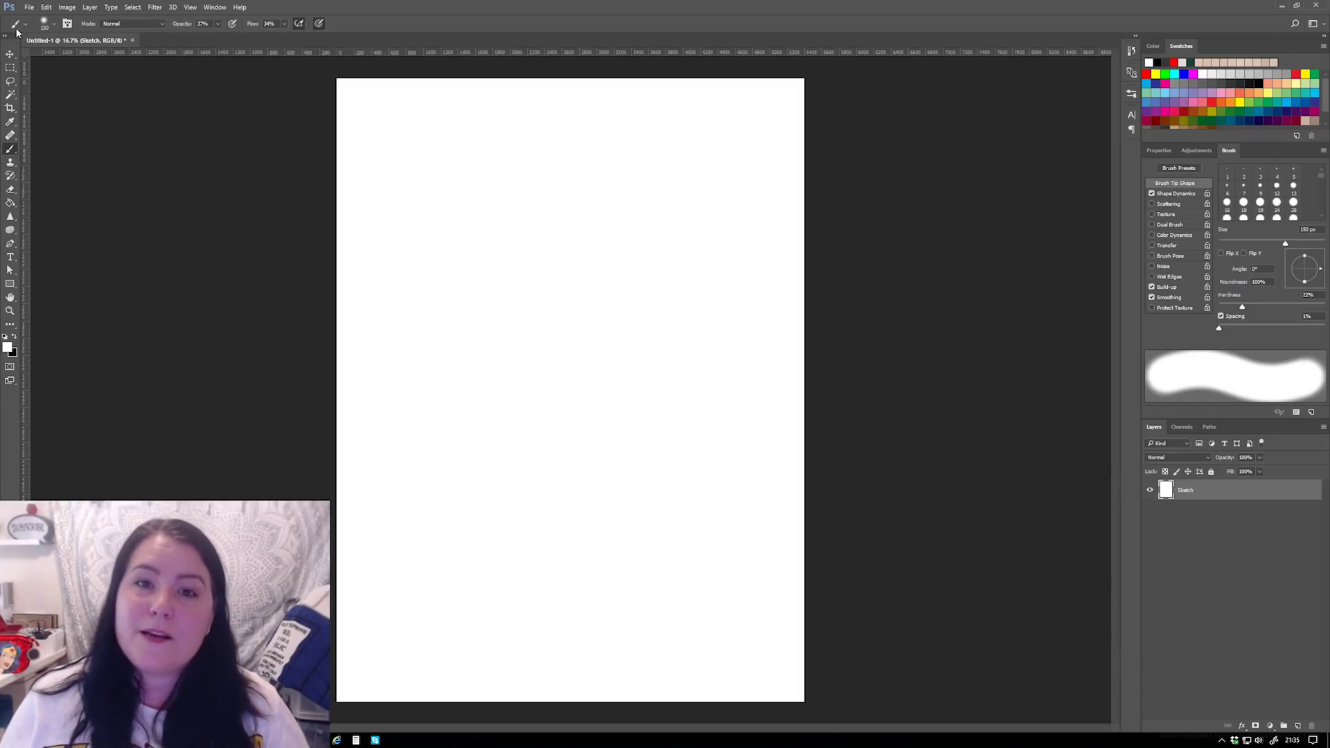
- Browse the Brush tool's presets and reset them, replacing the current brushes with the default set
left_click(57, 25)
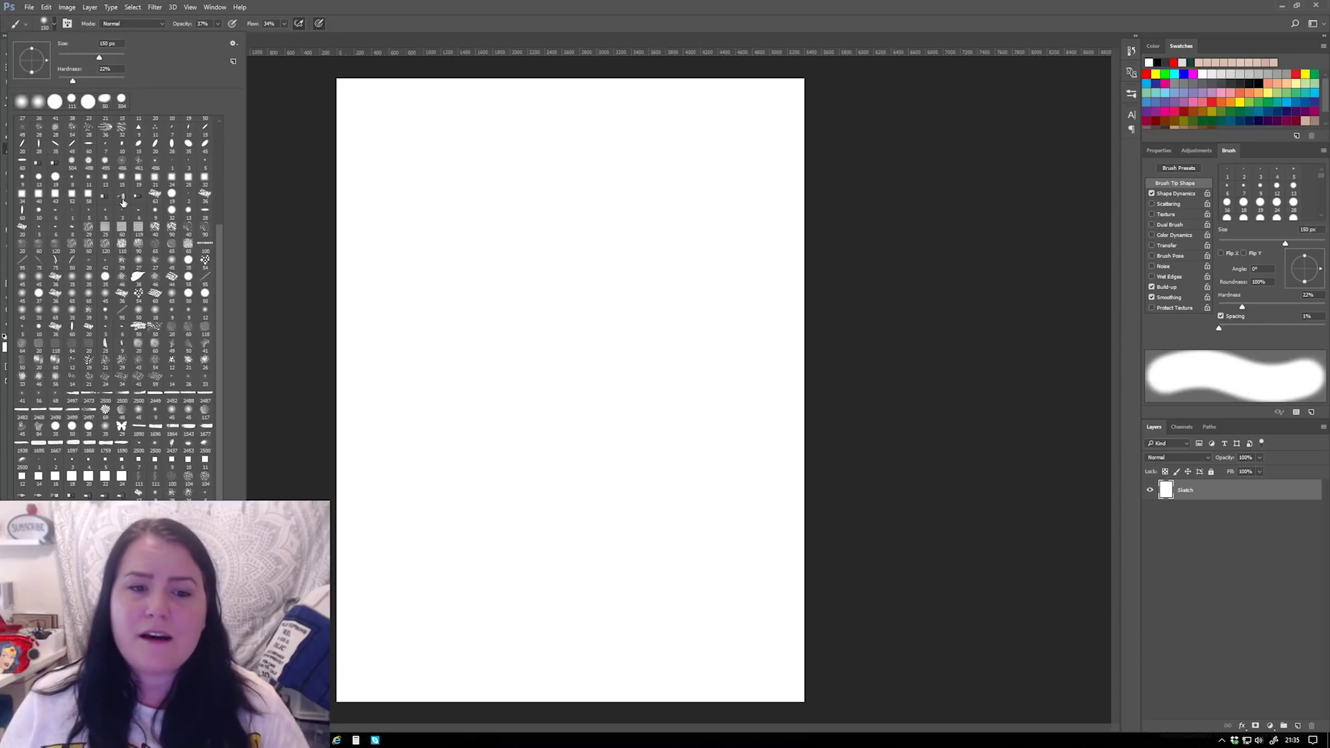
scroll(128, 291, "up", 2)
scroll(128, 291, "up", 5)
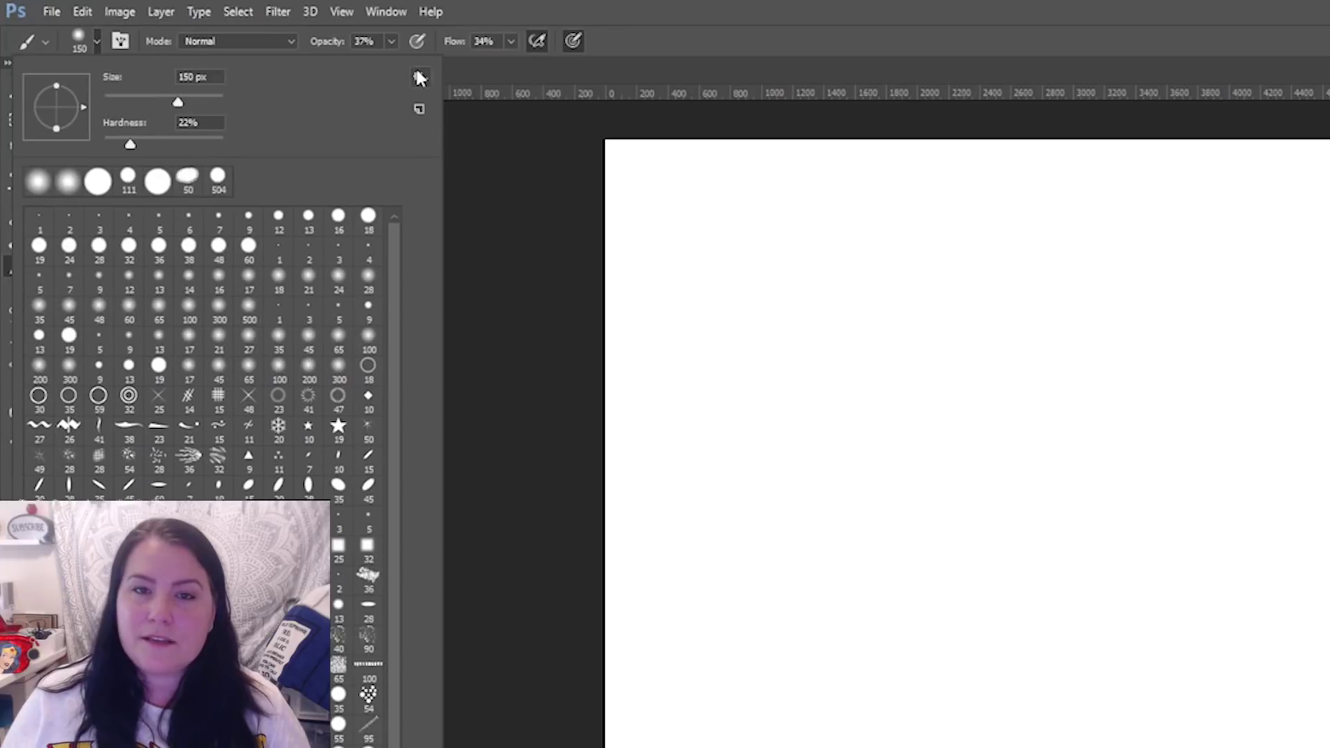
left_click(419, 77)
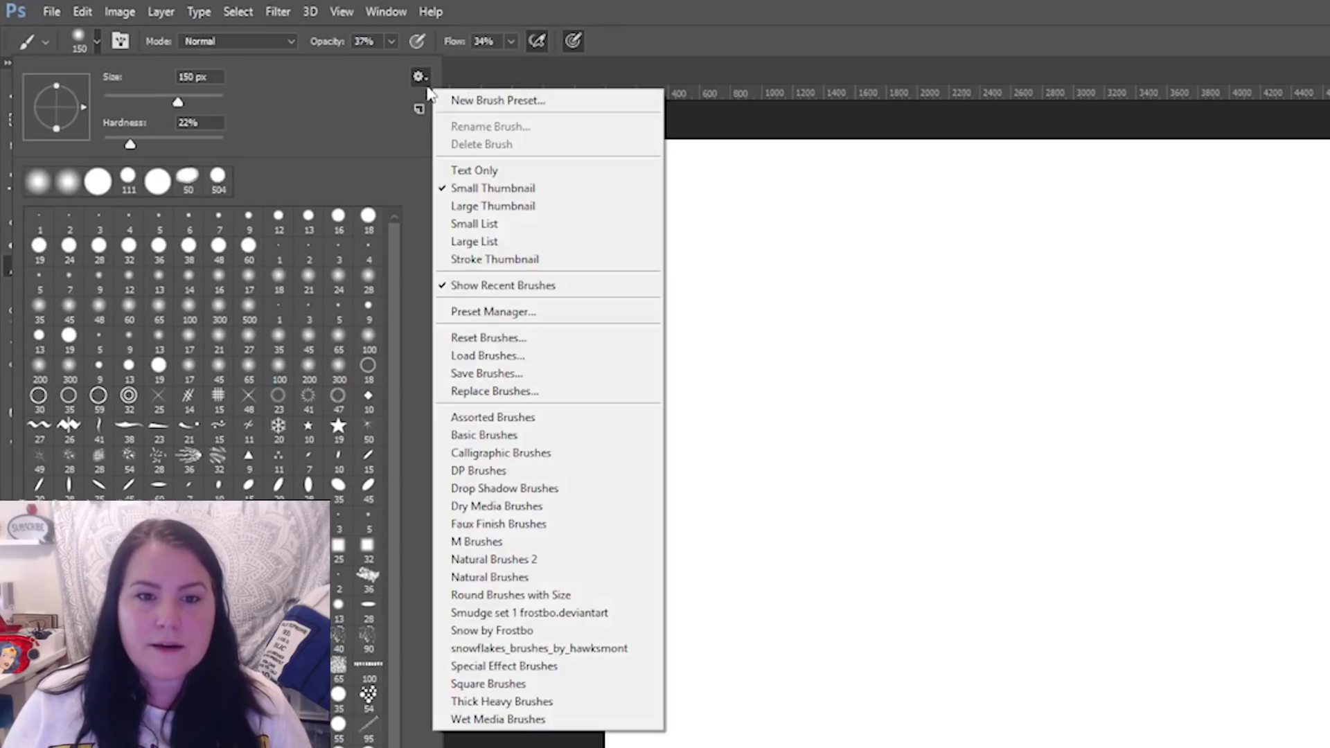
left_click(495, 339)
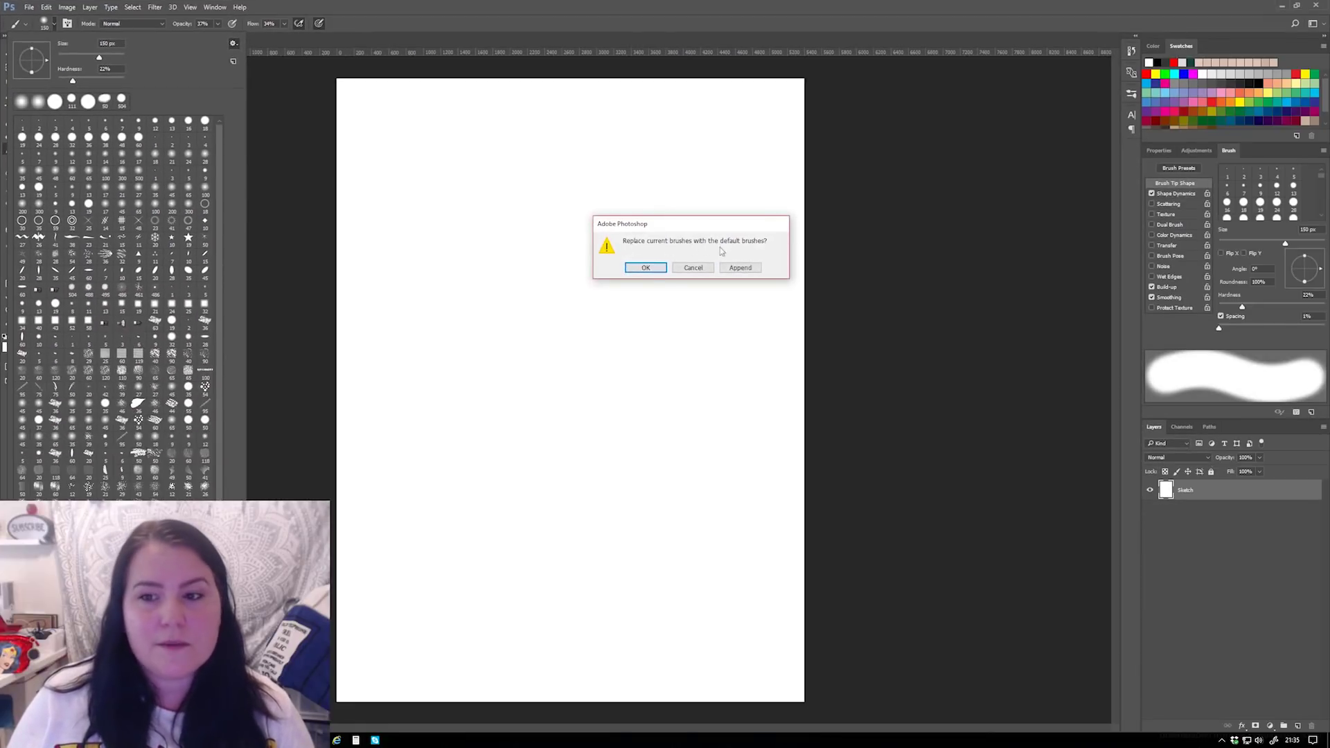
left_click(646, 268)
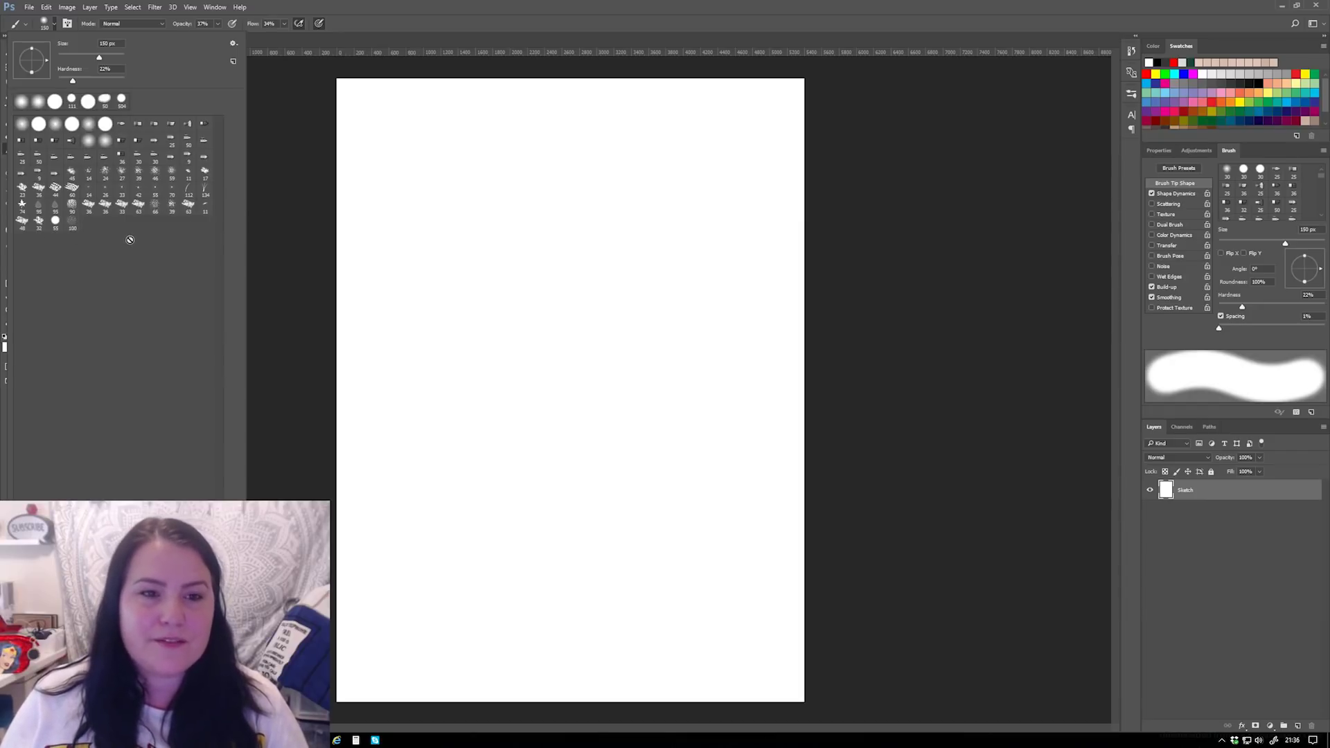
- Replace the brush presets with the Basic Brushes set
left_click(233, 43)
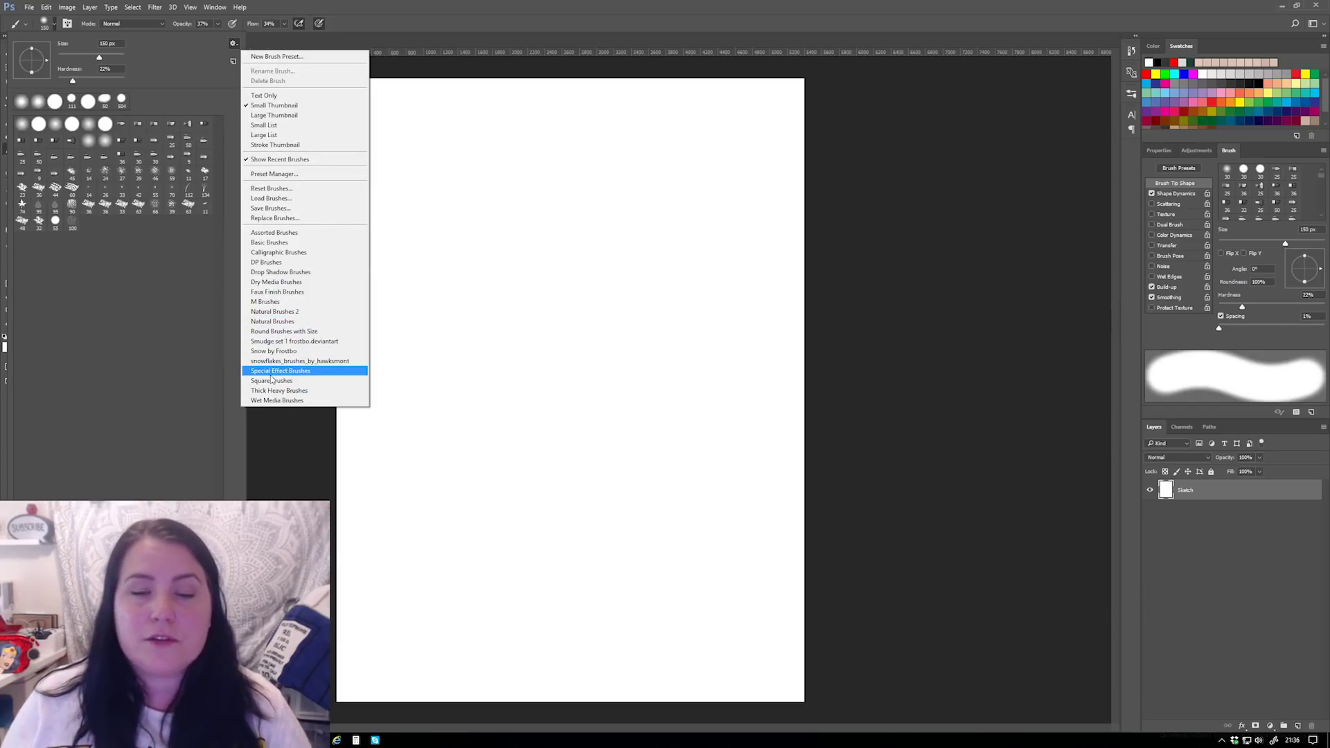
left_click(262, 243)
left_click(648, 267)
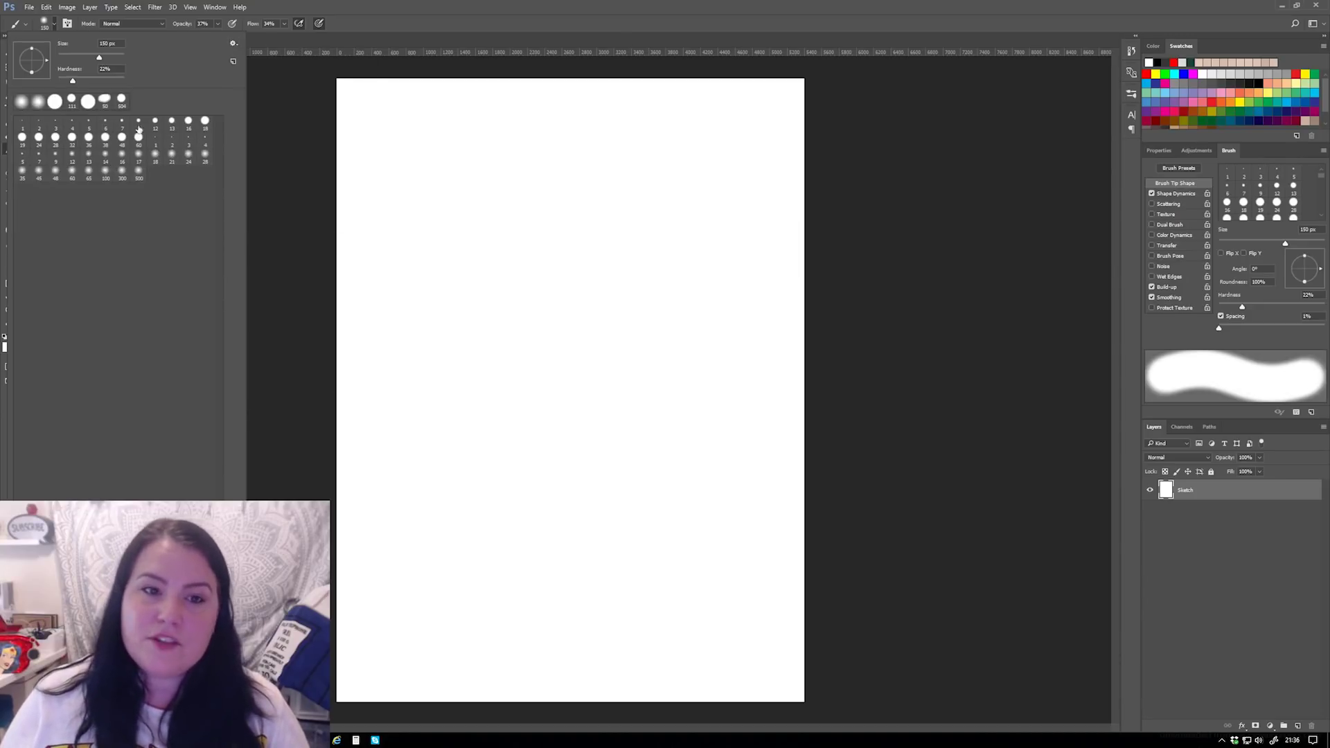
- Choose the 32 px hard round brush with 100% hardness, trying out the size and hardness controls
left_click(71, 138)
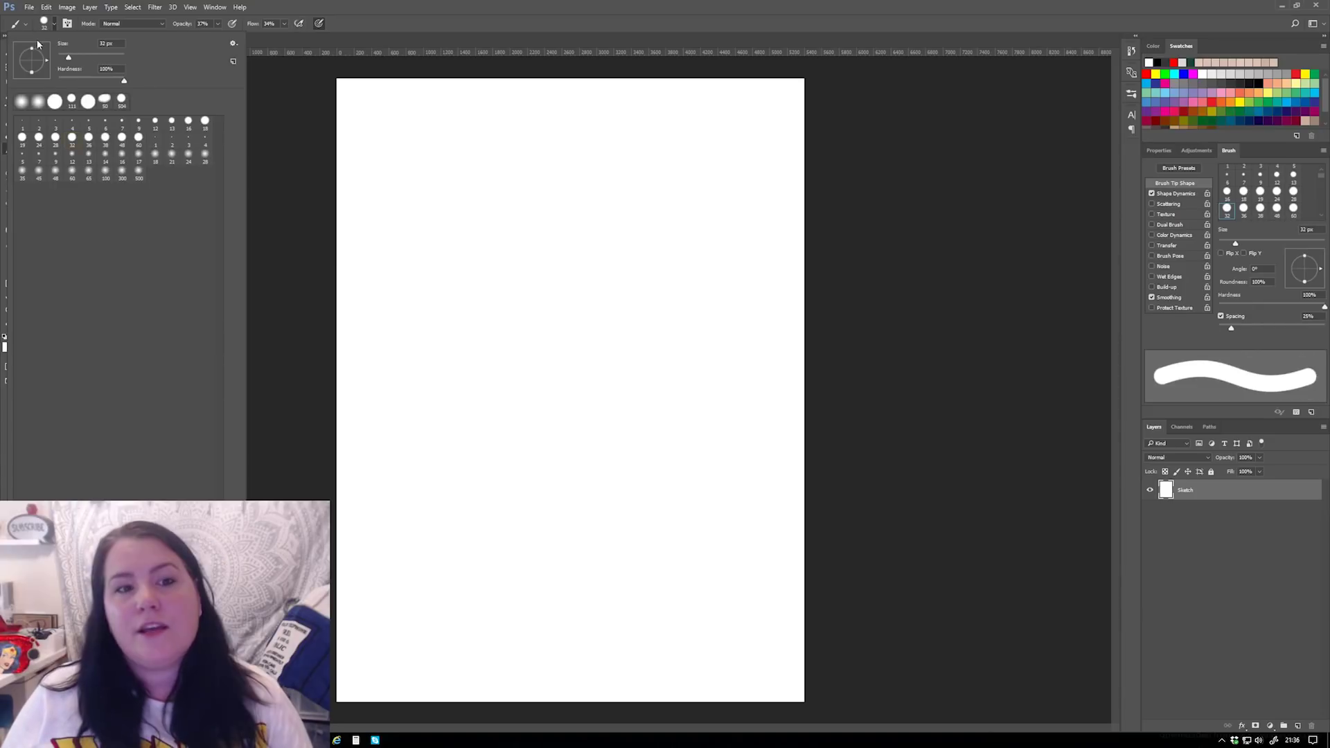
left_click(69, 59)
left_click_drag(124, 81, 140, 84)
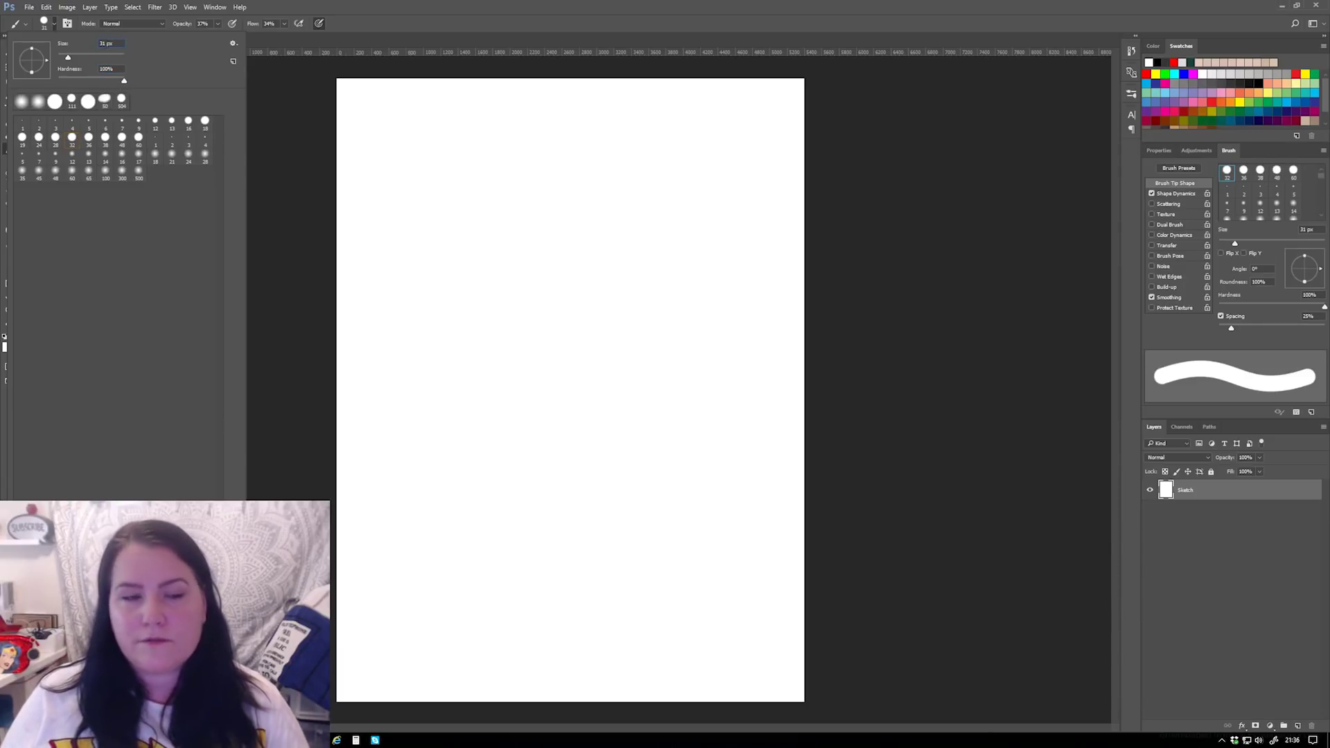
left_click(71, 139)
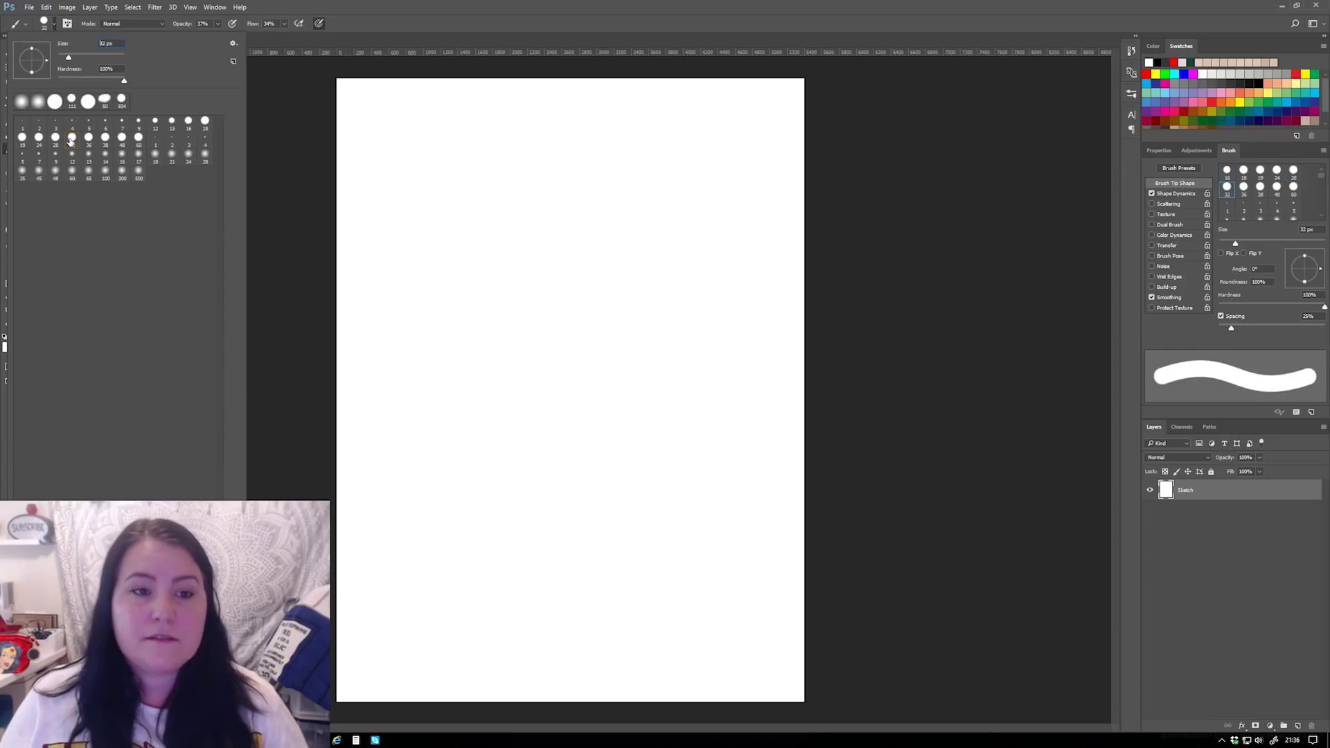
left_click(55, 23)
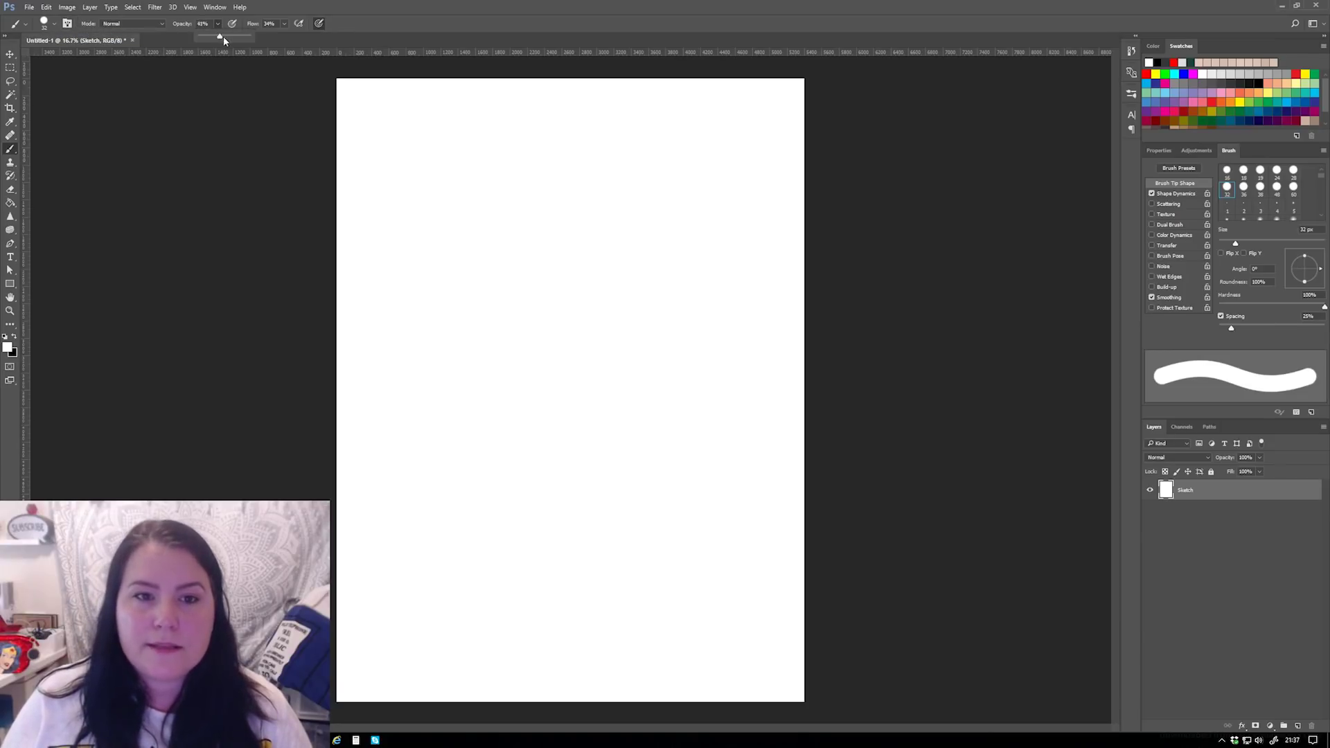
- Set the brush's opacity and flow to 100%
left_click_drag(284, 27, 330, 39)
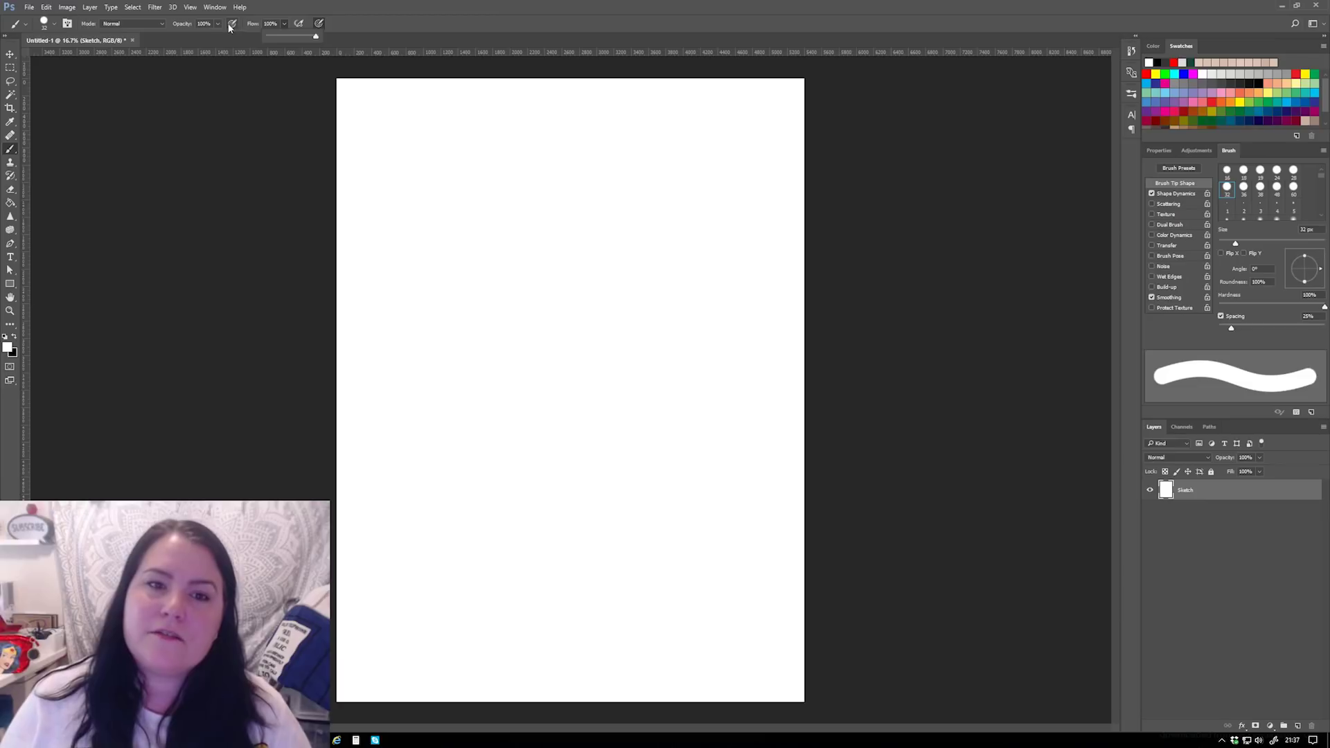
- Try out pen pressure control for the brush's opacity, switching it on and off again
left_click(352, 17)
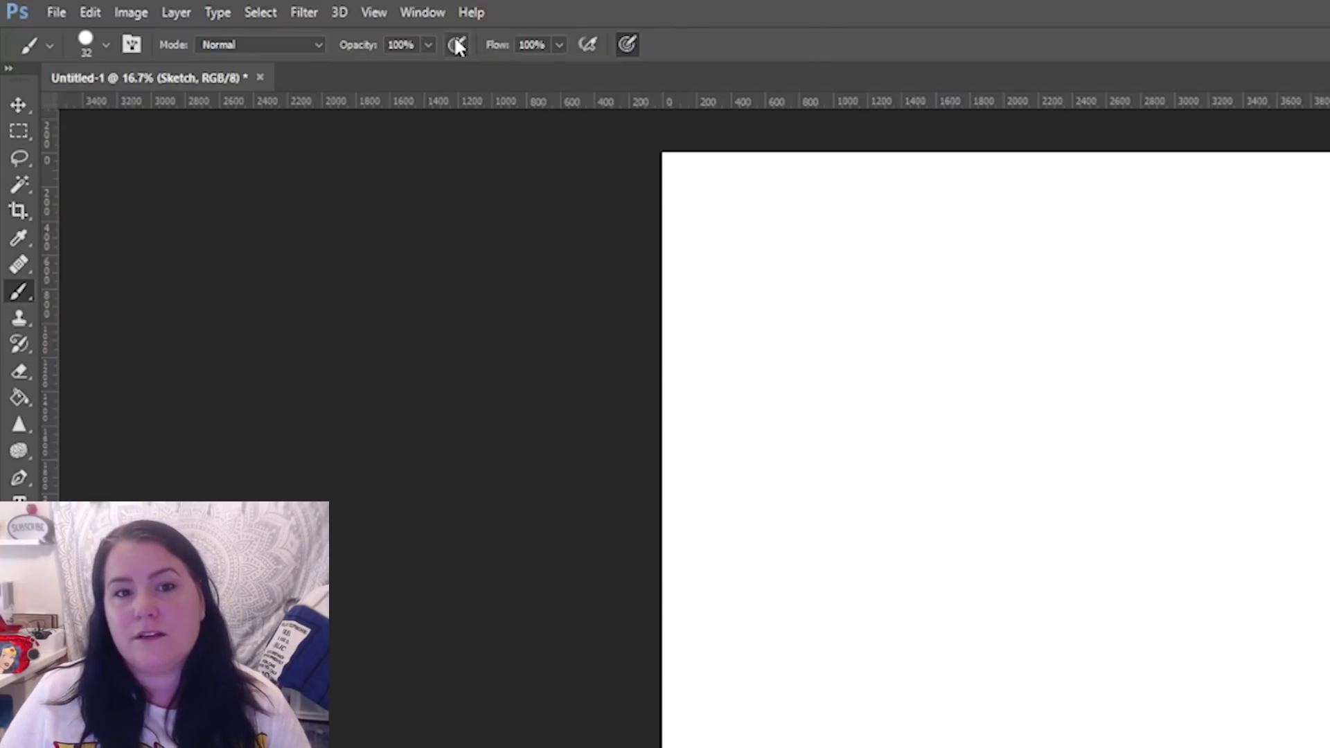
left_click(455, 44)
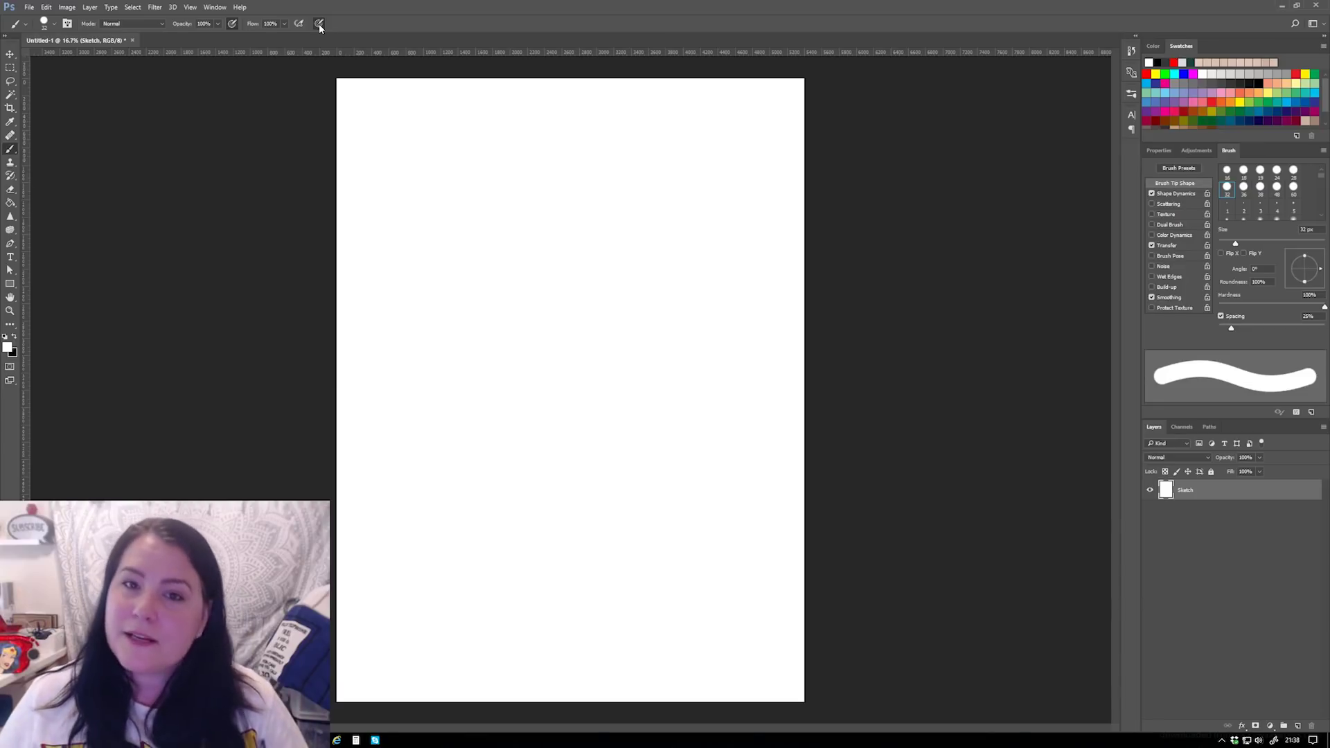
left_click(232, 24)
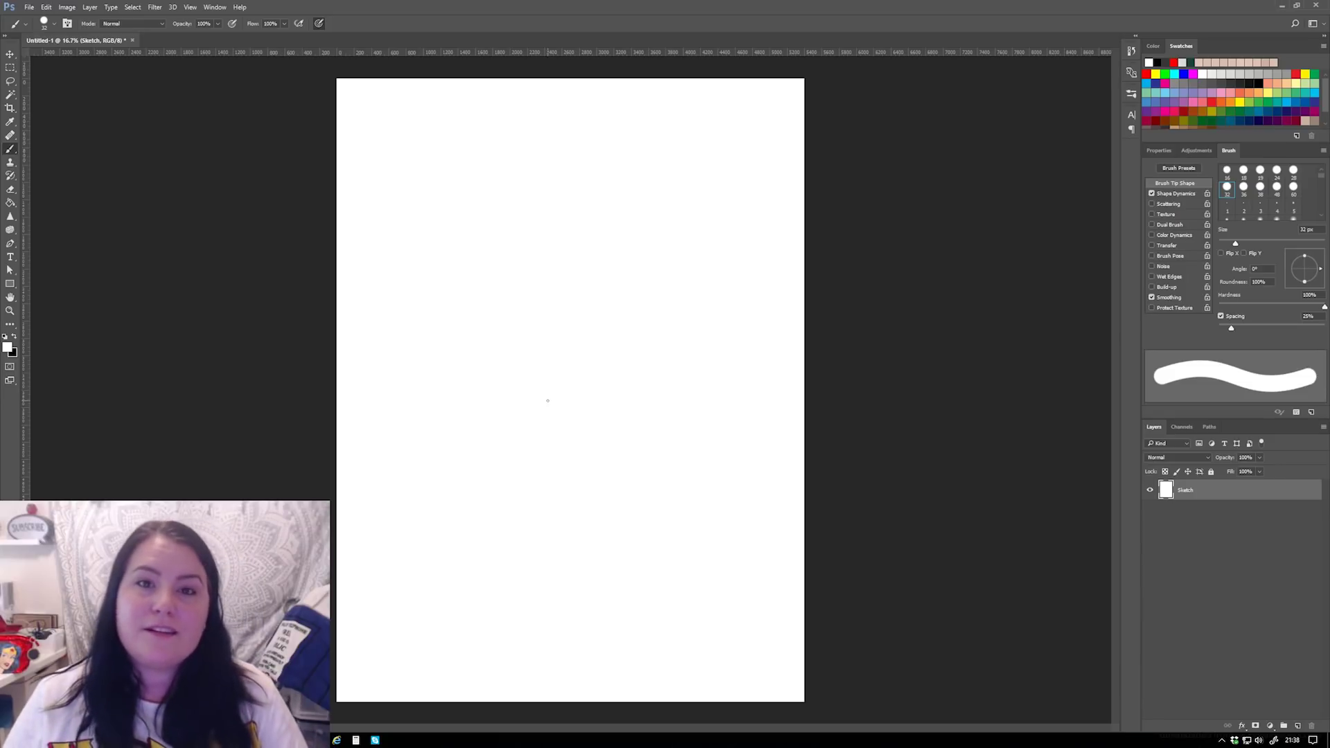
- Make black the foreground colour and paint thin zigzag, straight and wavy test strokes across the upper canvas
left_click(15, 337)
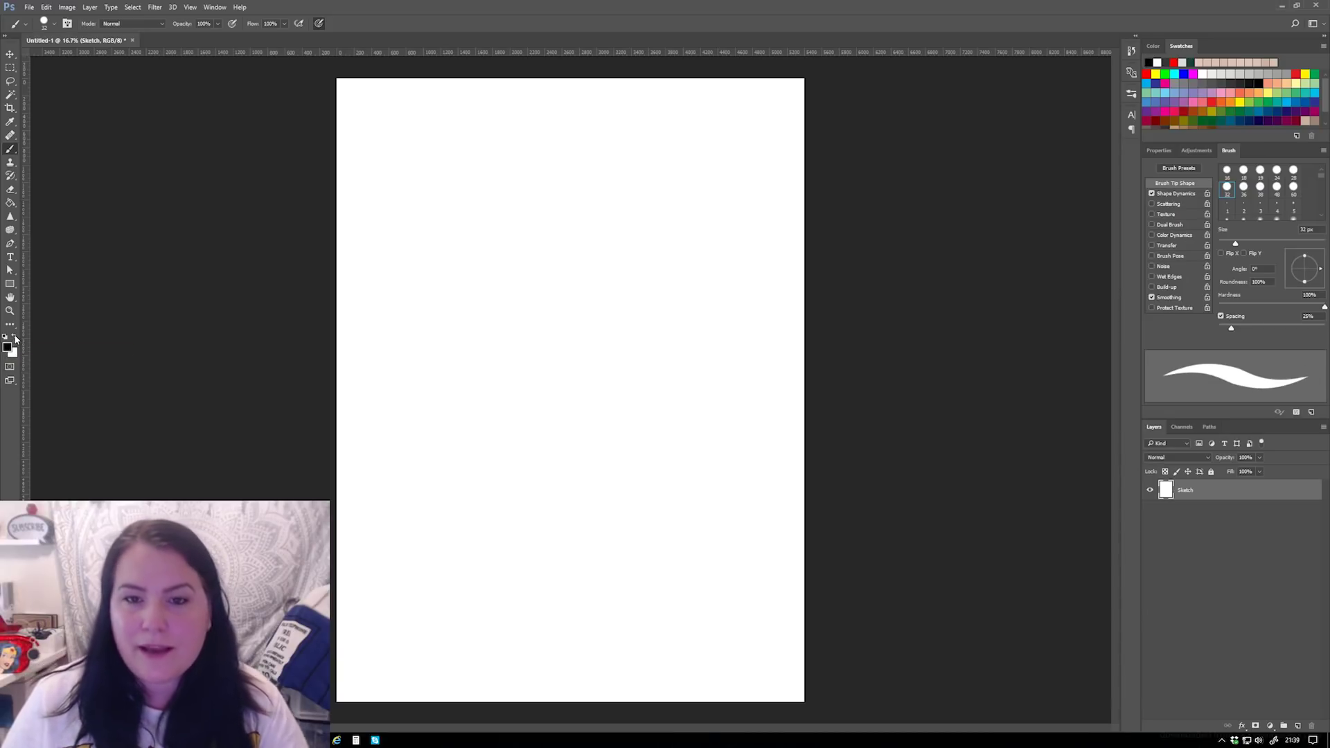
mouse_move(439, 183)
left_mouse_down()
mouse_move(407, 274)
mouse_move(448, 290)
mouse_move(537, 288)
mouse_move(611, 317)
mouse_move(678, 473)
left_mouse_up()
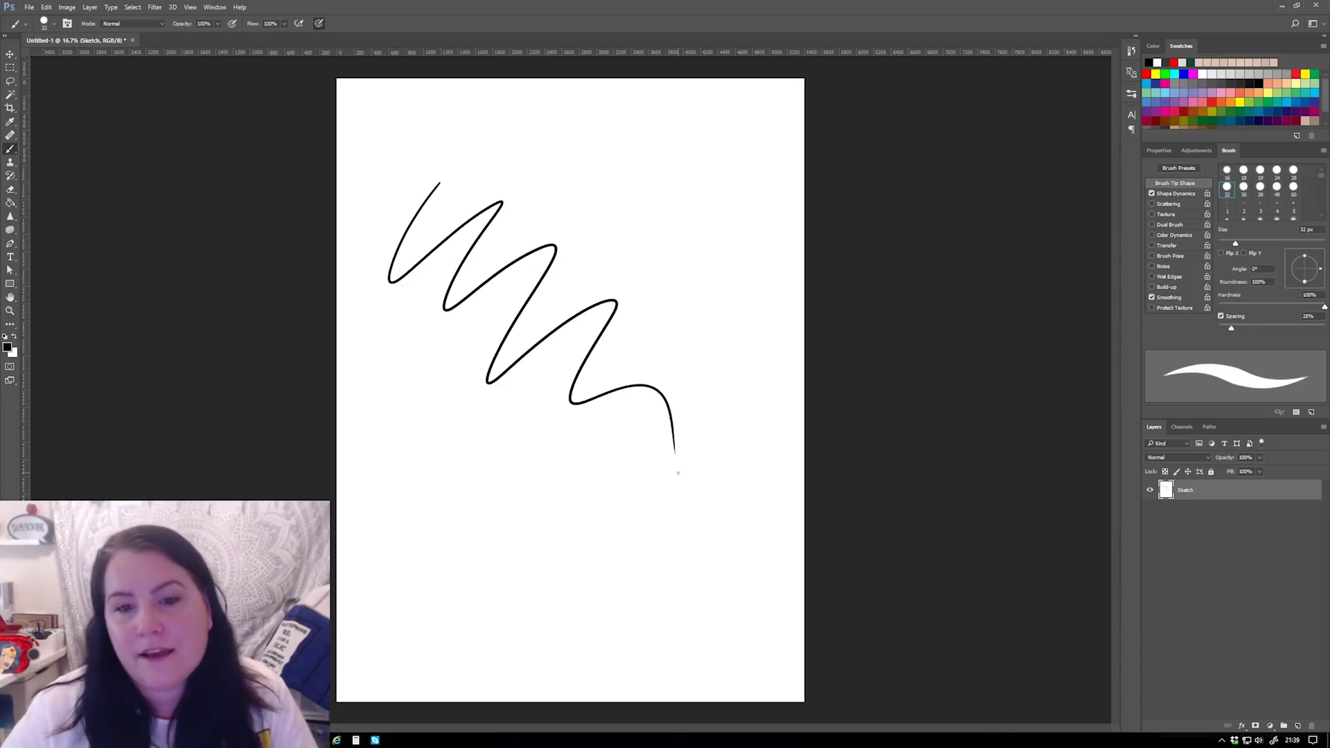
left_click_drag(641, 140, 590, 254)
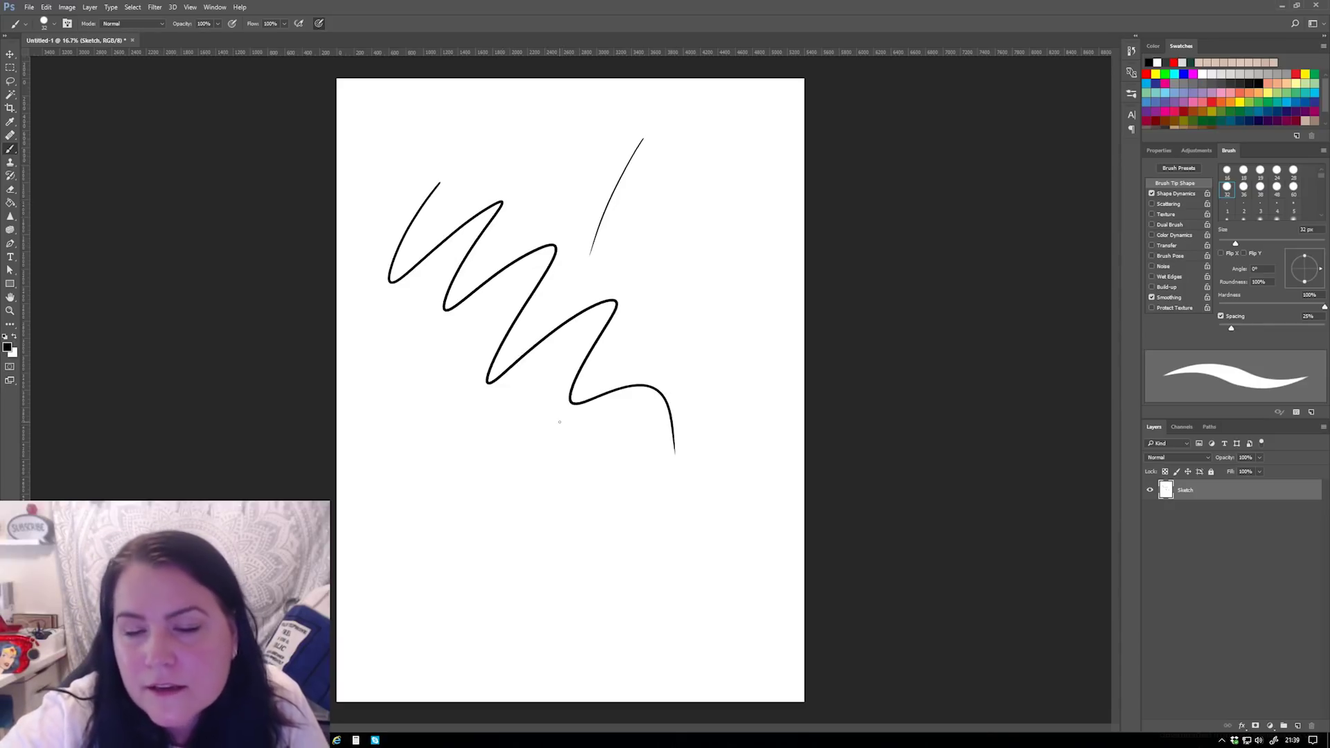
left_click_drag(655, 162, 609, 299)
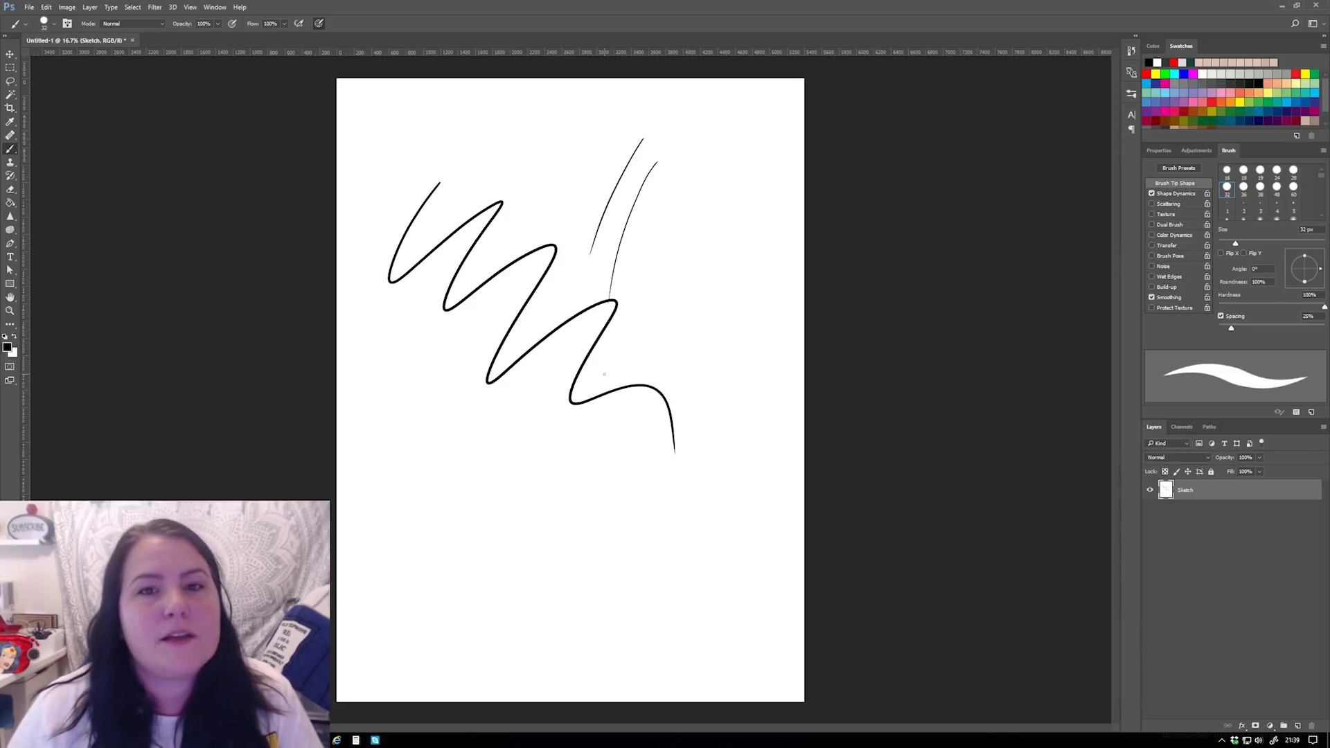
mouse_move(436, 395)
left_mouse_down()
mouse_move(475, 286)
mouse_move(546, 179)
mouse_move(549, 240)
mouse_move(624, 223)
mouse_move(726, 310)
left_mouse_up()
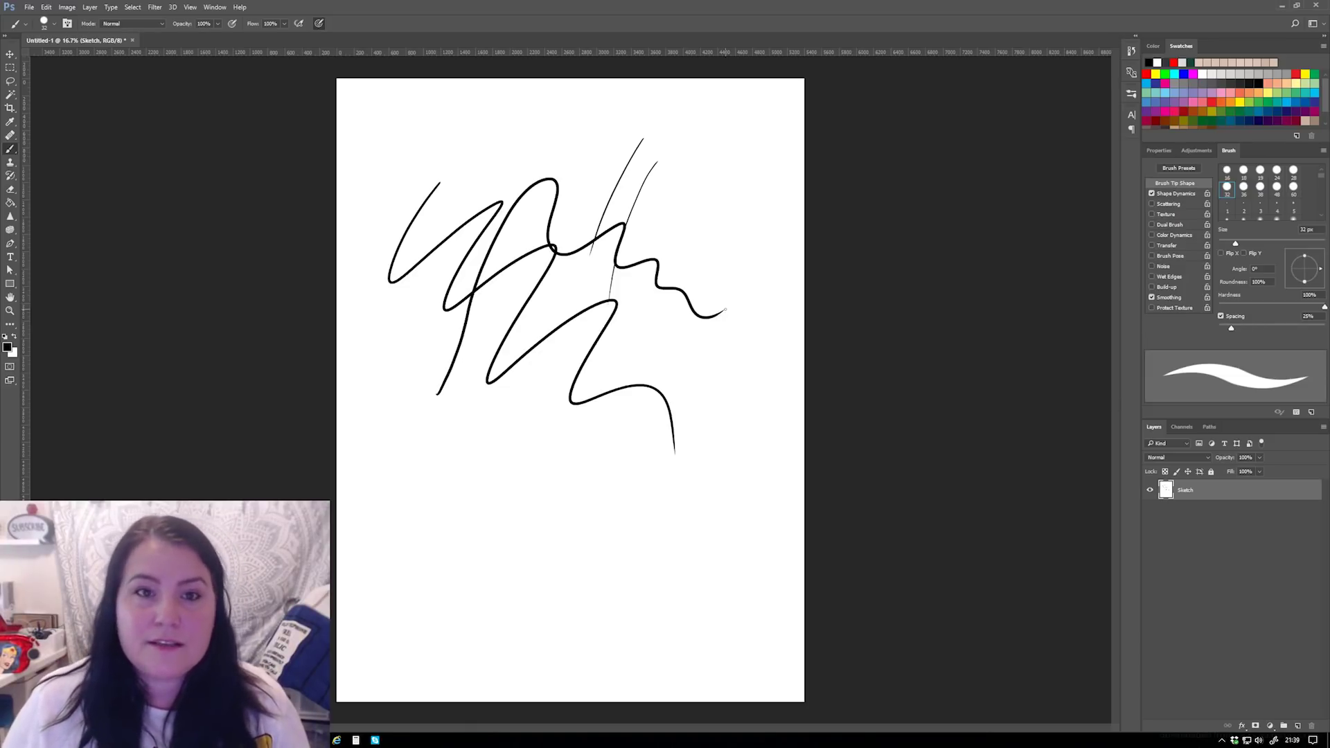
- Try out resizing the brush in increments, enlarging it to 175 px and reducing it again
left_click(55, 24)
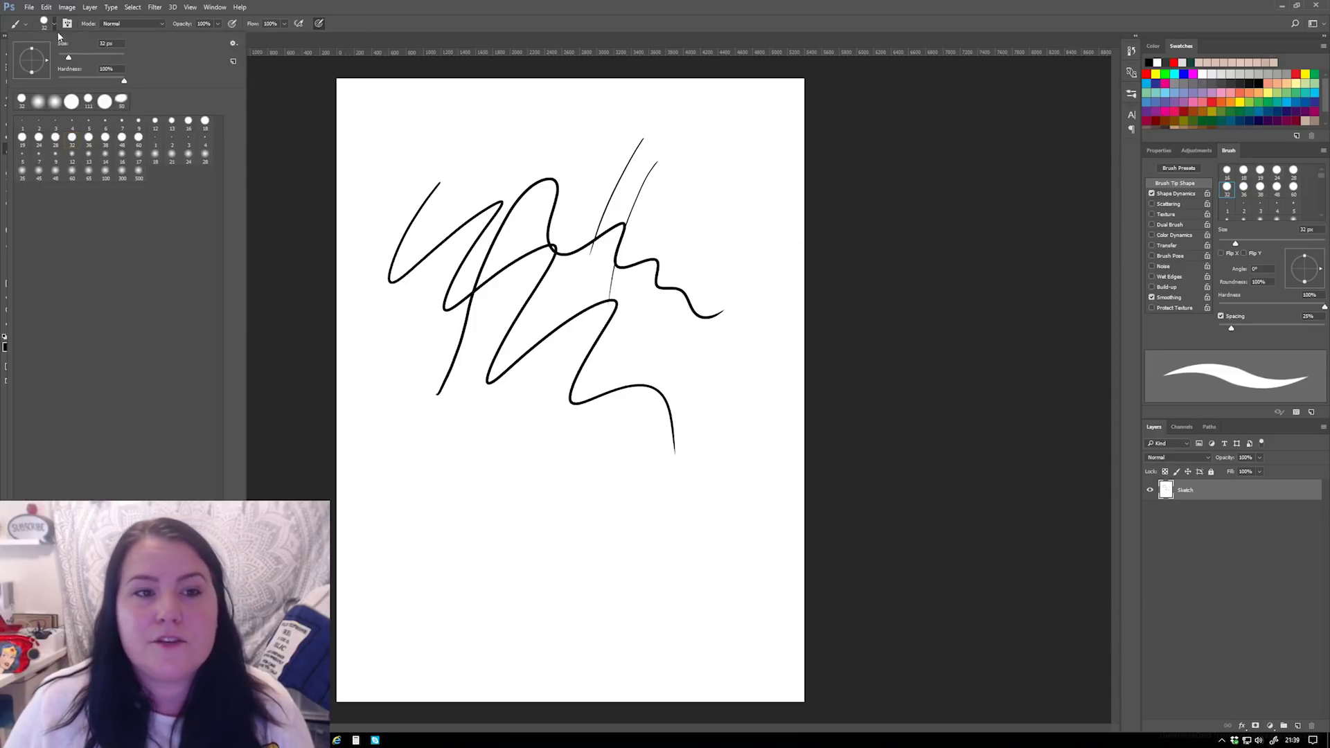
left_click(54, 26)
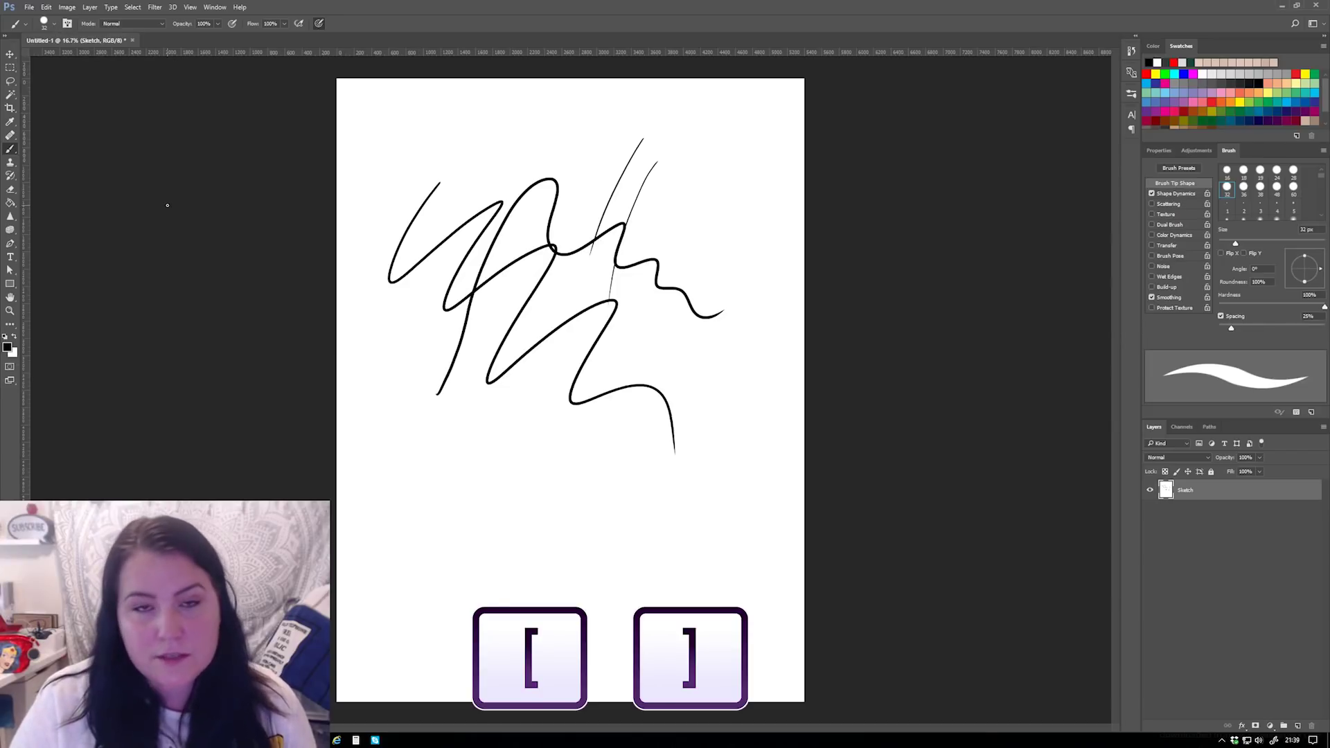
key("bracketright")
key("bracketright")
key("bracketright")
key("bracketright")
key("bracketright")
key("bracketright")
key("bracketright")
key("bracketright")
key("bracketright")
key("bracketright")
key("bracketright")
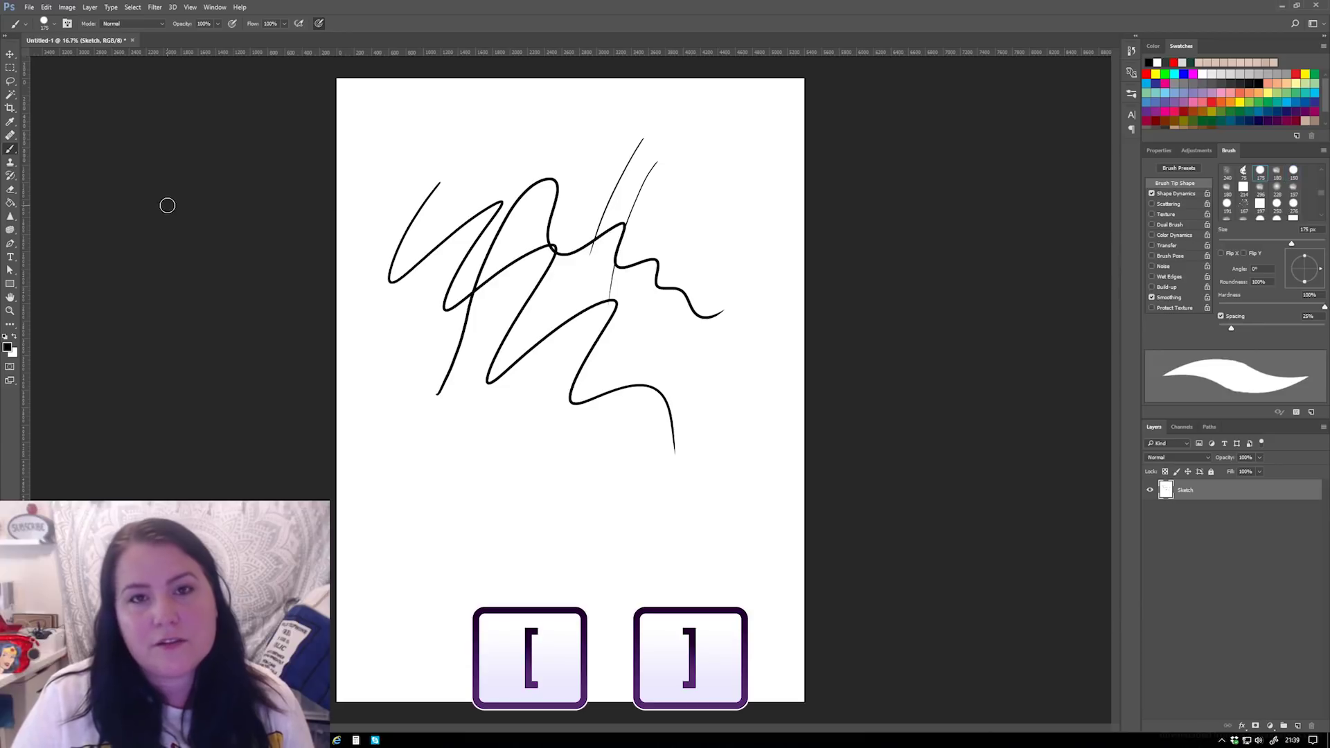
key("bracketleft")
key("bracketleft")
key("bracketleft")
key("bracketleft")
key("bracketleft")
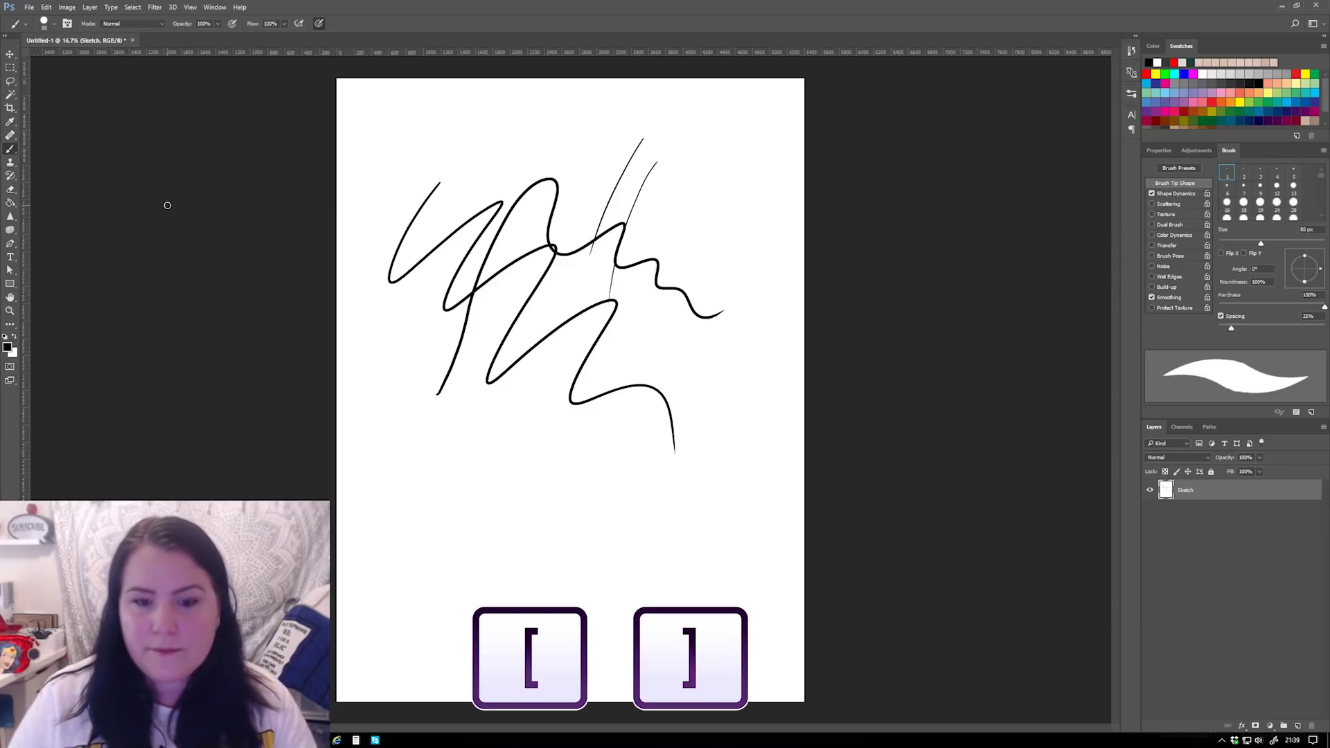
- Enlarge the brush to 250 px and paint a thick looping stroke plus a long stroke down the canvas's right side
key("bracketright")
key("bracketright")
key("bracketright")
key("bracketright")
key("bracketright")
key("bracketright")
key("bracketright")
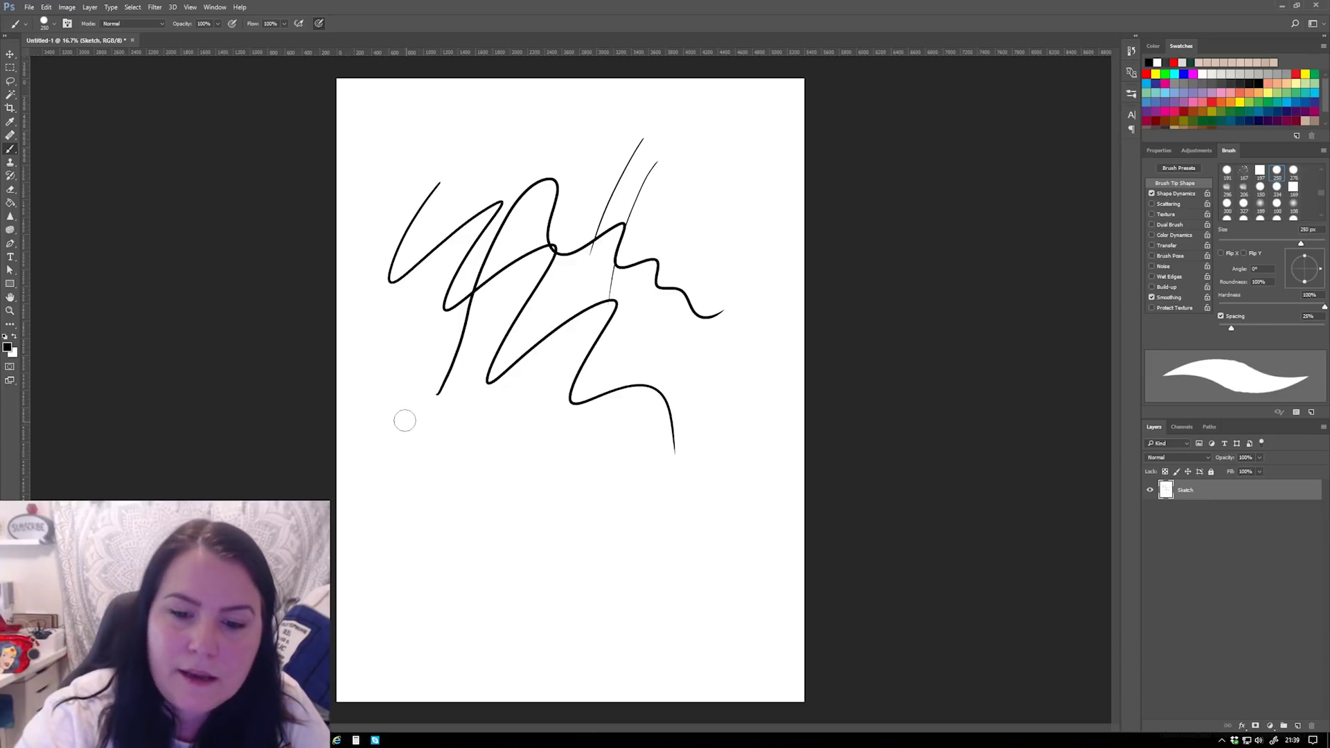
mouse_move(402, 398)
left_mouse_down()
mouse_move(484, 463)
mouse_move(575, 599)
mouse_move(664, 296)
left_mouse_up()
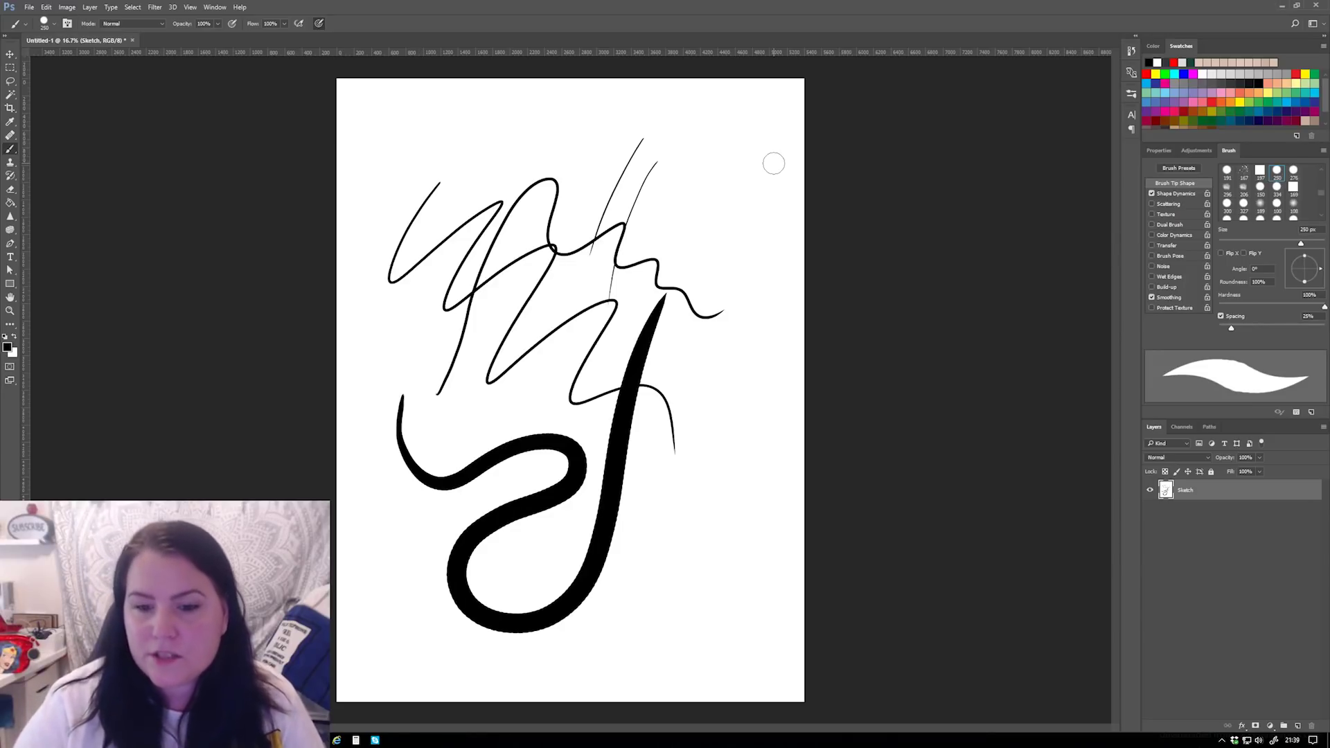
mouse_move(725, 165)
left_mouse_down()
mouse_move(721, 268)
mouse_move(643, 619)
left_mouse_up()
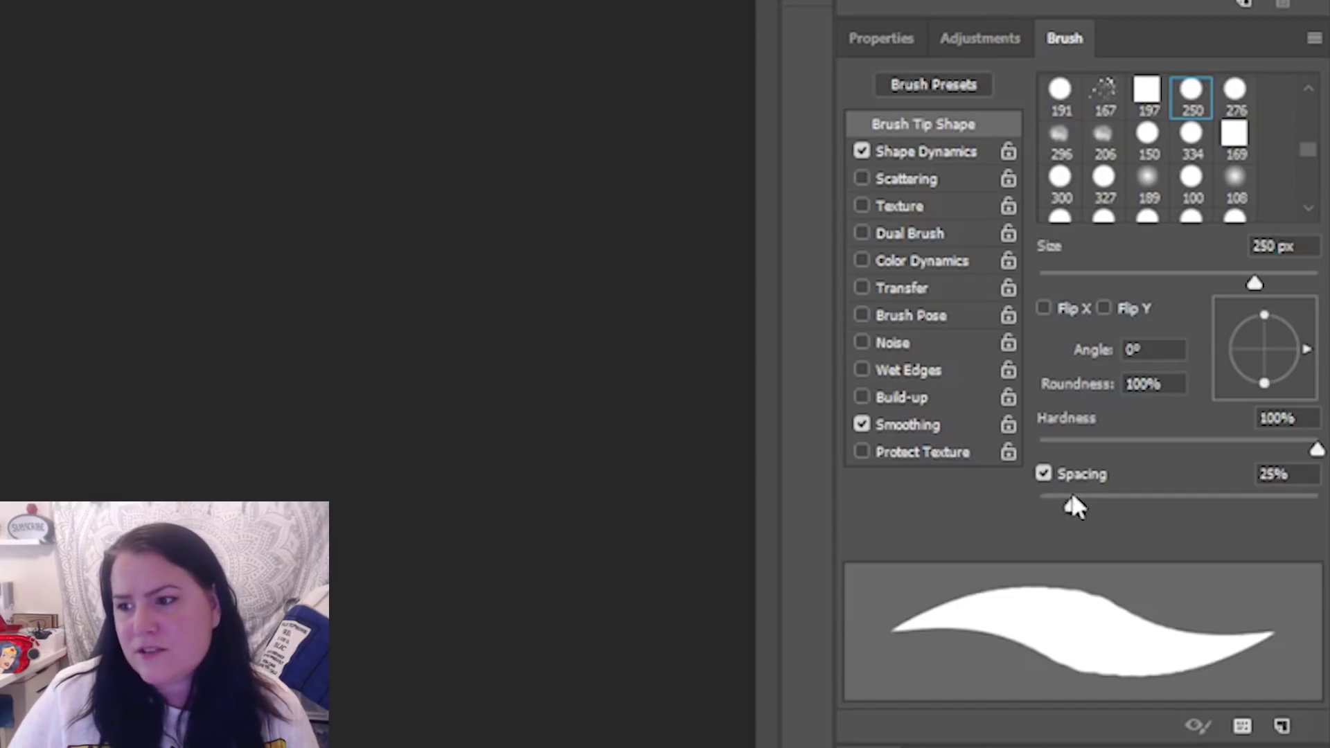
- Reduce the brush spacing to 1% and paint four more thick strokes, one beside the long stroke and three curving over the sketch
mouse_move(1069, 502)
left_mouse_down()
mouse_move(1049, 500)
mouse_move(1233, 526)
mouse_move(1036, 543)
left_mouse_up()
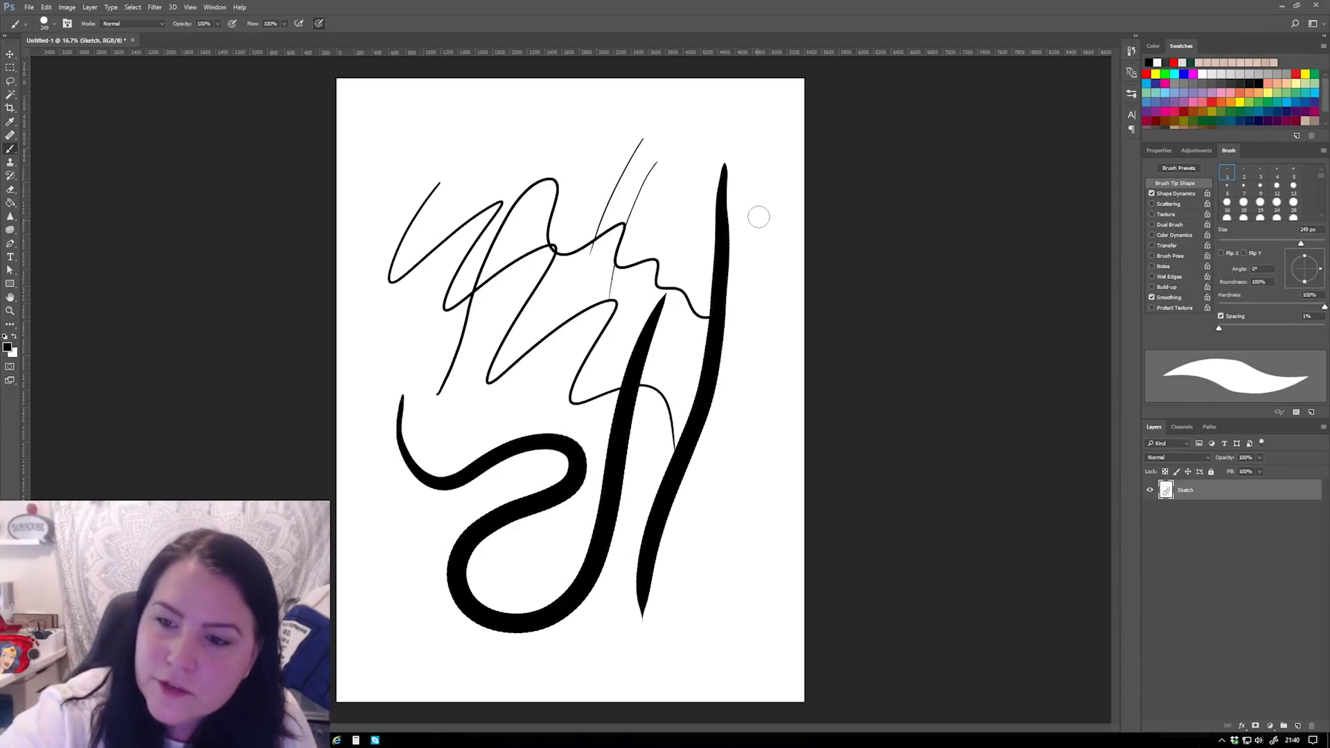
mouse_move(759, 211)
left_mouse_down()
mouse_move(709, 488)
mouse_move(719, 626)
left_mouse_up()
mouse_move(664, 106)
left_mouse_down()
mouse_move(497, 126)
mouse_move(600, 310)
left_mouse_up()
mouse_move(682, 135)
left_mouse_down()
mouse_move(696, 196)
mouse_move(560, 291)
mouse_move(403, 490)
mouse_move(547, 400)
mouse_move(670, 177)
mouse_move(652, 201)
left_mouse_up()
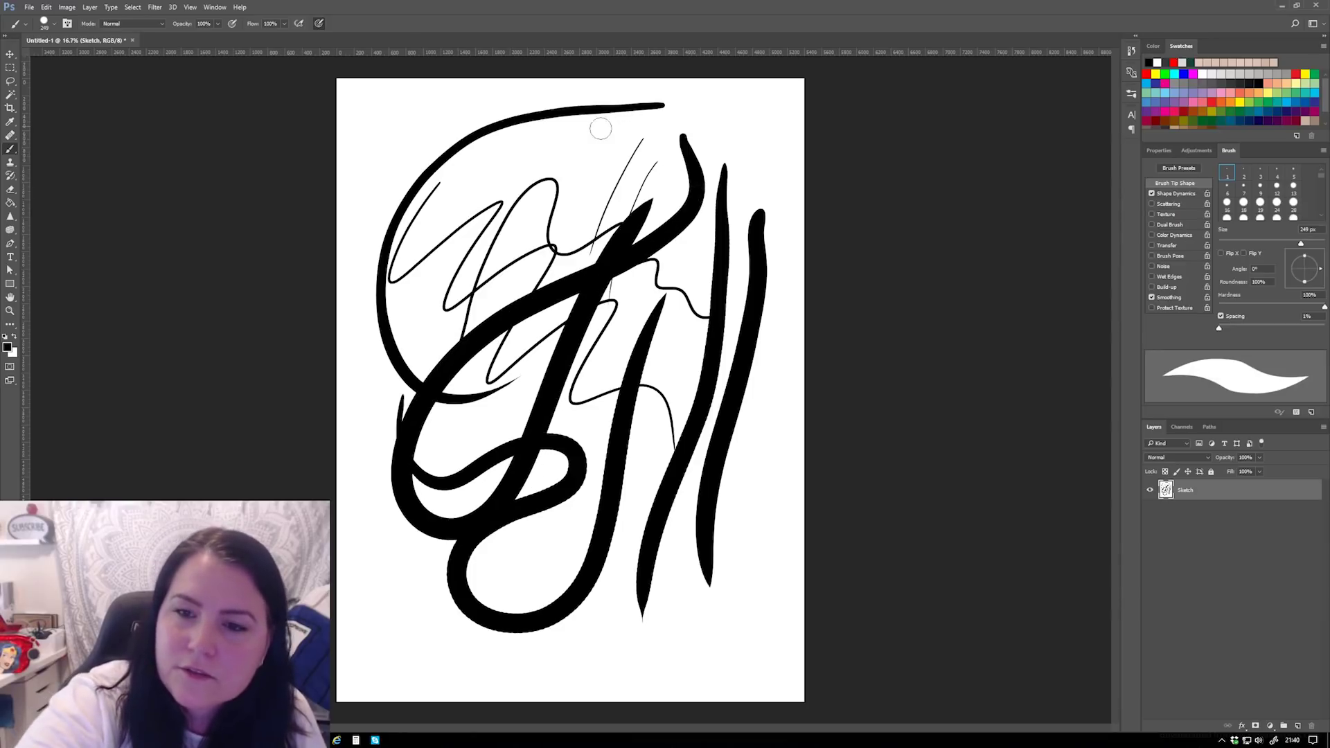
left_click_drag(597, 130, 445, 317)
- Choose the Eraser tool, look through its brush presets, try another mode and set the mode to Block
key("v")
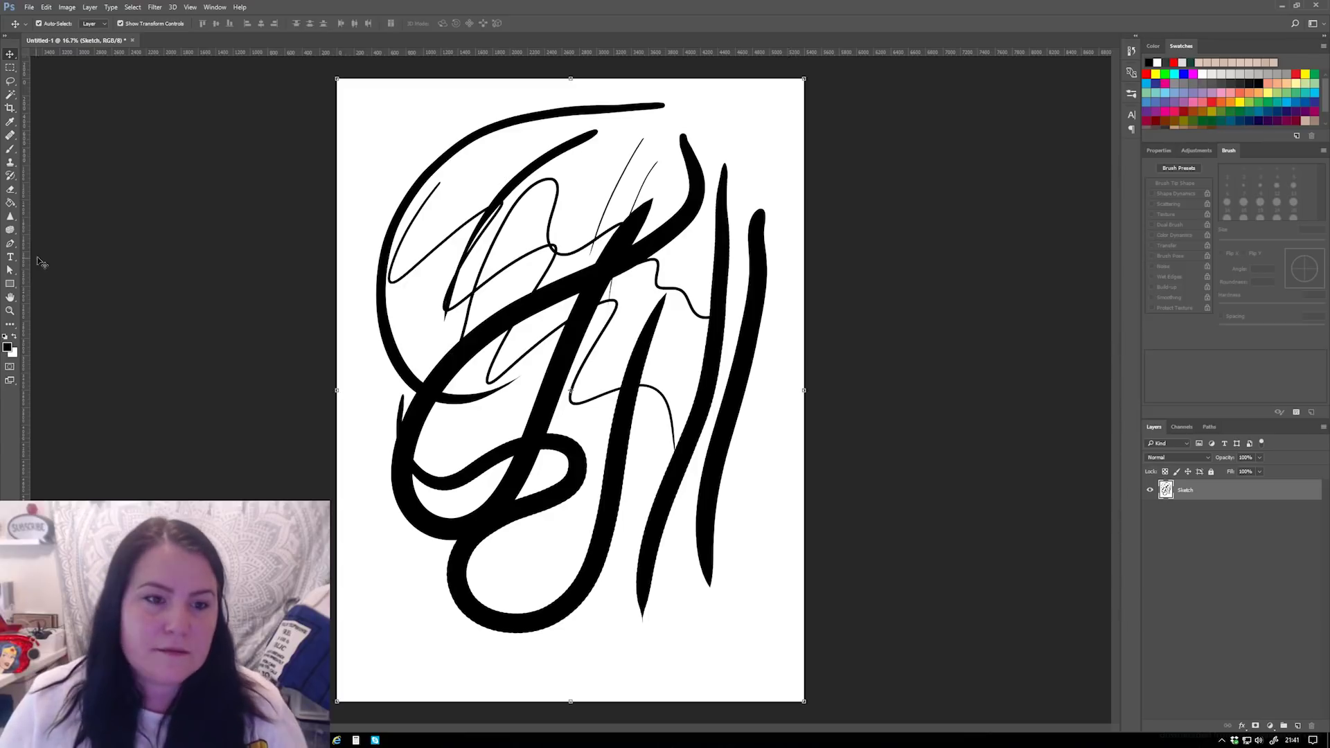
left_click(10, 190)
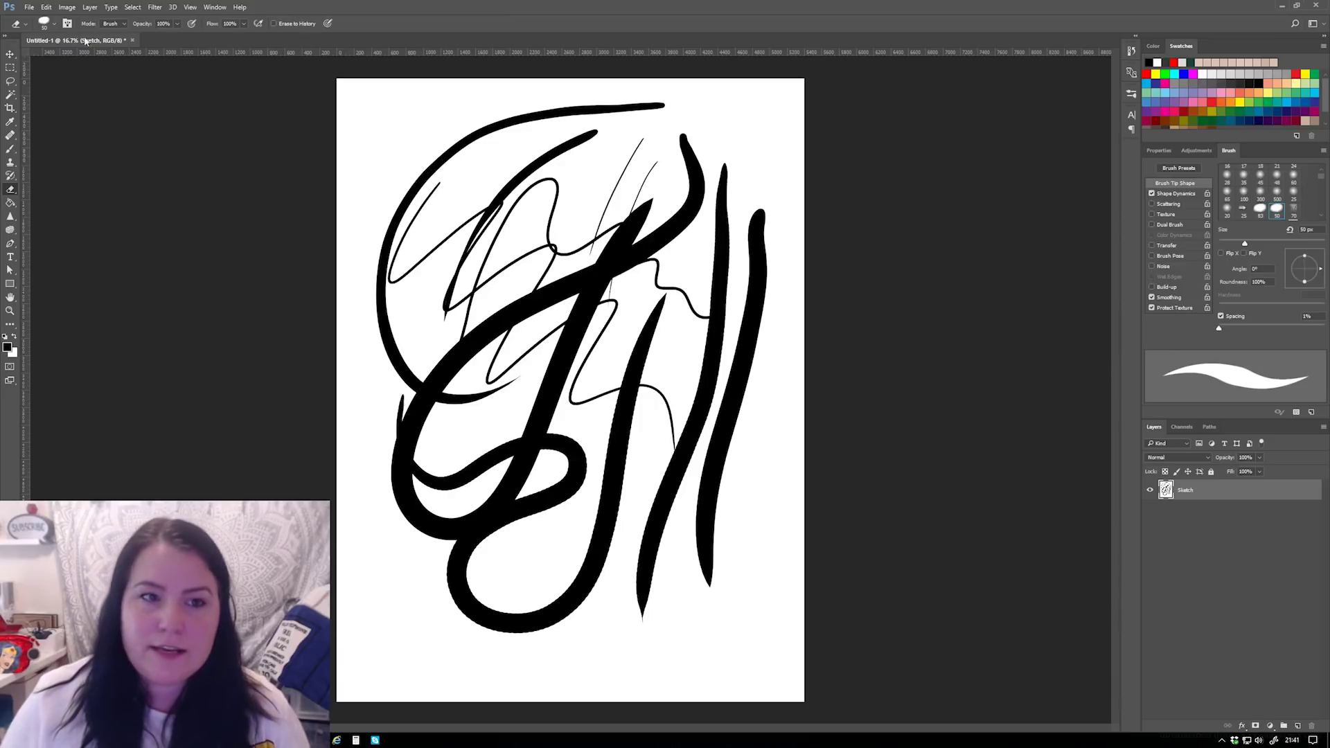
left_click(53, 25)
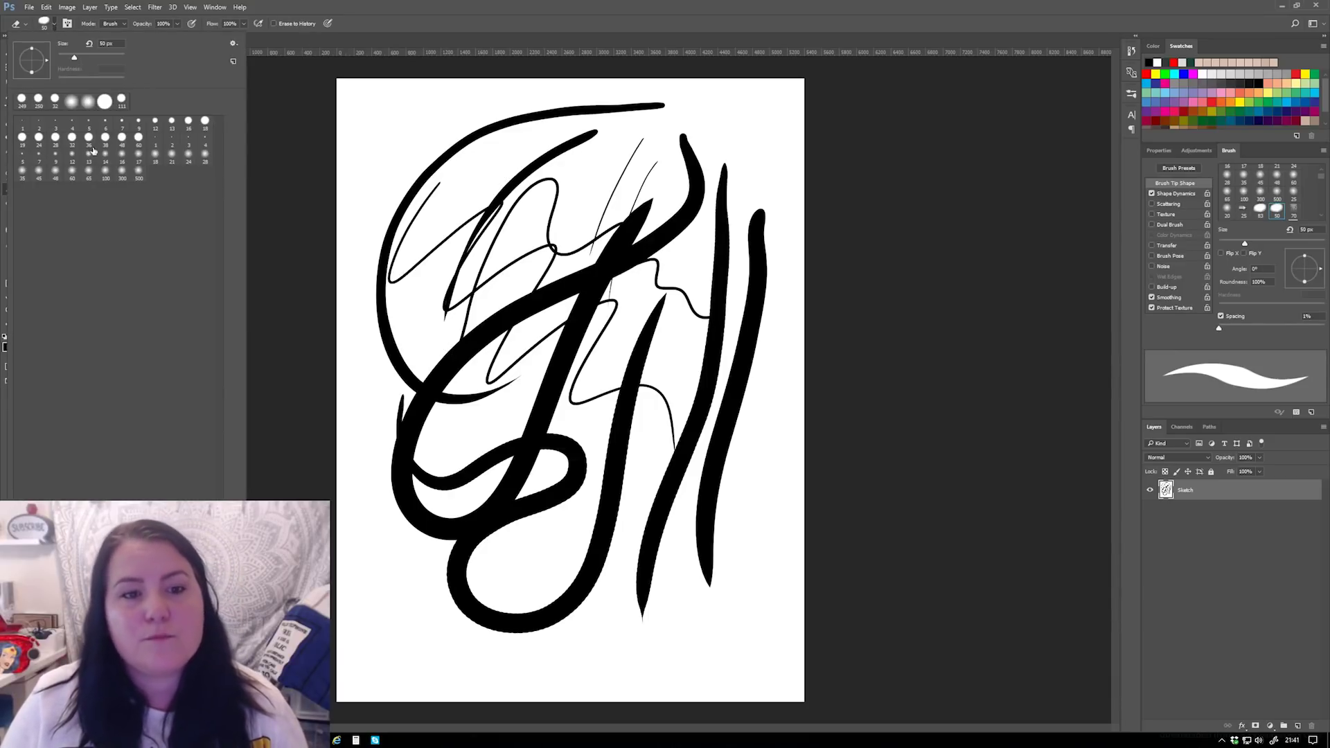
left_click(53, 31)
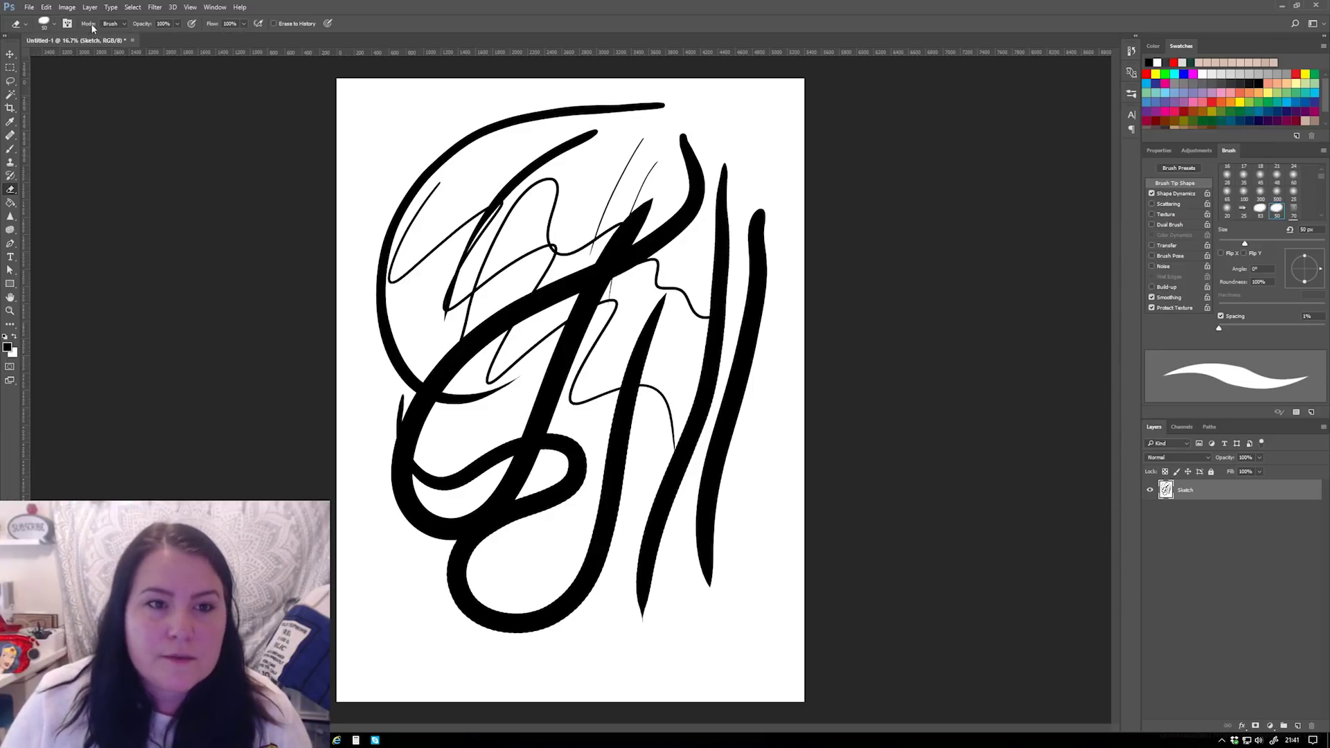
left_click(125, 26)
left_click(115, 39)
left_click(124, 24)
left_click(115, 44)
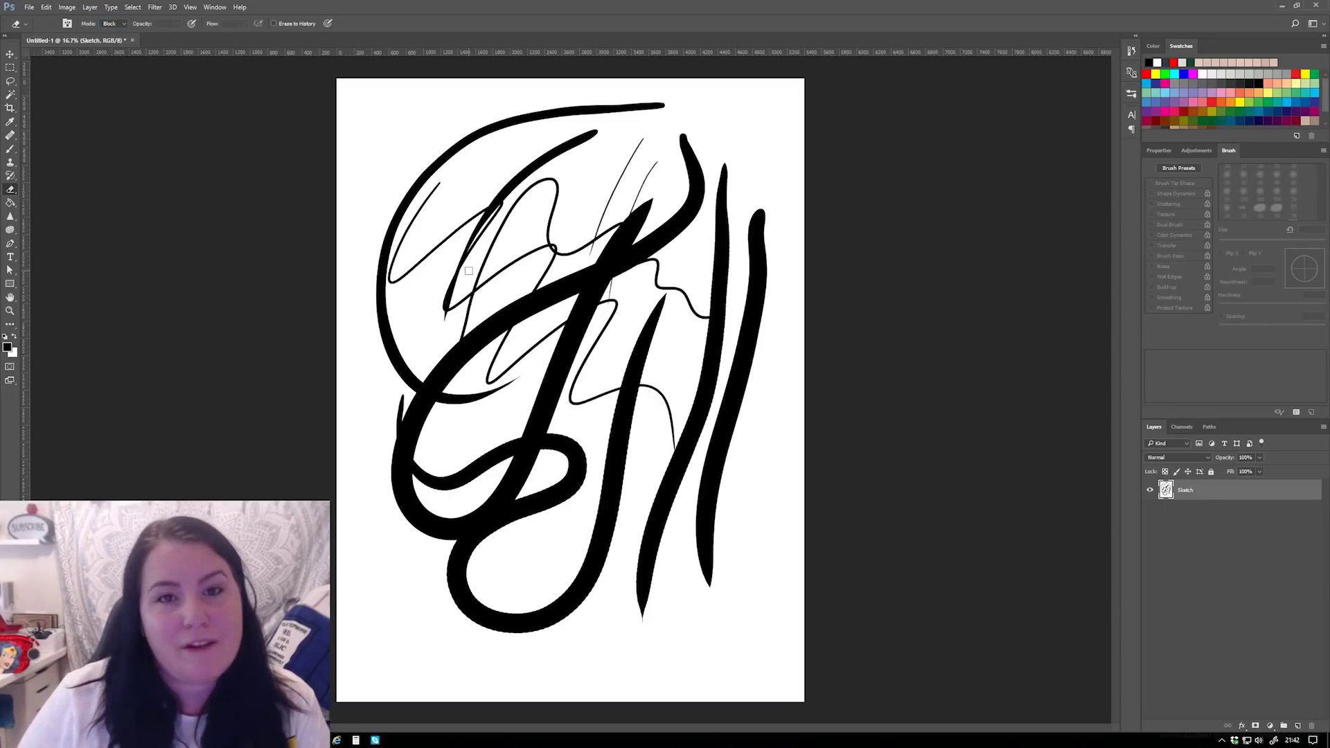
- Try erasing a zigzag through the painted strokes with the block eraser and undo it
left_click_drag(426, 123, 633, 492)
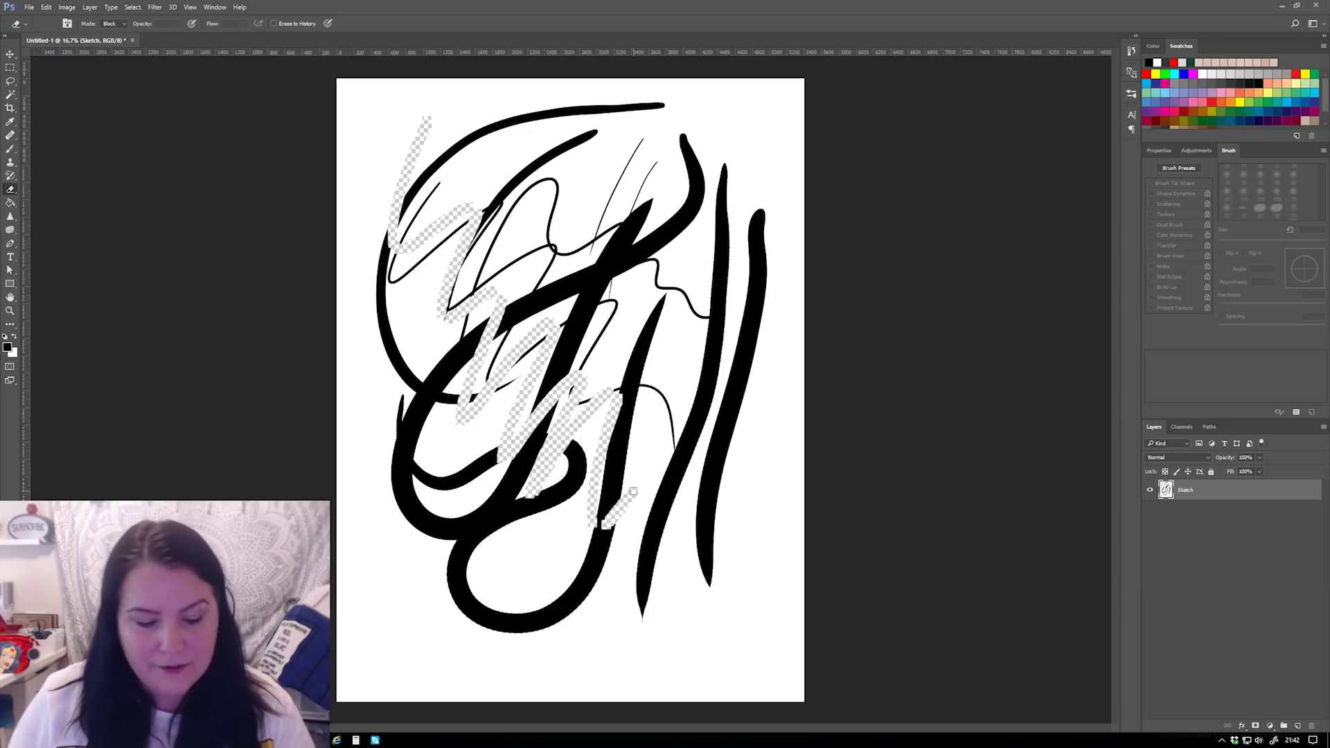
key("ctrl+z")
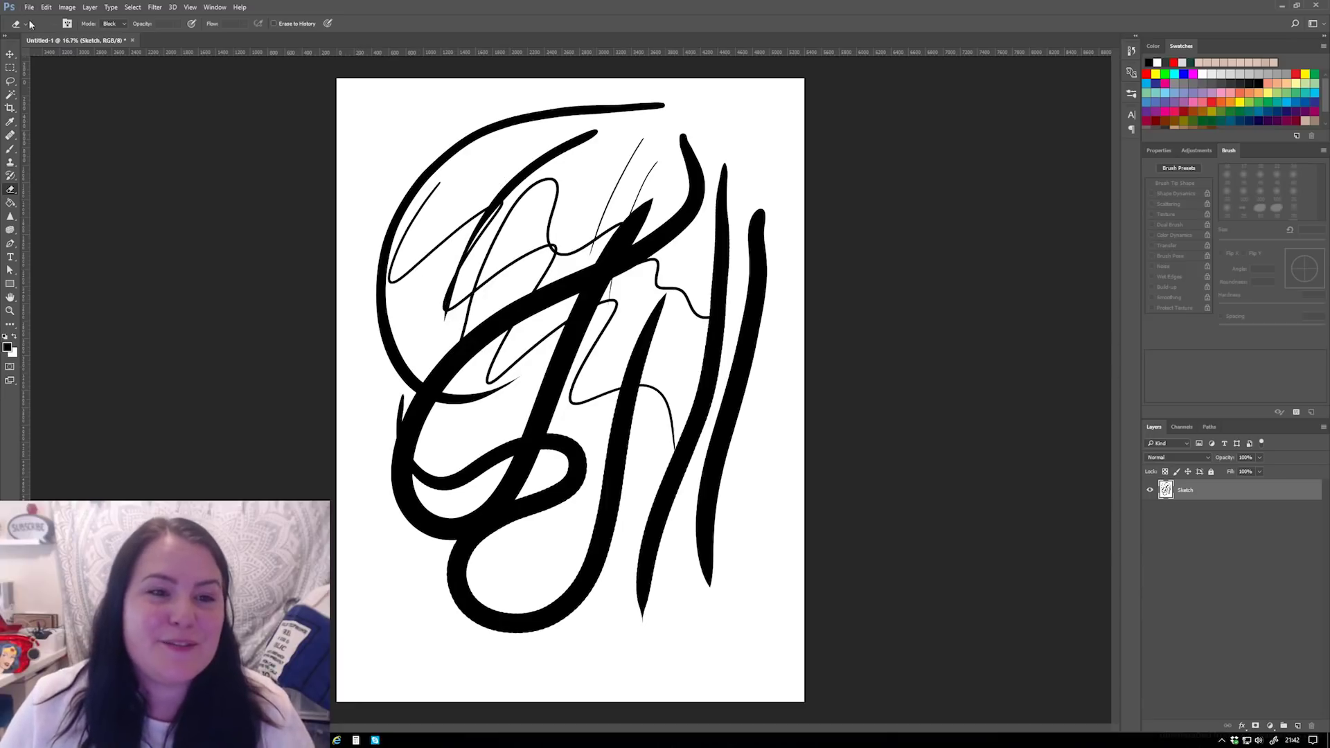
- Look up the step backward and forward commands, show the document's history and enlarge the list to see every state
left_click(47, 7)
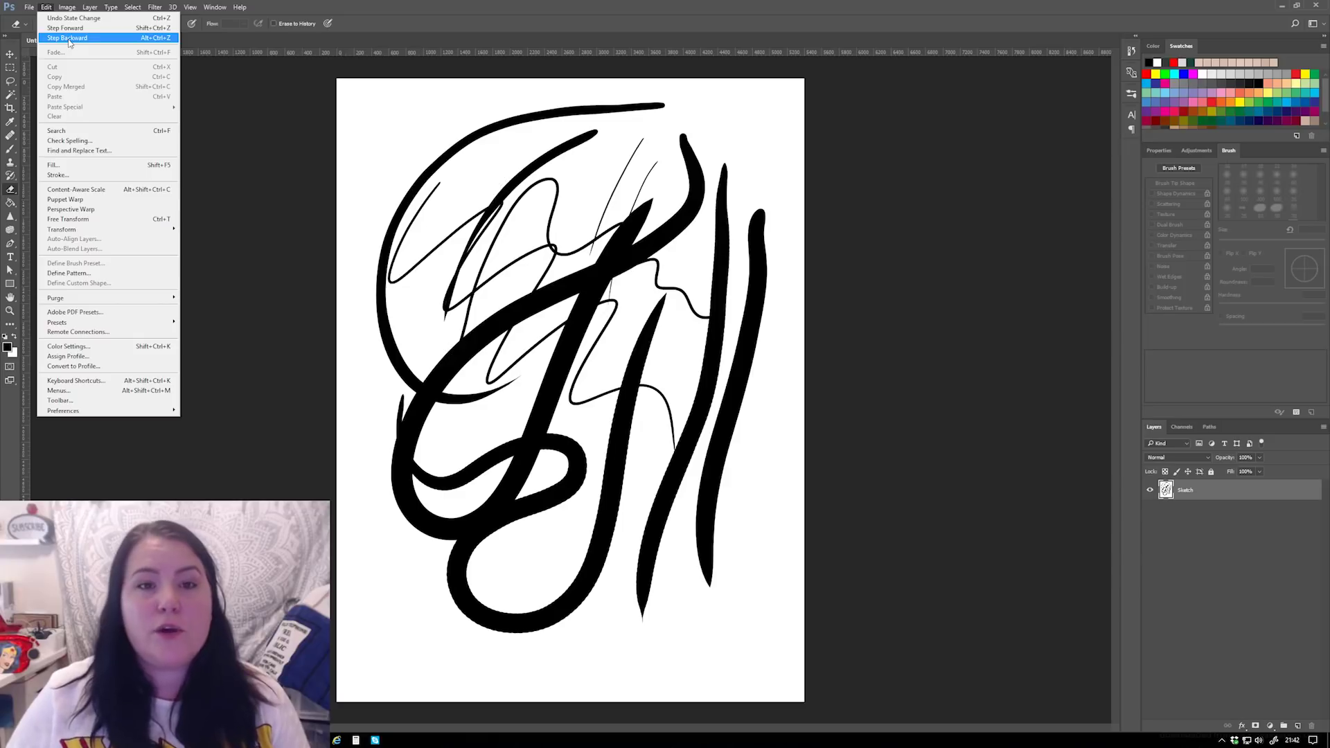
left_click(215, 7)
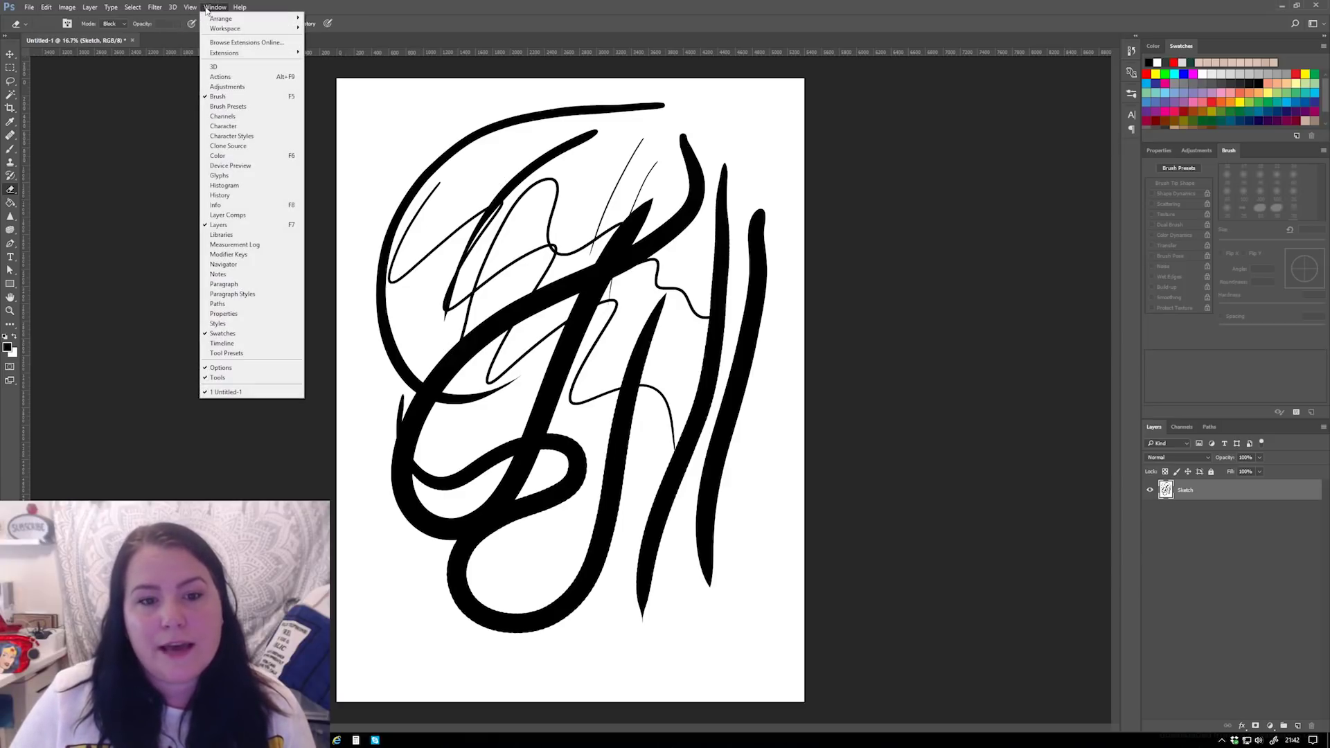
left_click(219, 195)
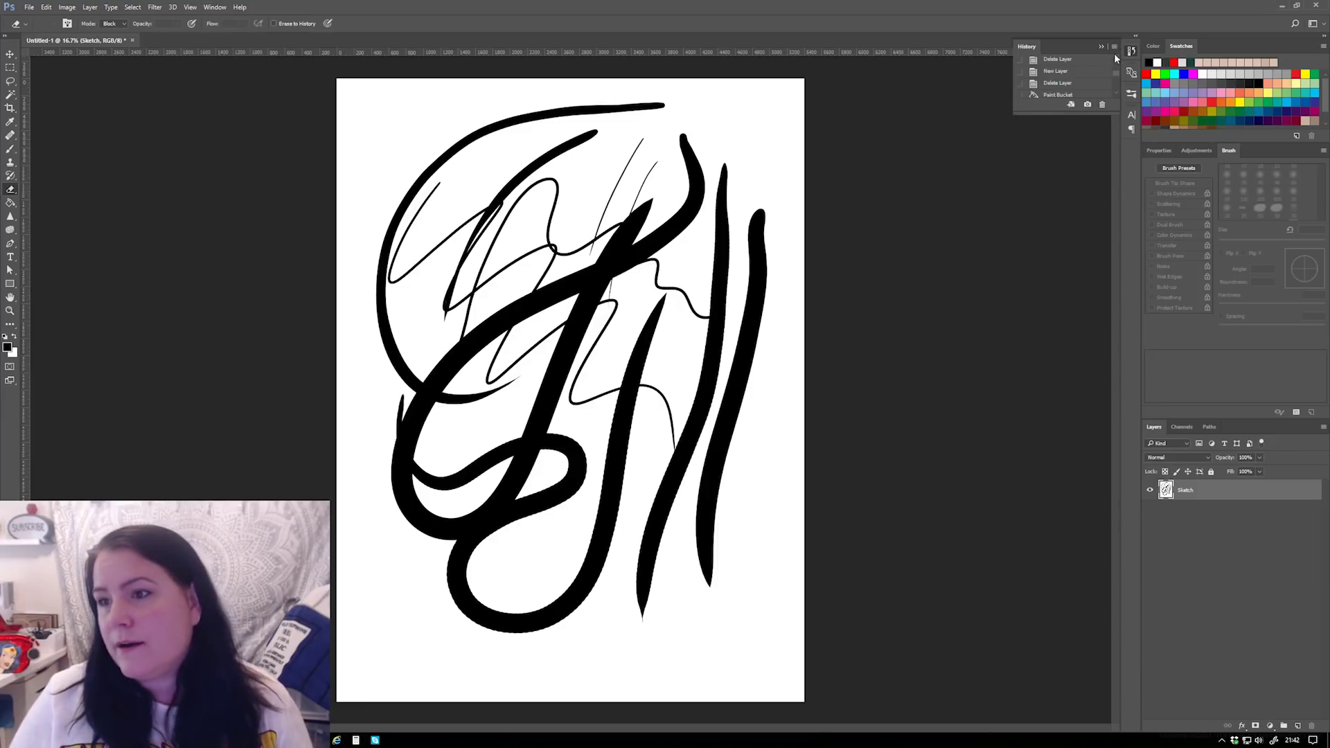
left_click_drag(1075, 118, 1066, 368)
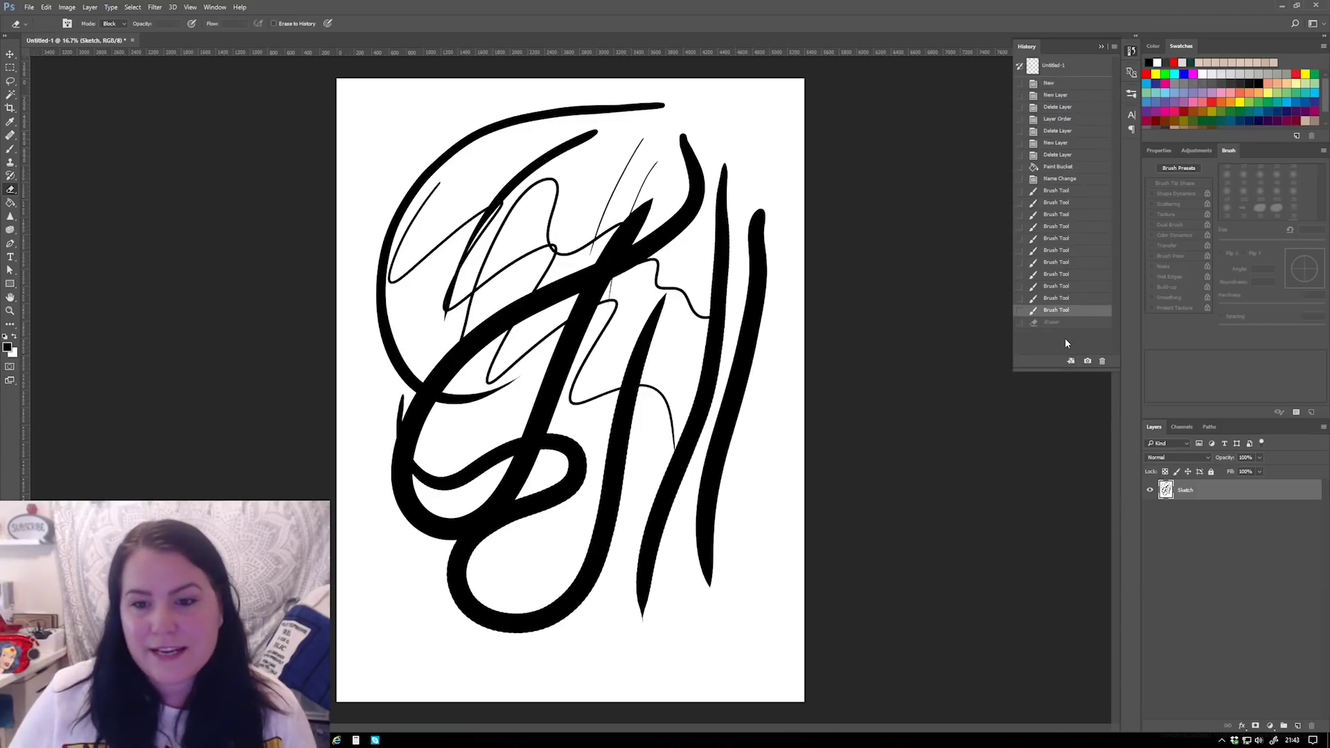
- Step back through the history to remove the last four brush strokes, and collapse the history list
key("ctrl+alt+z")
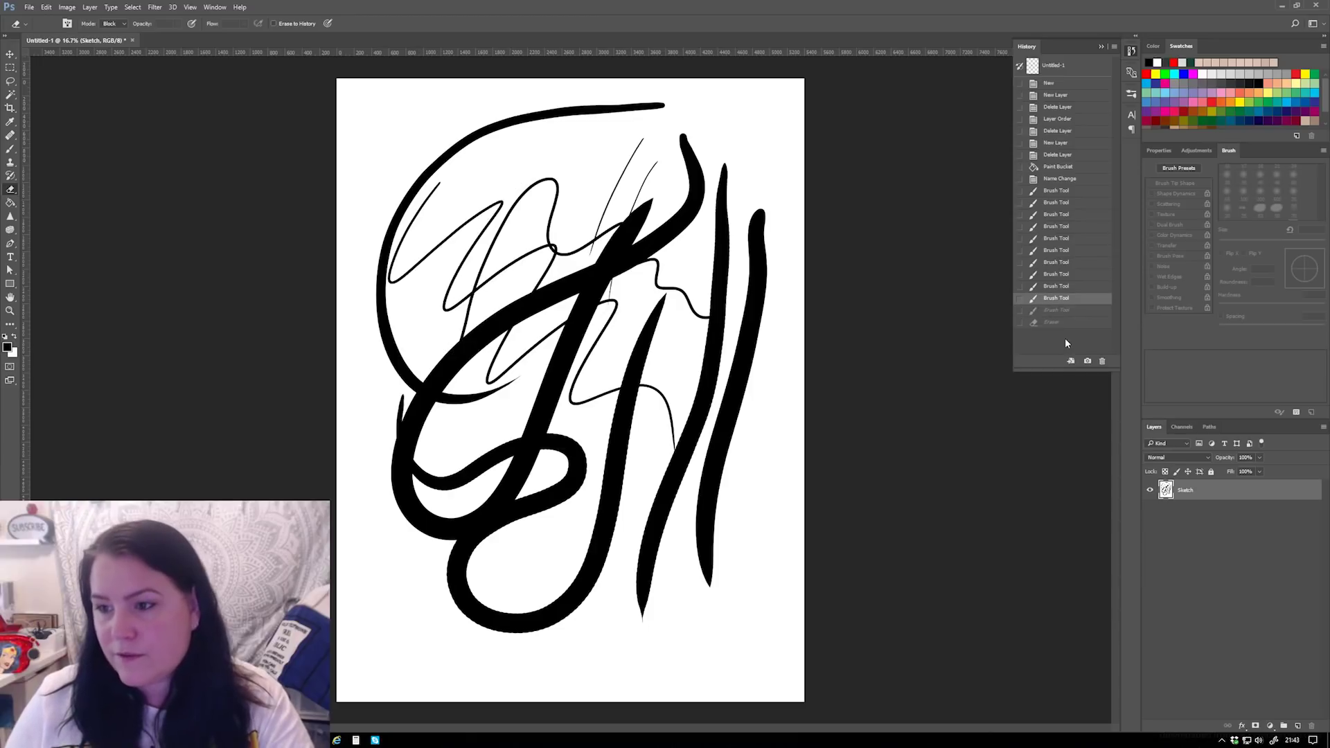
key("ctrl+alt+z")
key("ctrl+alt+z")
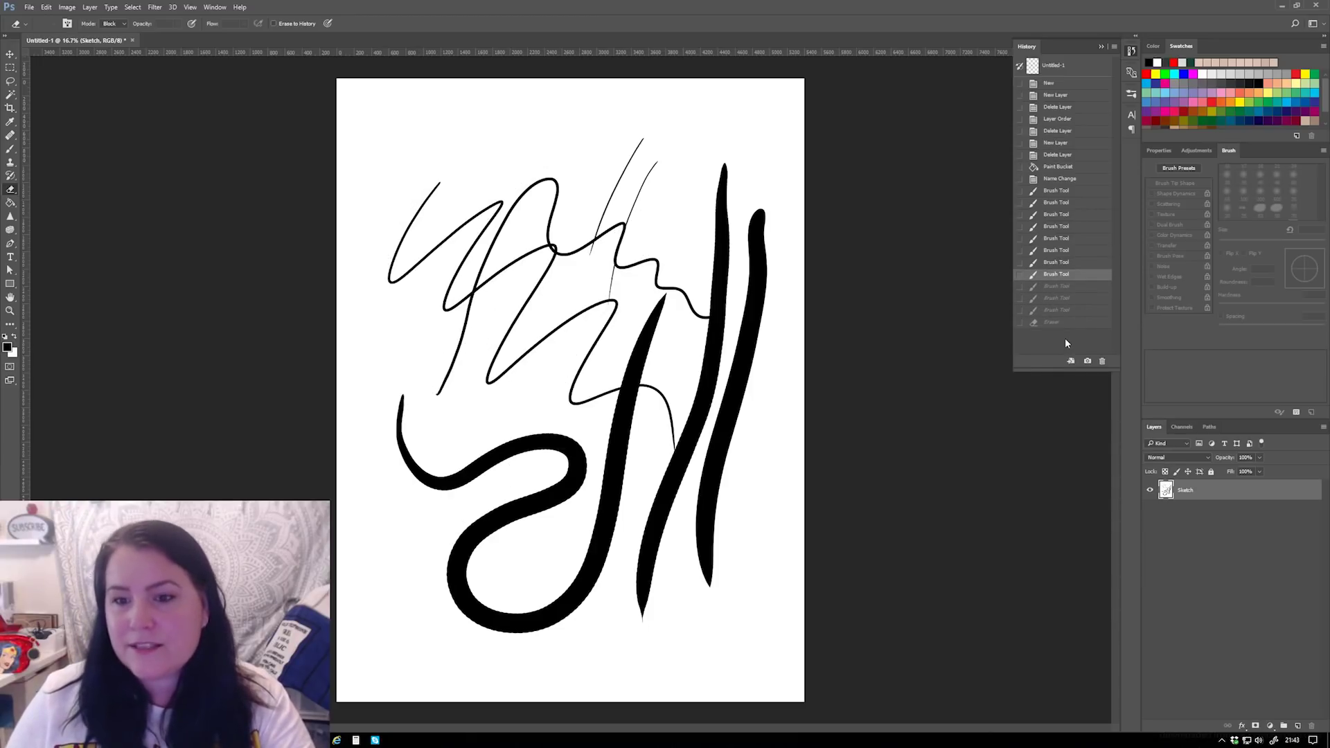
key("ctrl+alt+z")
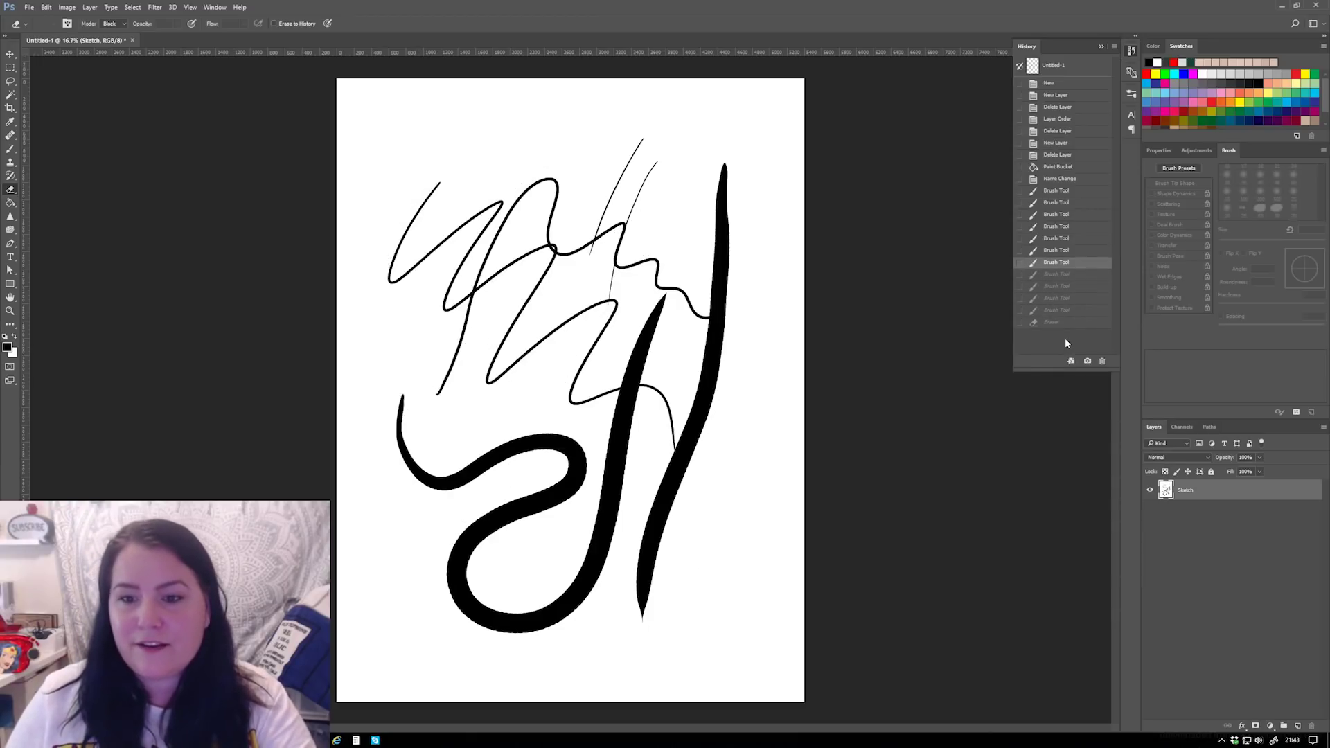
left_click(1134, 52)
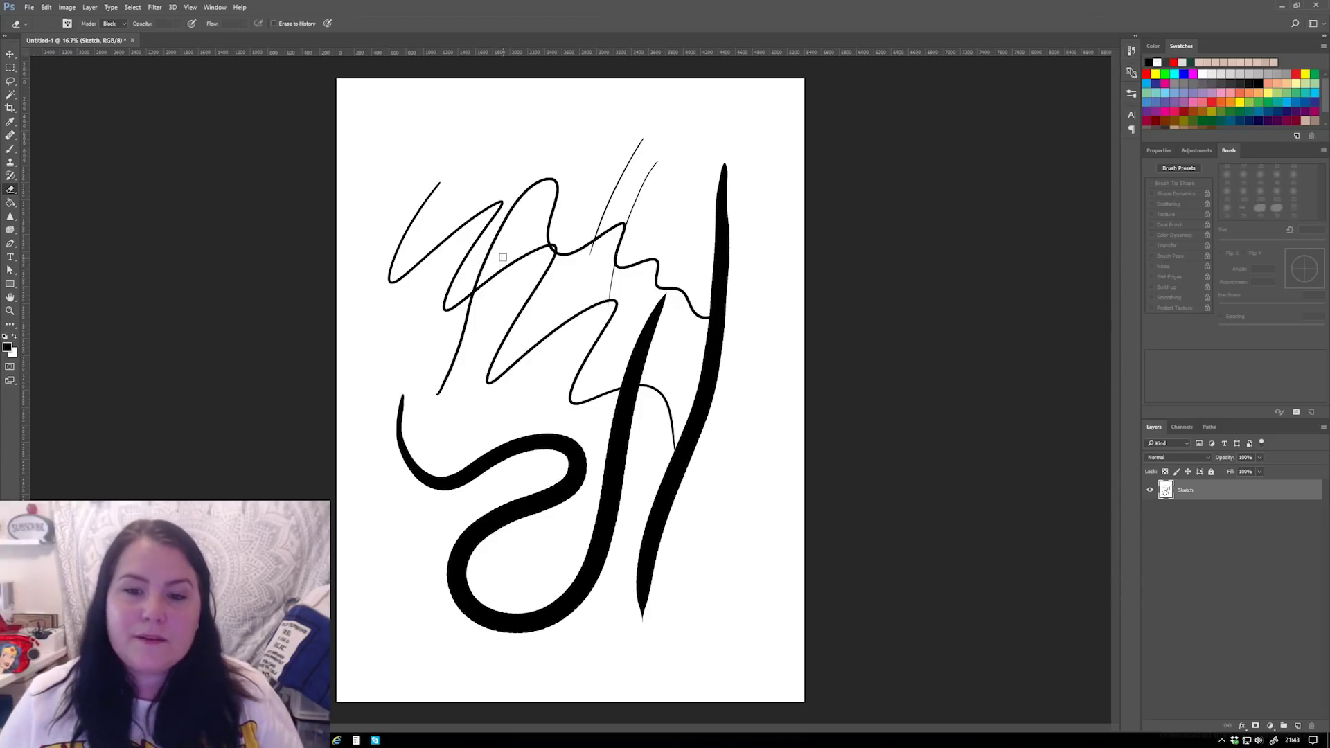
- Erase a short vertical mark through the thin strokes, undo it, and return to the Brush tool
left_click_drag(507, 239, 505, 300)
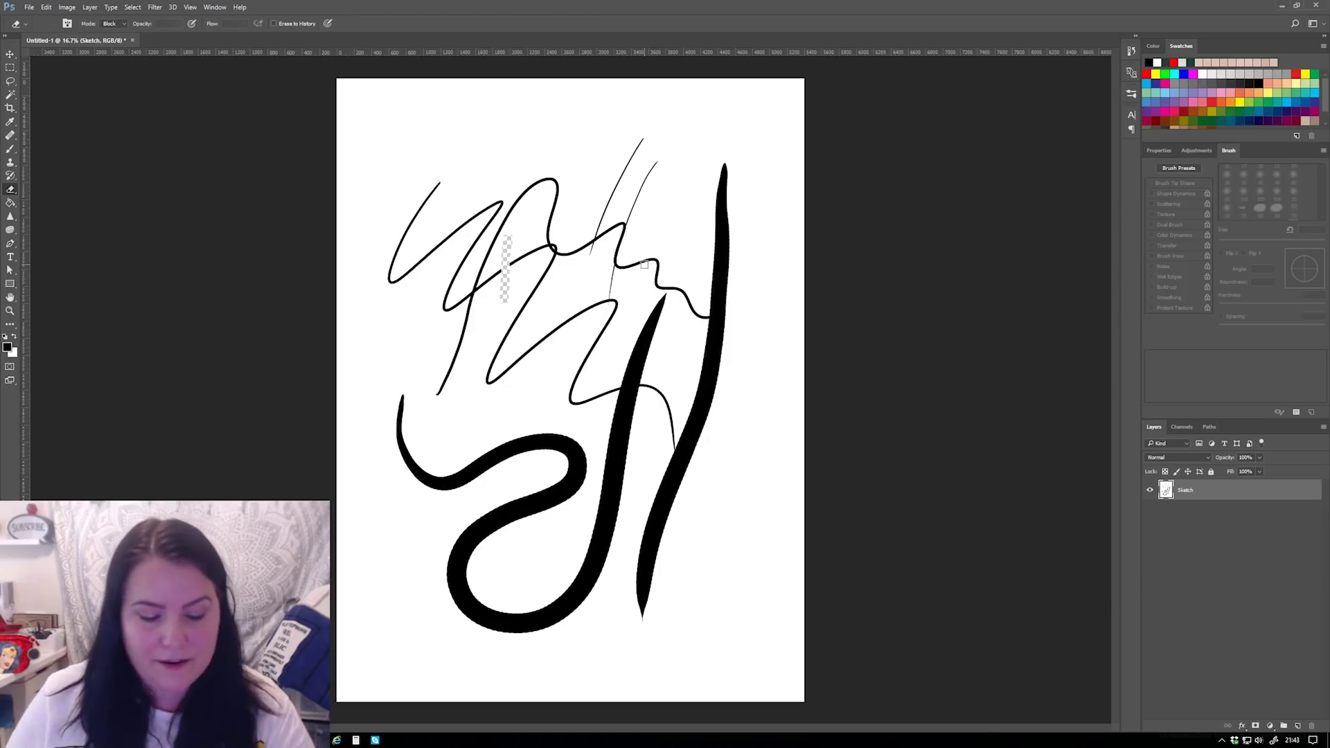
key("ctrl+z")
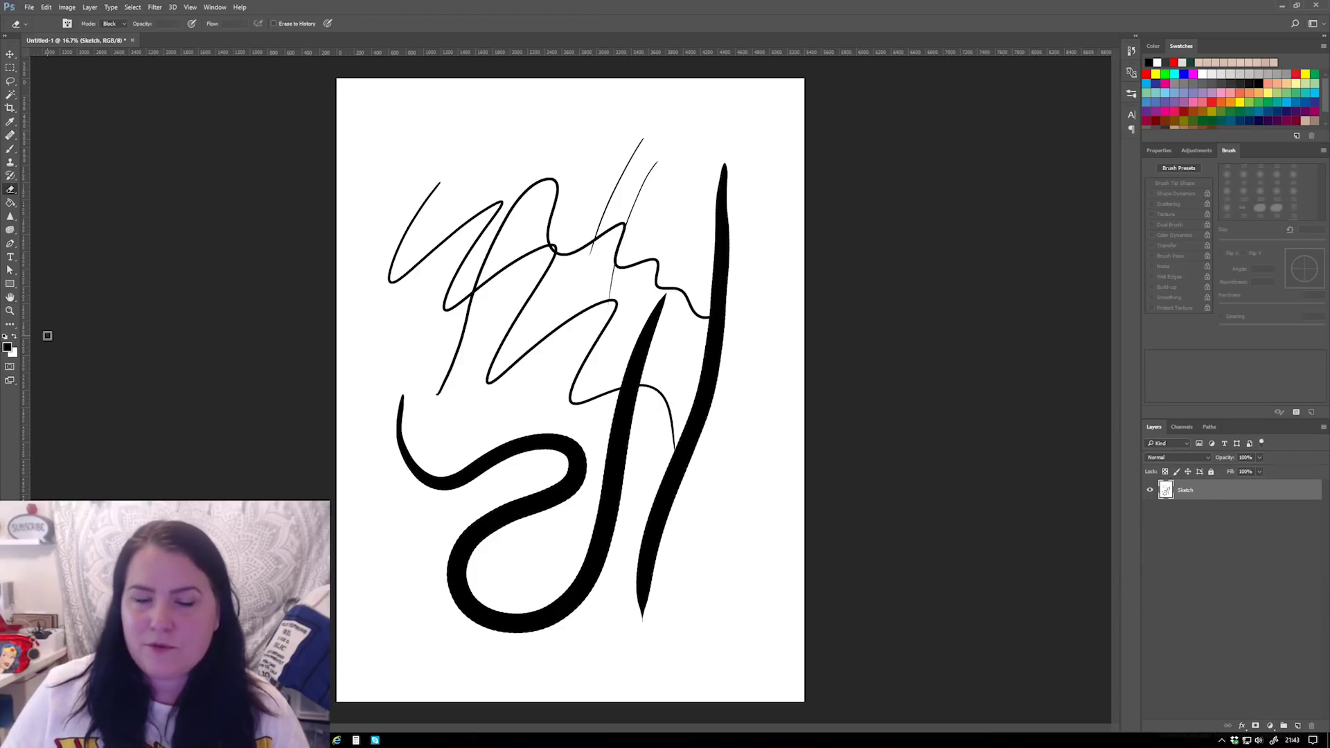
left_click(16, 150)
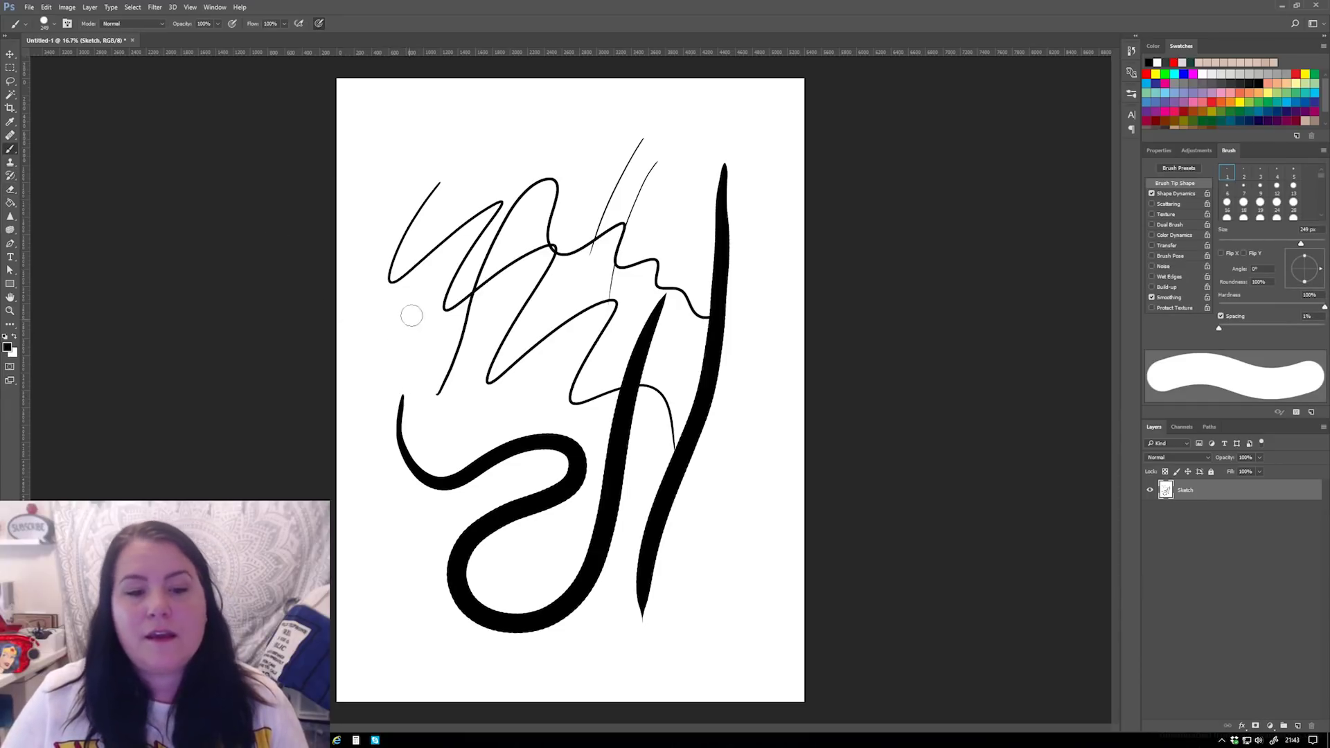
- Paint a thick black zigzag across the middle, swap the foreground to white, and paint a white zigzag over it
mouse_move(418, 300)
left_mouse_down()
mouse_move(458, 318)
mouse_move(577, 318)
mouse_move(700, 385)
left_mouse_up()
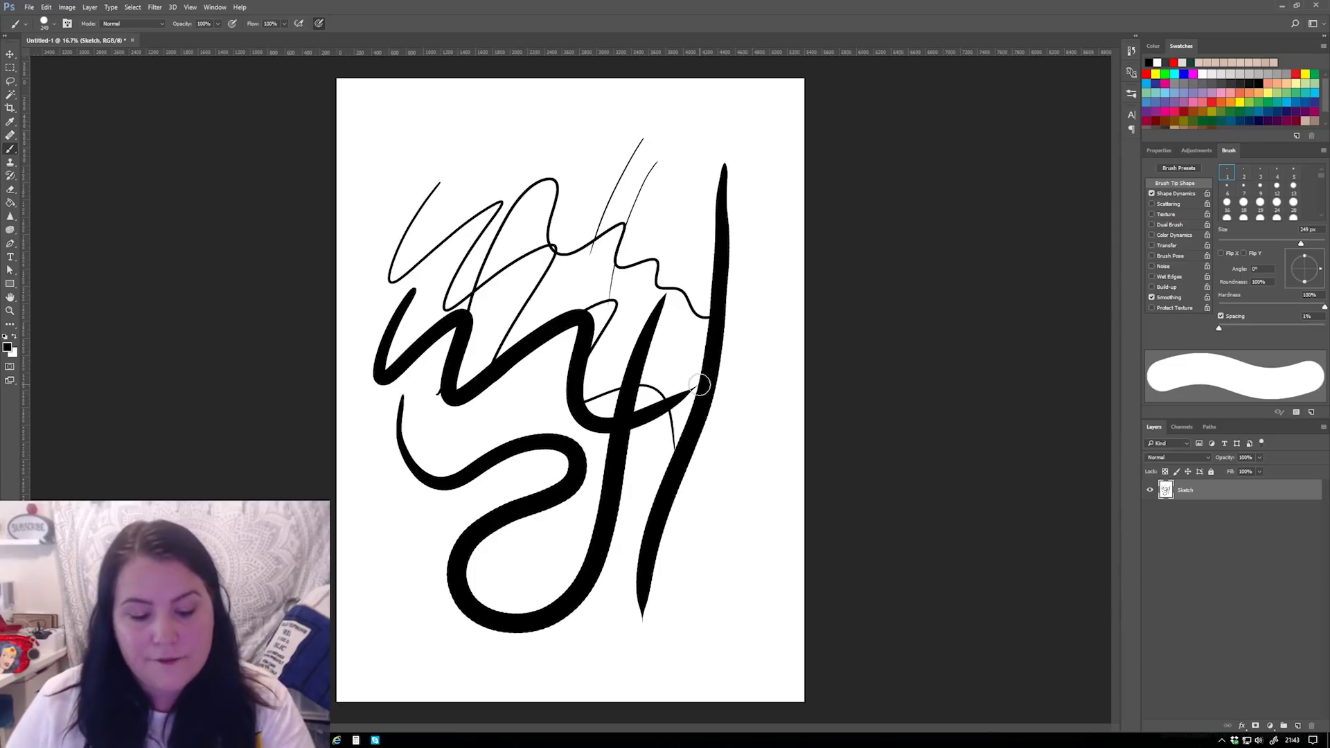
key("x")
mouse_move(392, 293)
left_mouse_down()
mouse_move(398, 389)
mouse_move(468, 346)
mouse_move(607, 301)
mouse_move(603, 446)
mouse_move(661, 473)
mouse_move(739, 406)
left_mouse_up()
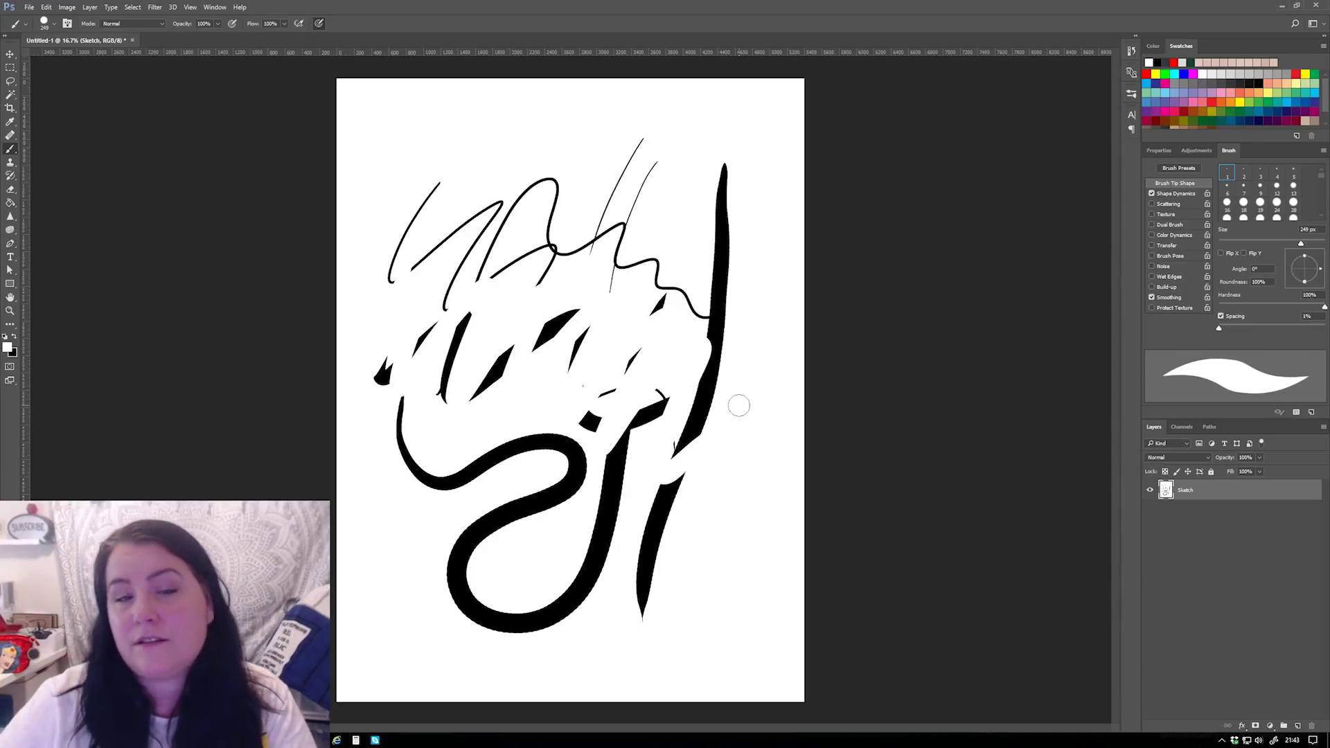
- Paint white strokes through the thin black lines in the upper drawing and the thick curves below them
left_click_drag(441, 182, 388, 281)
left_click_drag(502, 202, 443, 308)
mouse_move(513, 234)
left_mouse_down()
mouse_move(468, 473)
mouse_move(527, 478)
mouse_move(585, 447)
mouse_move(638, 465)
mouse_move(769, 344)
left_mouse_up()
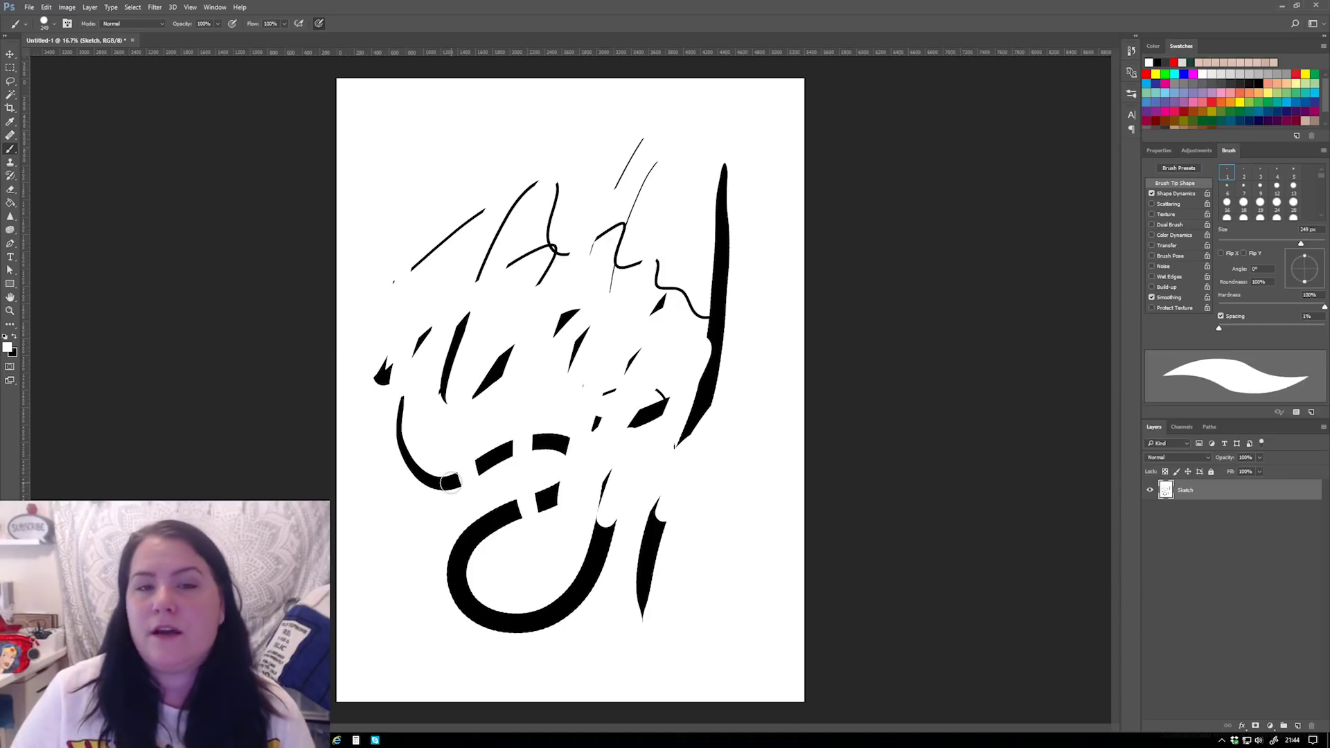
key("ctrl+alt+z")
key("ctrl+alt+z")
key("ctrl+alt+z")
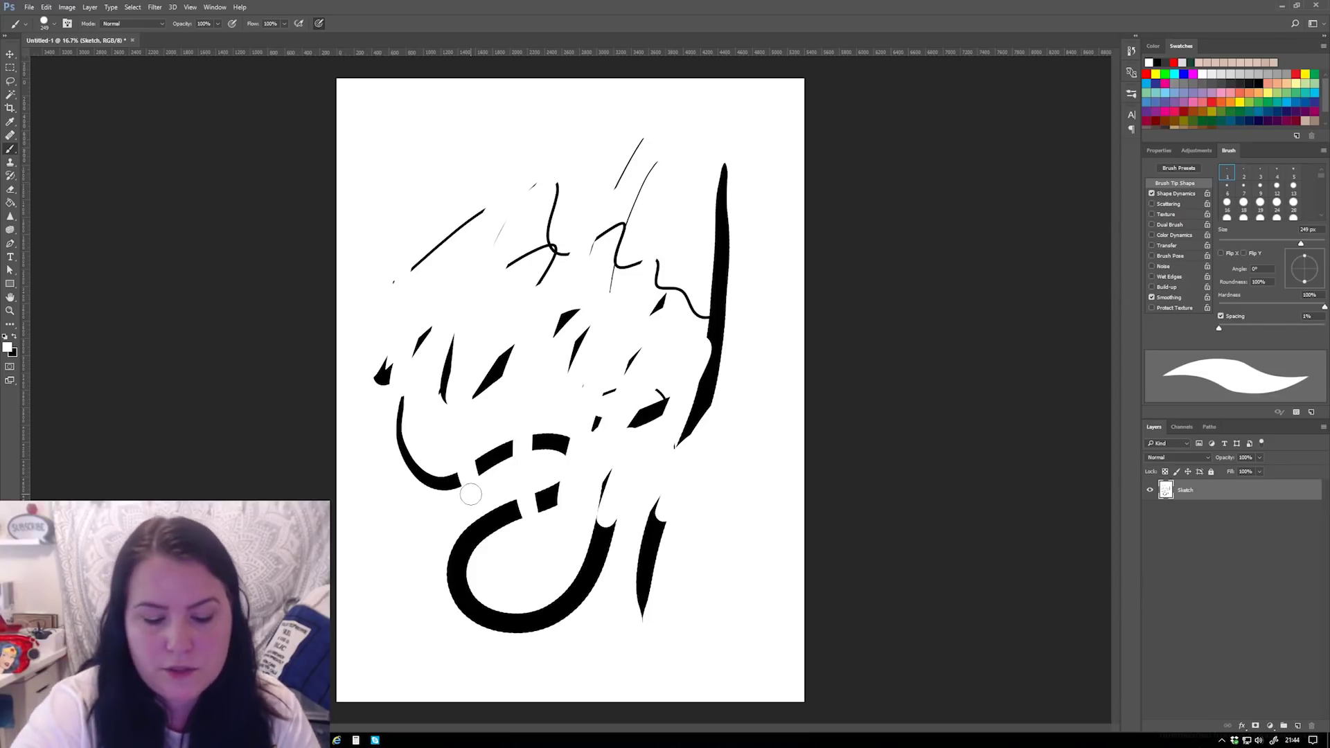
- Paint overlapping black and white strokes through the centre, swapping the foreground and background colours between them
mouse_move(548, 127)
left_mouse_down()
mouse_move(473, 236)
mouse_move(613, 549)
left_mouse_up()
mouse_move(554, 128)
left_mouse_down()
mouse_move(485, 266)
mouse_move(530, 166)
mouse_move(516, 232)
left_mouse_up()
key("x")
mouse_move(564, 176)
left_mouse_down()
mouse_move(558, 214)
mouse_move(564, 201)
mouse_move(585, 288)
mouse_move(645, 322)
left_mouse_up()
left_click_drag(676, 276, 674, 371)
key("x")
mouse_move(558, 163)
left_mouse_down()
mouse_move(537, 266)
mouse_move(589, 302)
mouse_move(665, 291)
left_mouse_up()
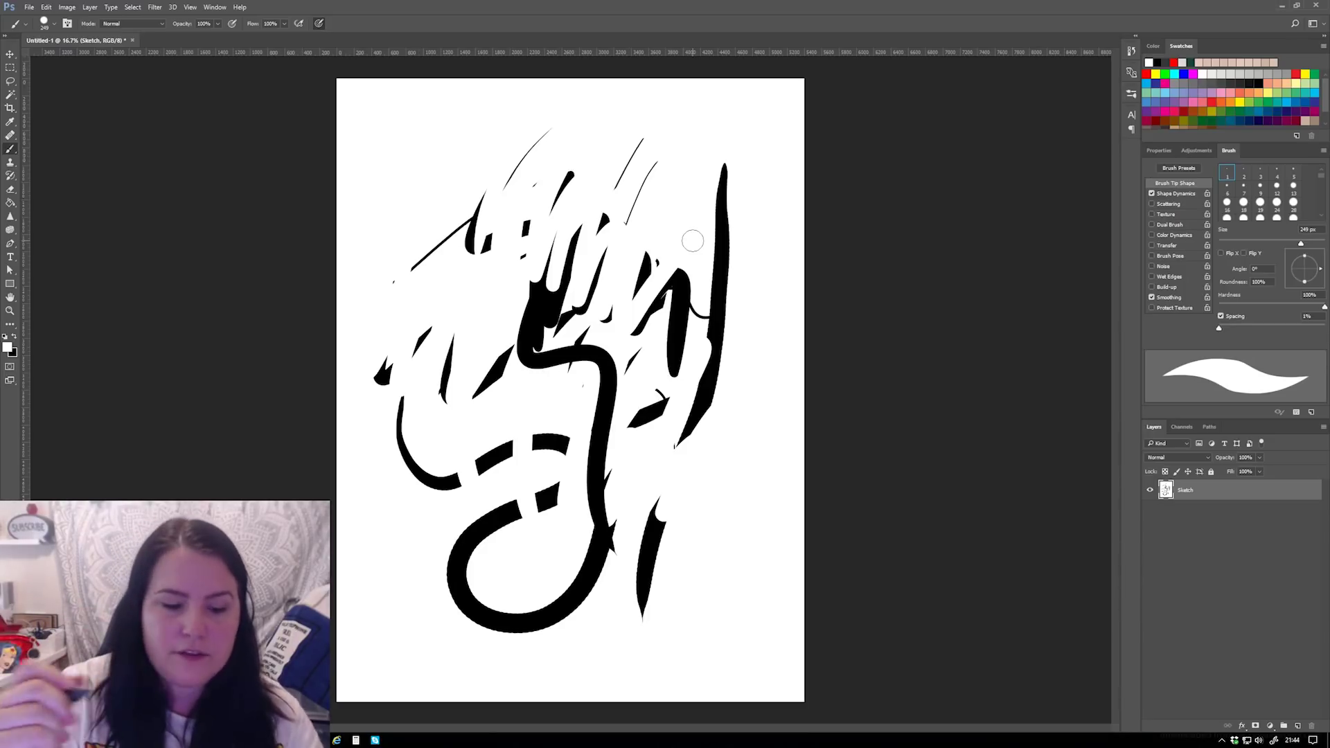
- Paint two more white strokes over the centre, then two black ones, and undo the last two strokes
mouse_move(487, 210)
left_mouse_down()
mouse_move(548, 217)
mouse_move(580, 265)
mouse_move(587, 361)
left_mouse_up()
mouse_move(593, 204)
left_mouse_down()
mouse_move(694, 326)
mouse_move(591, 352)
left_mouse_up()
key("x")
mouse_move(572, 197)
left_mouse_down()
mouse_move(588, 378)
mouse_move(574, 451)
left_mouse_up()
left_click_drag(505, 167, 648, 292)
key("ctrl+alt+z")
key("ctrl+alt+z")
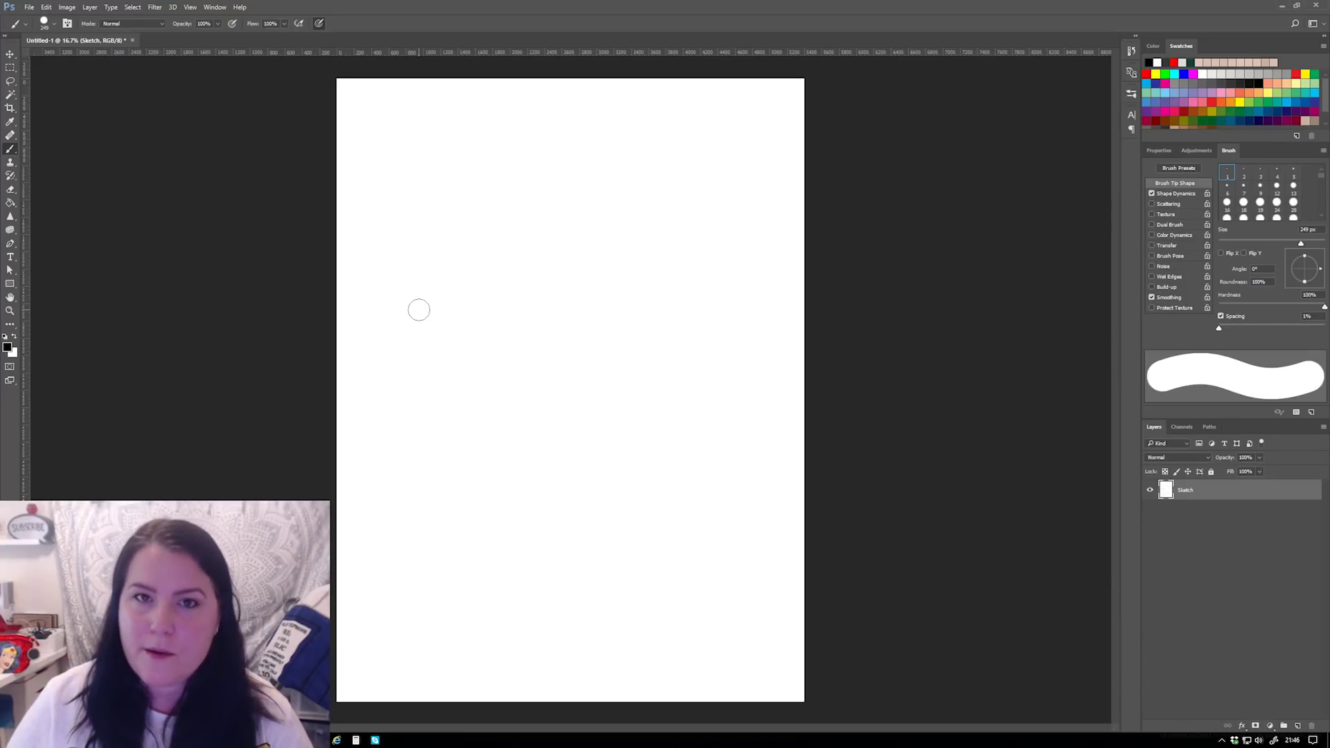
- Set the brush opacity to 50% and paint a large zigzag with three shorter strokes crossing it
left_click(217, 24)
left_click_drag(186, 34, 193, 35)
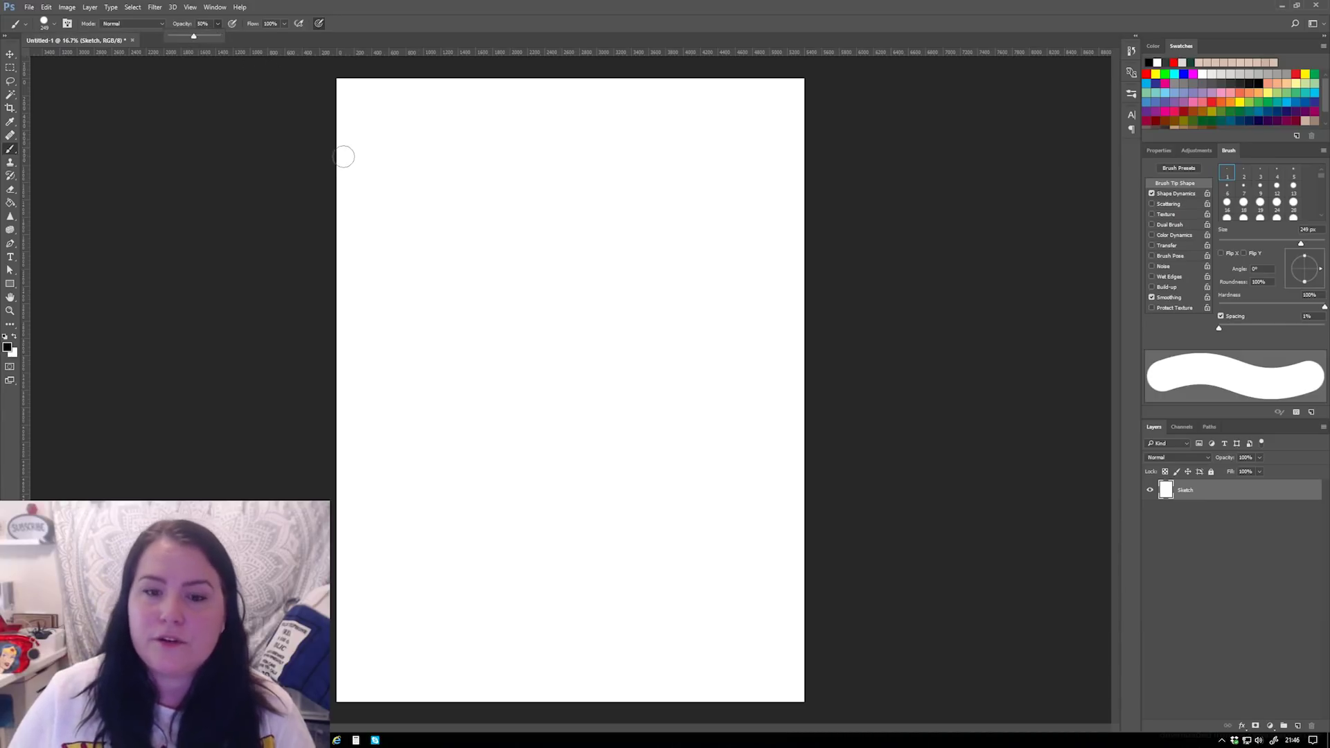
mouse_move(467, 166)
left_mouse_down()
mouse_move(475, 241)
mouse_move(552, 344)
mouse_move(669, 450)
left_mouse_up()
left_click_drag(643, 576, 651, 644)
left_click_drag(651, 118, 527, 493)
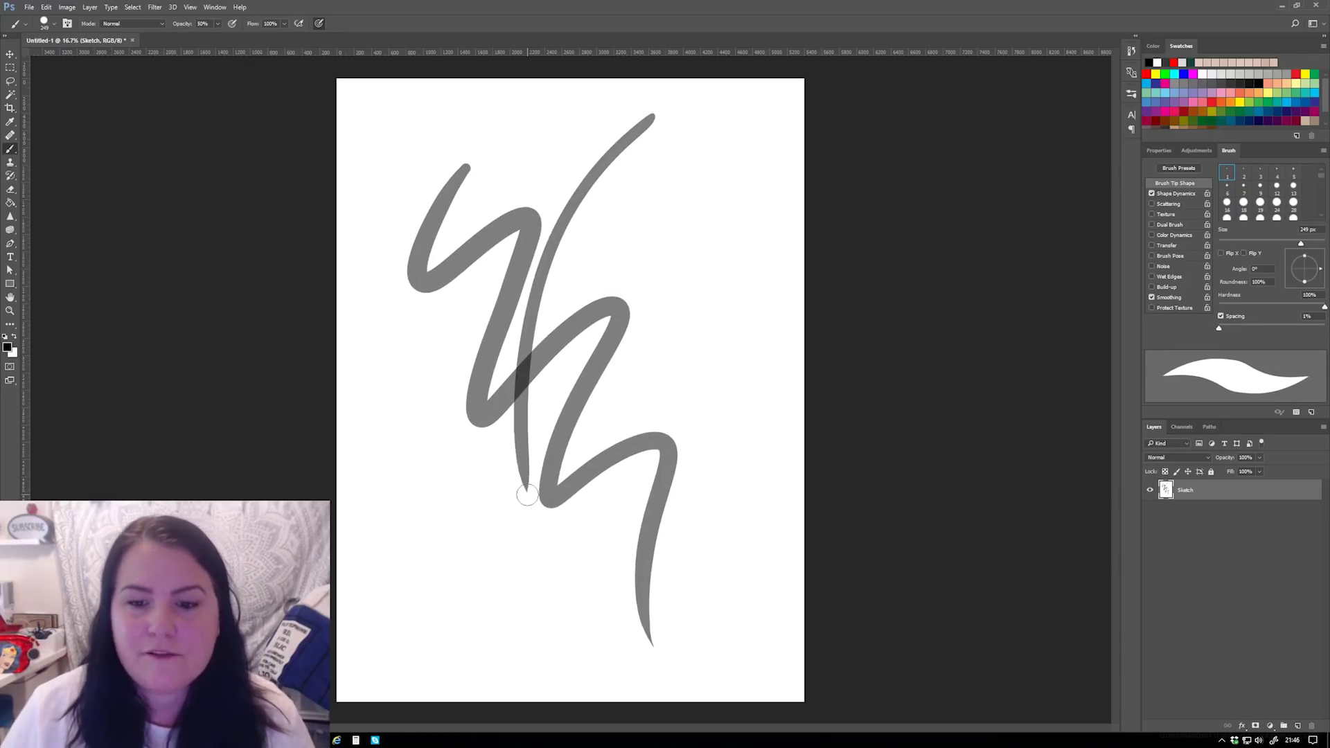
left_click_drag(607, 231, 549, 407)
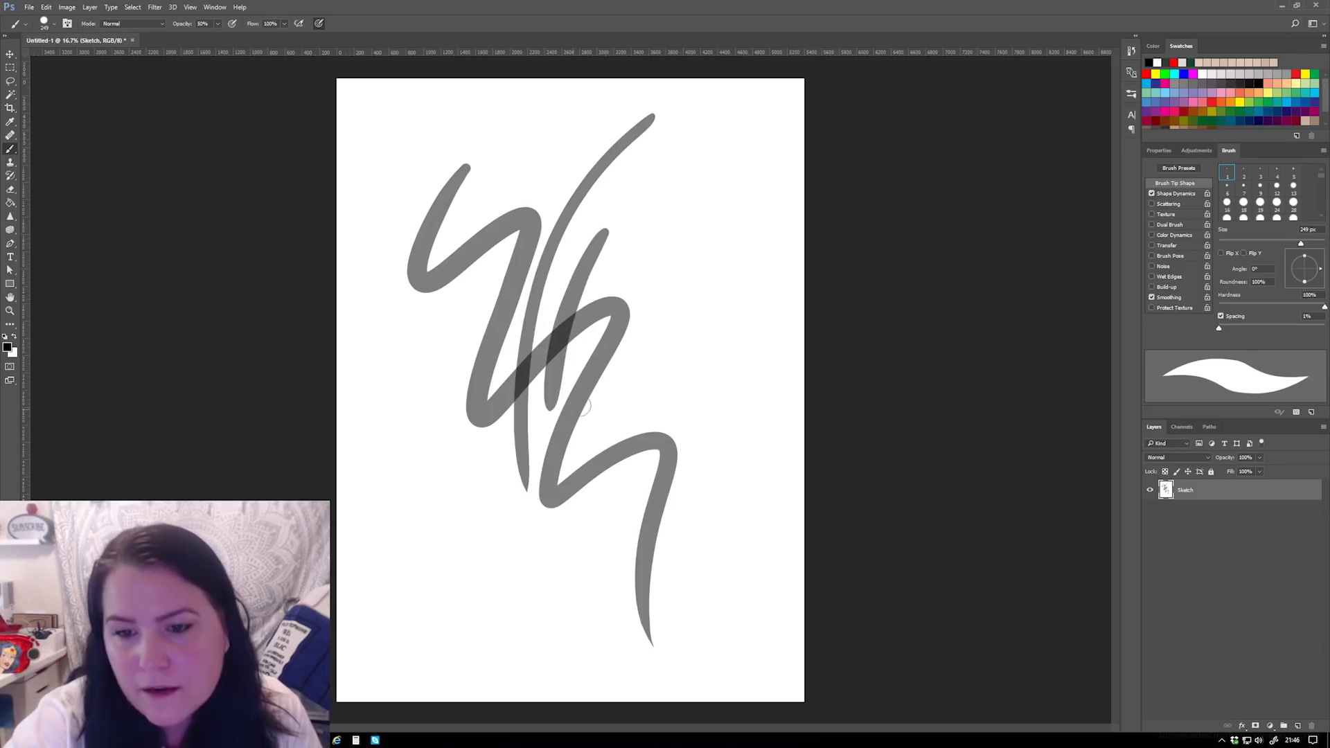
left_click_drag(639, 246, 587, 349)
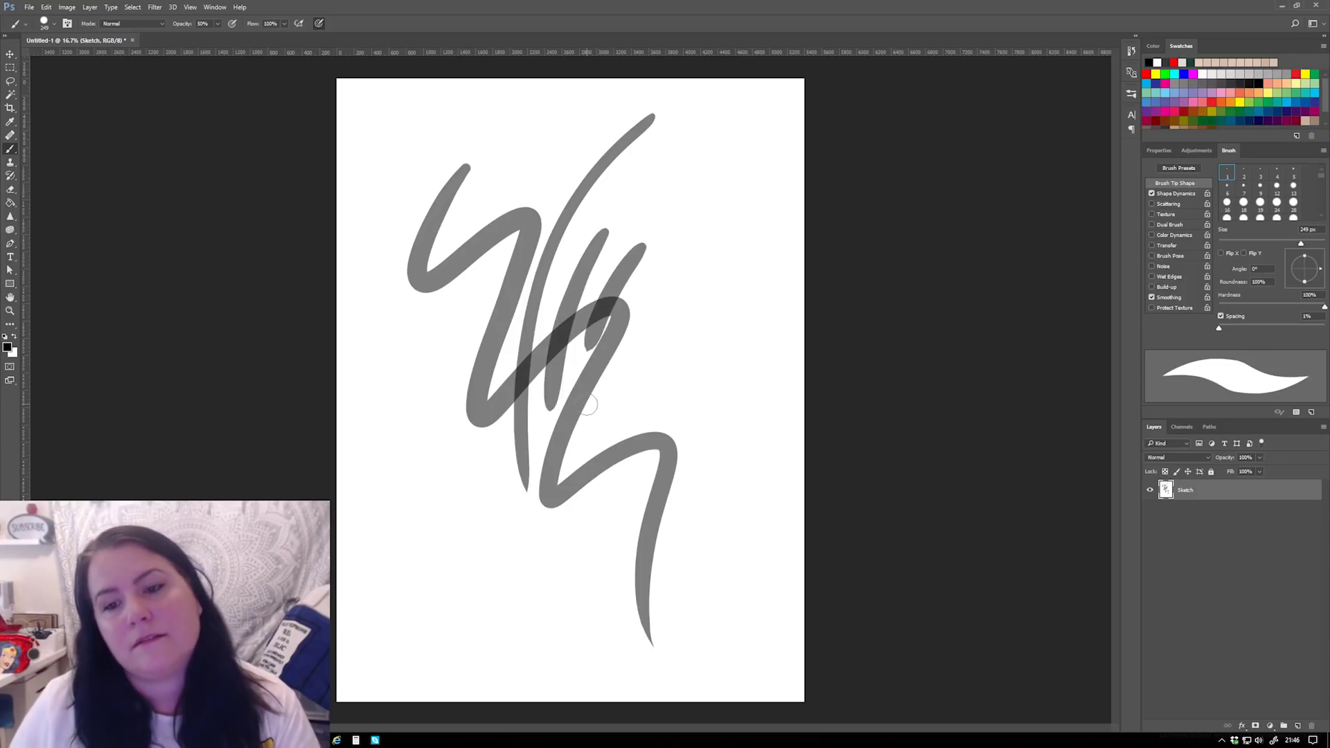
- Layer five more long semi-transparent strokes over the zigzag to build up darker overlaps
mouse_move(511, 137)
left_mouse_down()
mouse_move(439, 505)
mouse_move(530, 539)
left_mouse_up()
mouse_move(720, 146)
left_mouse_down()
mouse_move(609, 298)
mouse_move(478, 540)
mouse_move(564, 367)
left_mouse_up()
mouse_move(634, 273)
left_mouse_down()
mouse_move(664, 324)
mouse_move(499, 641)
left_mouse_up()
mouse_move(681, 138)
left_mouse_down()
mouse_move(648, 235)
mouse_move(610, 582)
mouse_move(682, 184)
mouse_move(627, 540)
left_mouse_up()
mouse_move(704, 109)
left_mouse_down()
mouse_move(684, 267)
mouse_move(683, 555)
mouse_move(716, 380)
mouse_move(717, 416)
left_mouse_up()
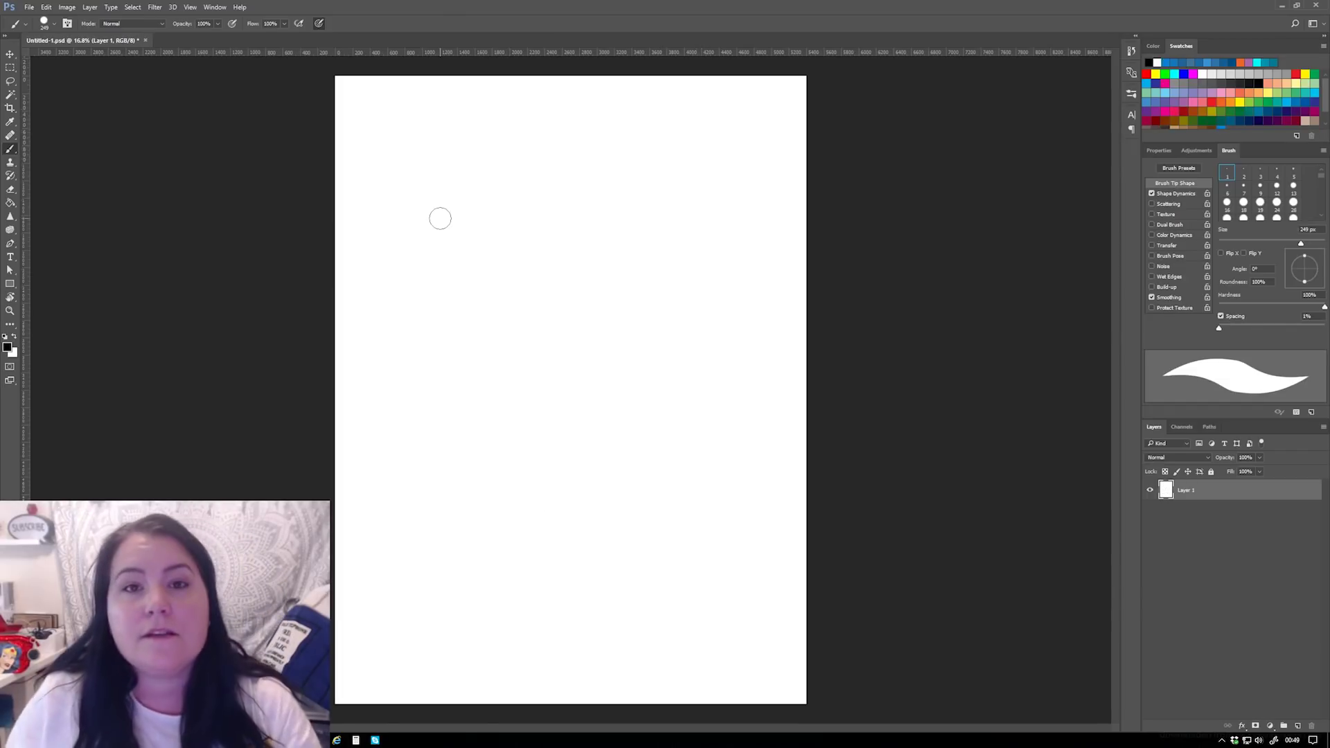
- Turn on pen pressure for brush opacity and paint four curved black strokes on Layer 1 with varying pressure
left_click(232, 24)
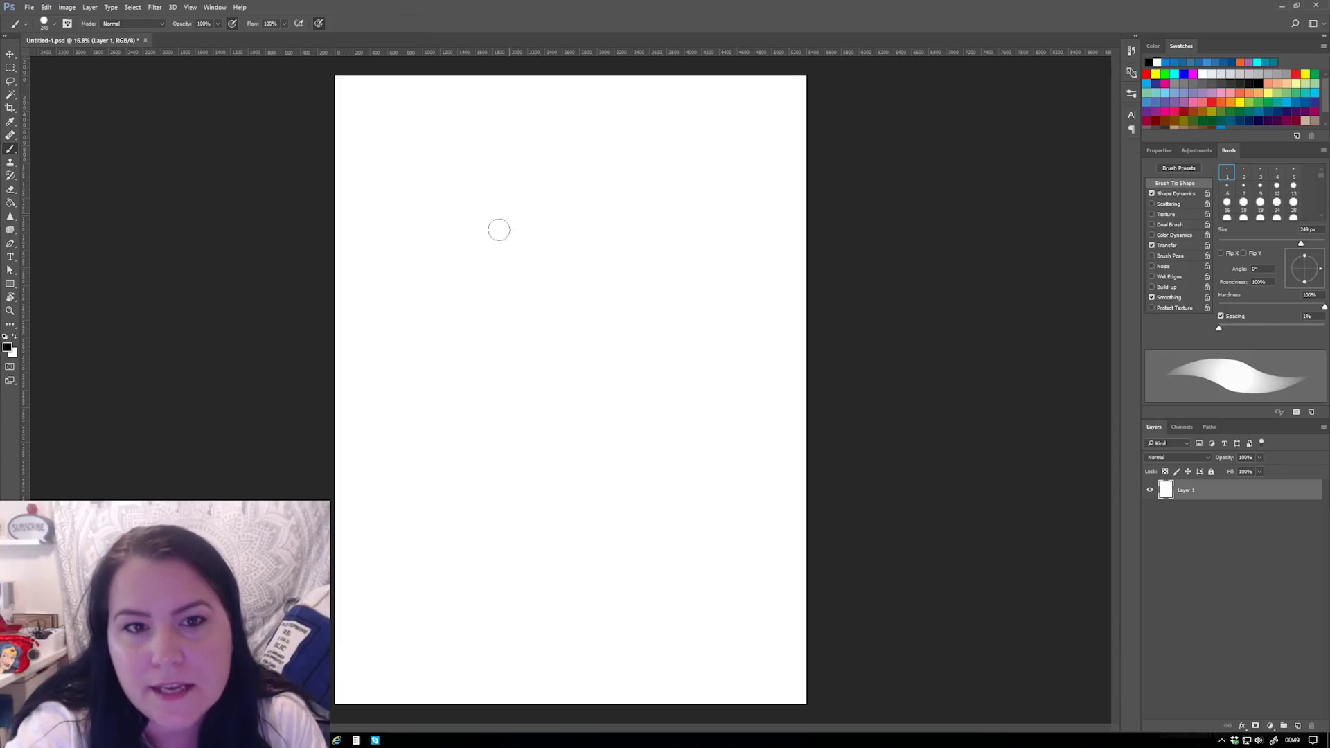
left_click_drag(516, 204, 470, 298)
mouse_move(578, 185)
left_mouse_down()
mouse_move(535, 238)
mouse_move(540, 388)
mouse_move(659, 368)
mouse_move(644, 454)
left_mouse_up()
mouse_move(702, 178)
left_mouse_down()
mouse_move(736, 332)
mouse_move(413, 531)
mouse_move(584, 575)
left_mouse_up()
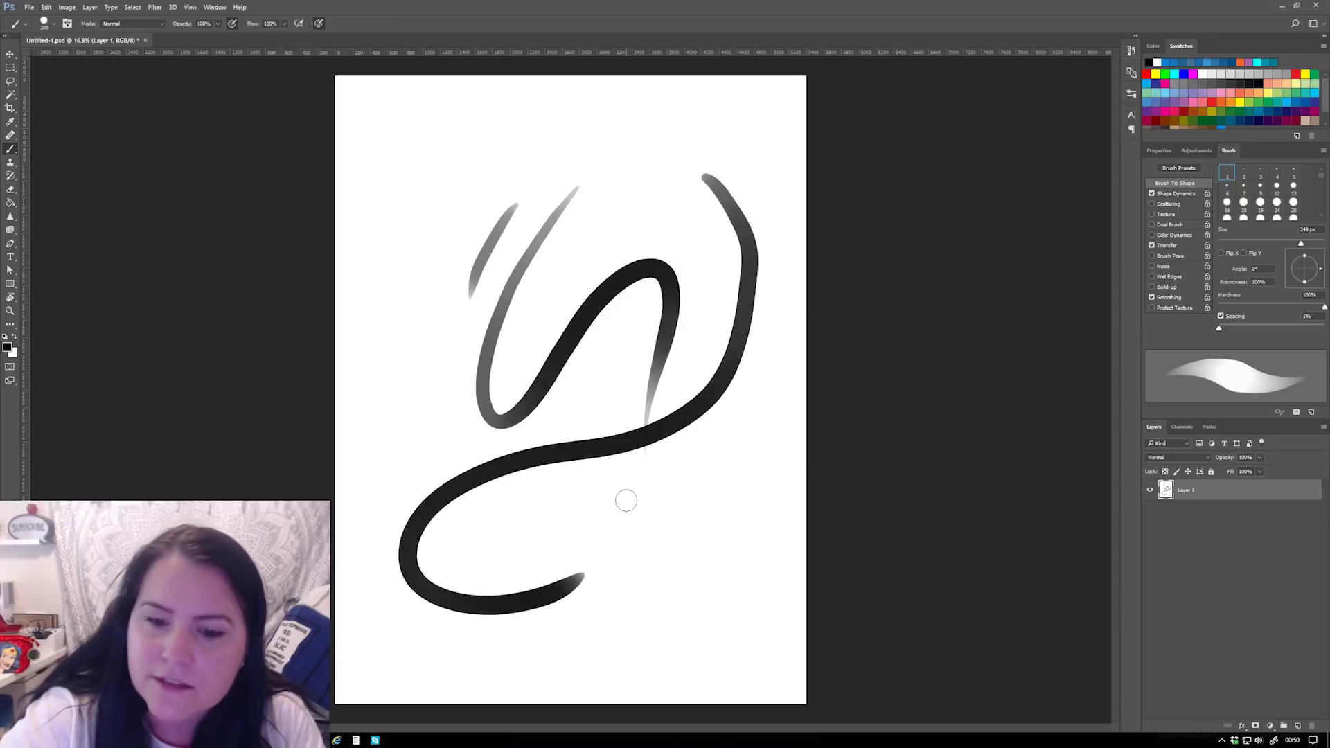
mouse_move(459, 142)
left_mouse_down()
mouse_move(468, 308)
mouse_move(629, 543)
mouse_move(668, 554)
left_mouse_up()
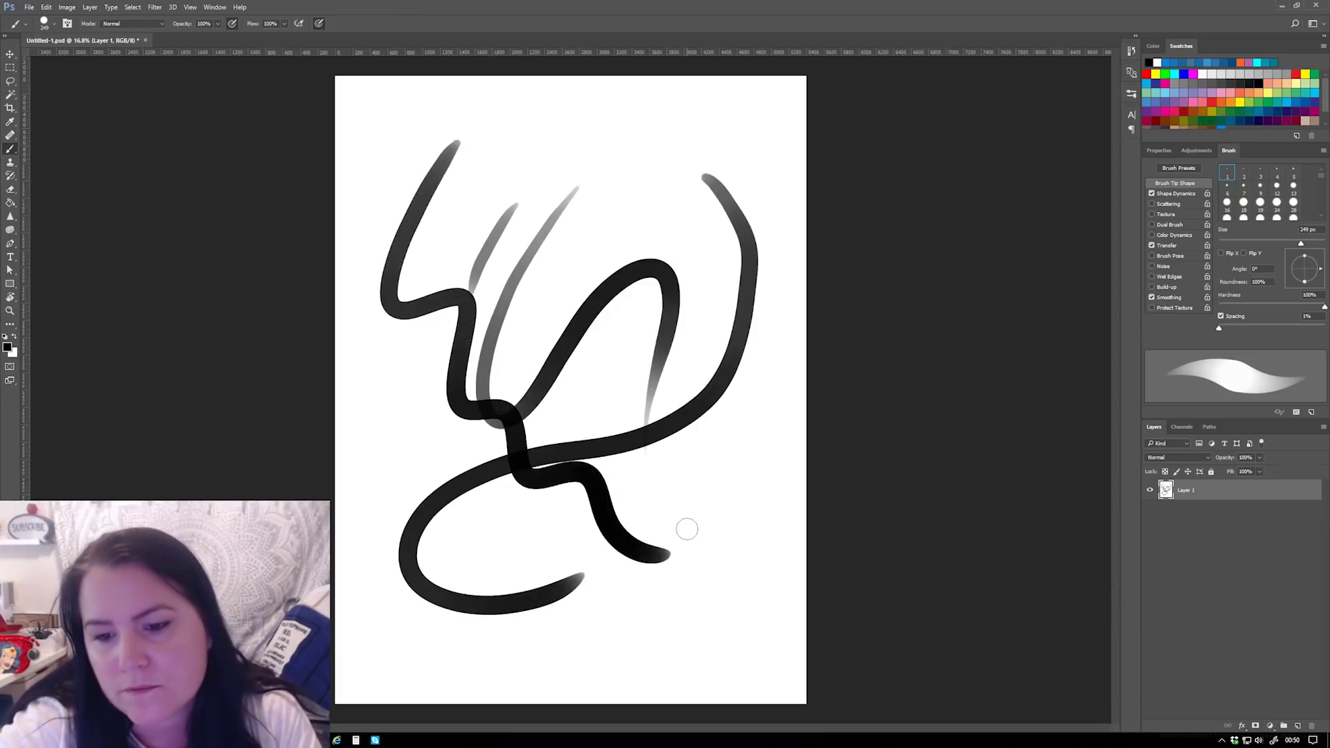
- Paint heavy and light pressure strokes across the page, including a faint cross-hatched patch near the upper right corner
mouse_move(619, 169)
left_mouse_down()
mouse_move(506, 336)
mouse_move(443, 610)
left_mouse_up()
mouse_move(670, 165)
left_mouse_down()
mouse_move(599, 424)
mouse_move(641, 258)
left_mouse_up()
mouse_move(679, 195)
left_mouse_down()
mouse_move(725, 109)
mouse_move(740, 122)
left_mouse_up()
mouse_move(706, 174)
left_mouse_down()
mouse_move(745, 122)
mouse_move(701, 139)
mouse_move(747, 172)
left_mouse_up()
left_click_drag(686, 103, 752, 181)
mouse_move(709, 108)
left_mouse_down()
mouse_move(755, 151)
mouse_move(738, 103)
mouse_move(708, 188)
left_mouse_up()
mouse_move(661, 116)
left_mouse_down()
mouse_move(728, 303)
mouse_move(722, 430)
left_mouse_up()
left_click_drag(742, 378, 712, 577)
mouse_move(771, 250)
left_mouse_down()
mouse_move(778, 393)
mouse_move(702, 518)
mouse_move(459, 525)
mouse_move(745, 588)
left_mouse_up()
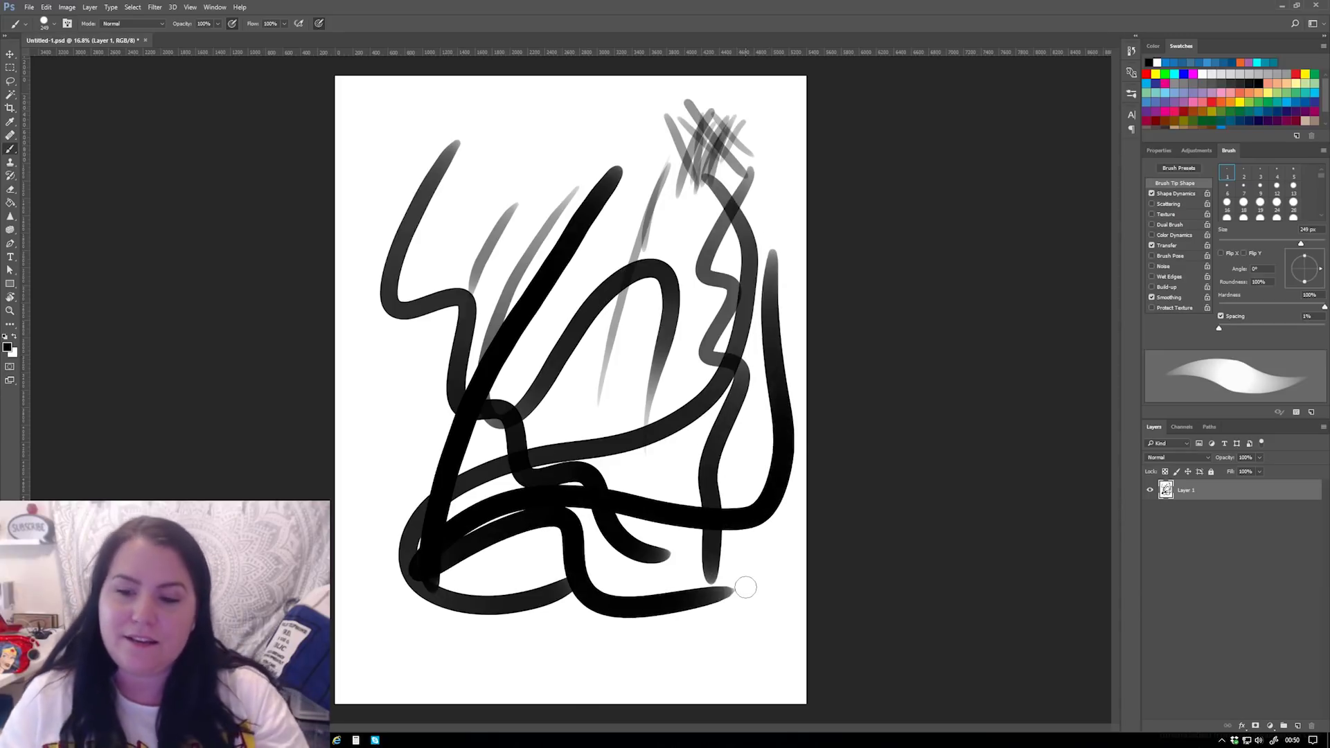
mouse_move(404, 131)
left_mouse_down()
mouse_move(357, 435)
mouse_move(419, 489)
mouse_move(377, 638)
left_mouse_up()
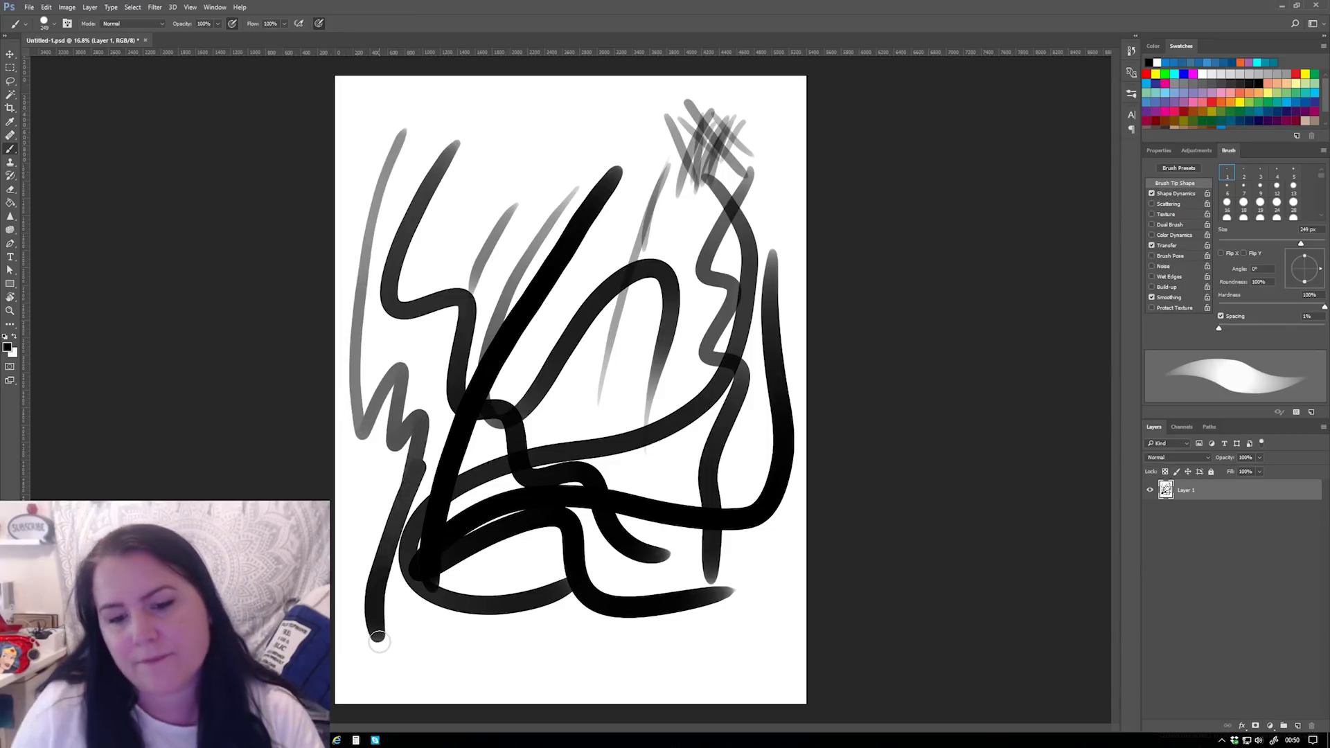
- Fill Layer 1 with the white background colour and paint two large black zigzags
key("ctrl+BackSpace")
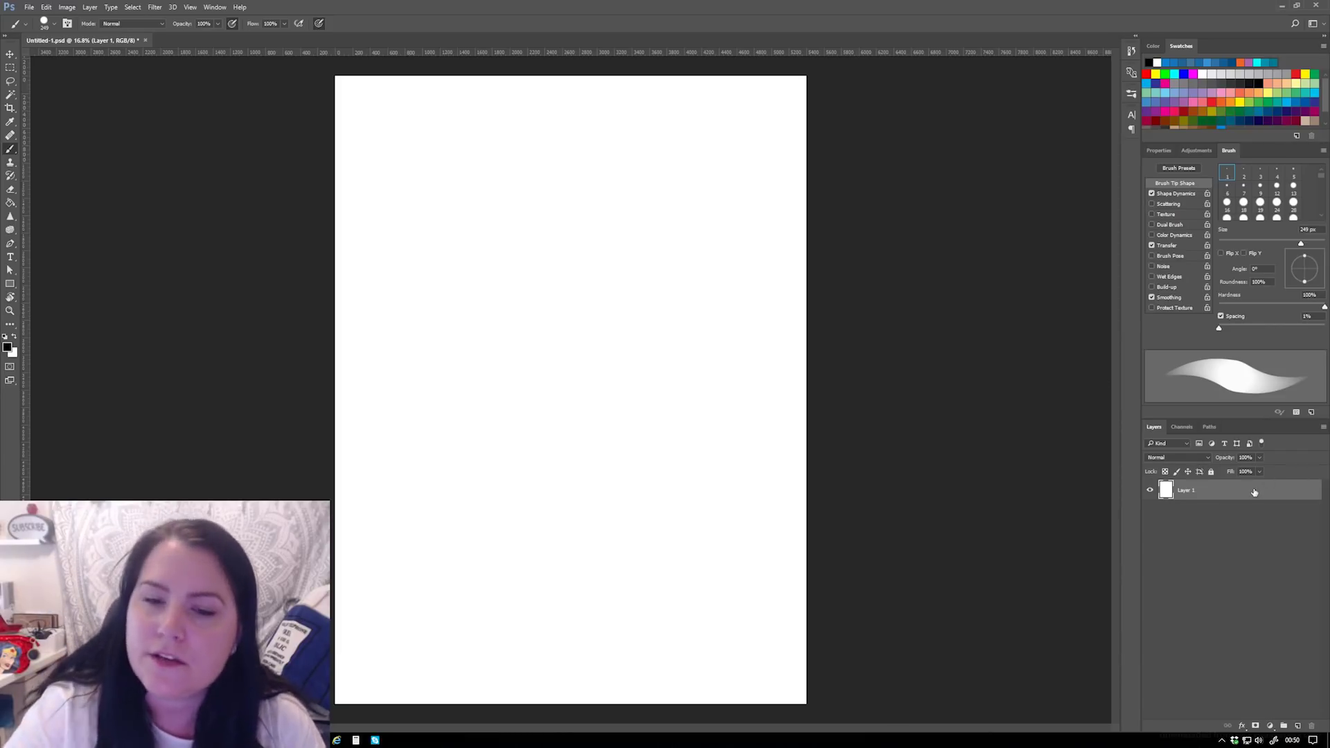
mouse_move(463, 161)
left_mouse_down()
mouse_move(499, 333)
mouse_move(713, 430)
left_mouse_up()
mouse_move(424, 323)
left_mouse_down()
mouse_move(491, 456)
mouse_move(612, 535)
mouse_move(776, 576)
left_mouse_up()
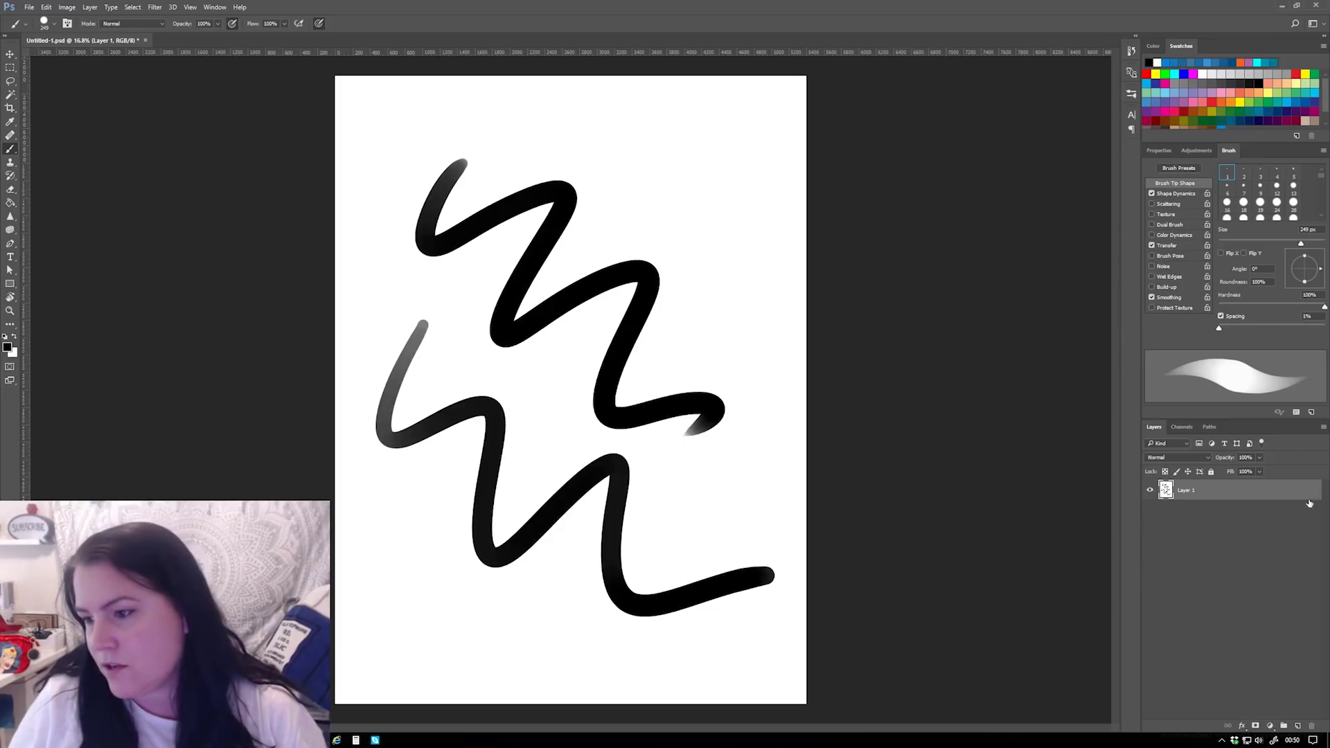
- Lower Layer 1's opacity to 50% and restore it to 100%
left_click_drag(1260, 468, 1236, 473)
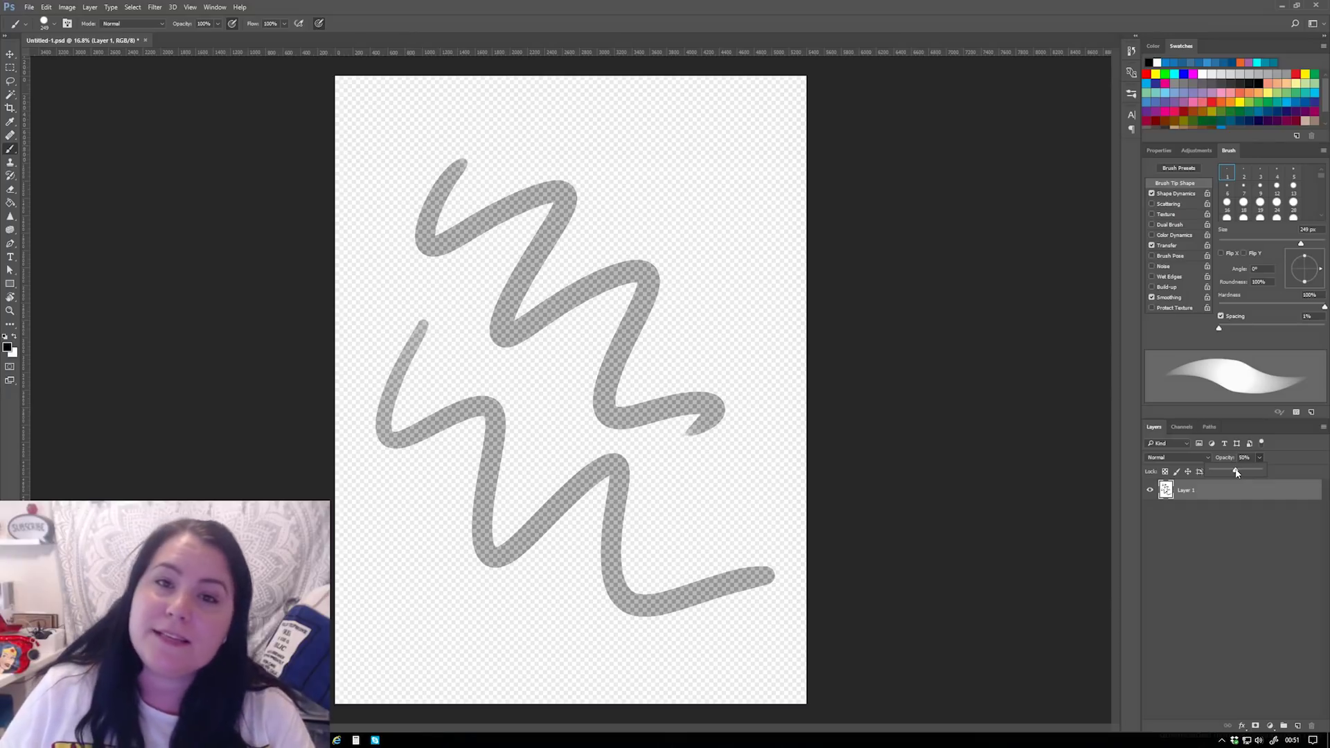
left_click_drag(1237, 474, 1261, 473)
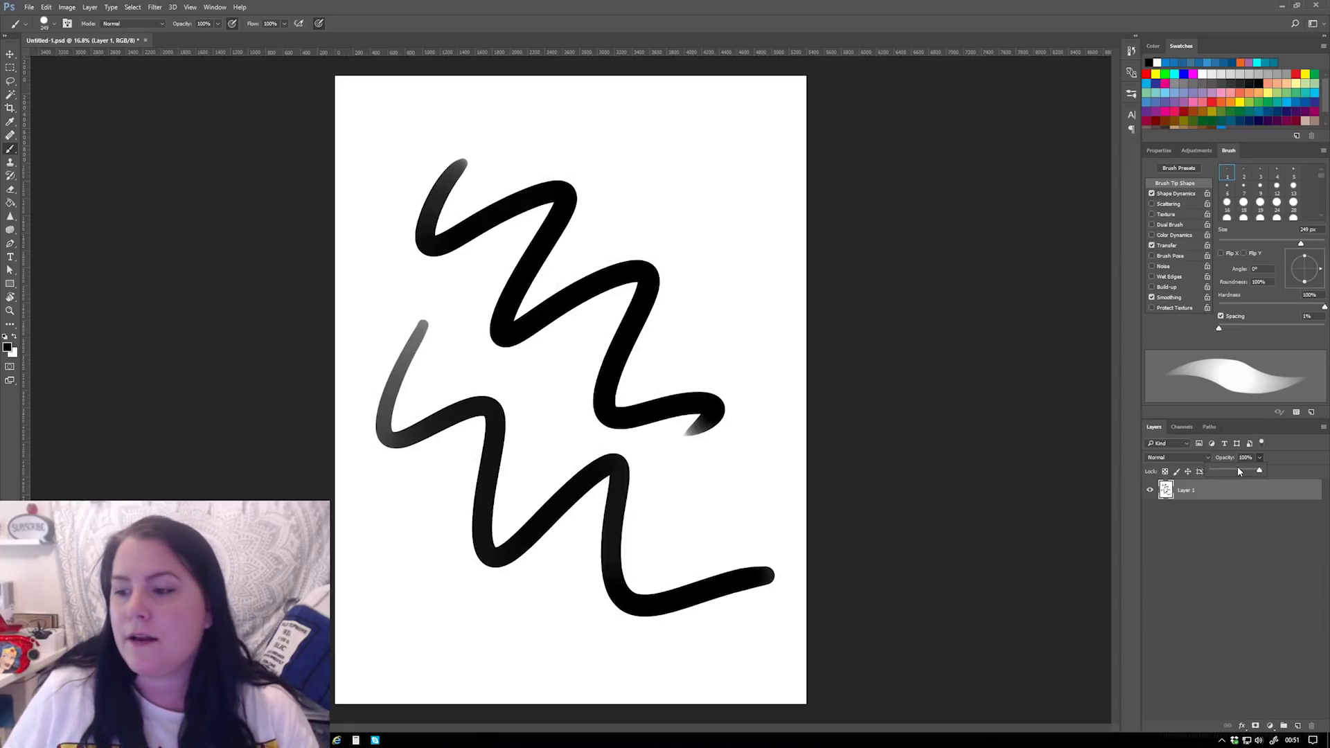
left_click_drag(1223, 472, 1267, 473)
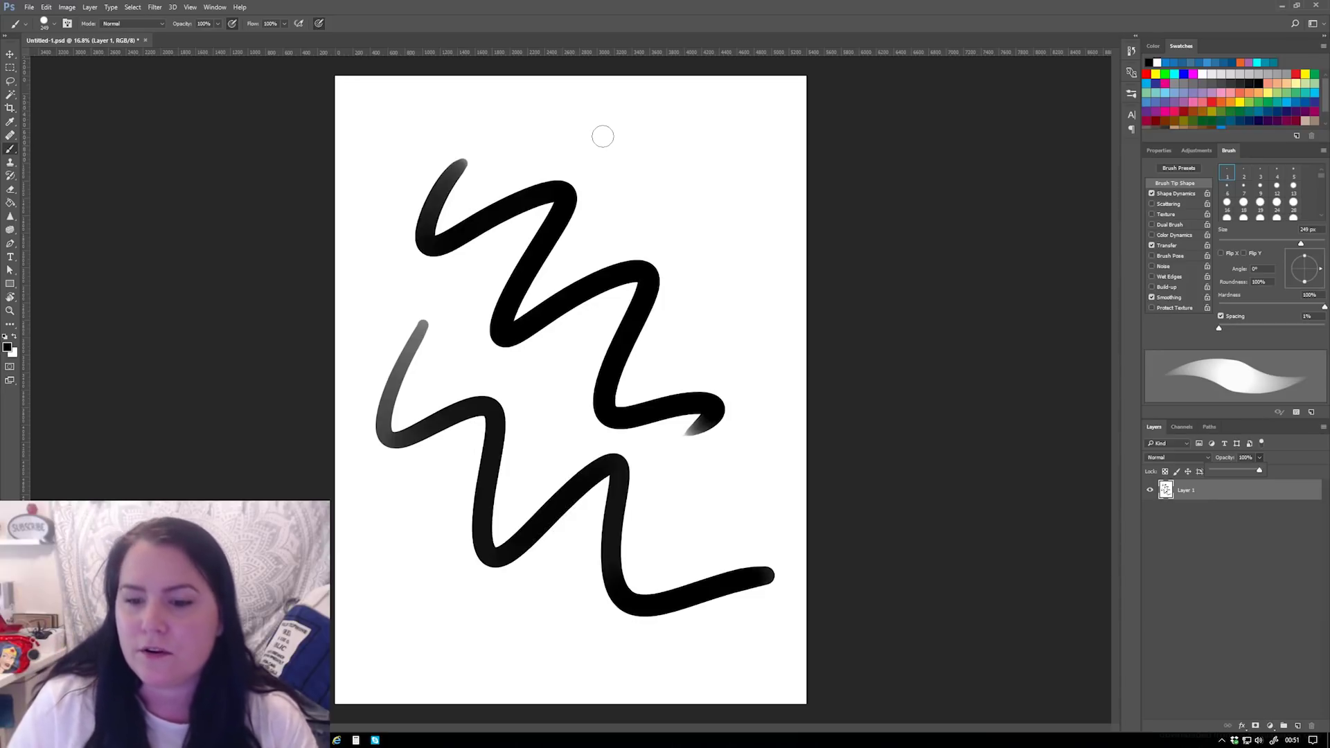
- Paint a wavy stroke beside the zigzags, set the brush opacity to 31%, and paint two fainter wavy strokes
mouse_move(617, 131)
left_mouse_down()
mouse_move(702, 250)
mouse_move(768, 490)
left_mouse_up()
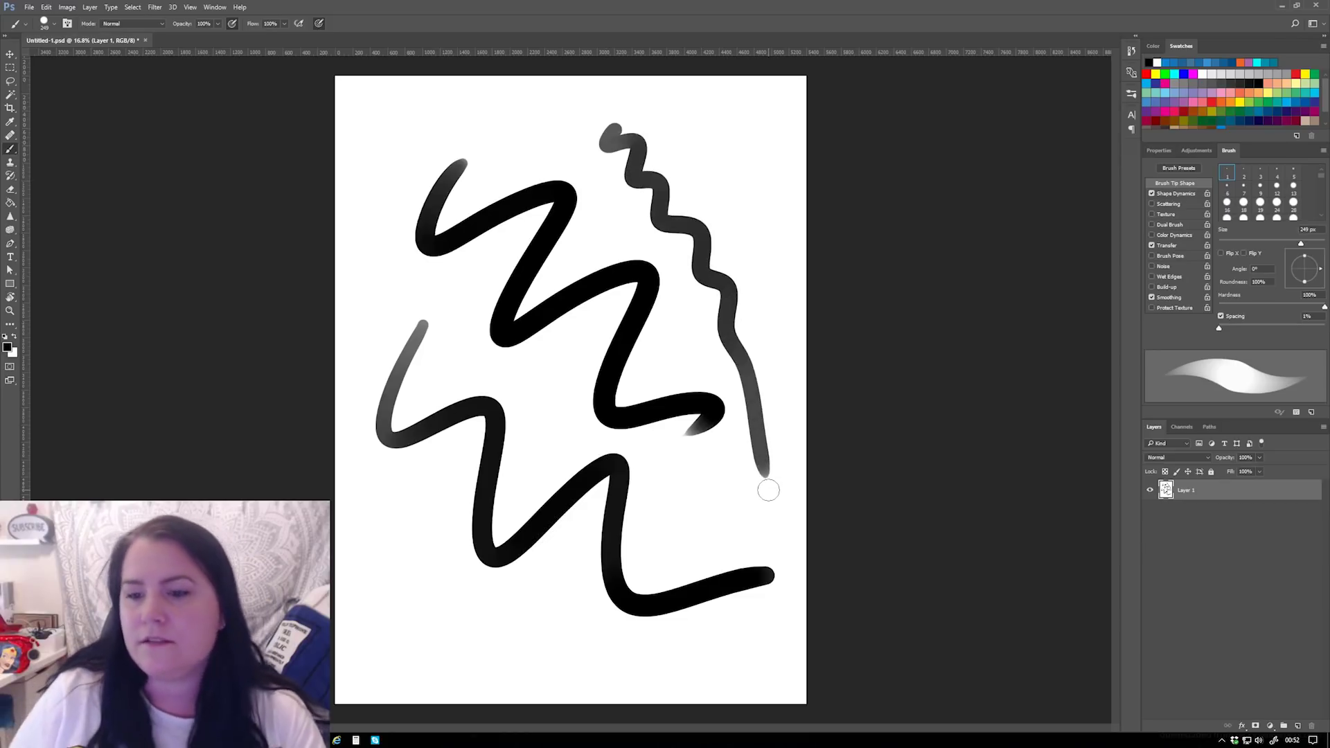
left_click(217, 24)
left_click(184, 36)
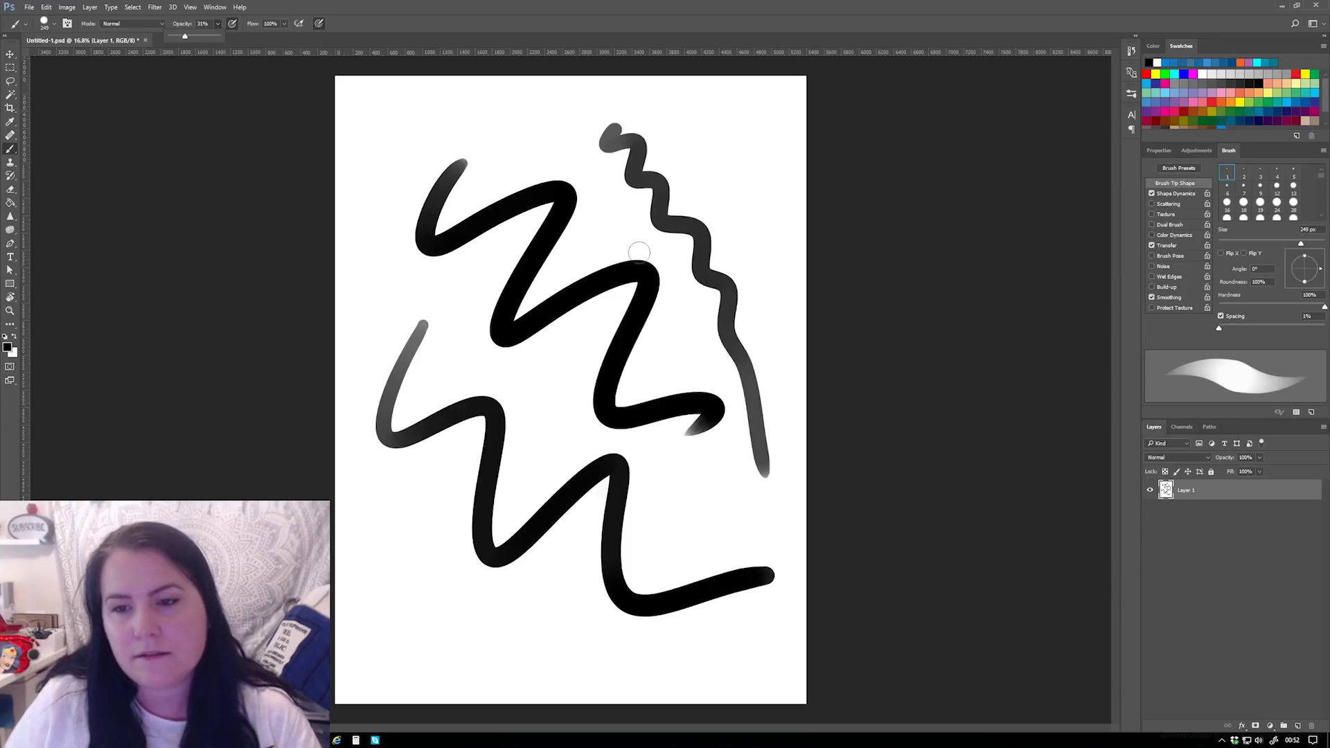
left_click(679, 111)
mouse_move(686, 123)
left_mouse_down()
mouse_move(702, 184)
mouse_move(743, 232)
mouse_move(772, 309)
mouse_move(778, 424)
left_mouse_up()
left_click_drag(731, 128, 791, 261)
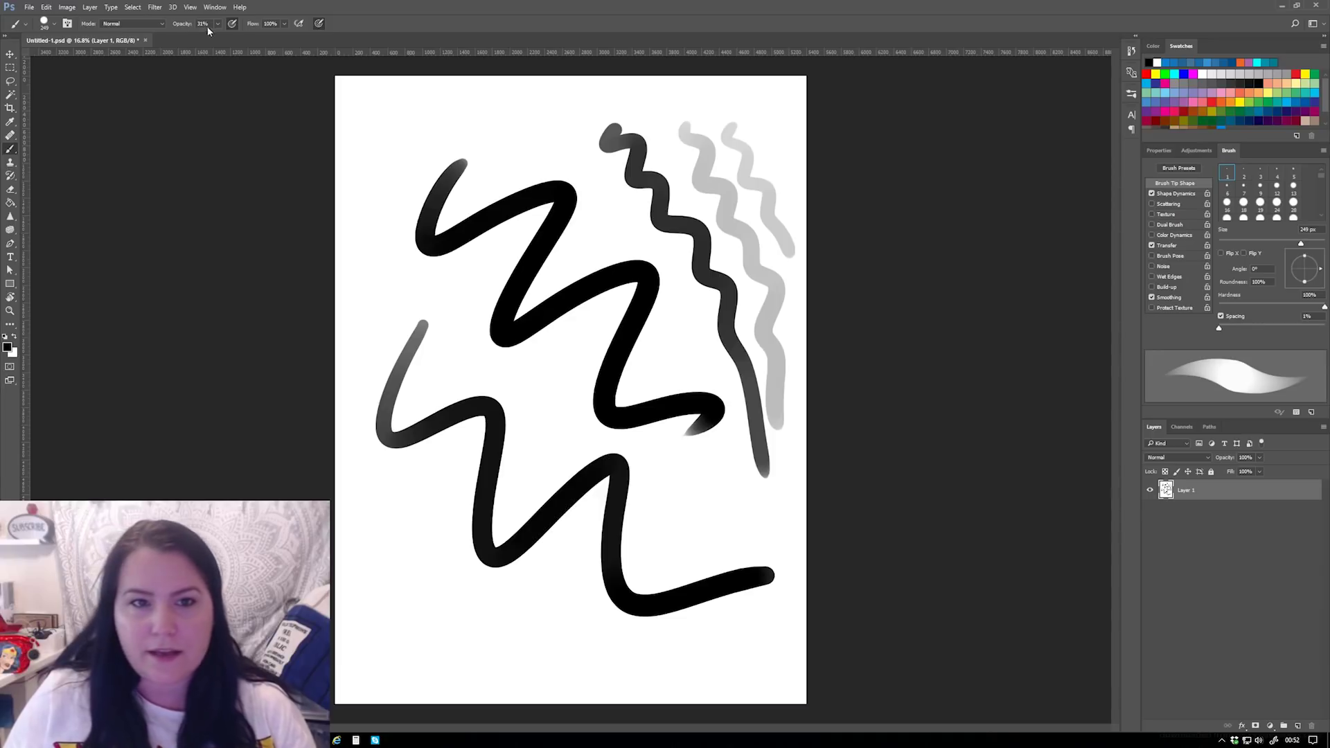
- Restore the brush opacity to 100% and paint another long stroke down the page
left_click_drag(217, 36, 266, 40)
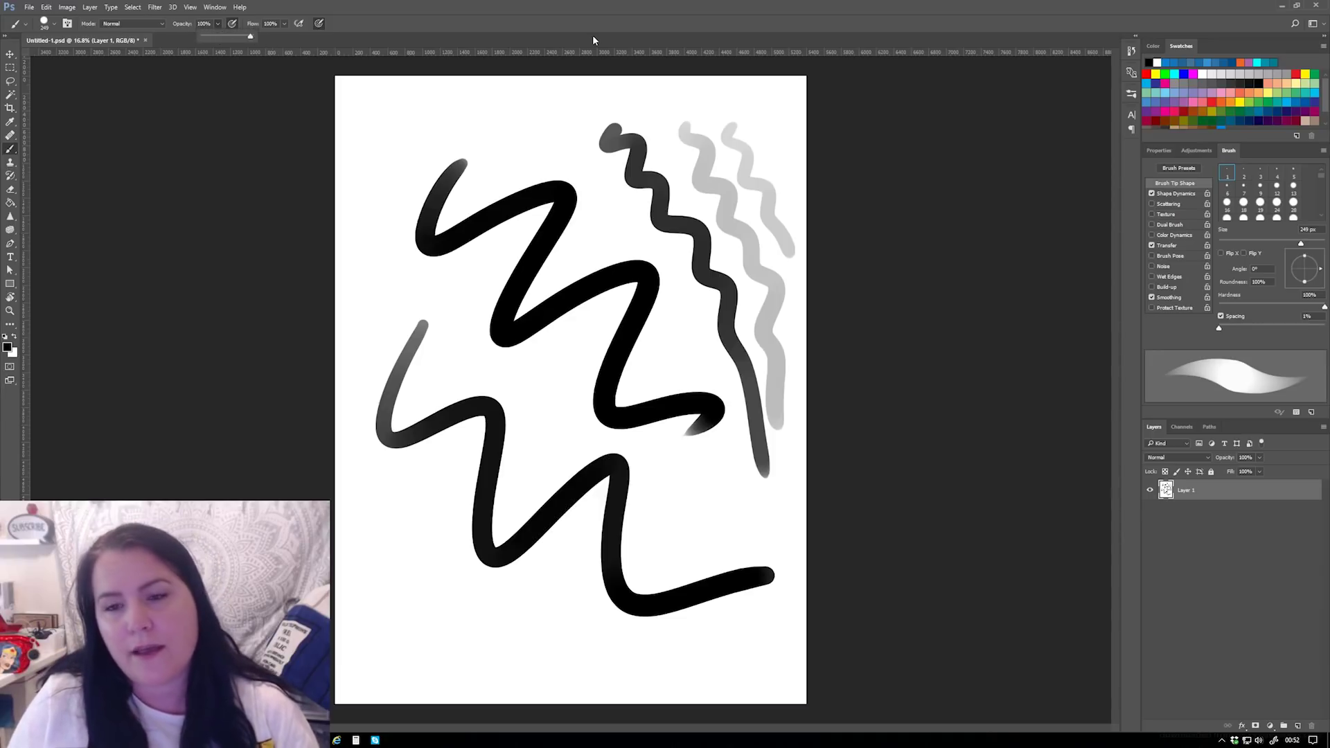
mouse_move(585, 156)
left_mouse_down()
mouse_move(632, 199)
mouse_move(676, 275)
mouse_move(699, 535)
left_mouse_up()
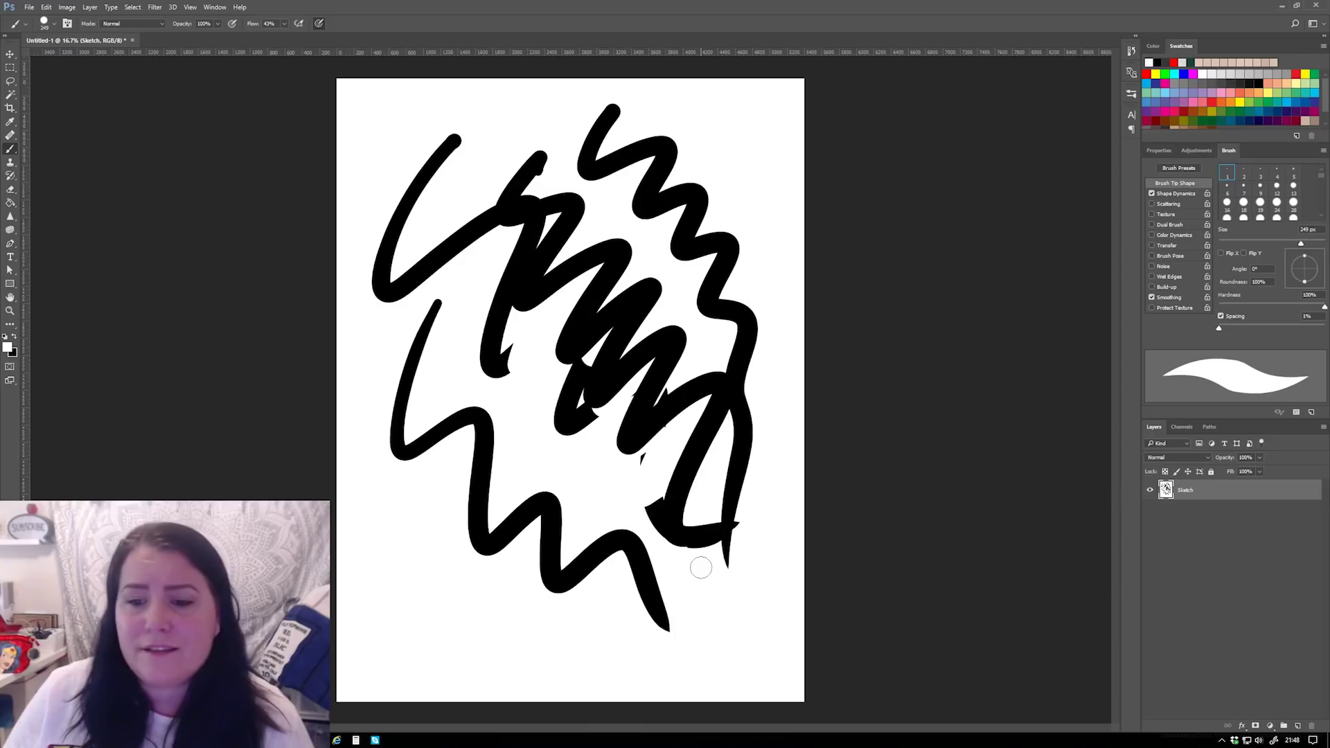
- Swap black to the foreground, open its colour picker and try red shades, ending on bright red fa0707
key("x")
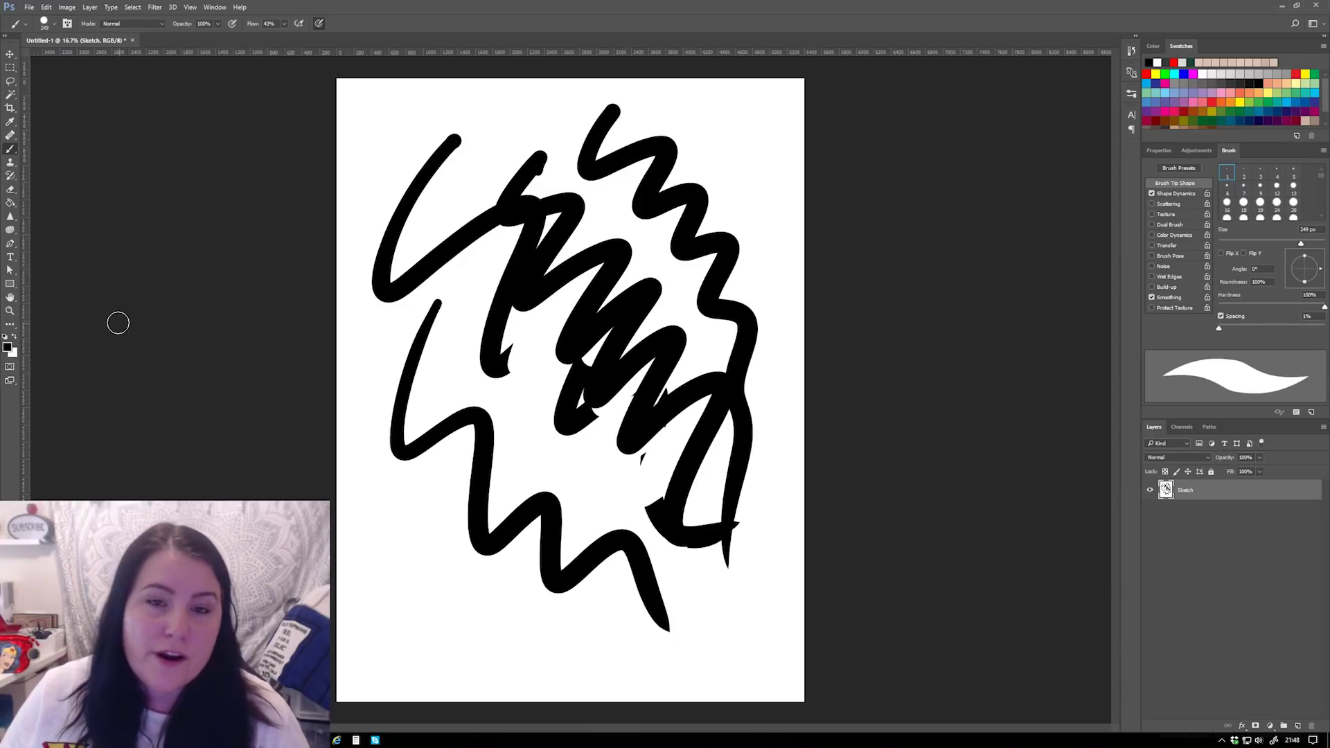
left_click(7, 348)
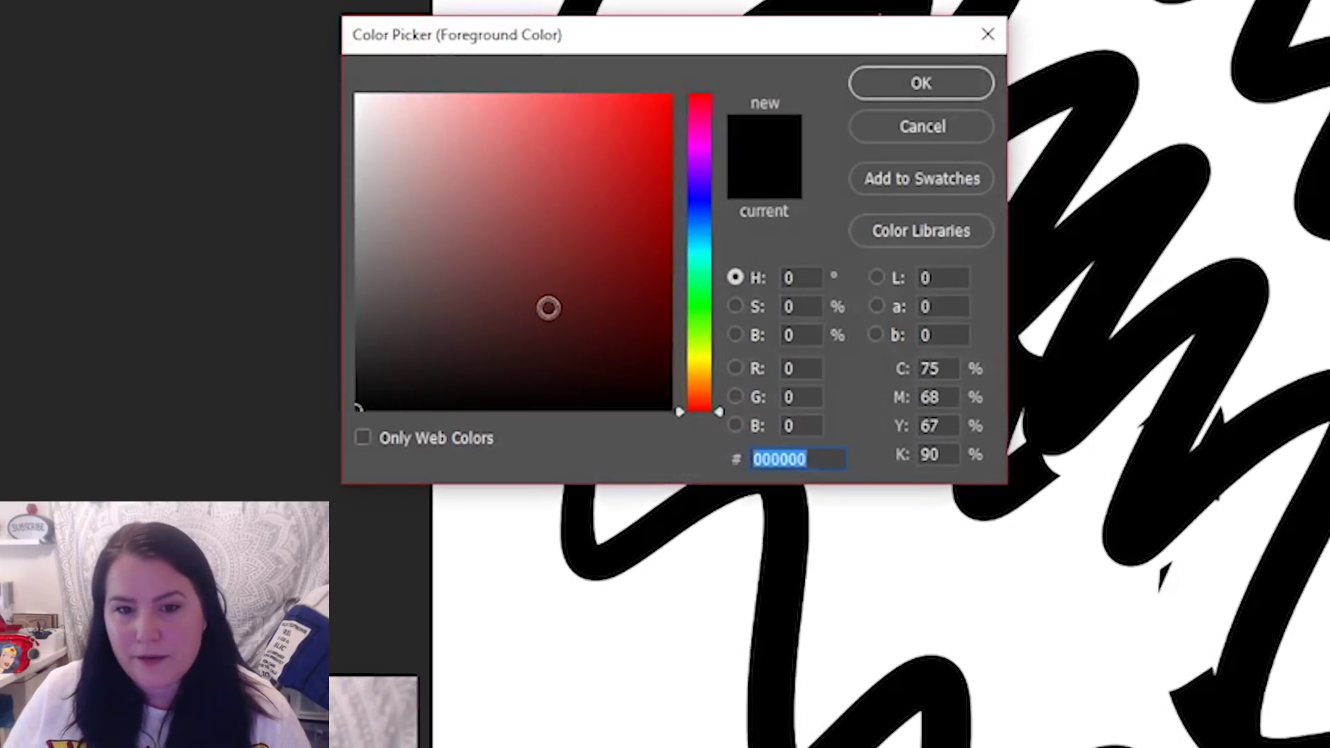
mouse_move(497, 272)
left_mouse_down()
mouse_move(594, 237)
mouse_move(644, 158)
left_mouse_up()
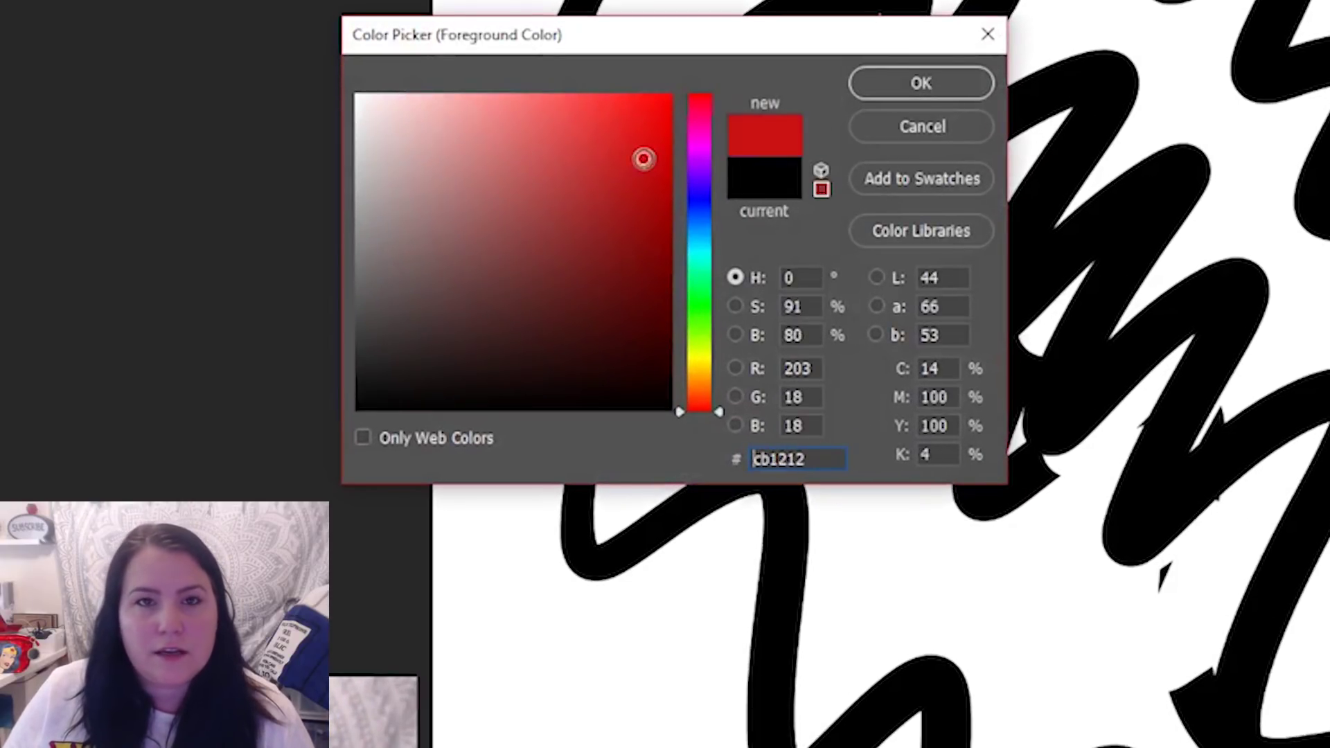
left_click(666, 280)
left_click(628, 172)
left_click(663, 101)
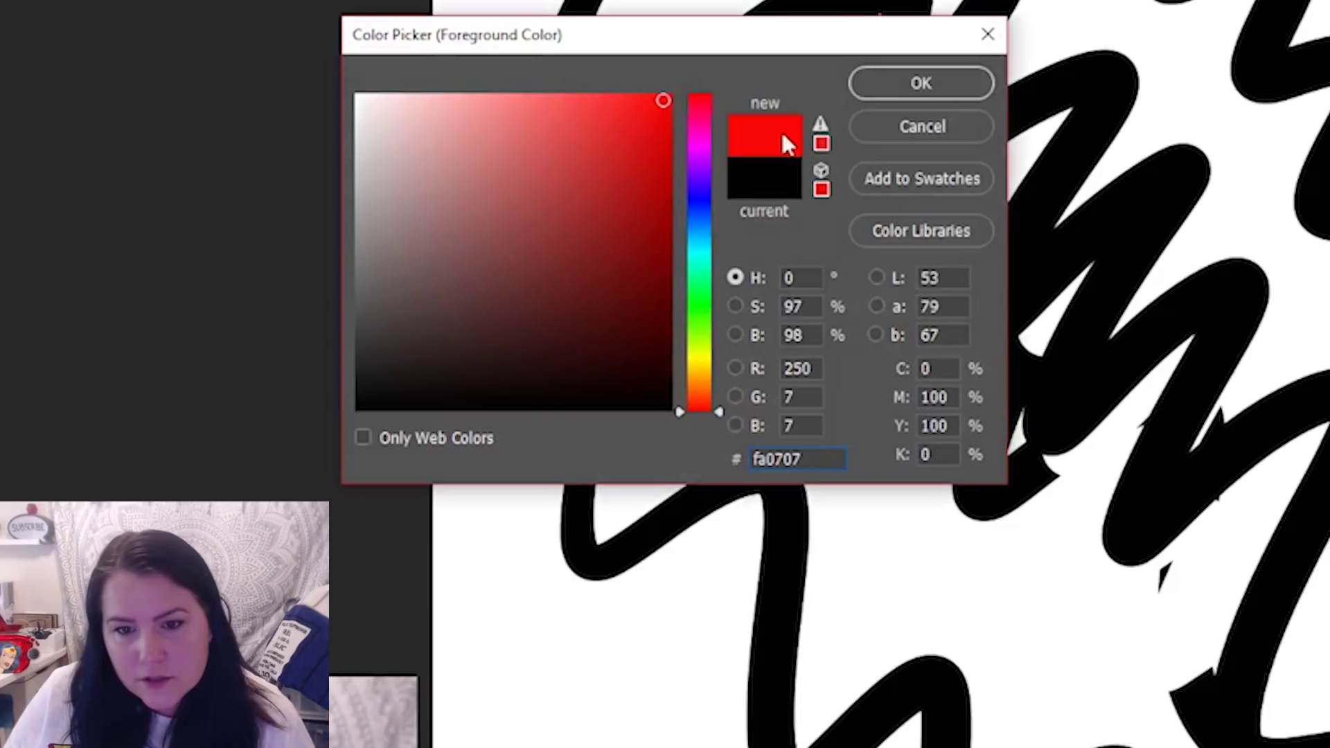
- Choose bright blue 0096ff as the foreground colour and paint two strokes over the black scribbles
left_click(605, 201)
left_click(629, 221)
left_click(617, 270)
left_click(696, 219)
left_click(697, 230)
left_click_drag(640, 217, 698, 53)
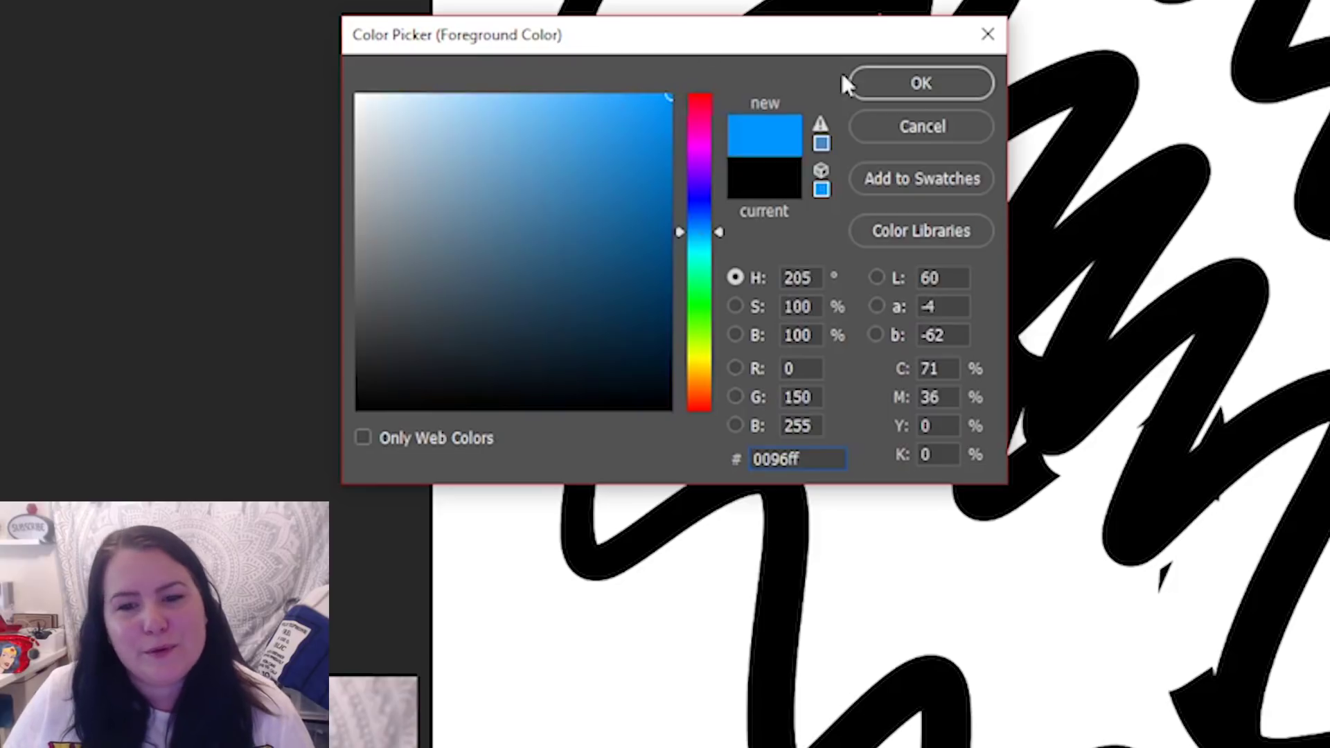
left_click(864, 83)
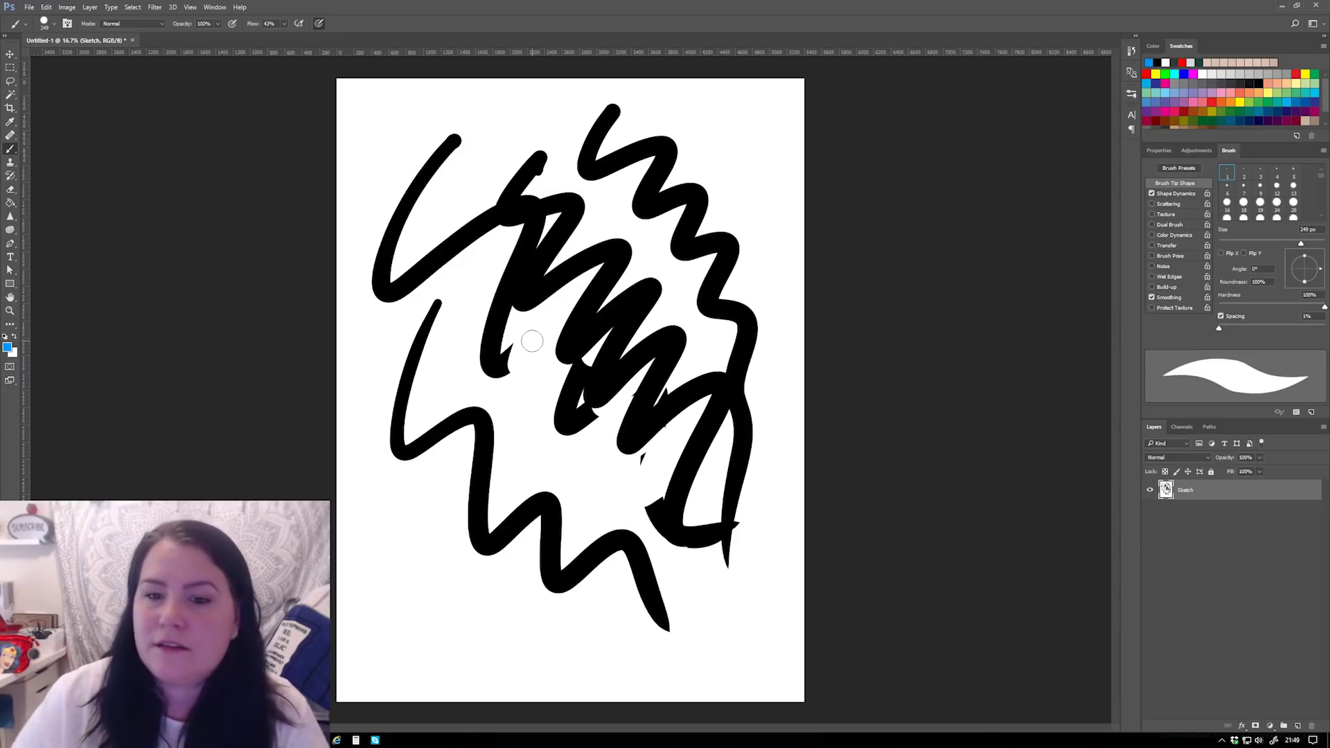
mouse_move(525, 150)
left_mouse_down()
mouse_move(485, 204)
mouse_move(527, 312)
mouse_move(616, 415)
mouse_move(651, 517)
left_mouse_up()
mouse_move(663, 161)
left_mouse_down()
mouse_move(722, 426)
mouse_move(705, 510)
left_mouse_up()
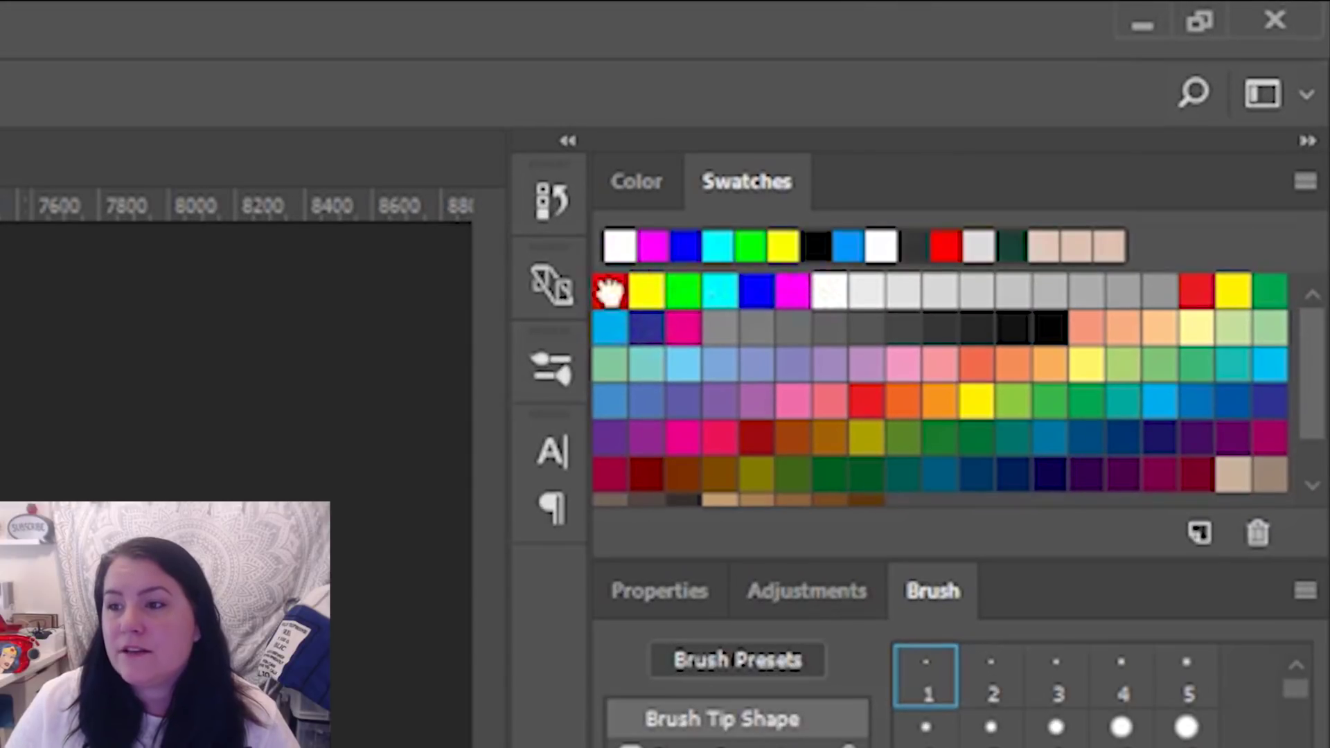
- Pick the red, yellow and green swatches in turn as the foreground colour
left_click(609, 291)
left_click(646, 290)
left_click(683, 289)
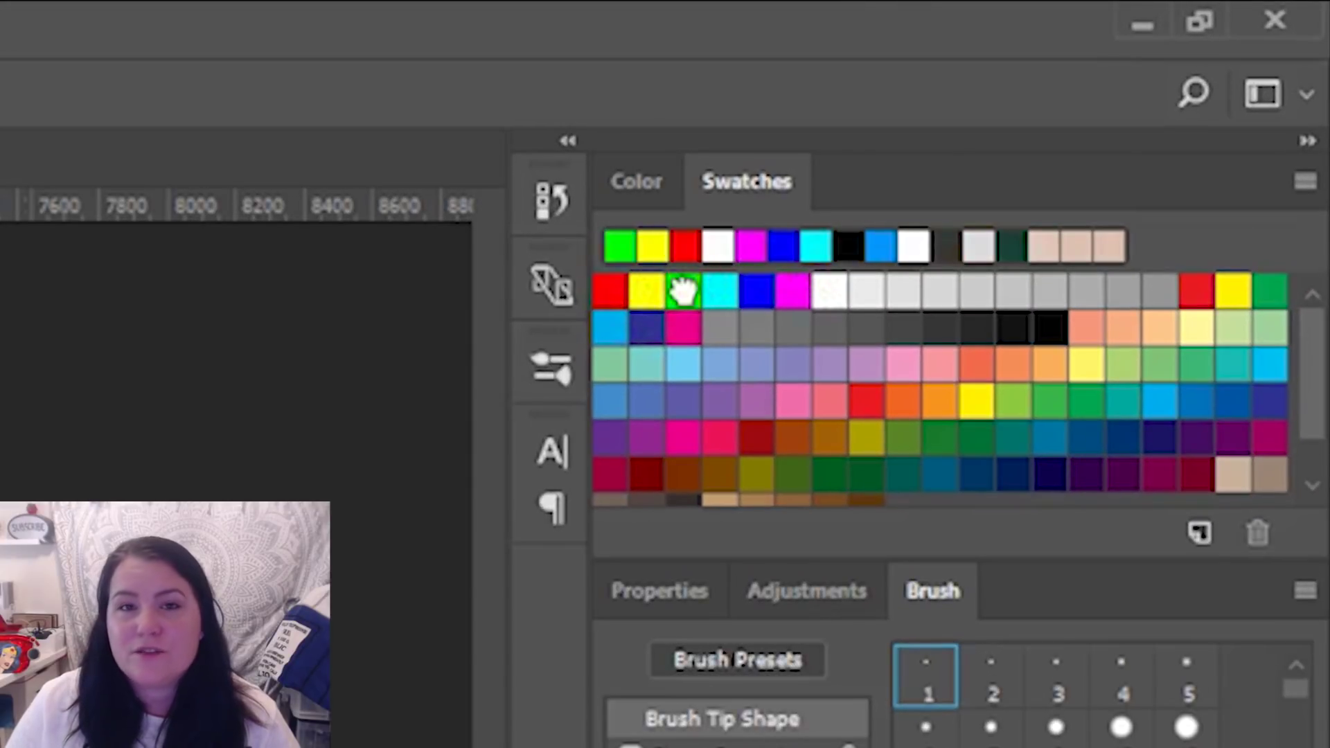
- Switch to the colour field and choose a slightly darker shade of green for the foreground
left_click(647, 196)
left_click(1044, 336)
left_click_drag(1044, 336, 1178, 300)
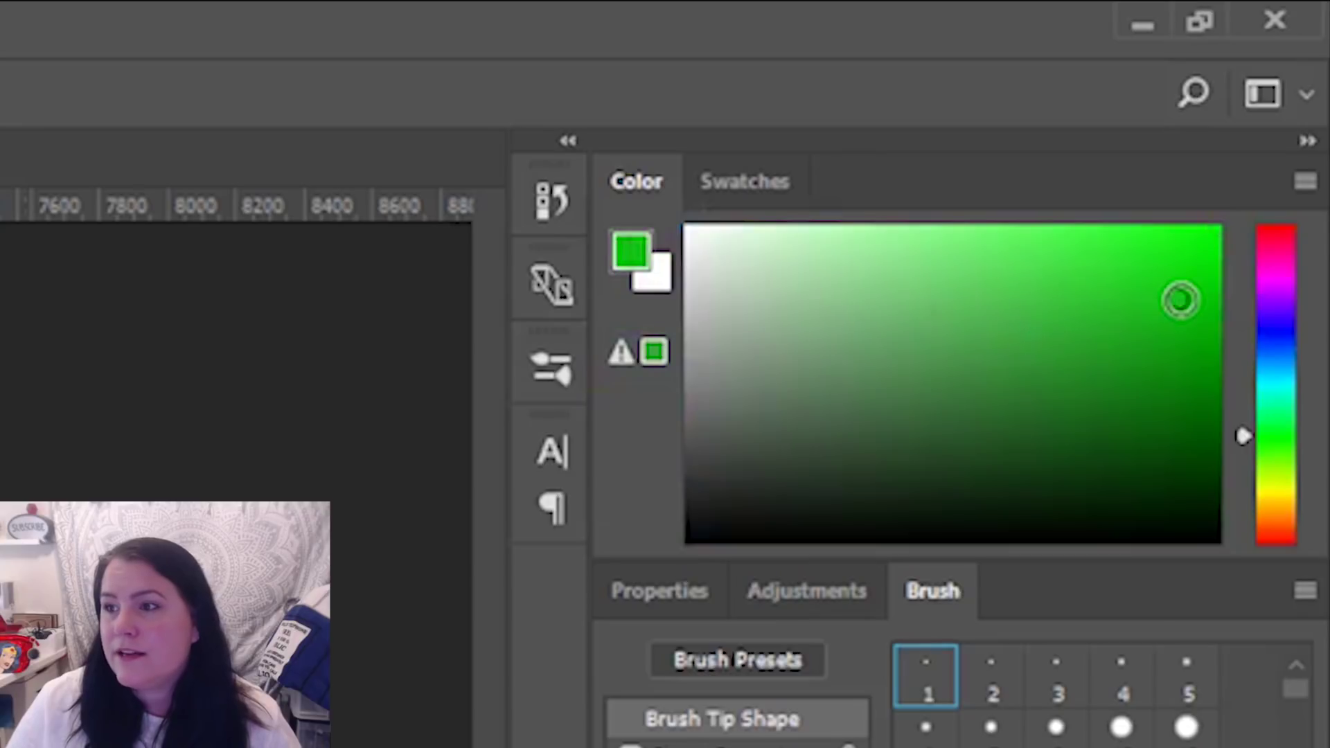
- Shift the foreground hue from green to blue in the colour field and settle on a bright, slightly darkened blue
left_click(1271, 317)
left_click(1262, 378)
left_click(1096, 342)
left_click(1269, 358)
left_click(1142, 338)
left_click(996, 355)
left_click(1111, 356)
left_click(1164, 306)
left_click(1199, 273)
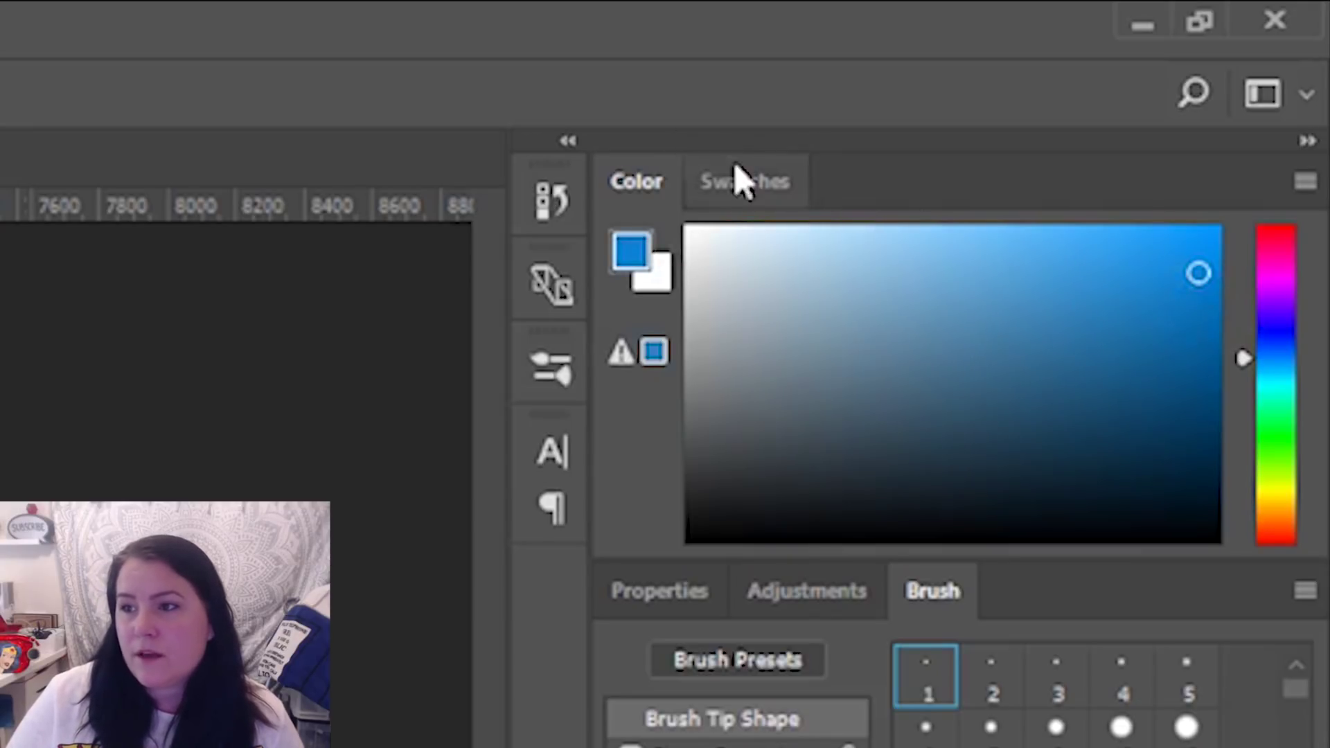
- Save the blue foreground colour as a swatch named Swatch 1, including it in the current library
left_click(739, 189)
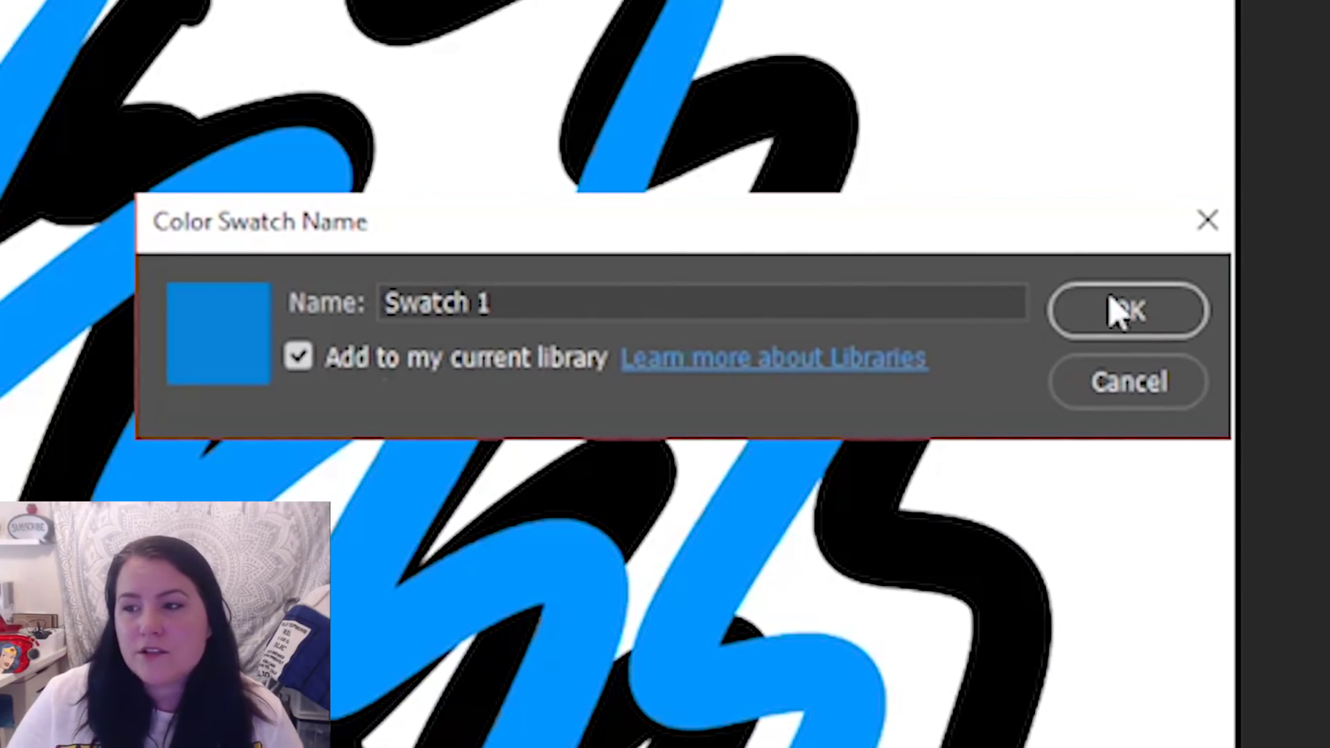
left_click(1109, 308)
scroll(1019, 377, "down", 1)
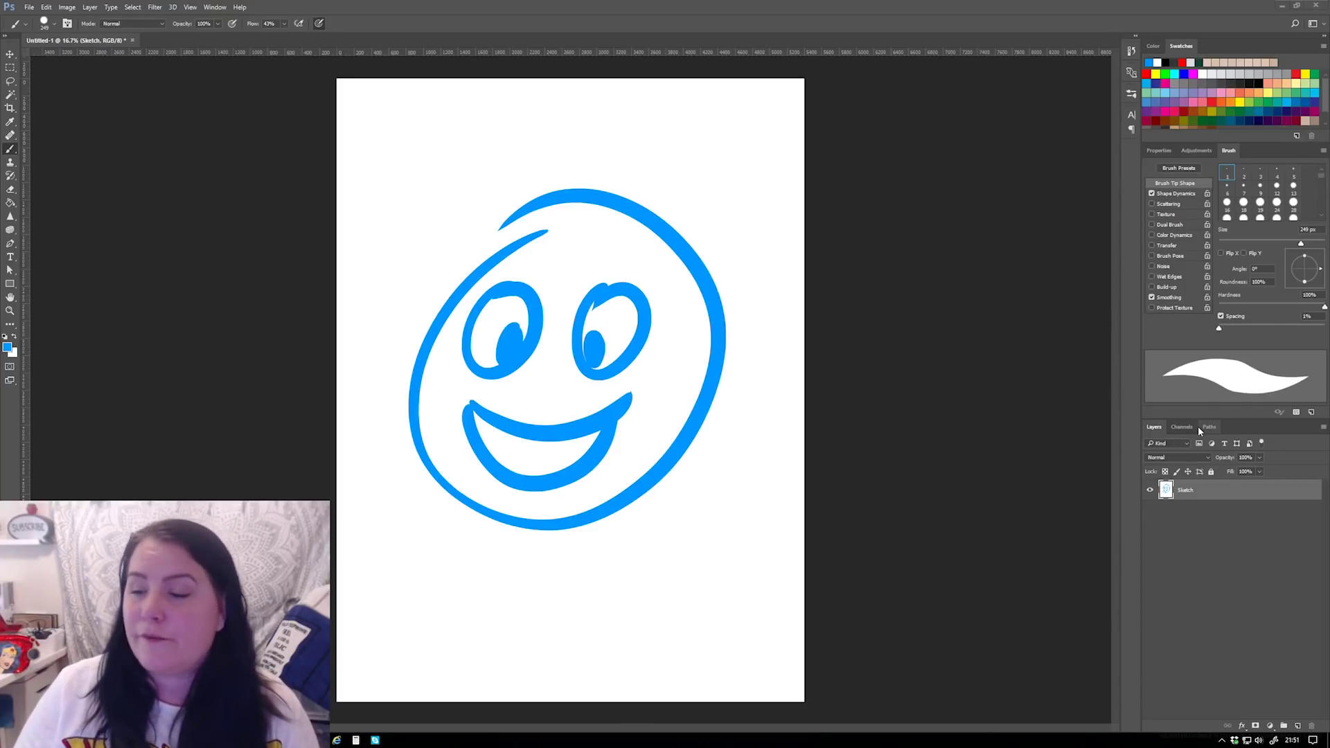
- Lower the opacity of the Sketch layer with the blue smiley face to 50%
left_click(1259, 457)
left_click_drag(1237, 473, 1232, 472)
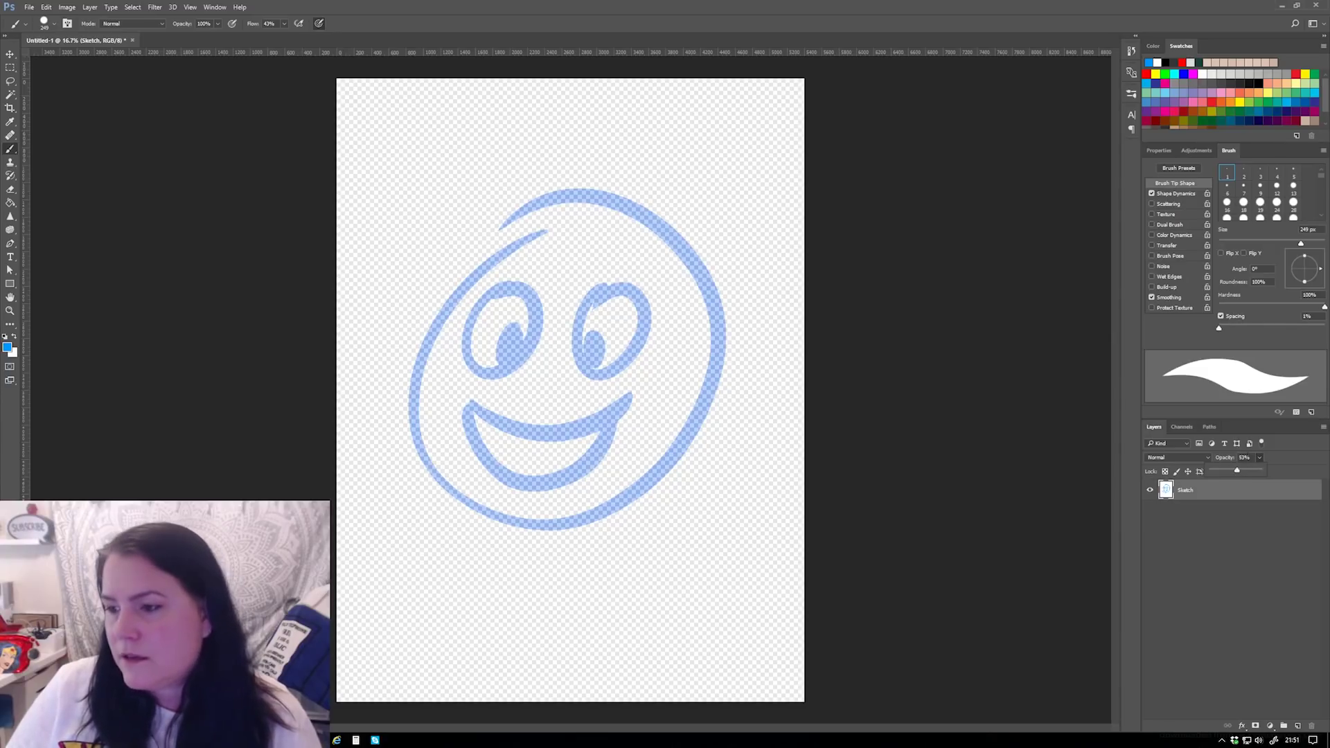
left_click(1241, 458)
type("50")
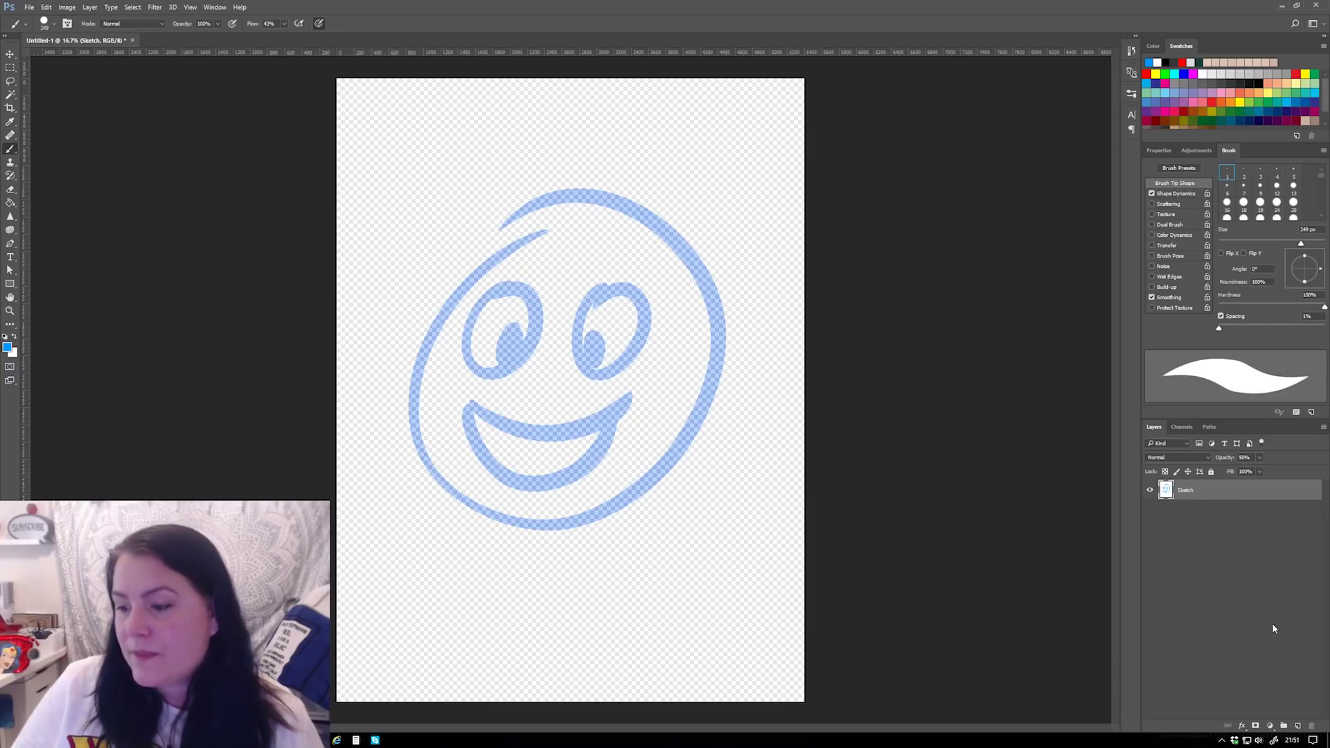
- Add a new layer above the Sketch layer and name it Black ink
left_click(1298, 725)
double_click(1186, 490)
type("E")
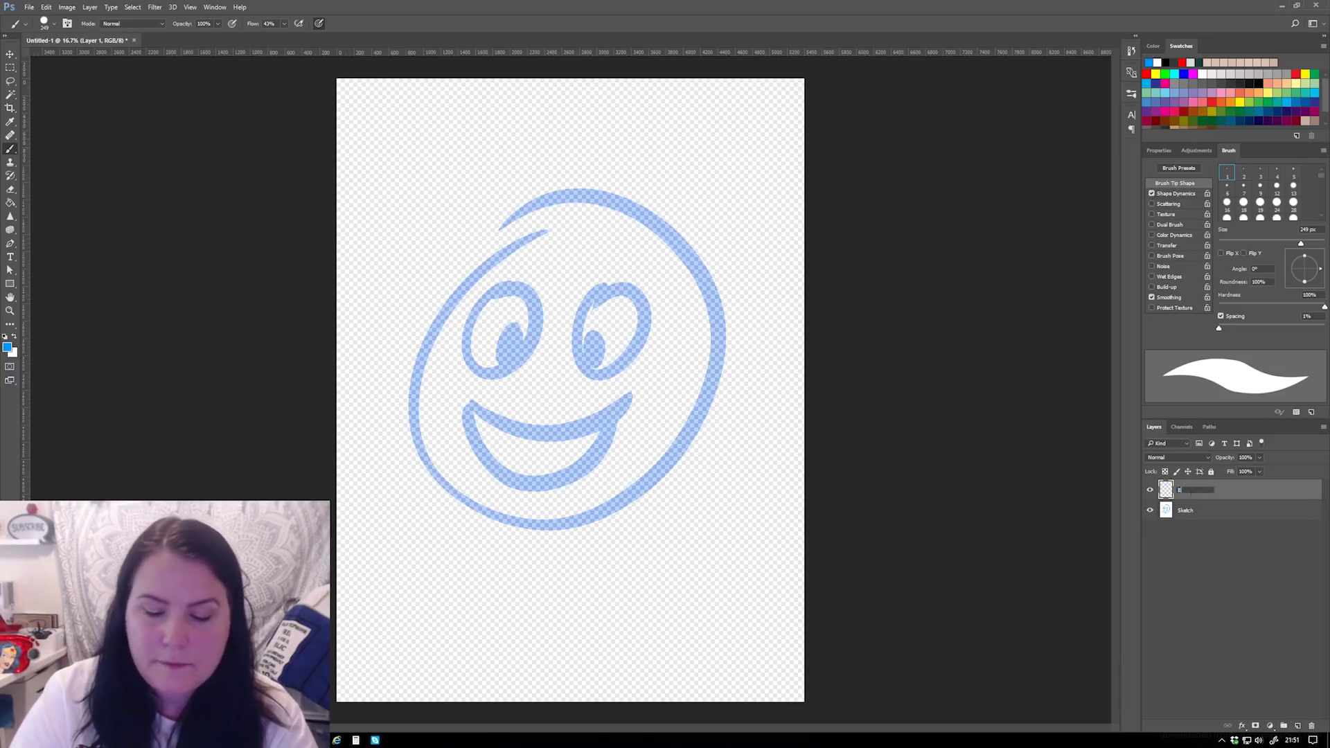
key("Return")
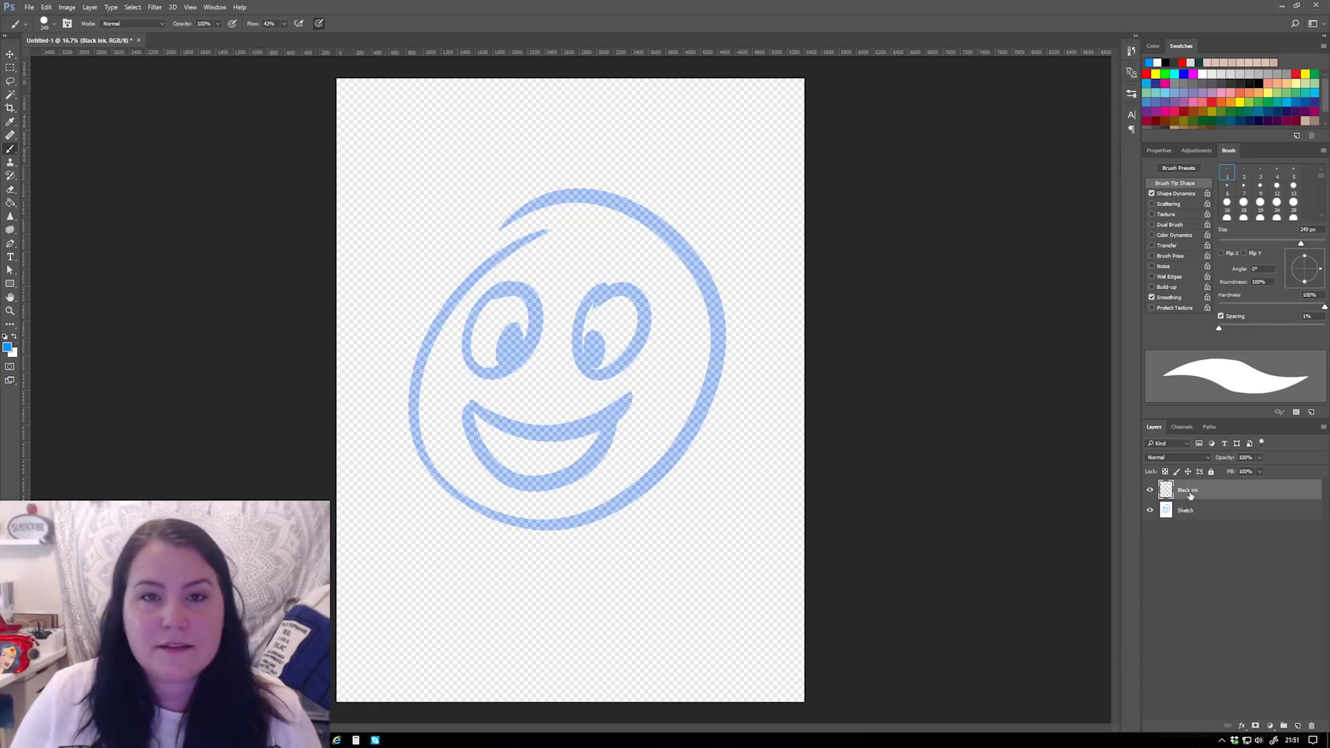
- Reset the foreground to default black and trace the face's outline, eyes, pupils and mouth on the Black ink layer
left_click(5, 336)
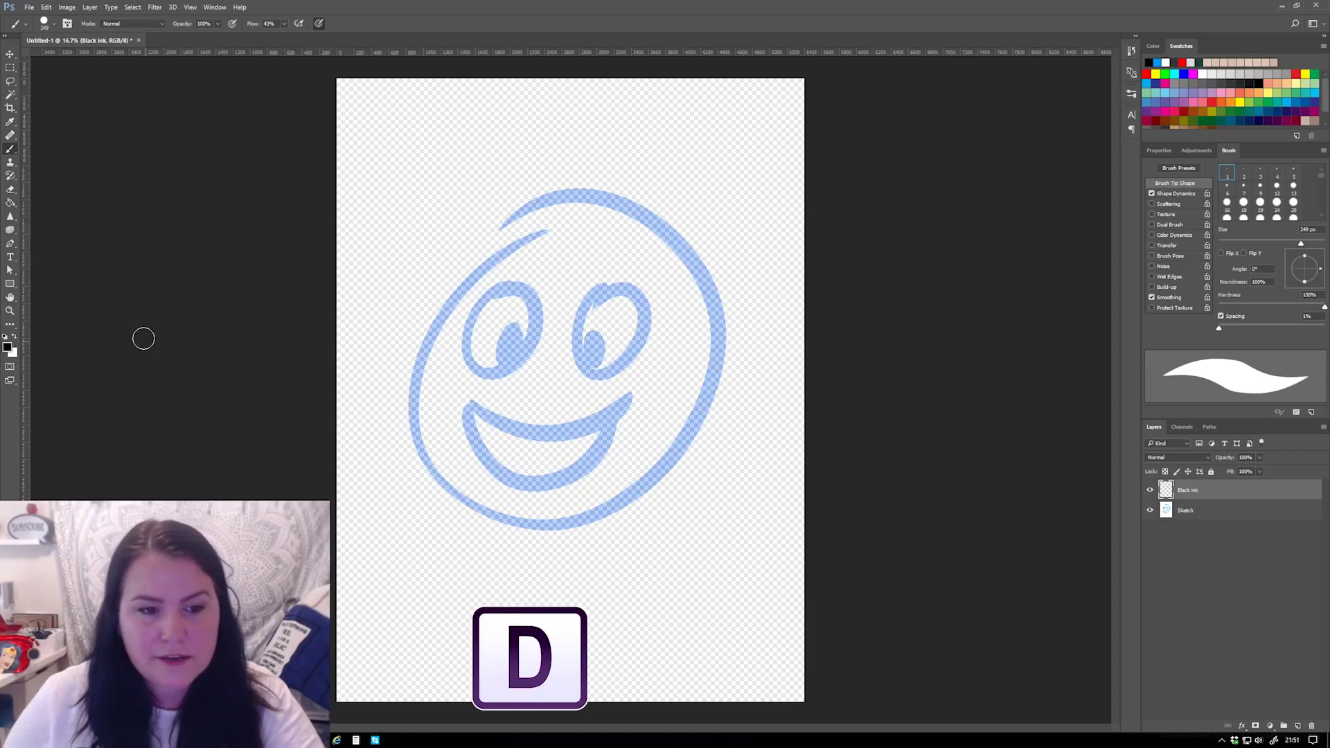
mouse_move(532, 229)
left_mouse_down()
mouse_move(518, 237)
mouse_move(478, 493)
mouse_move(669, 220)
mouse_move(521, 208)
left_mouse_up()
left_click_drag(525, 290, 497, 305)
mouse_move(627, 280)
left_mouse_down()
mouse_move(581, 378)
mouse_move(603, 332)
mouse_move(580, 352)
mouse_move(588, 345)
left_mouse_up()
mouse_move(516, 326)
left_mouse_down()
mouse_move(506, 360)
mouse_move(521, 357)
left_mouse_up()
mouse_move(470, 396)
left_mouse_down()
mouse_move(536, 426)
mouse_move(469, 443)
mouse_move(611, 412)
left_mouse_up()
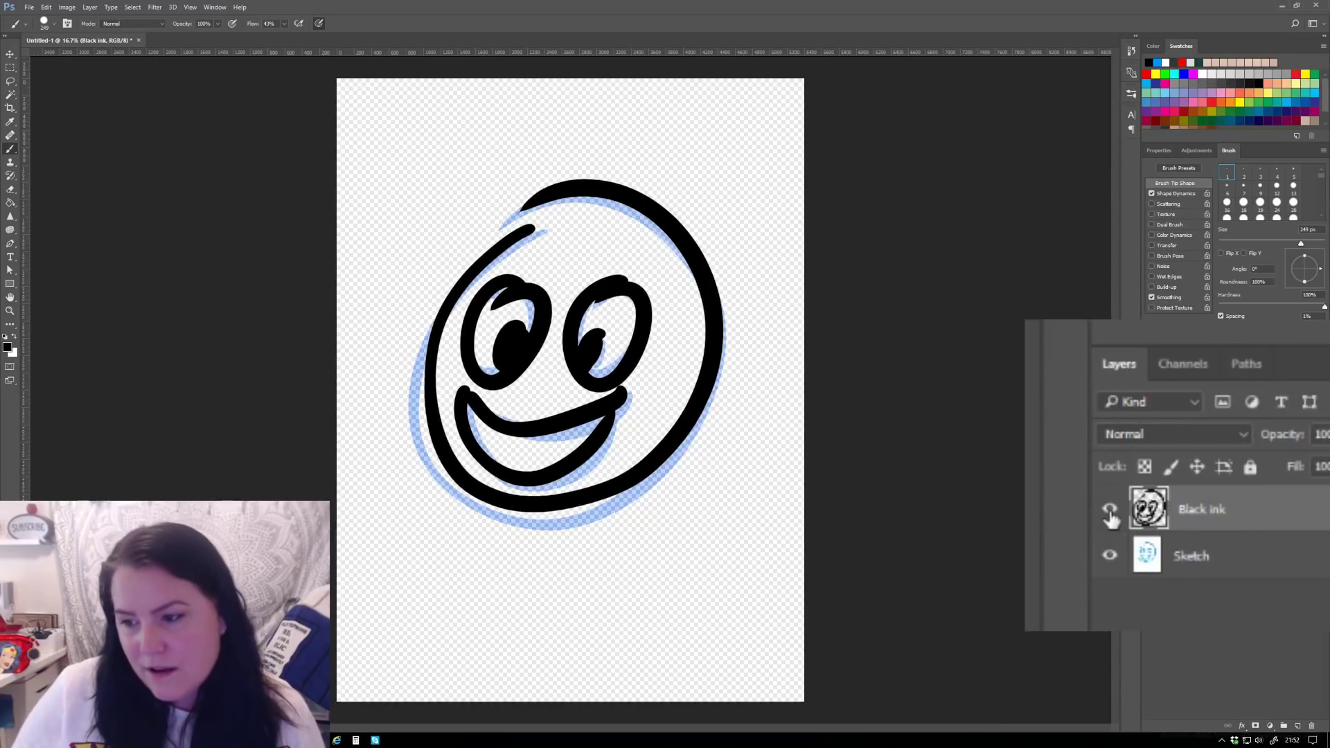
- Toggle the visibility of the Black ink and Sketch layers to compare the inked face with the sketch
left_click(1110, 510)
left_click(1109, 511)
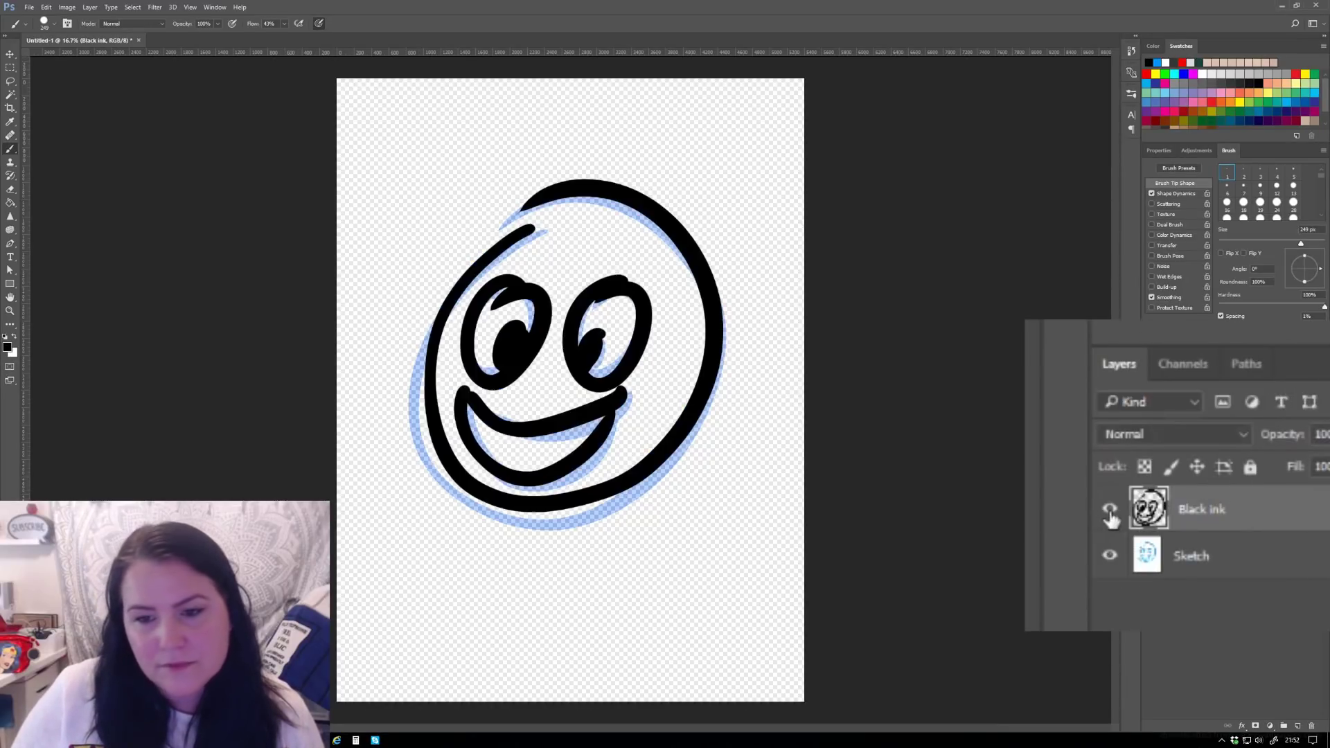
left_click(1109, 557)
left_click(1109, 557)
left_click(1109, 557)
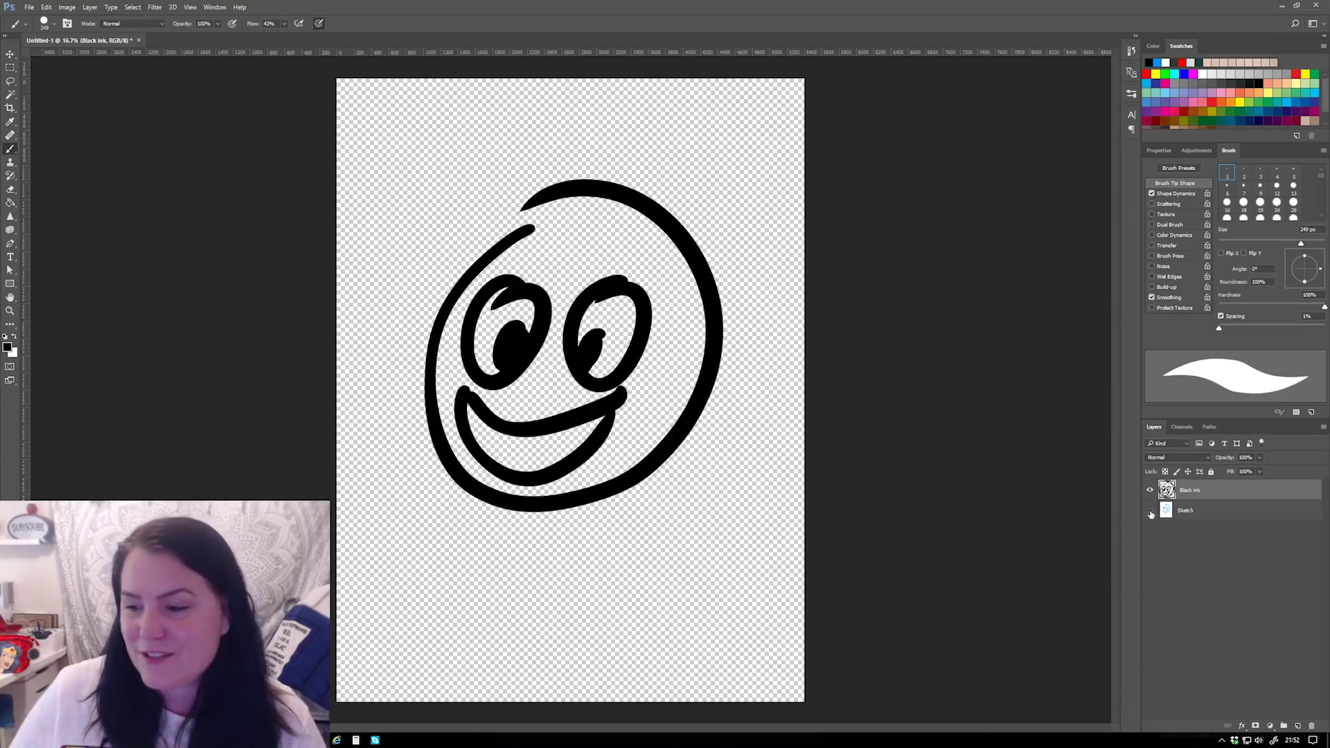
left_click(1151, 512)
- Lock the Sketch layer completely and try to paint on it with the brush
left_click(1226, 511)
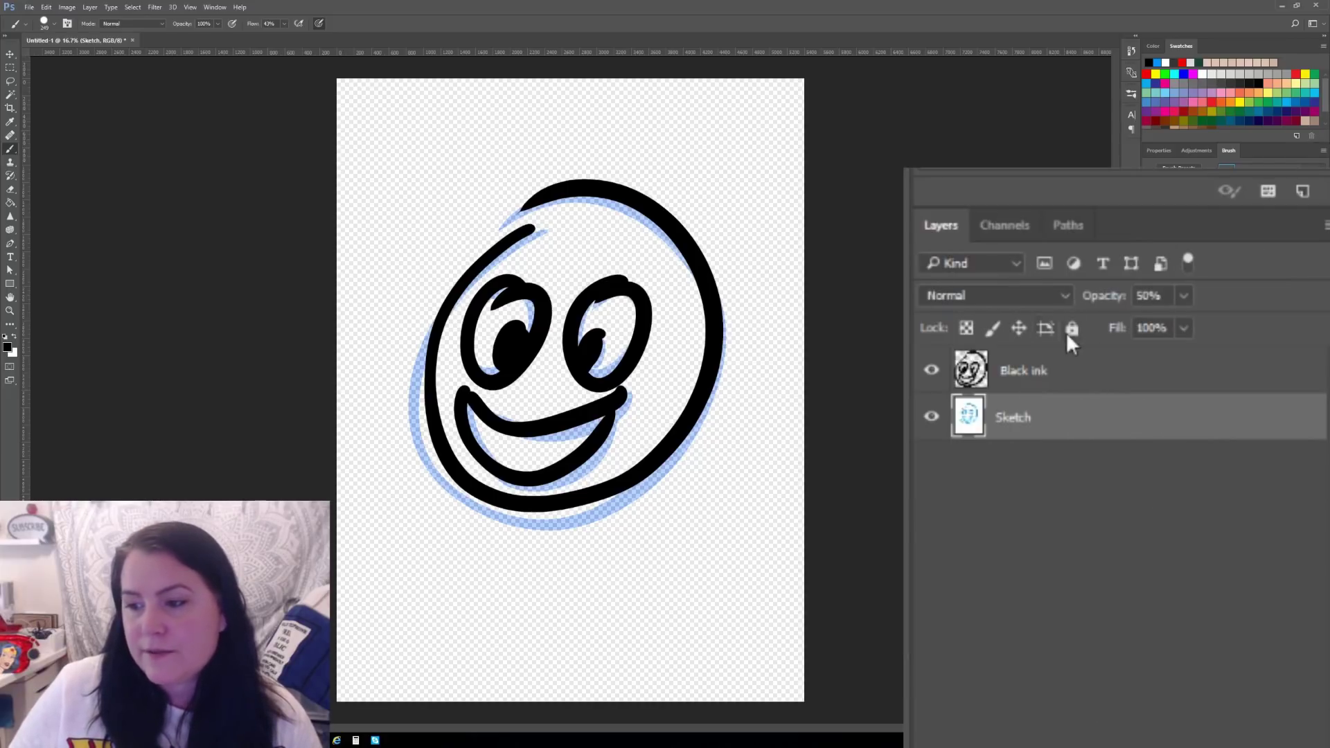
left_click(1072, 328)
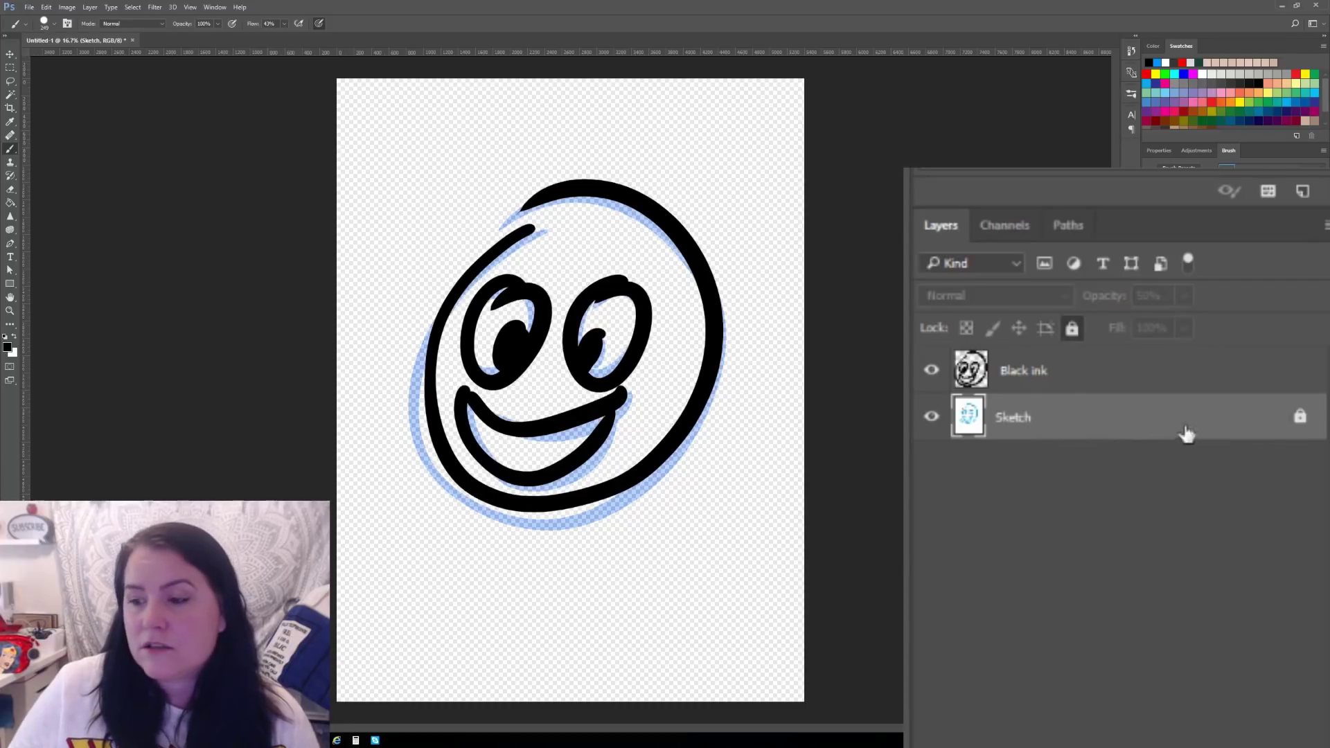
left_click(717, 473)
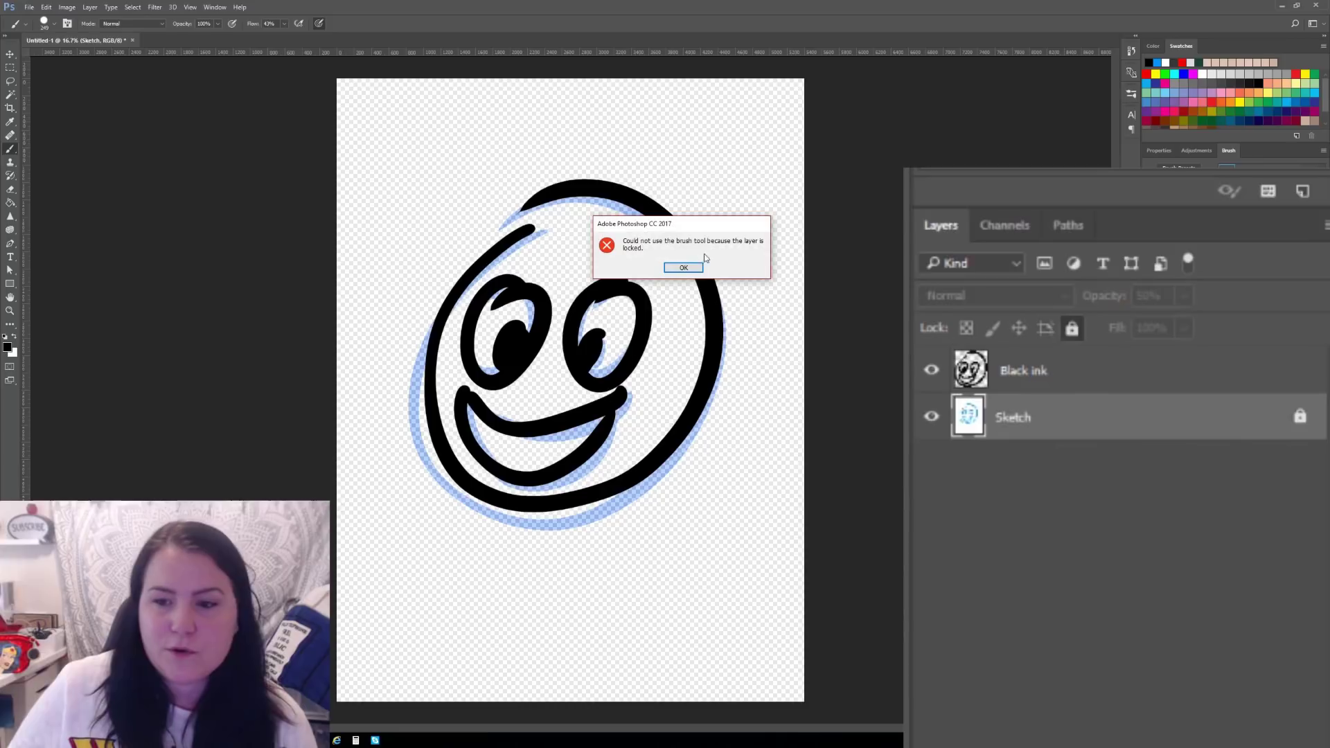
left_click(684, 269)
- Hide the locked Sketch layer and make the Black ink layer active
left_click(932, 418)
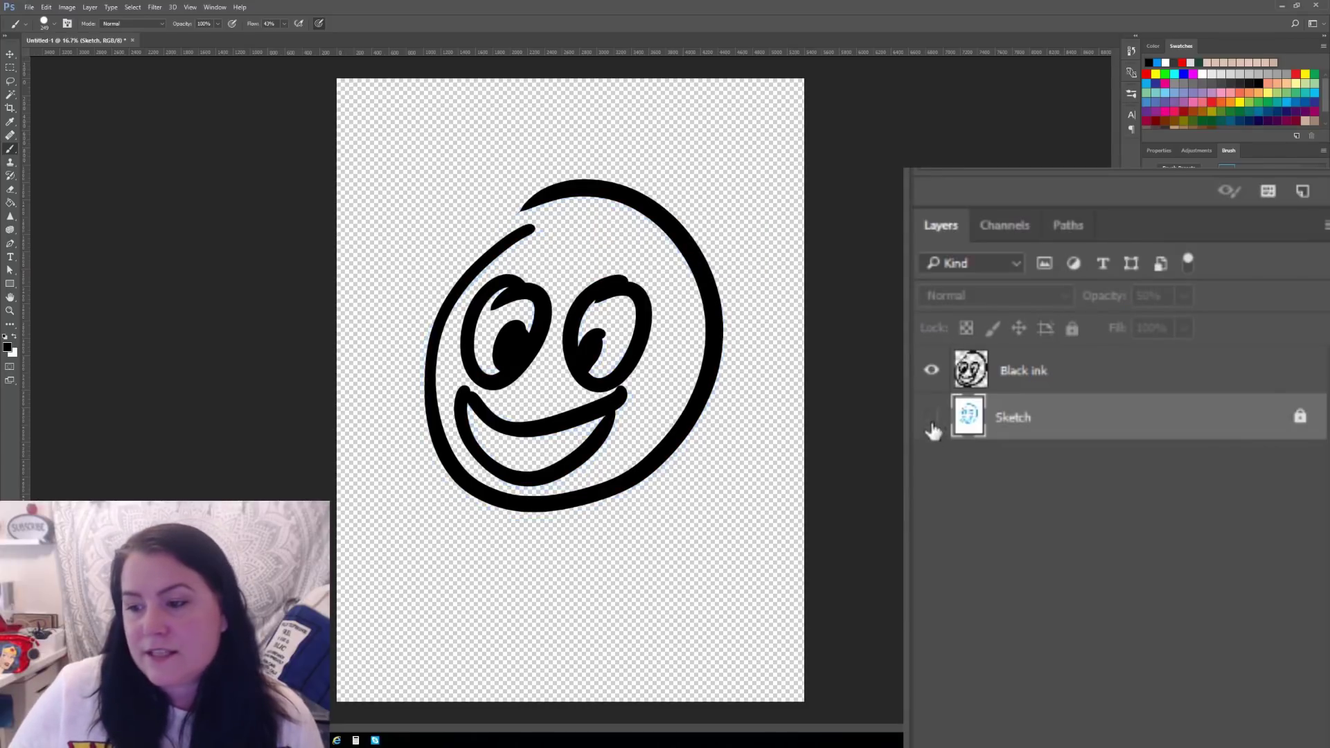
left_click(932, 418)
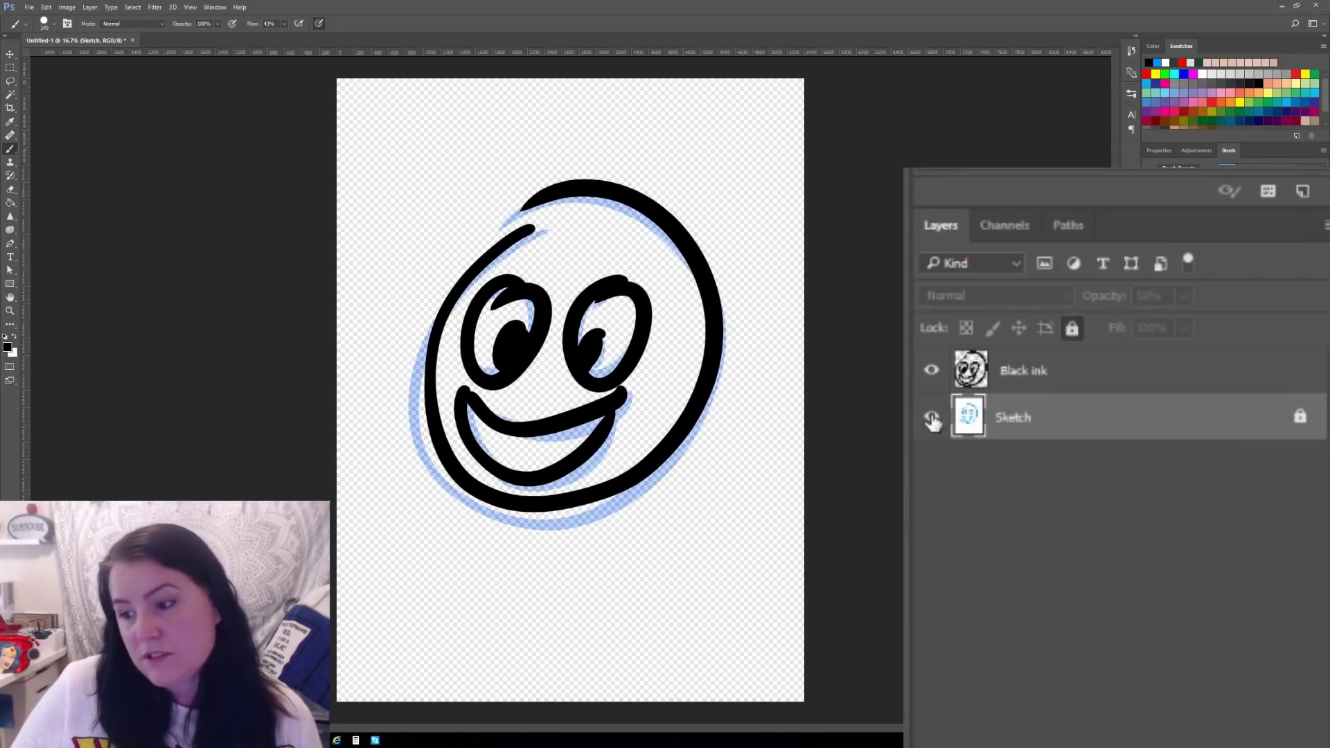
left_click(932, 418)
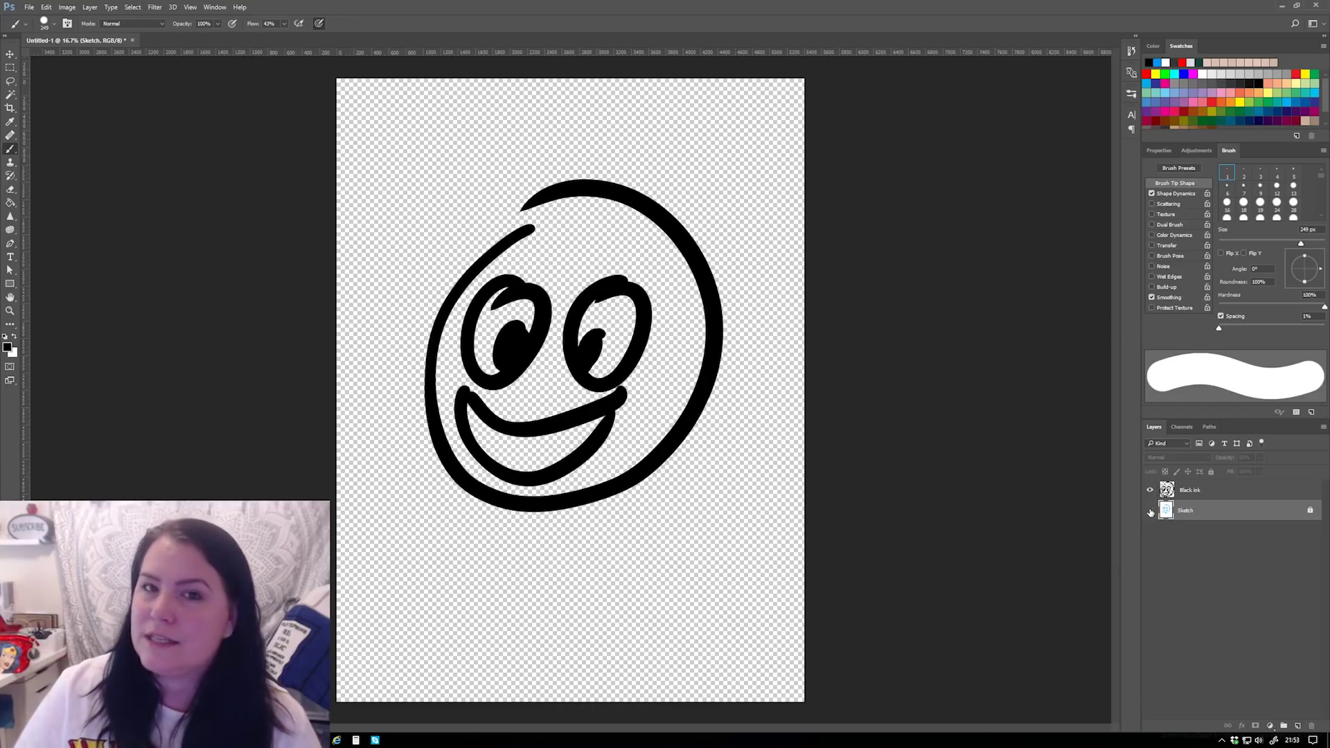
left_click(1151, 512)
left_click(1189, 490)
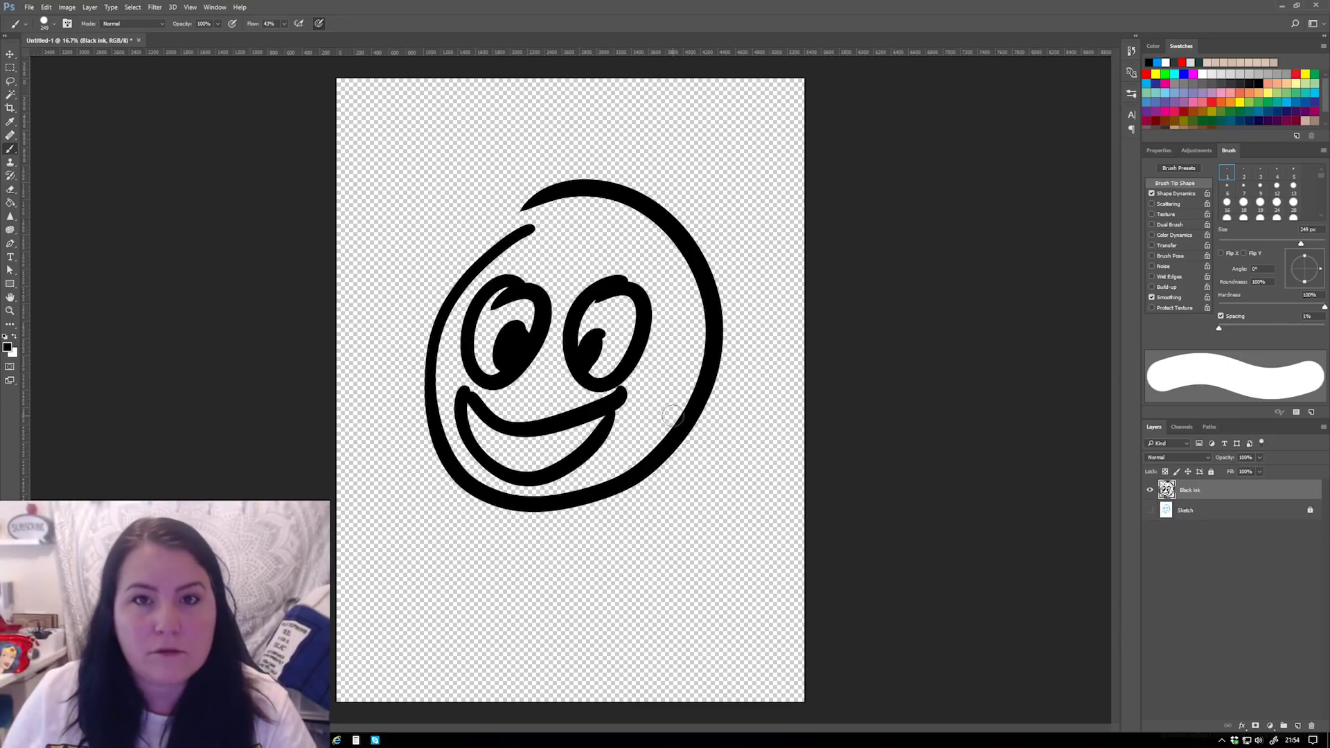
- Practise zooming the canvas in and out, including with the Zoom tool
scroll(568, 344, "down", 1)
scroll(568, 343, "up", 3)
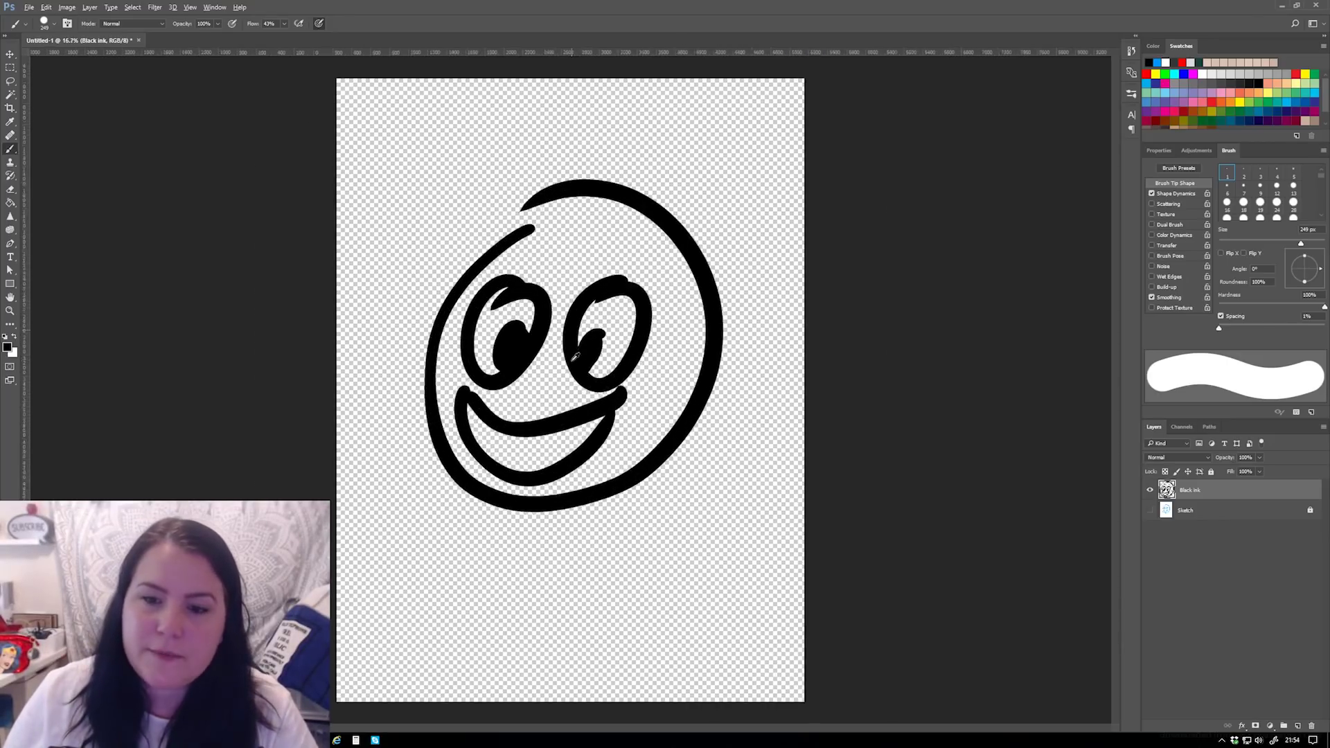
scroll(575, 356, "down", 4)
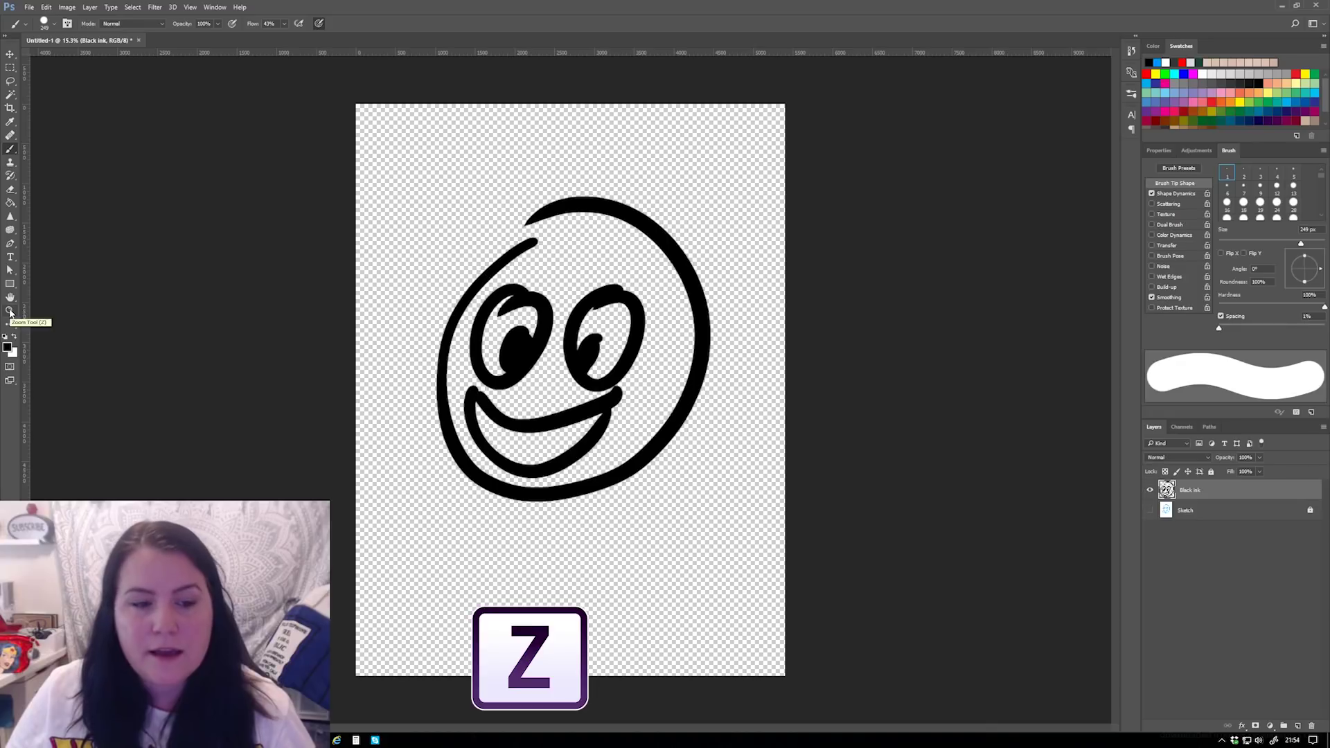
left_click(10, 312)
left_click_drag(440, 279, 444, 332)
key("ctrl+0")
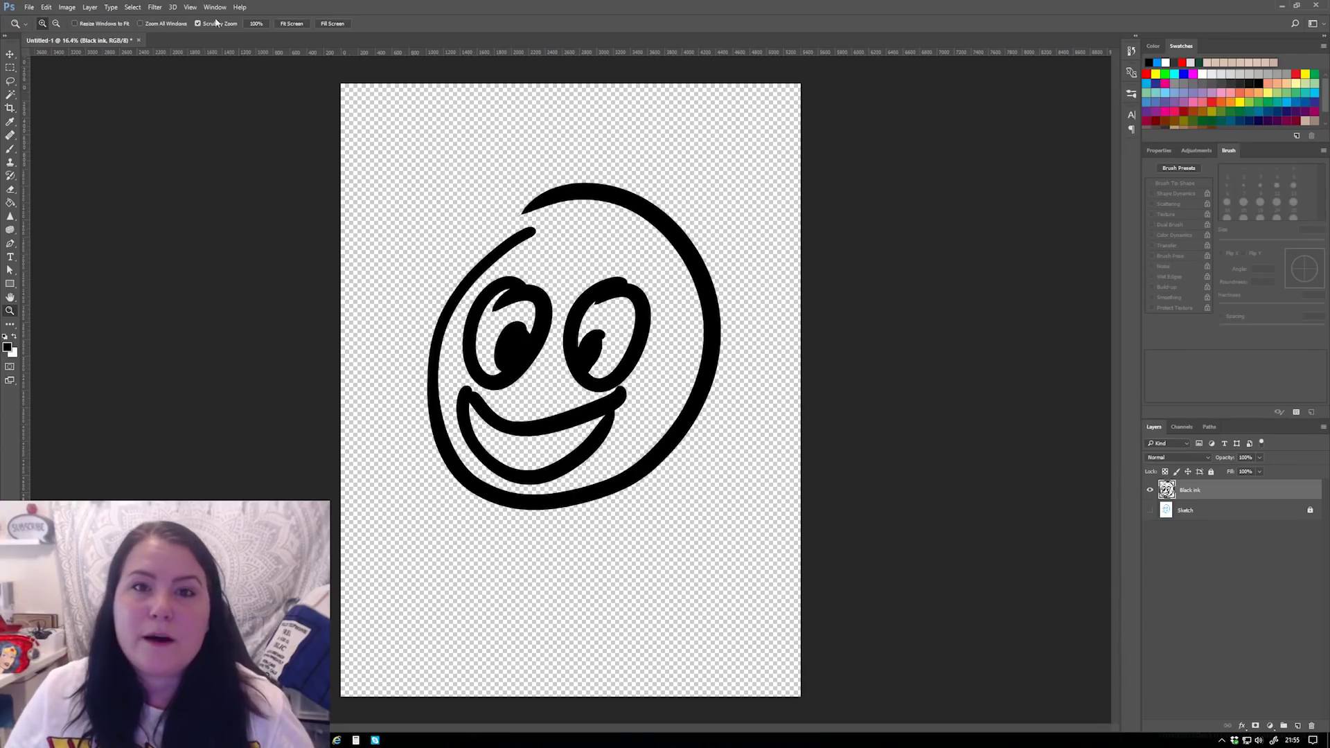
- View the canvas at 100%, fitted to the screen and filling the screen
left_click(258, 24)
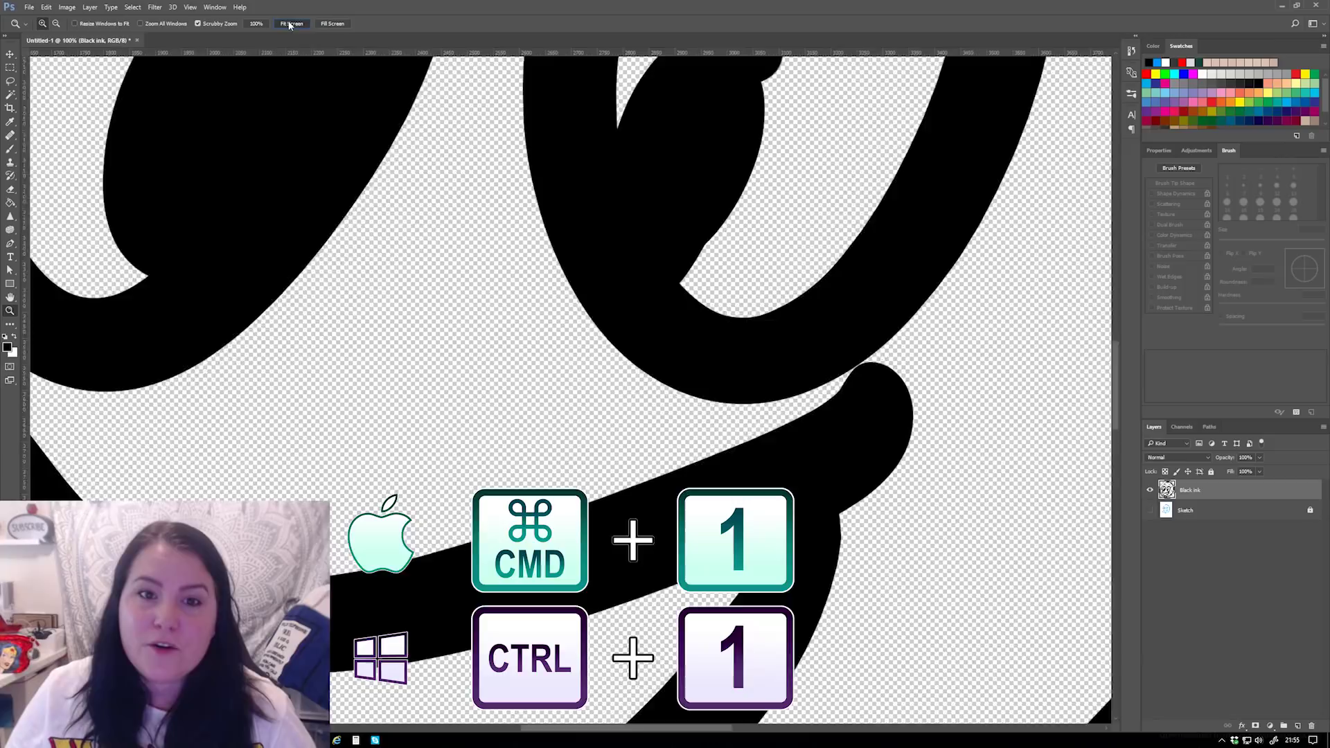
left_click(291, 23)
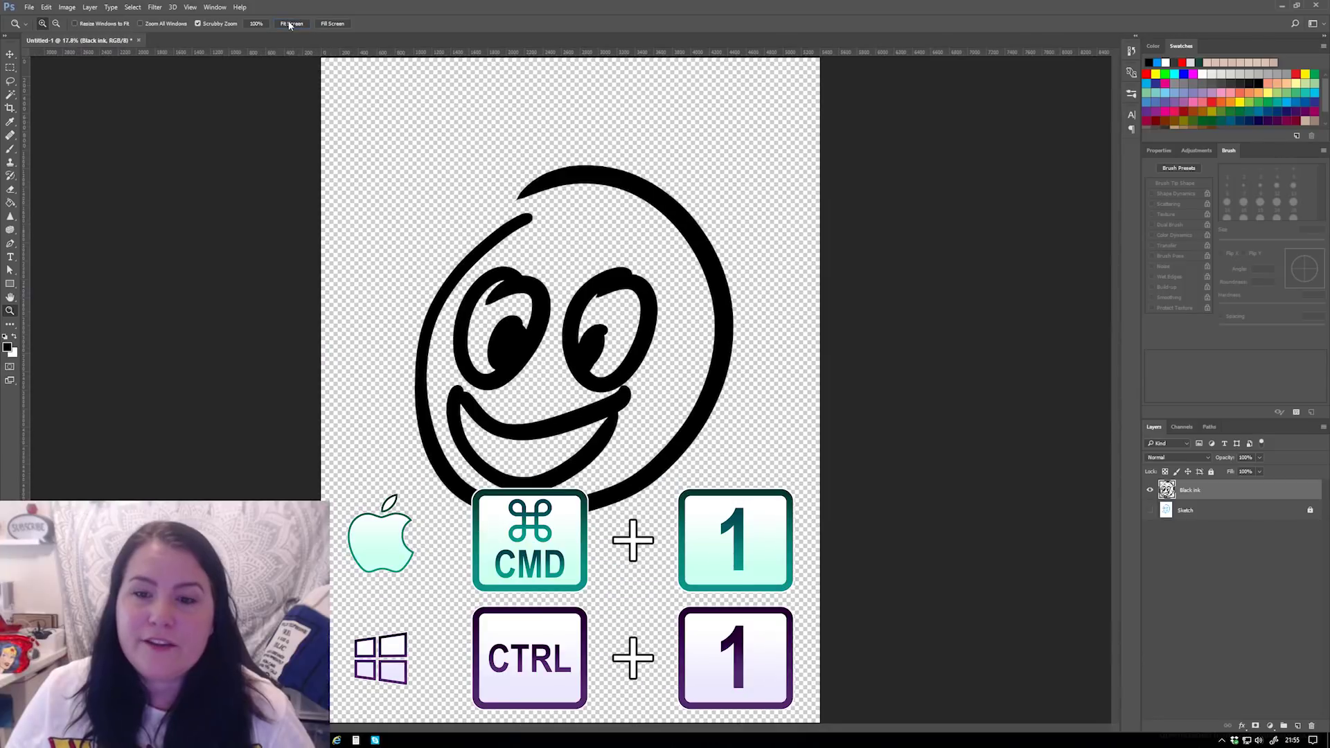
left_click(332, 24)
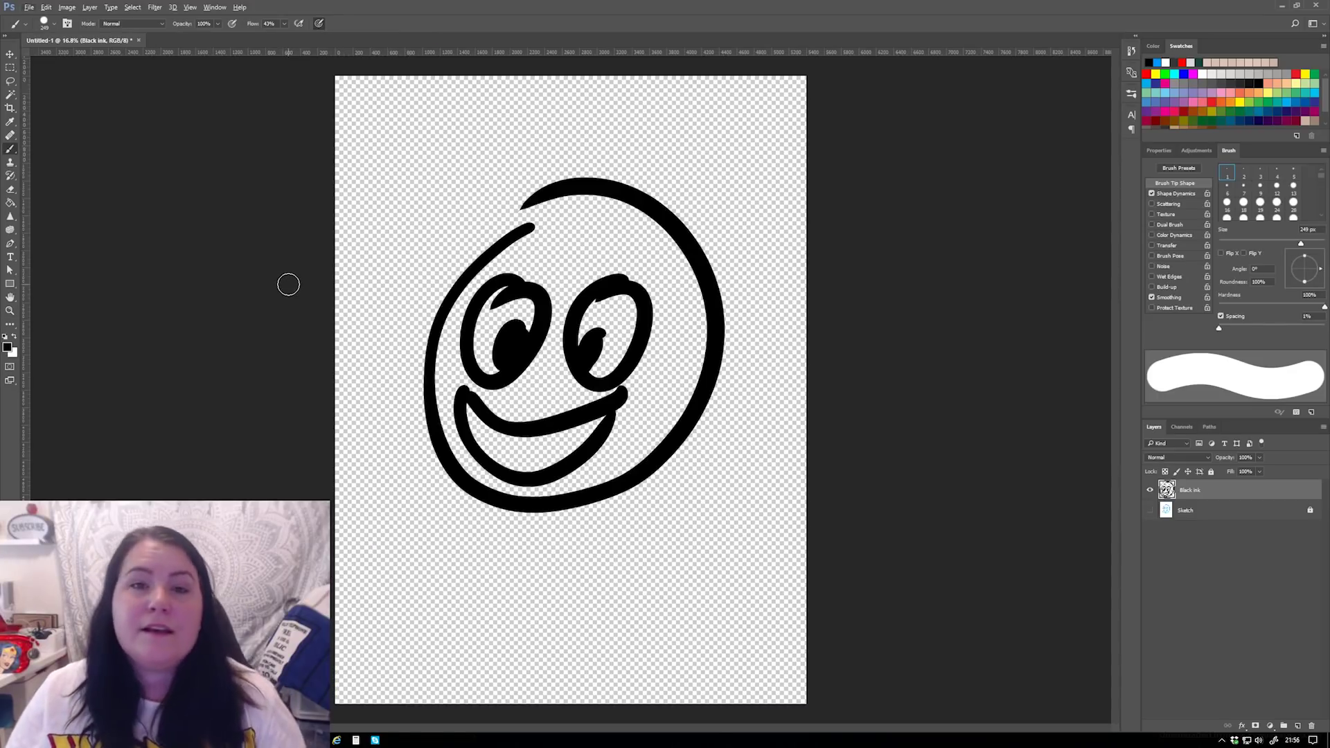
- Start saving the document under a new name, with the Desktop as location and Photoshop-sketch1 as file name
left_click(30, 8)
left_click(45, 122)
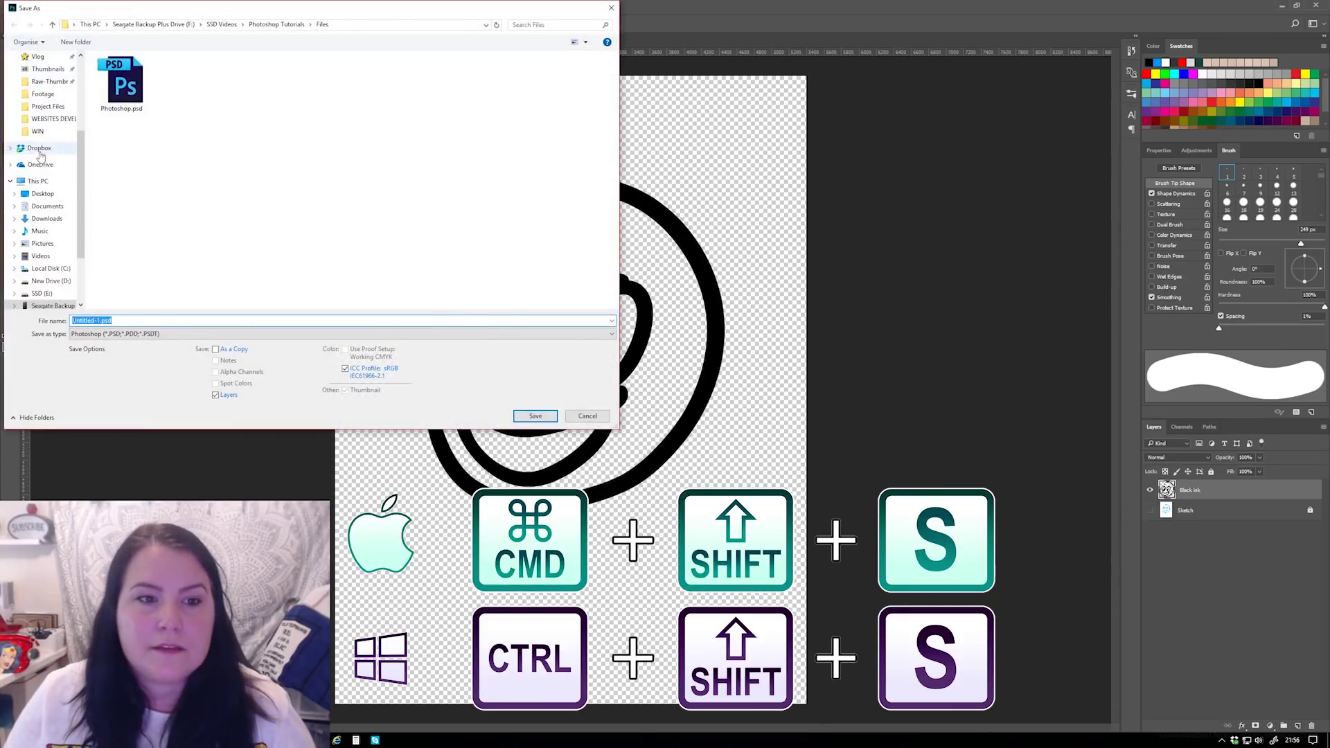
left_click(42, 193)
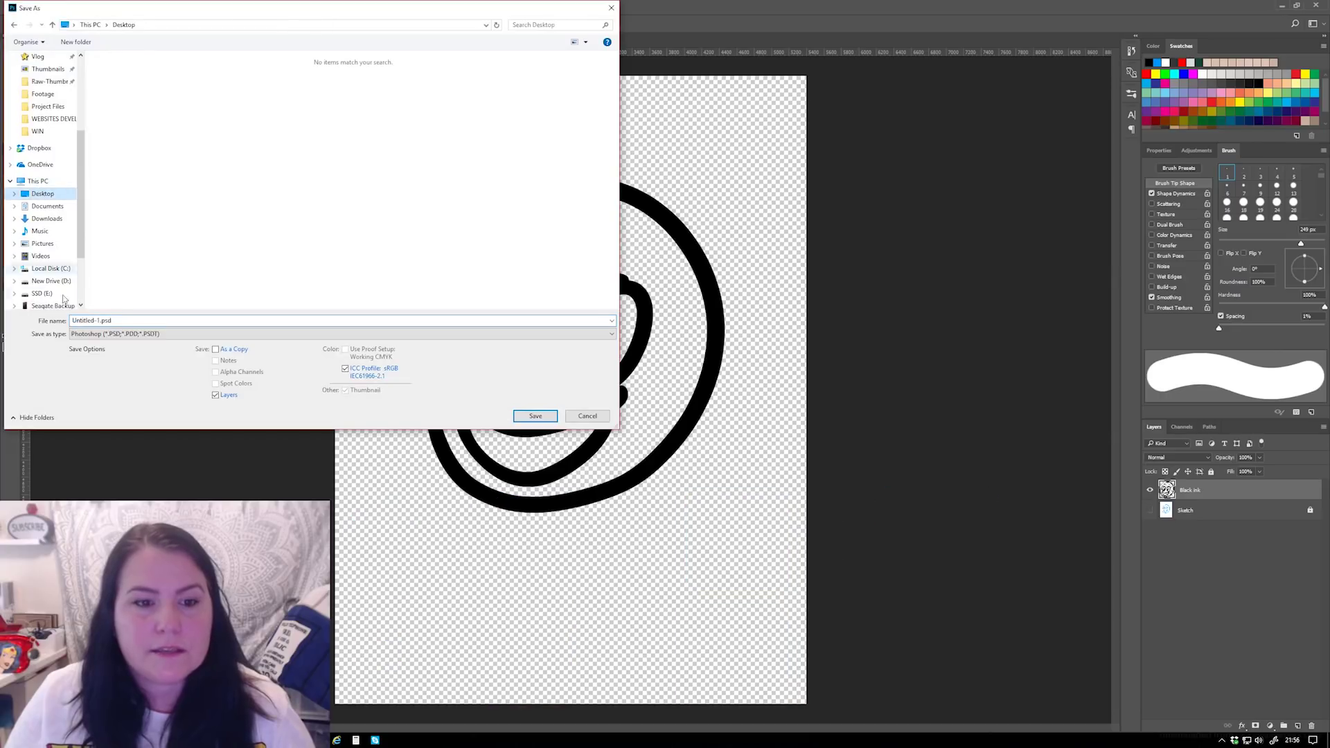
left_click(80, 320)
double_click(73, 321)
type("Photoshop")
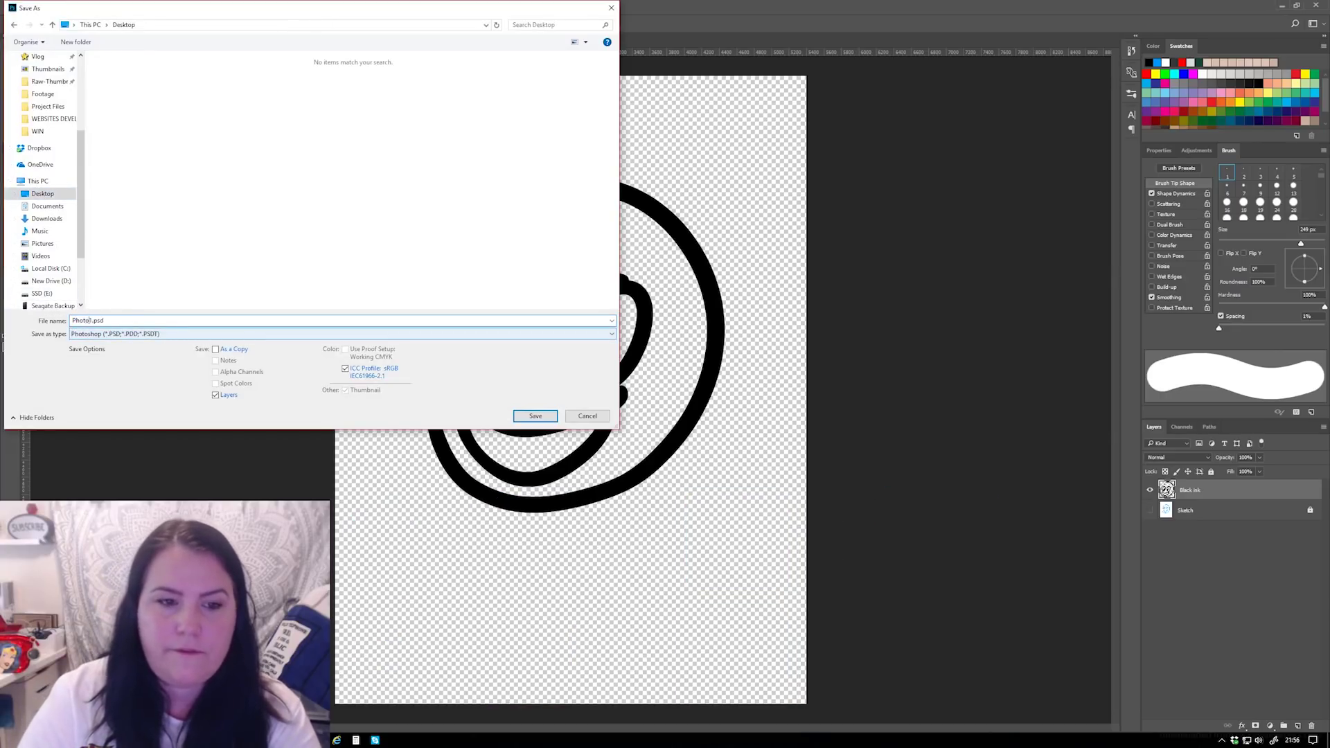
type("-sketch1")
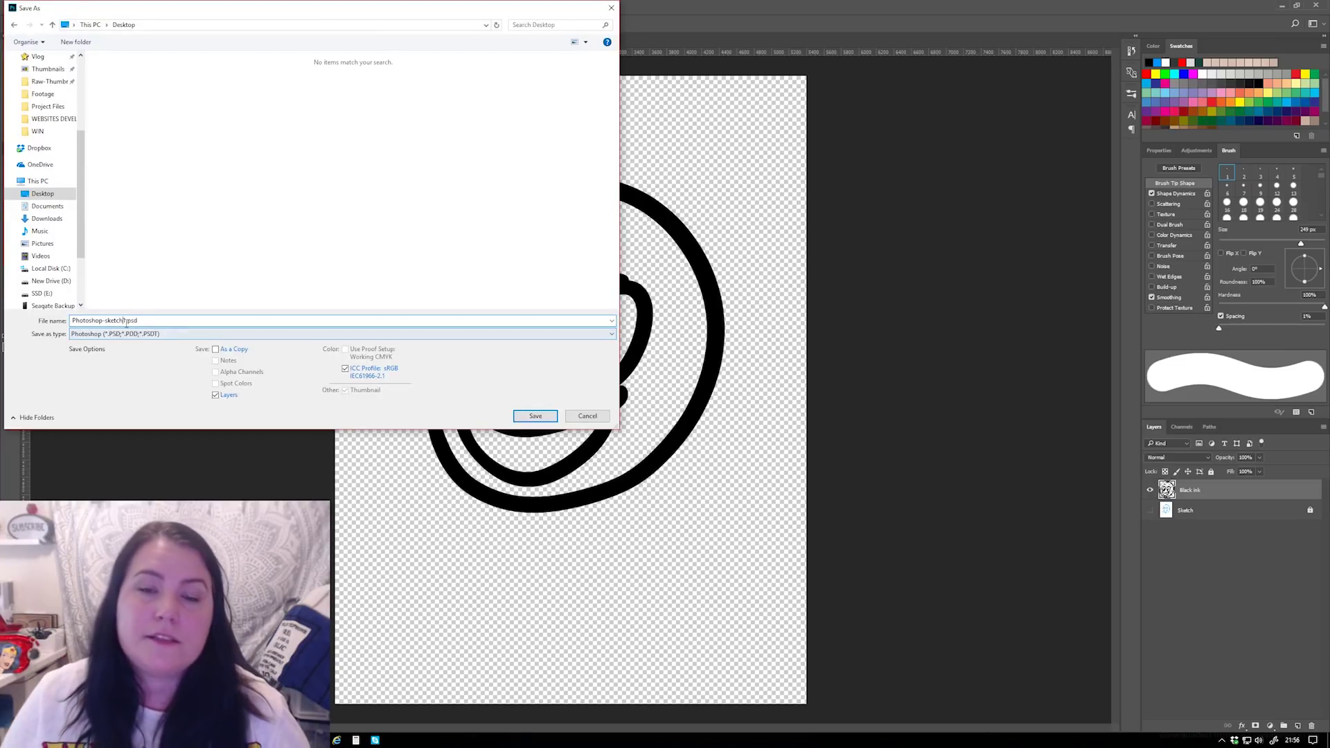
- Keep the Photoshop PSD format and save the file with Maximize Compatibility enabled
left_click(159, 336)
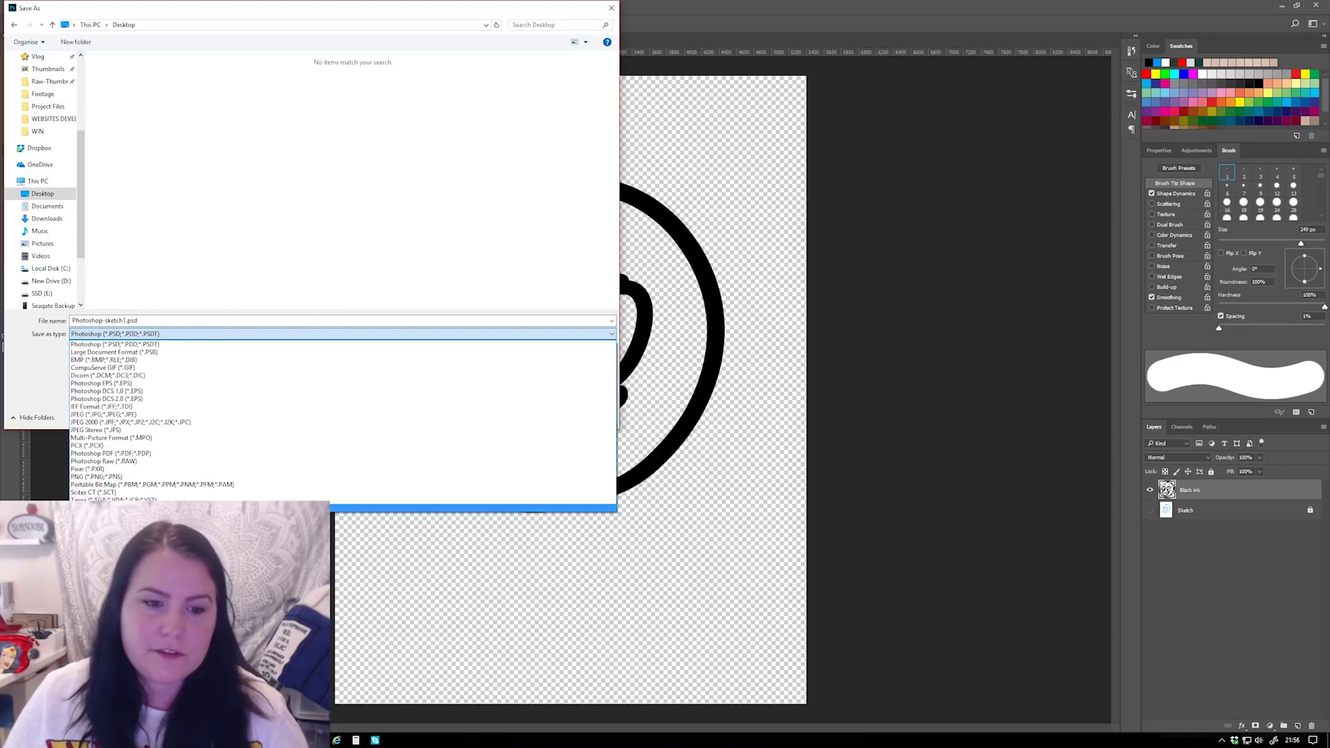
left_click(139, 344)
double_click(147, 320)
left_click(147, 321)
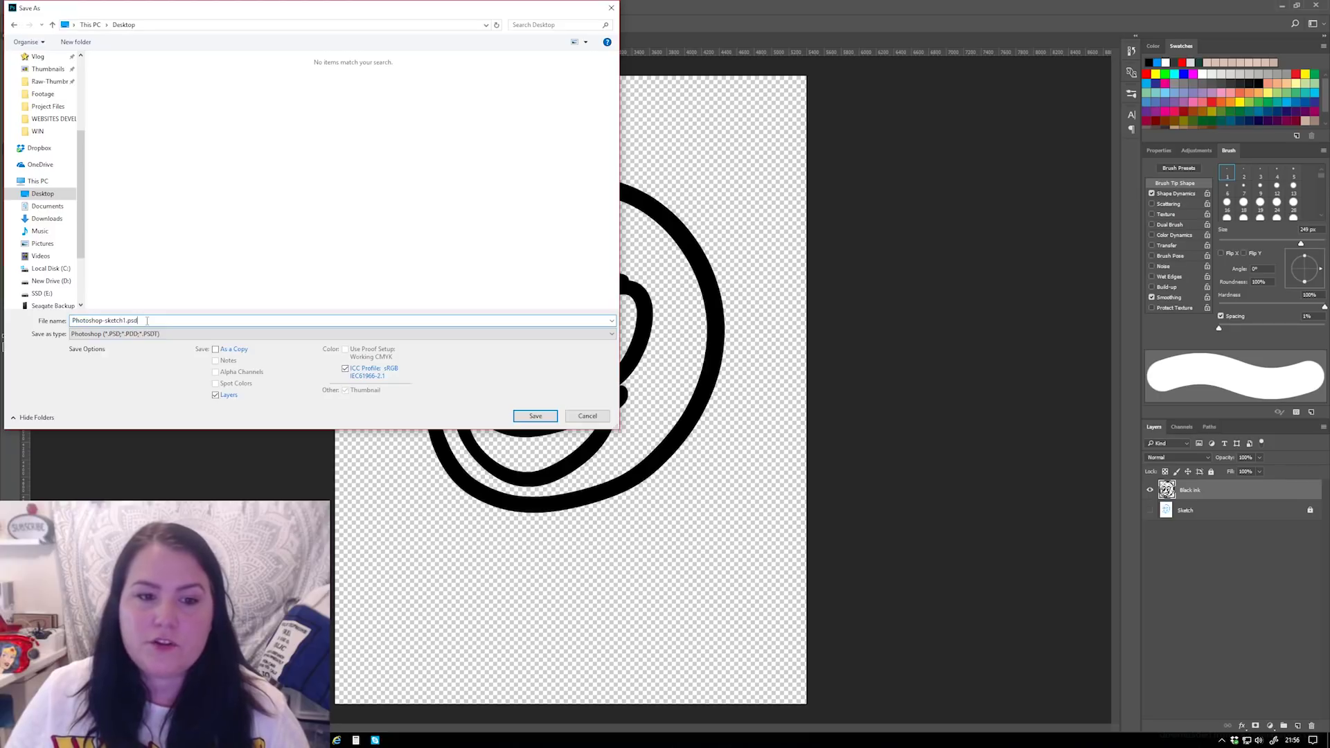
left_click(530, 416)
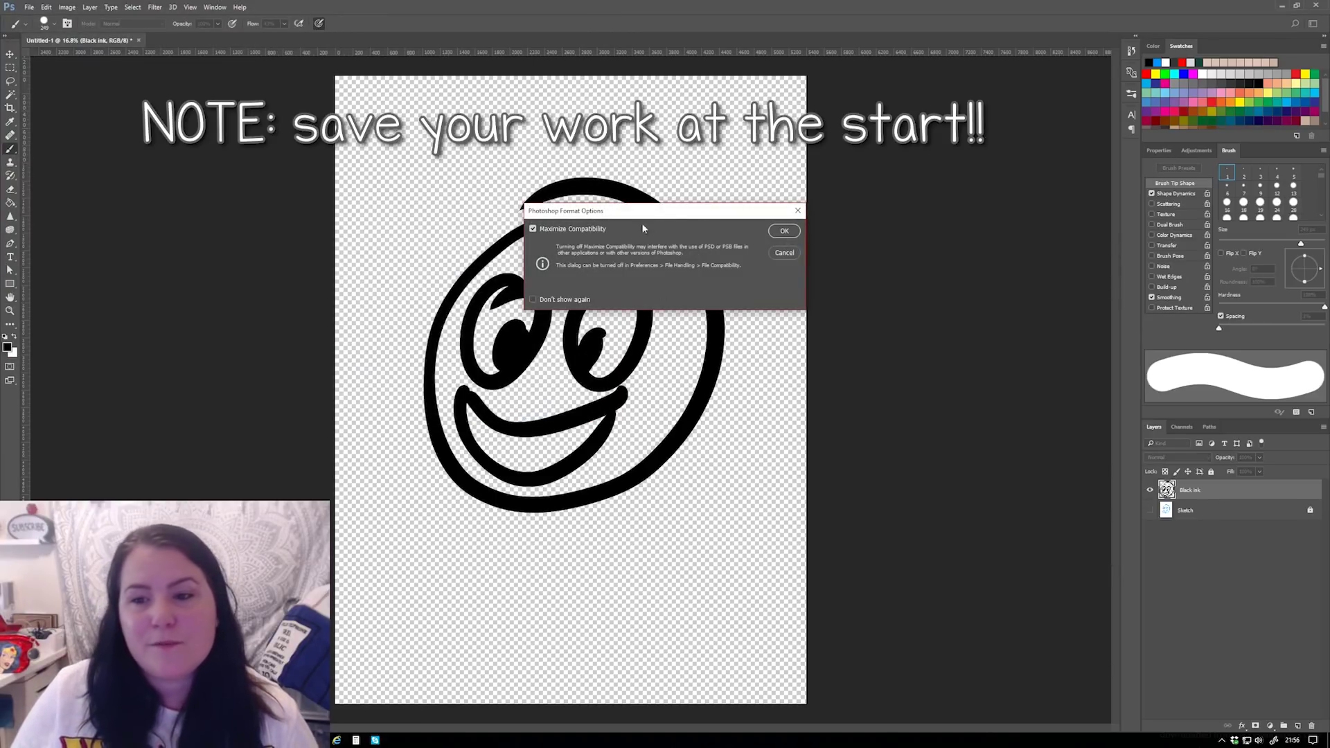
left_click(783, 231)
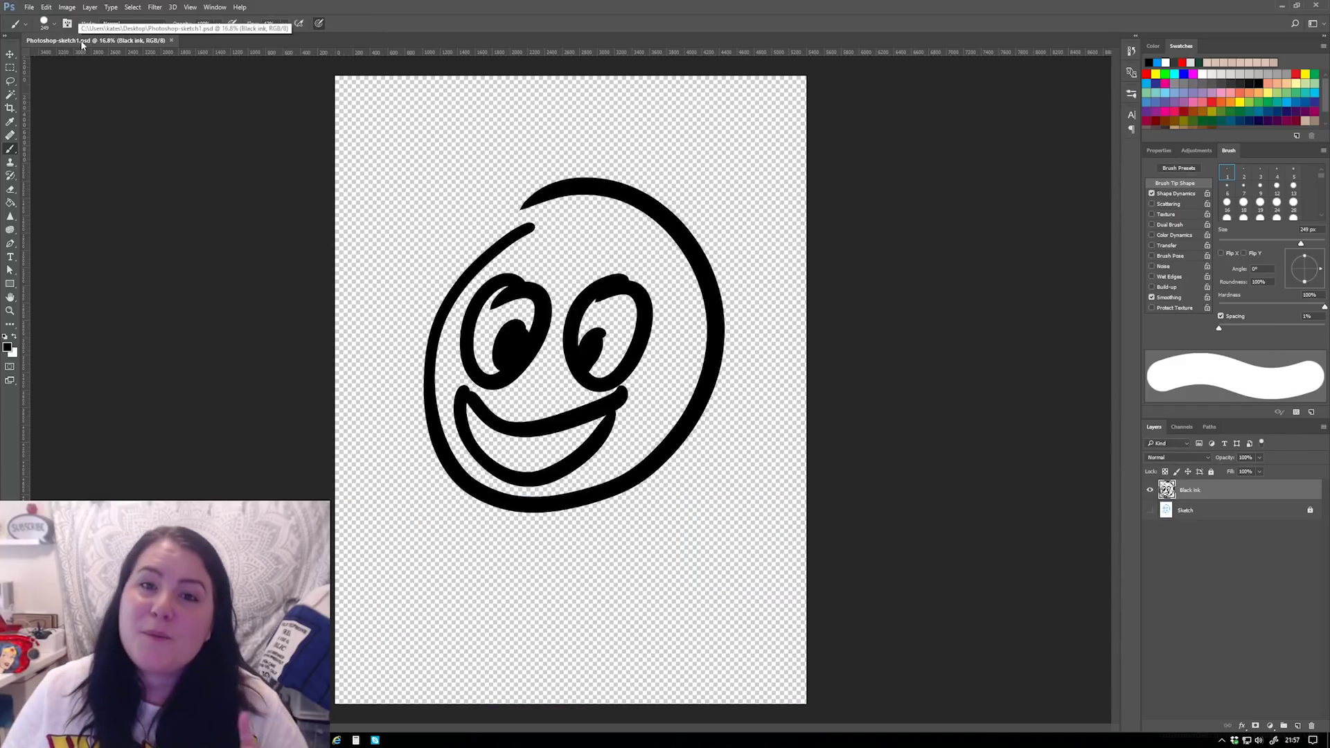
- Create a new document from the saved Poster Size preset, 5400 x 7200 px at 300 ppi with transparent background
left_click(29, 7)
left_click(55, 149)
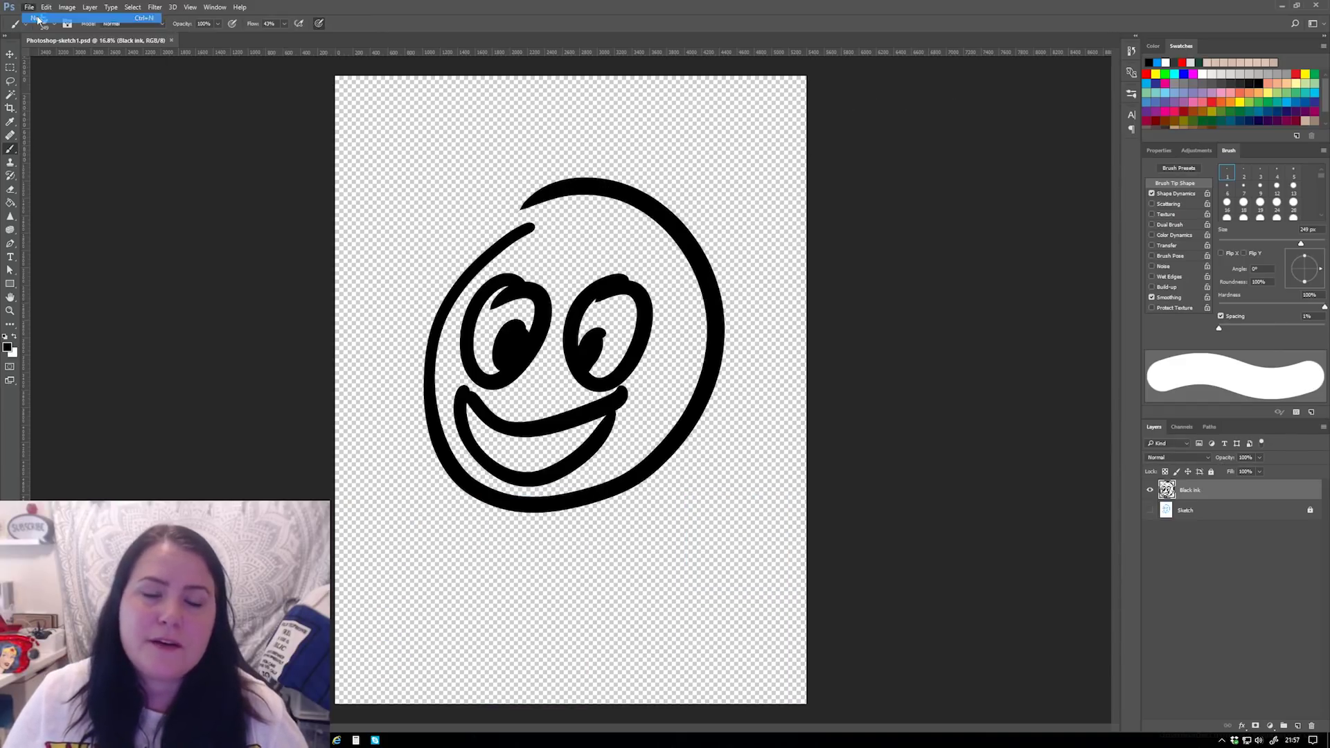
key("ctrl+n")
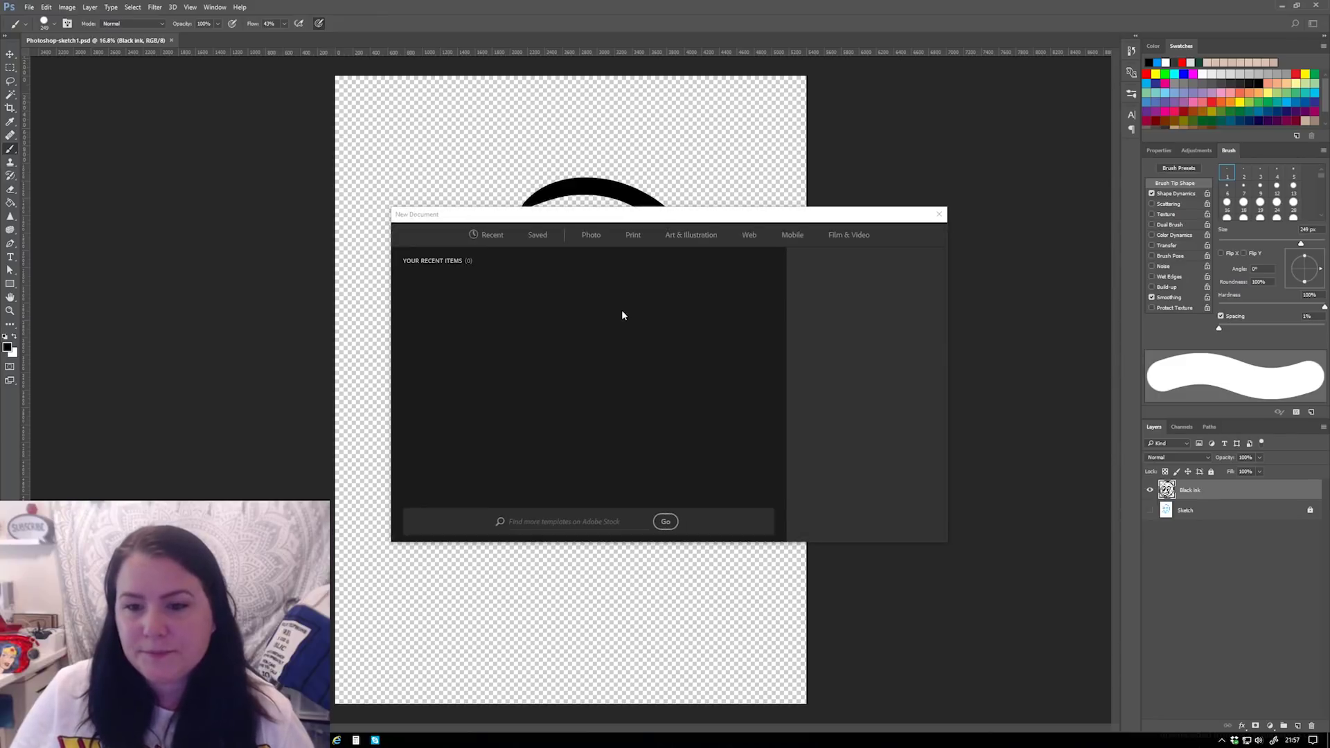
left_click(539, 235)
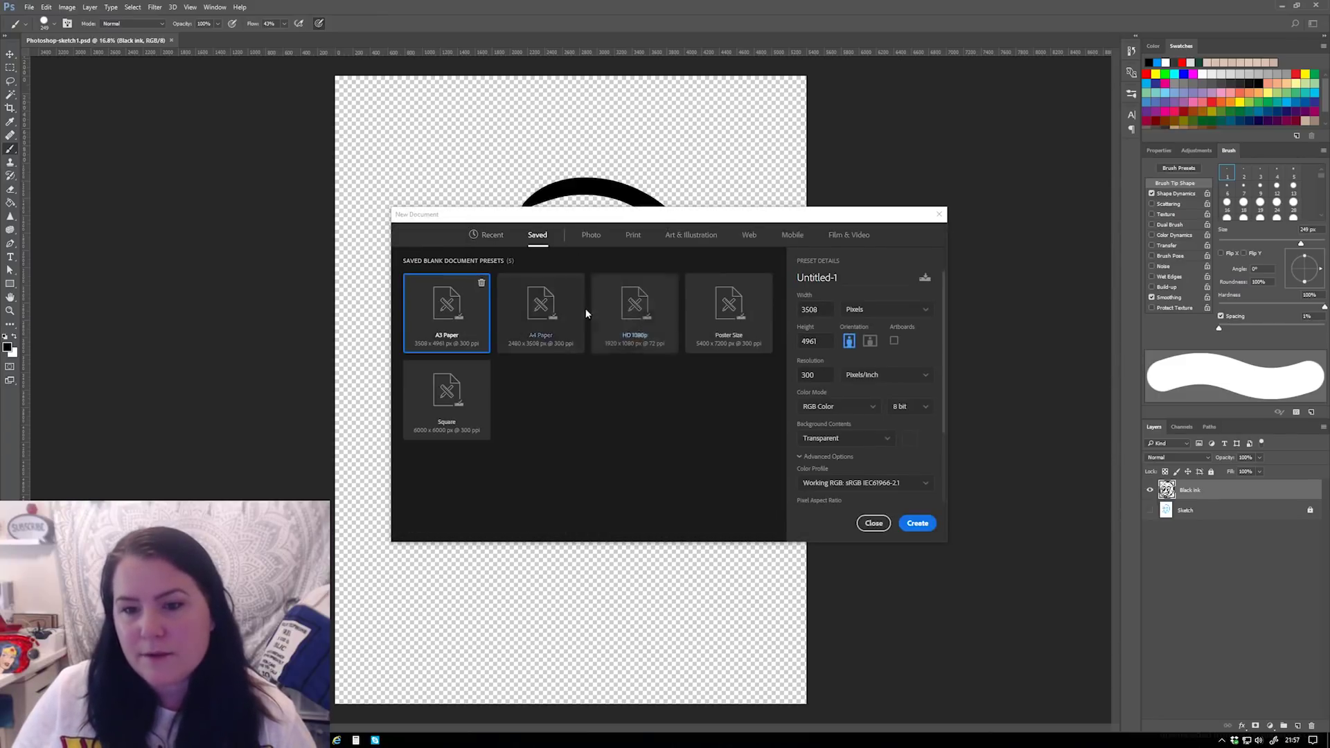
left_click(735, 323)
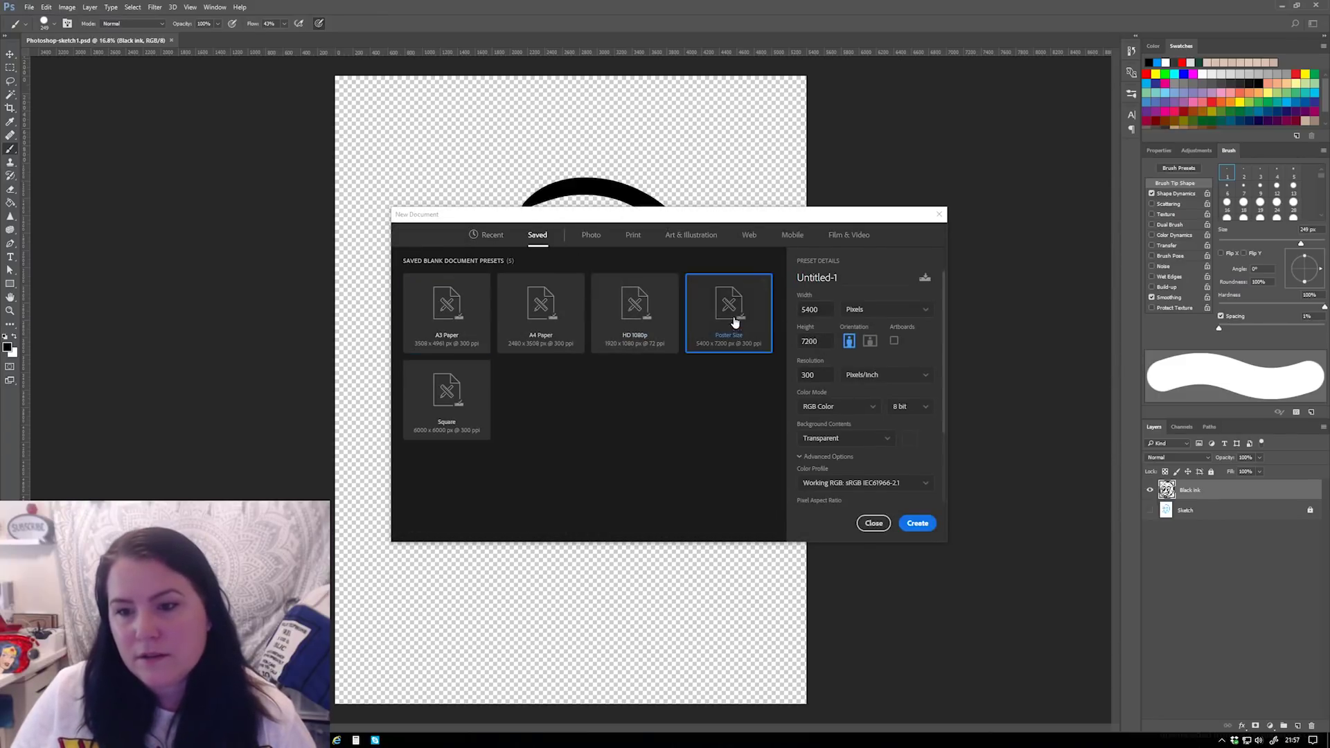
left_click(904, 523)
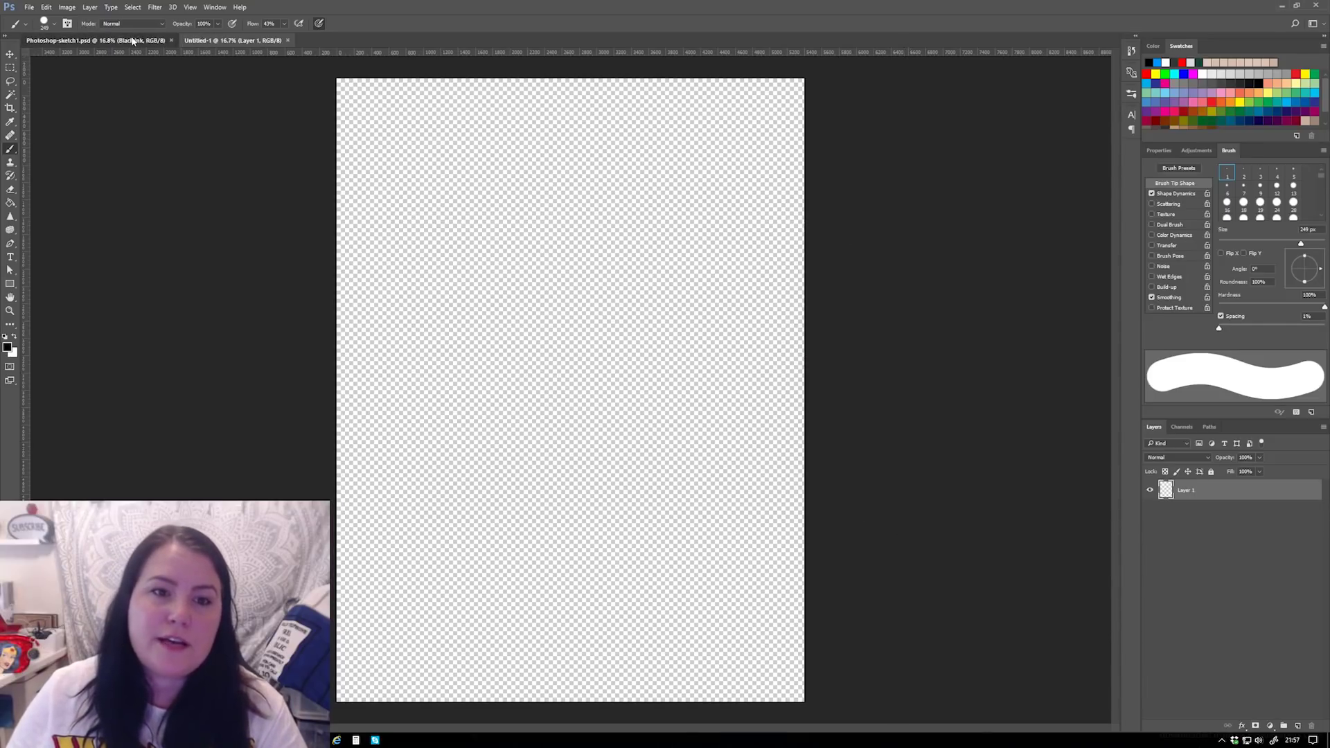
- Switch back and forth between the Photoshop-sketch1.psd and Untitled-1 documents, ending on Untitled-1
key("ctrl+Tab")
left_click(214, 42)
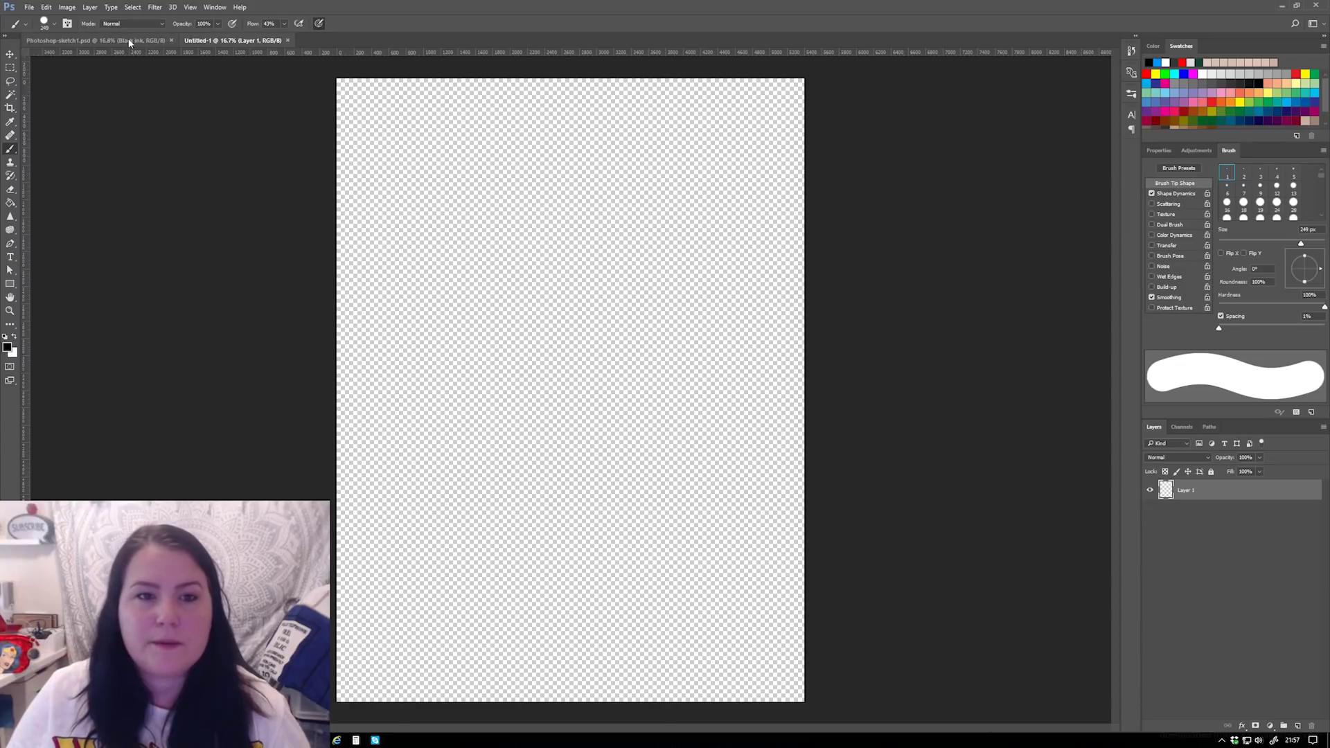
left_click(131, 42)
left_click(200, 43)
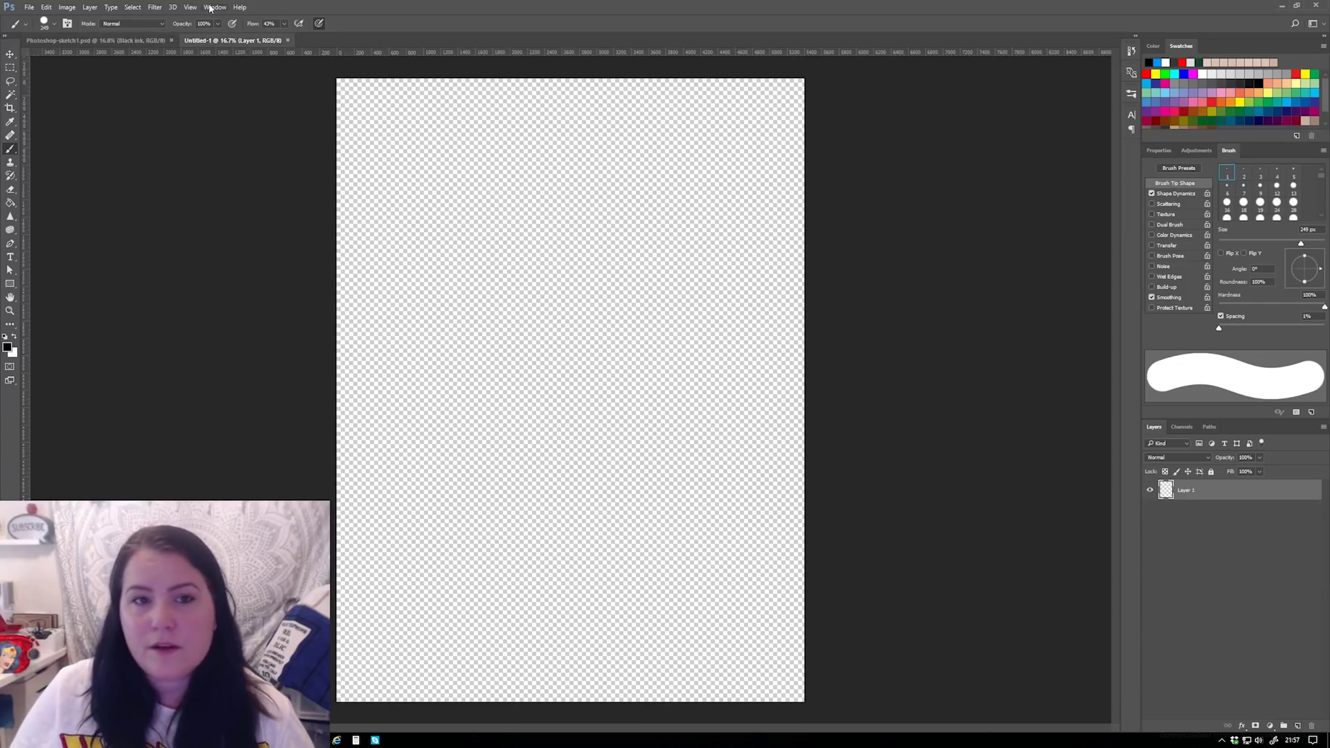
- Arrange the two open documents side by side with 2-up Vertical and make Photoshop-sketch1.psd the active one
left_click(213, 8)
mouse_move(221, 19)
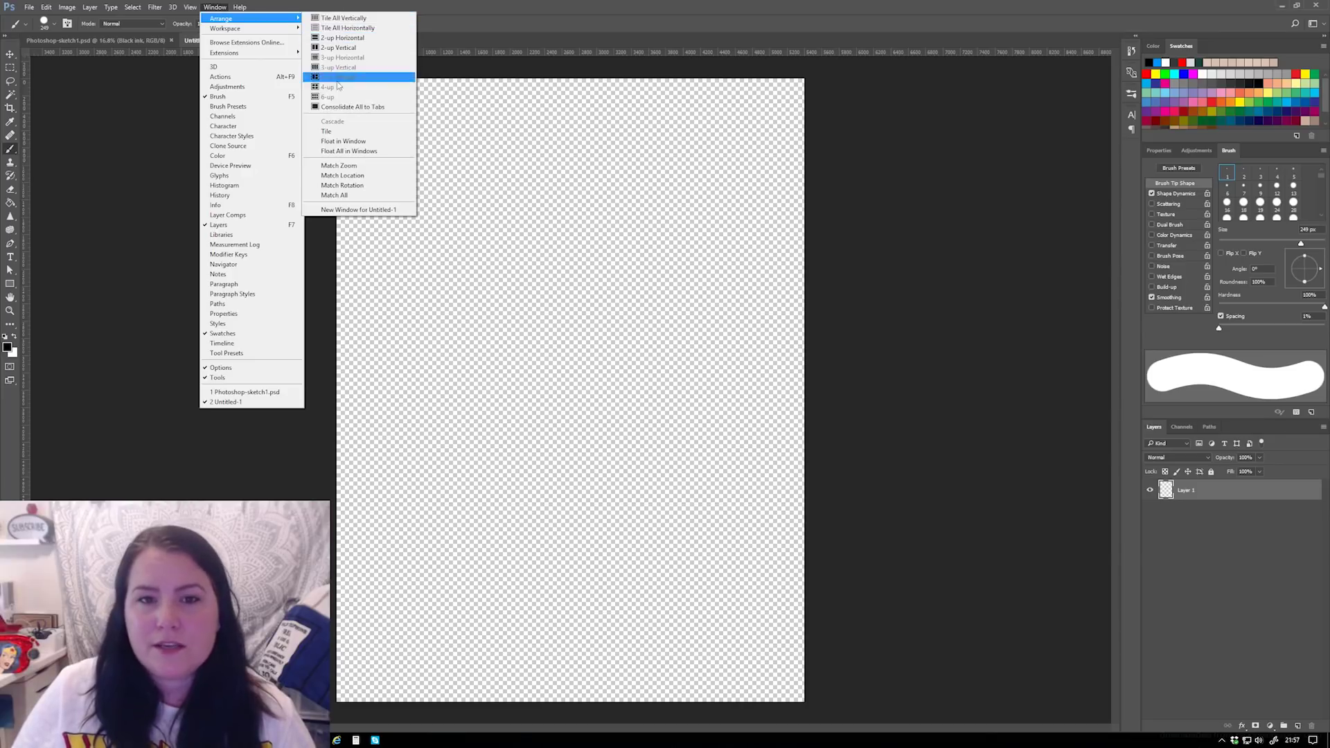
left_click(333, 48)
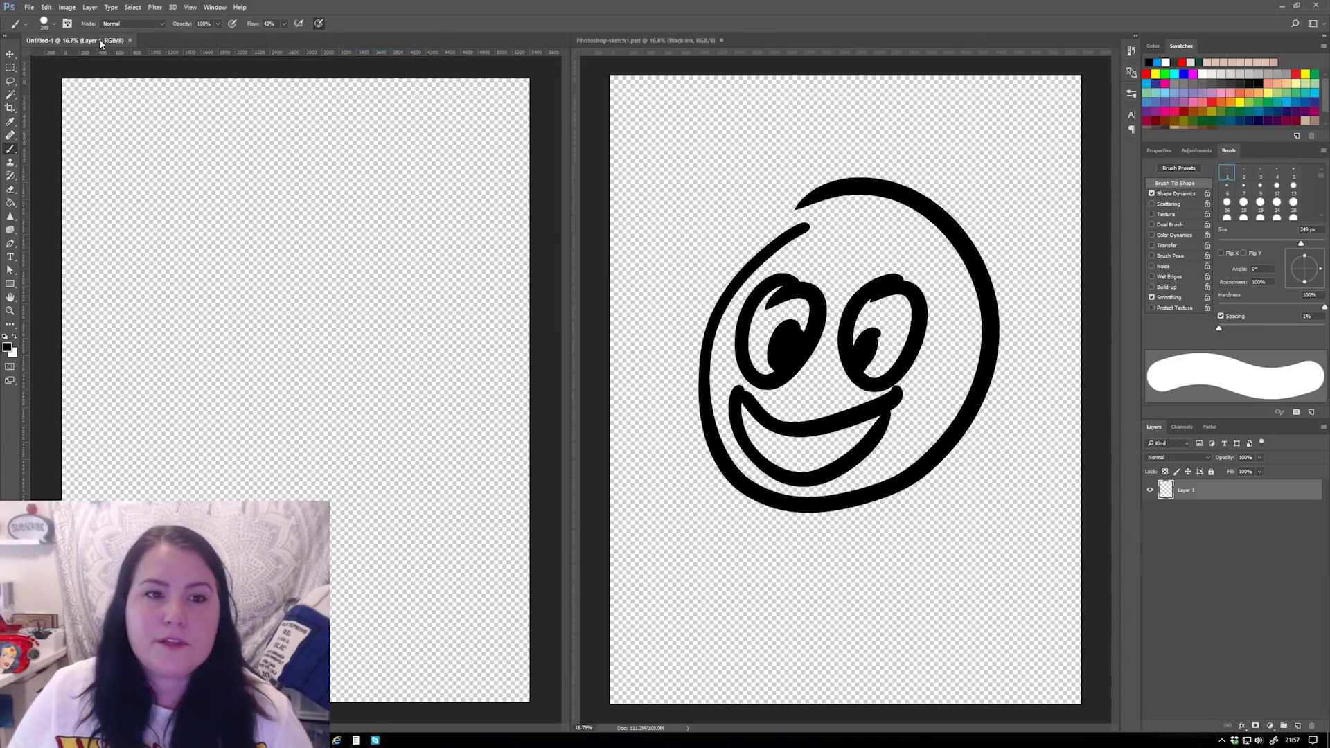
left_click(606, 41)
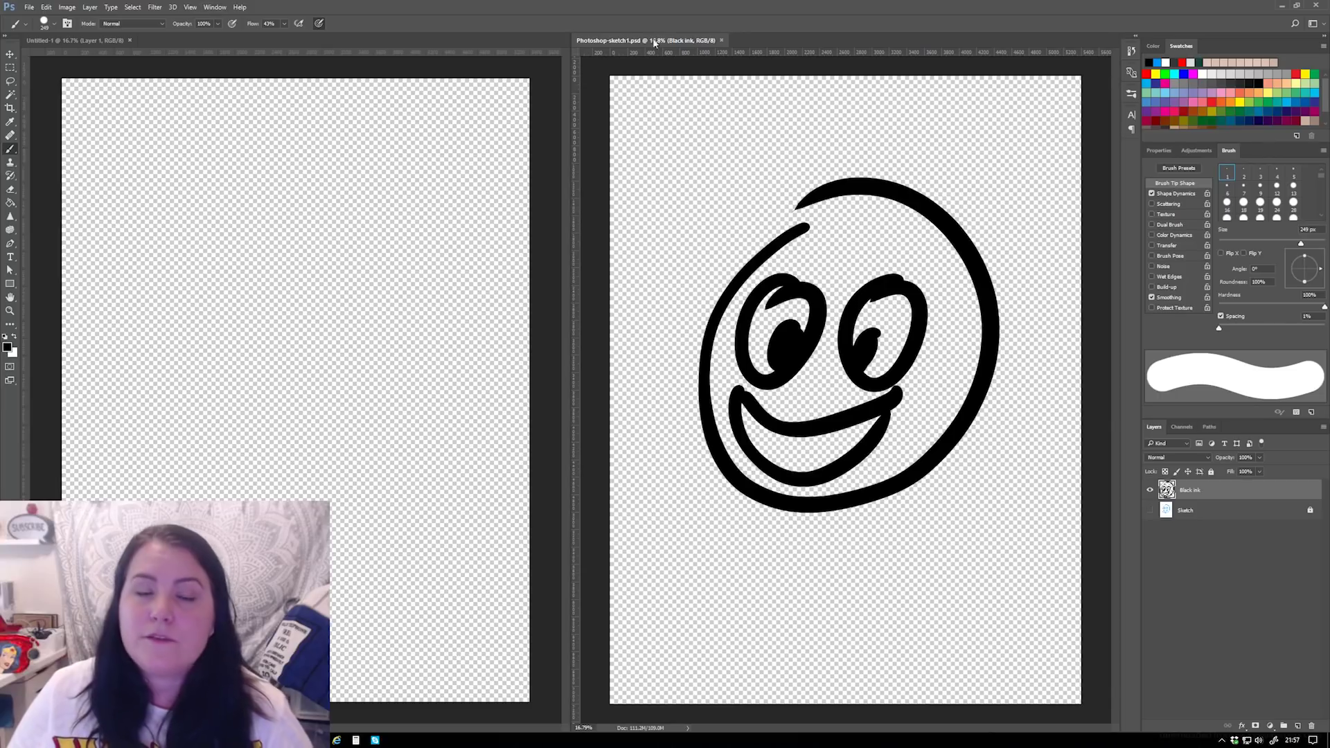
- Consolidate all documents back to tabs and switch between them, ending on Photoshop-sketch1.psd
left_click(208, 8)
mouse_move(229, 19)
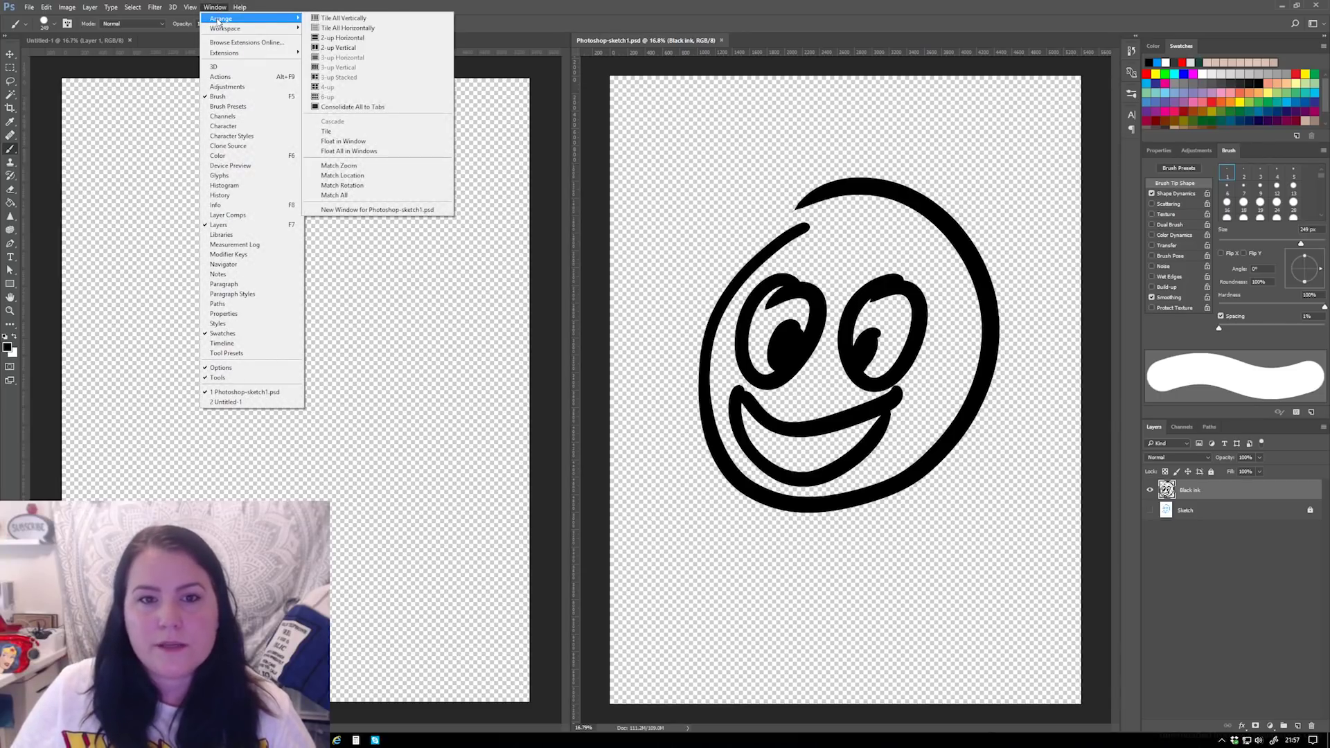
left_click(350, 109)
left_click(208, 40)
left_click(113, 40)
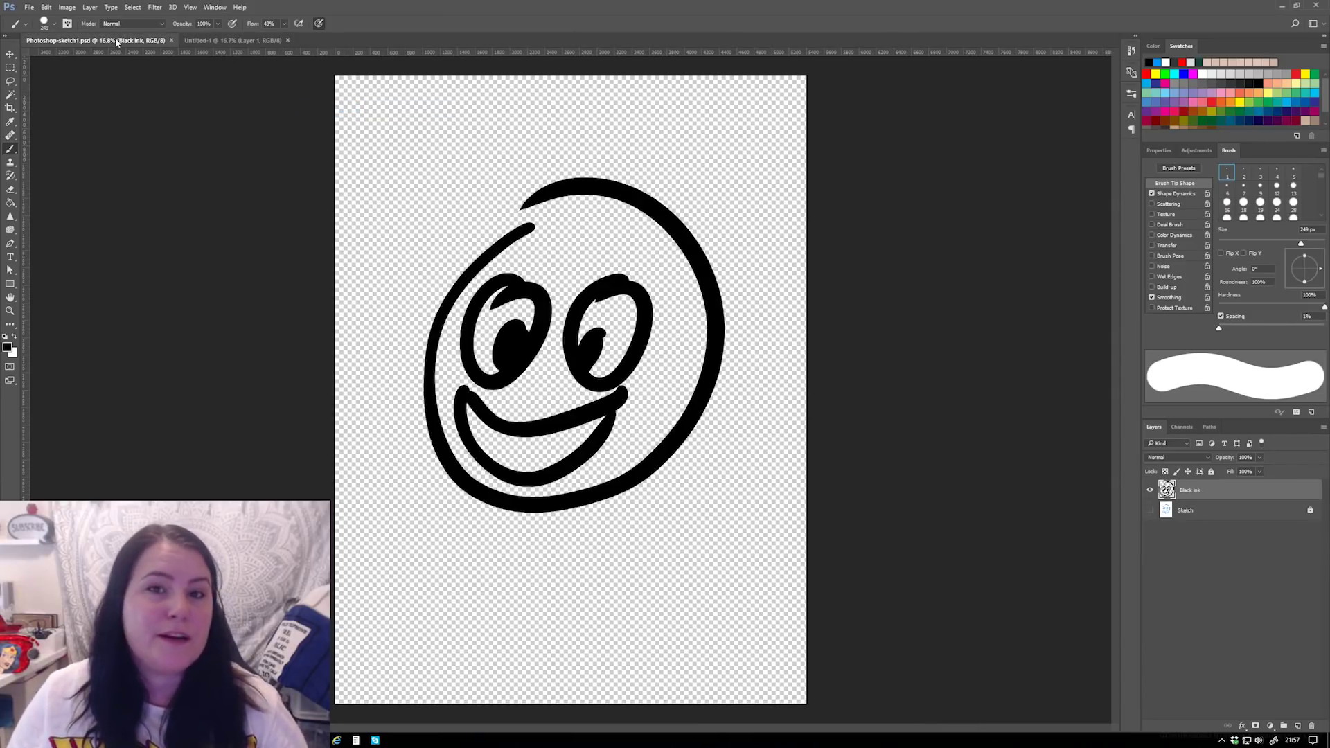